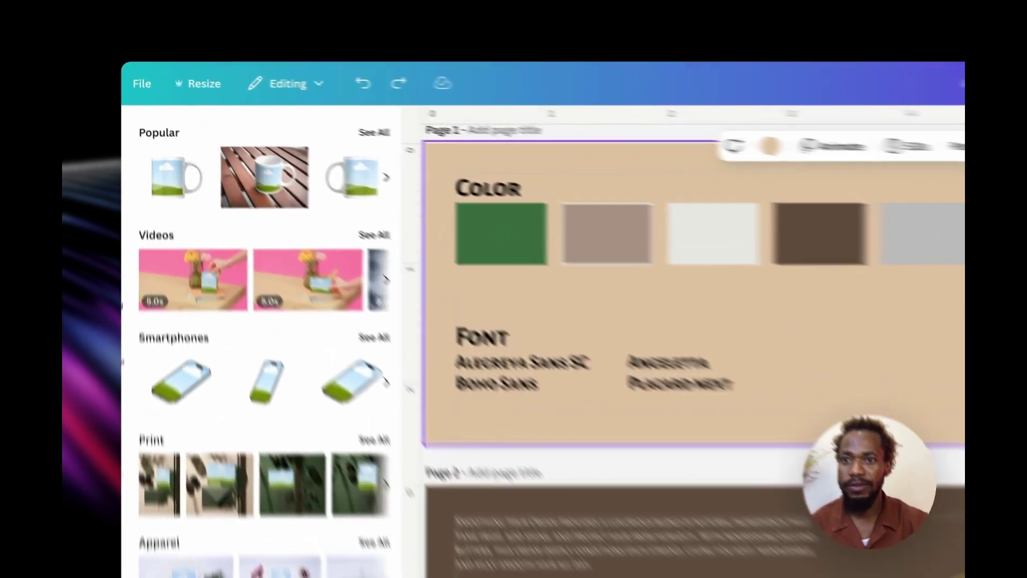
Start a new custom-size design and choose inches as its unit
key("super+t")
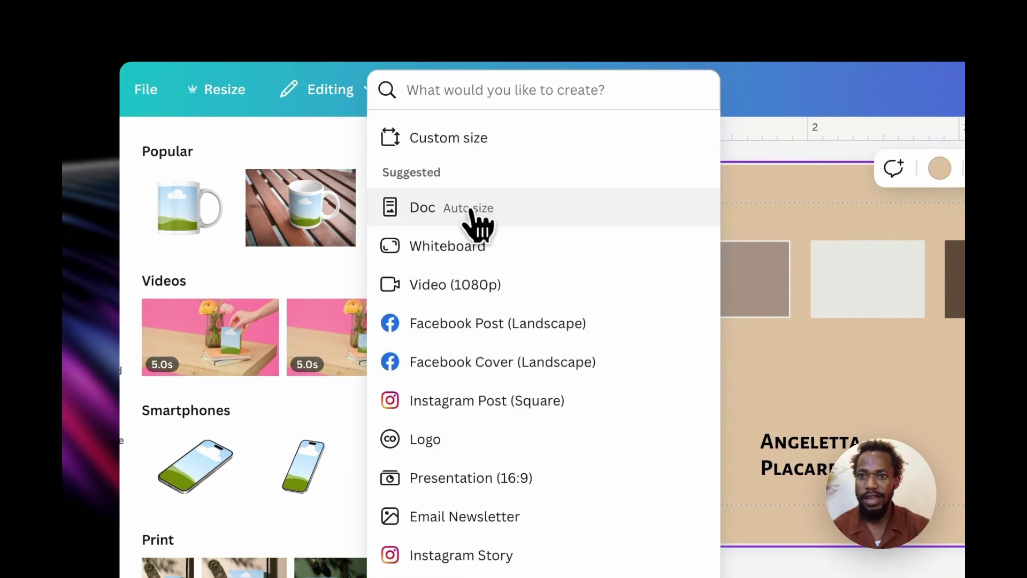
left_click(514, 147)
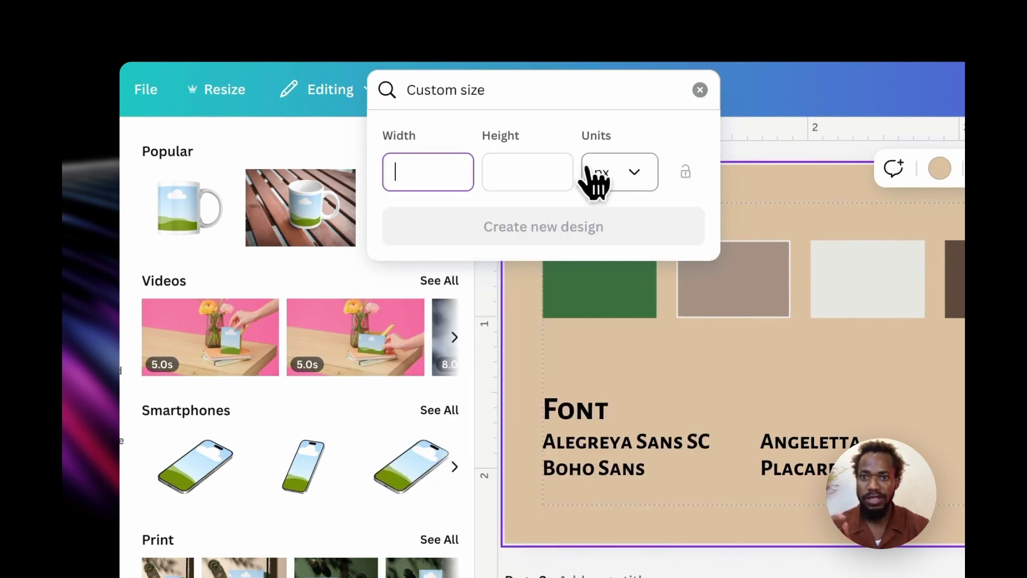
left_click(625, 172)
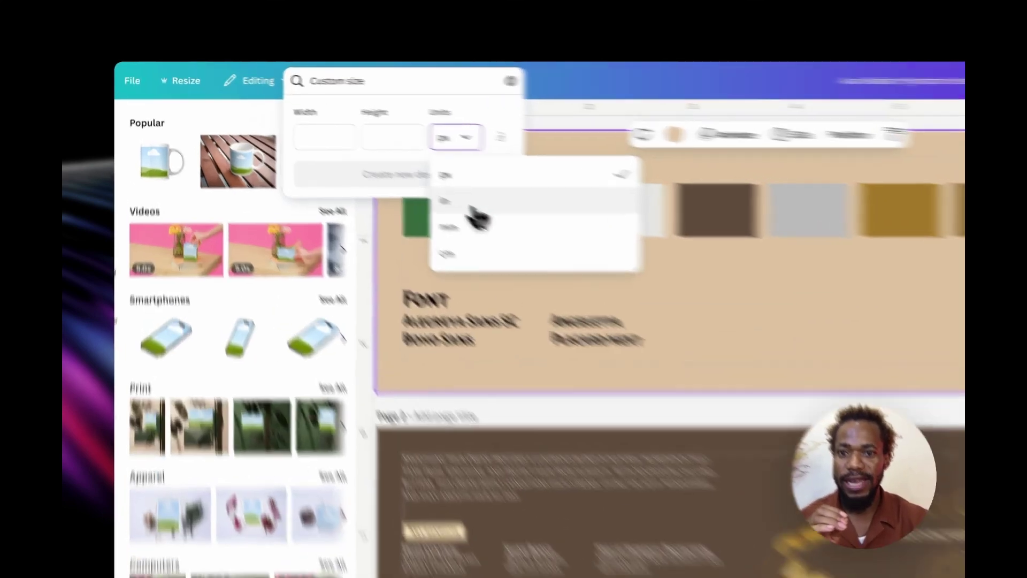
left_click(385, 163)
left_click(398, 169)
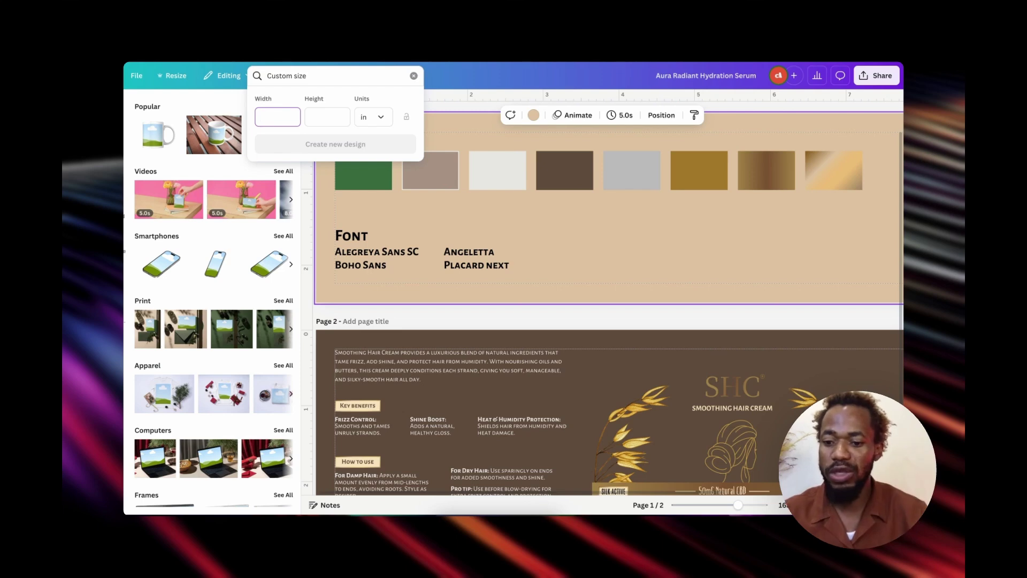
Set the width to 11 in and the height to 2.3 in, and create the new design
type("11")
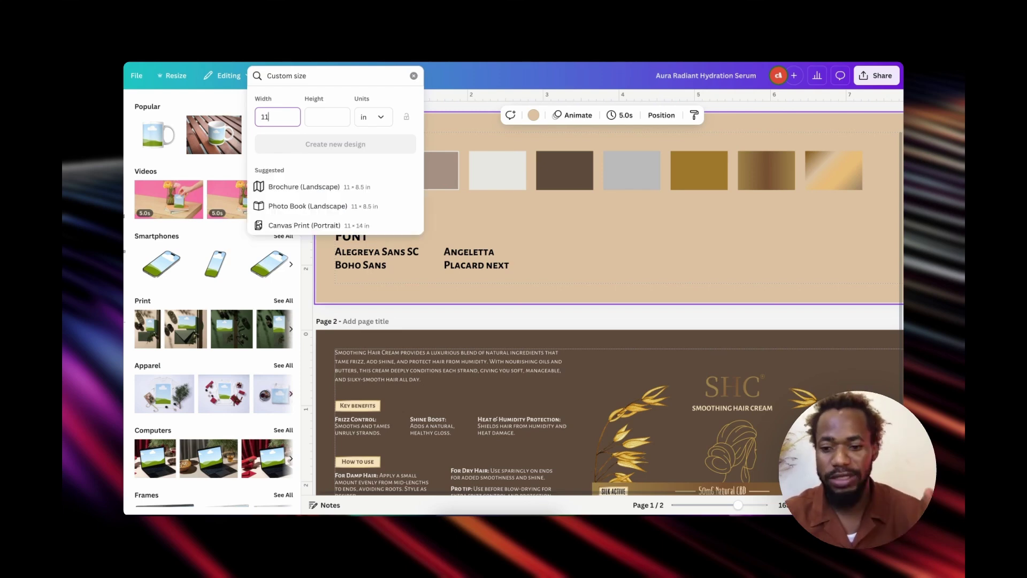
key("Tab")
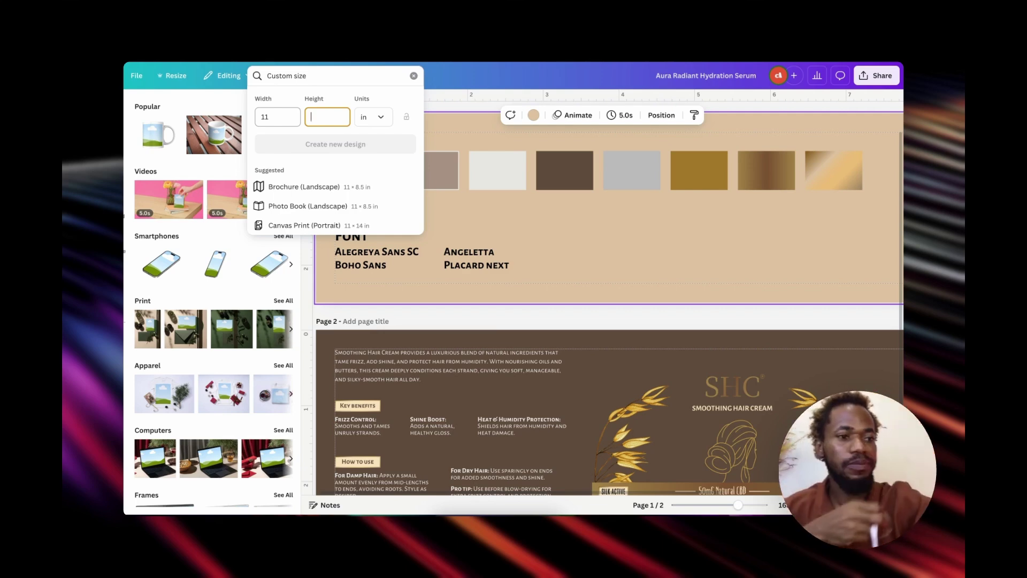
type("0.3")
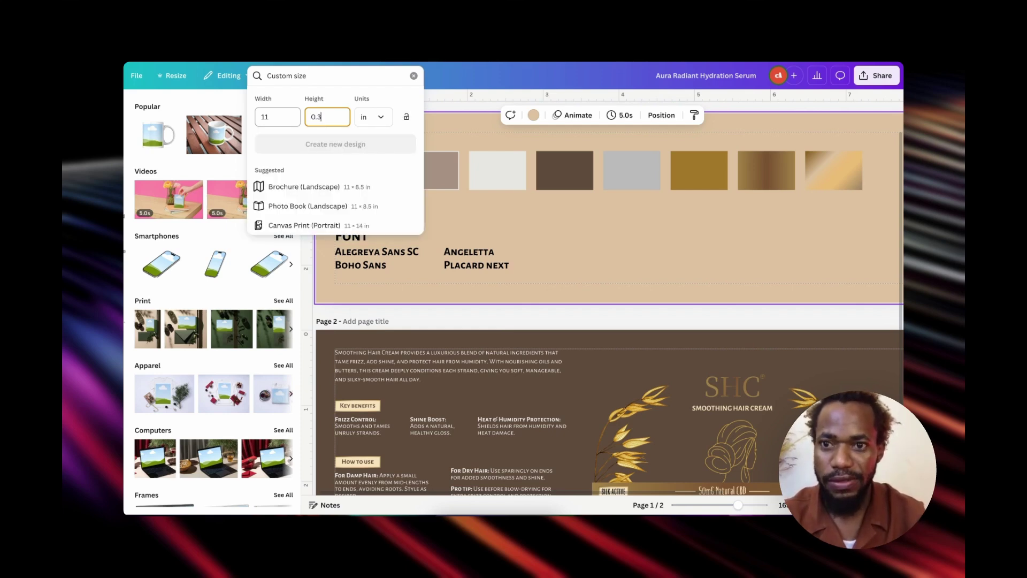
key("BackSpace")
key("BackSpace")
type("2.3")
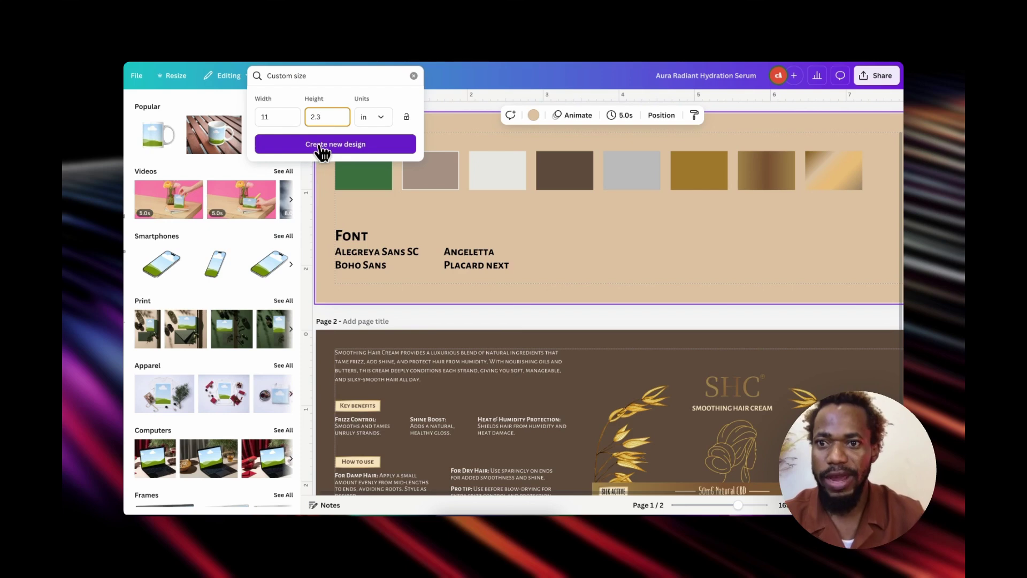
left_click(316, 145)
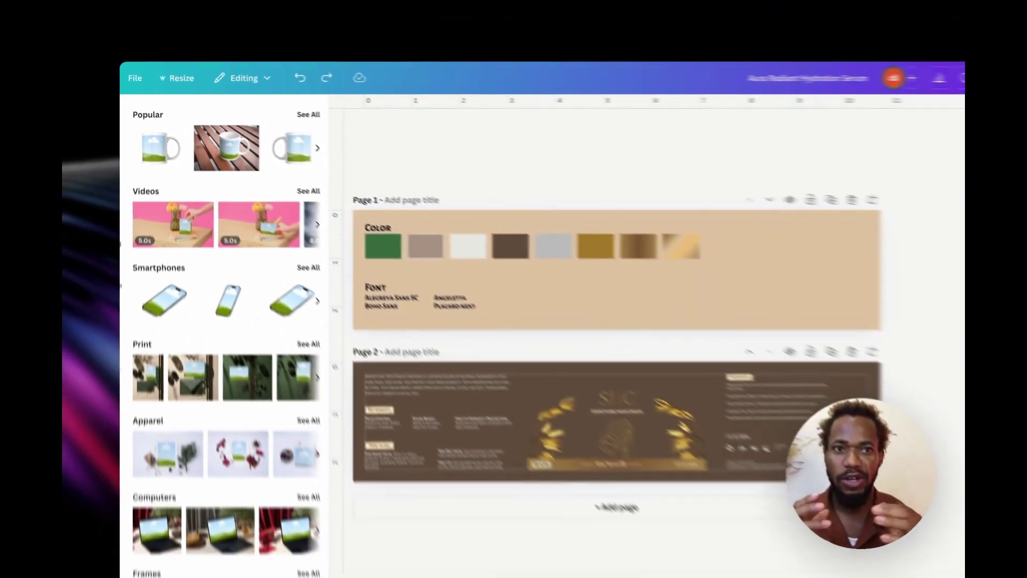
Examine the colour swatches on page 1, from the solid green to the two gold-brown gradient swatches
scroll(597, 465, "up", 5)
scroll(369, 212, "up", 1)
scroll(369, 212, "left", 1)
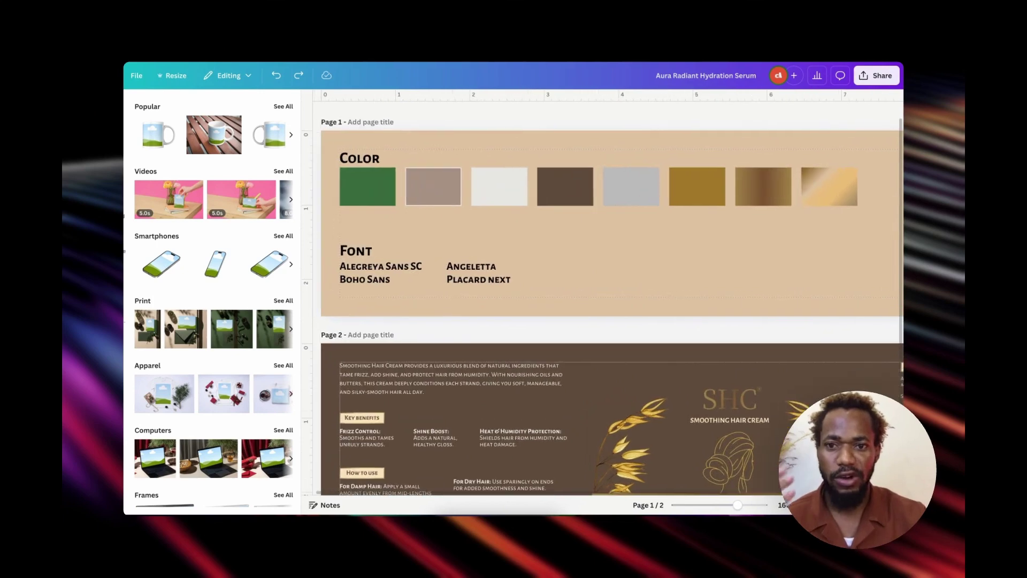
scroll(369, 212, "up", 1)
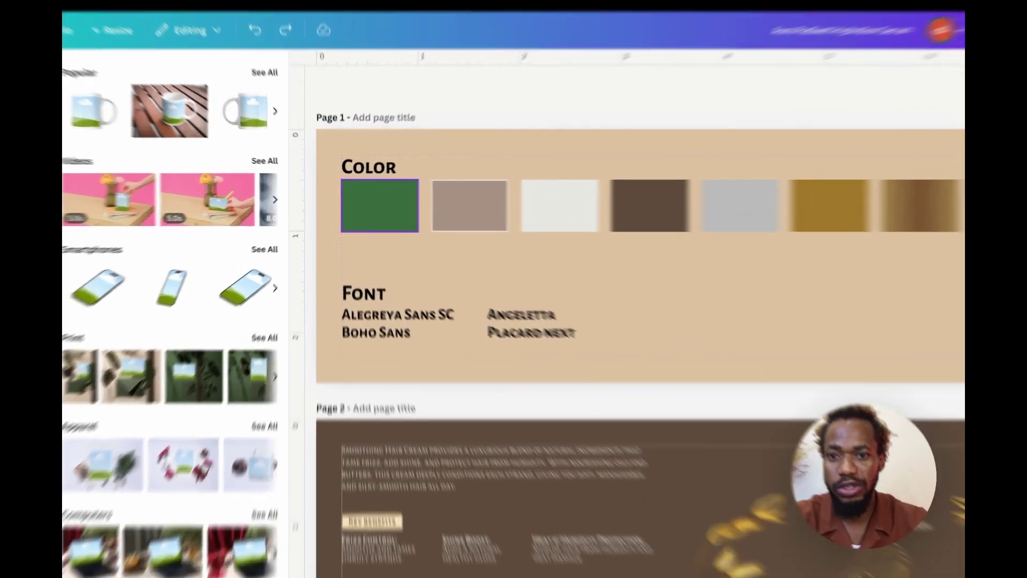
left_click(368, 204)
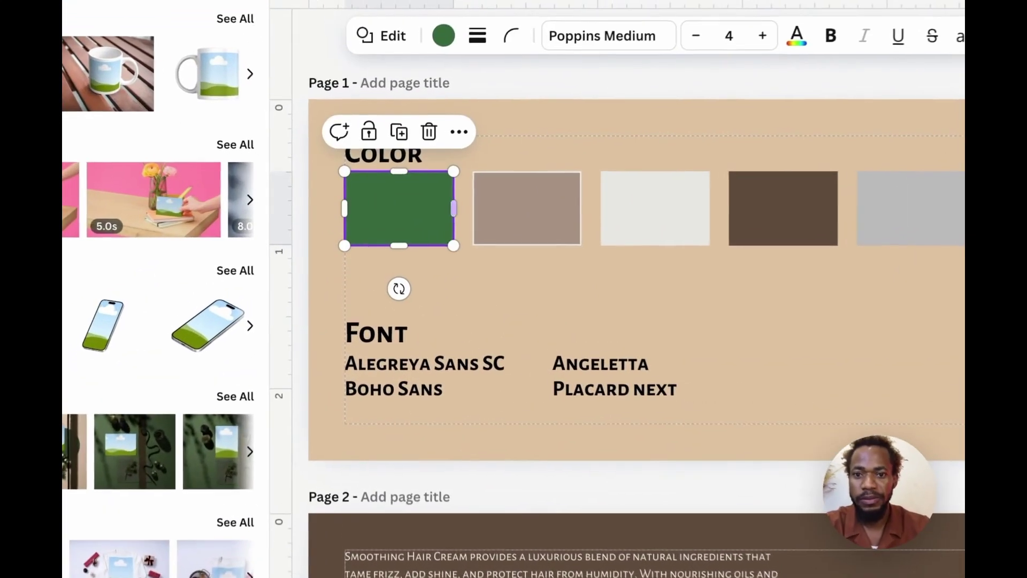
scroll(628, 311, "down", 2)
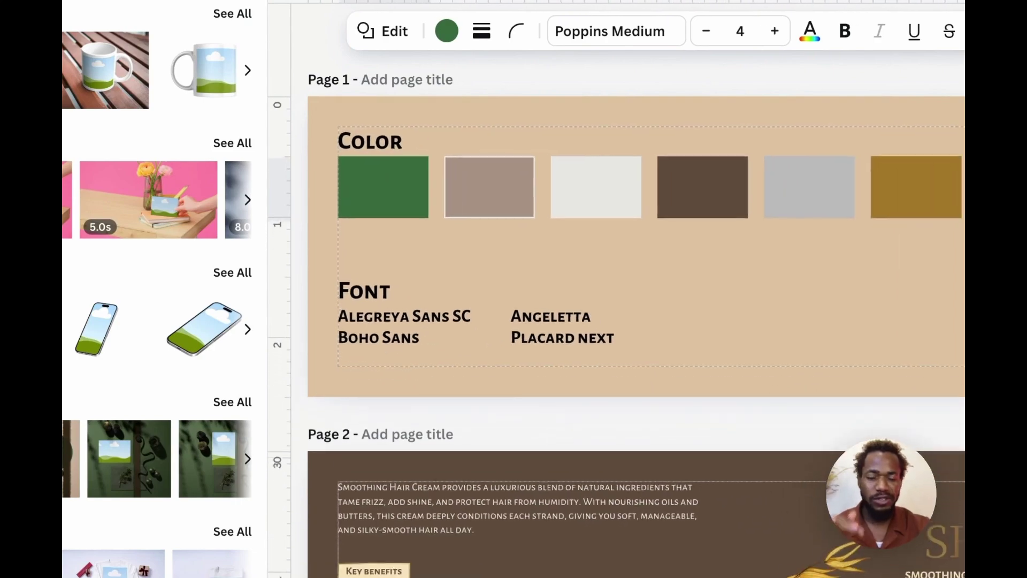
left_click(749, 288)
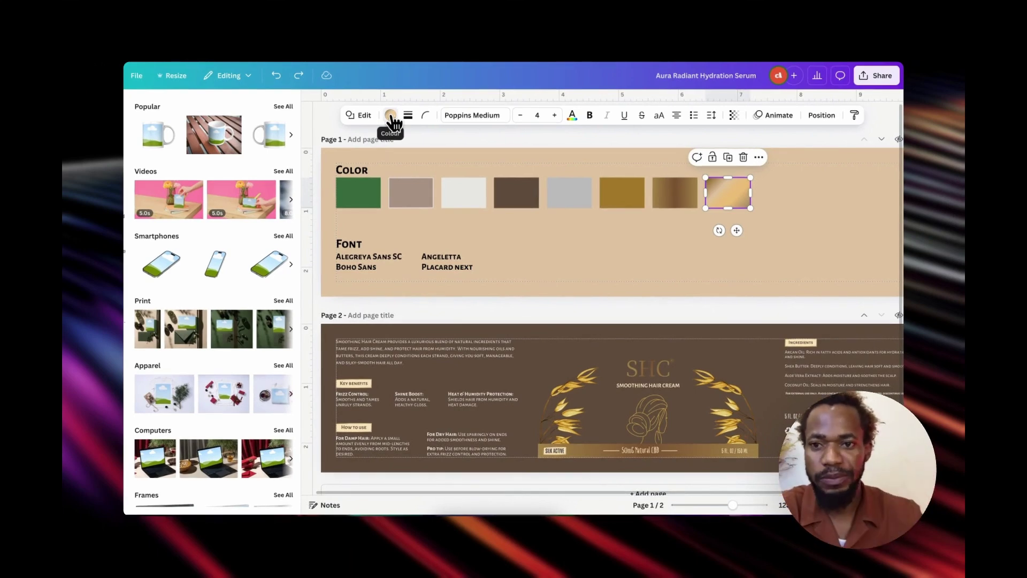
left_click(675, 193)
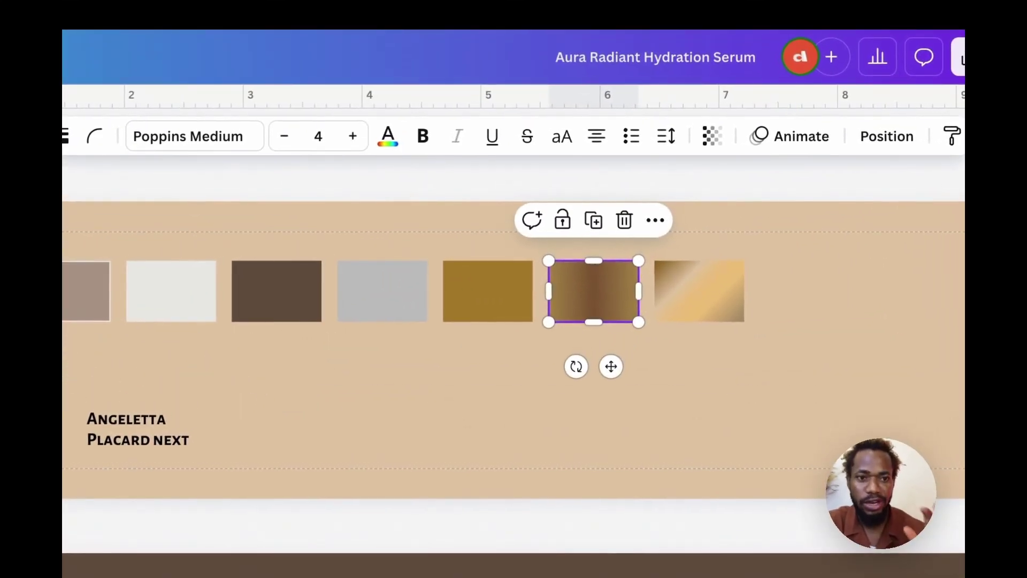
left_click(699, 291)
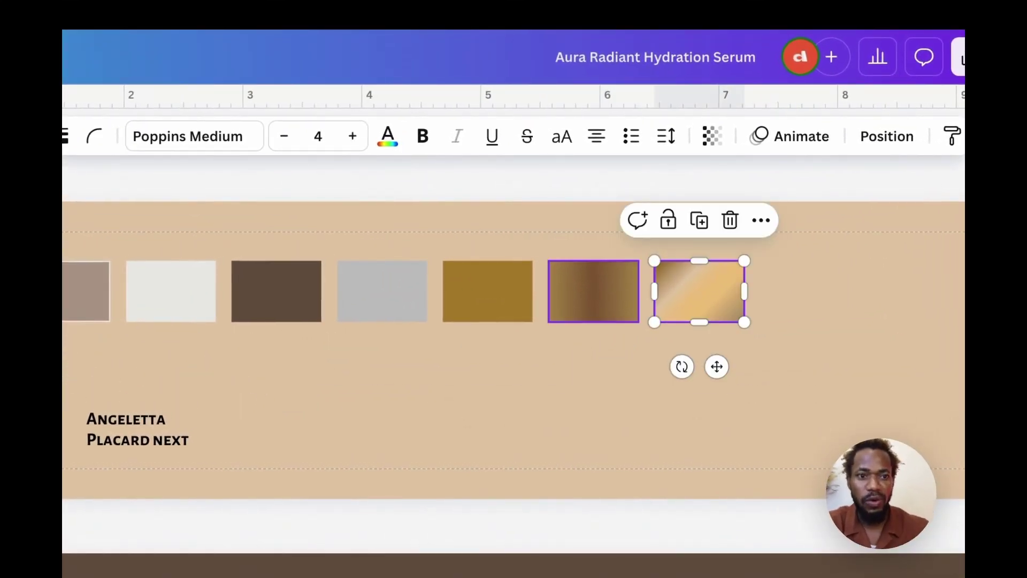
left_click(593, 291)
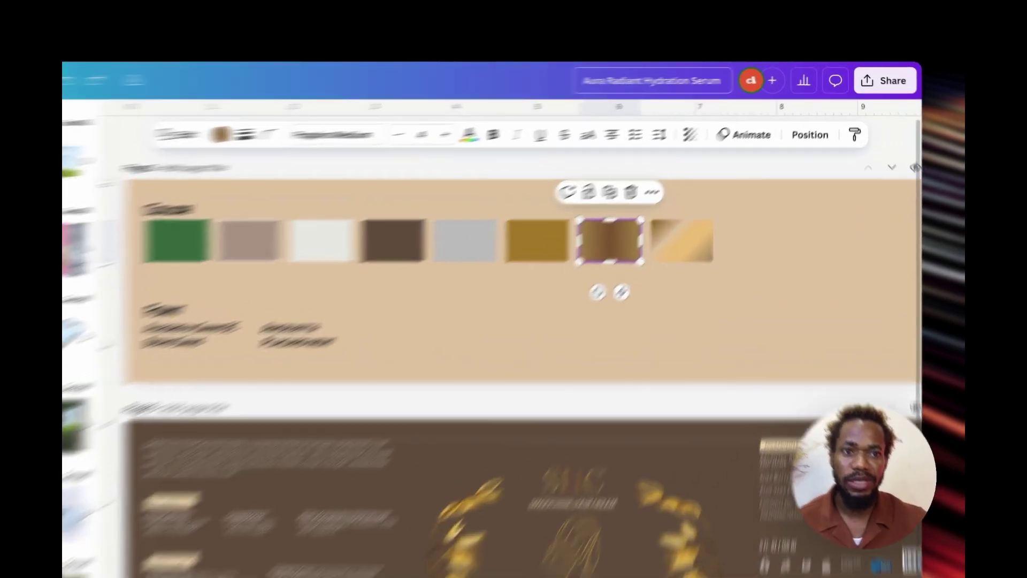
Rename the design as "gradient styles"
left_click(706, 76)
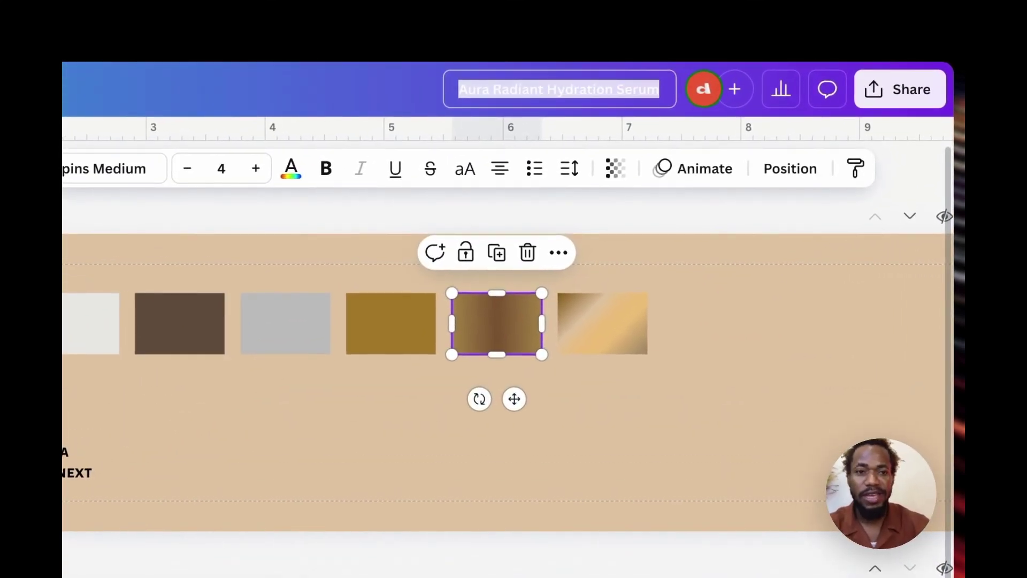
type("gr")
type("adient")
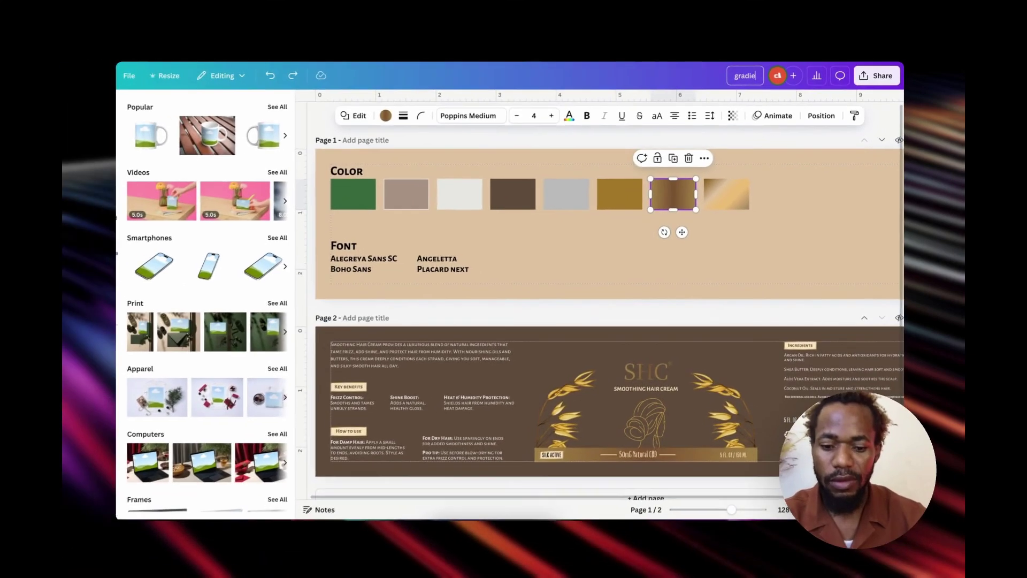
type(" styles")
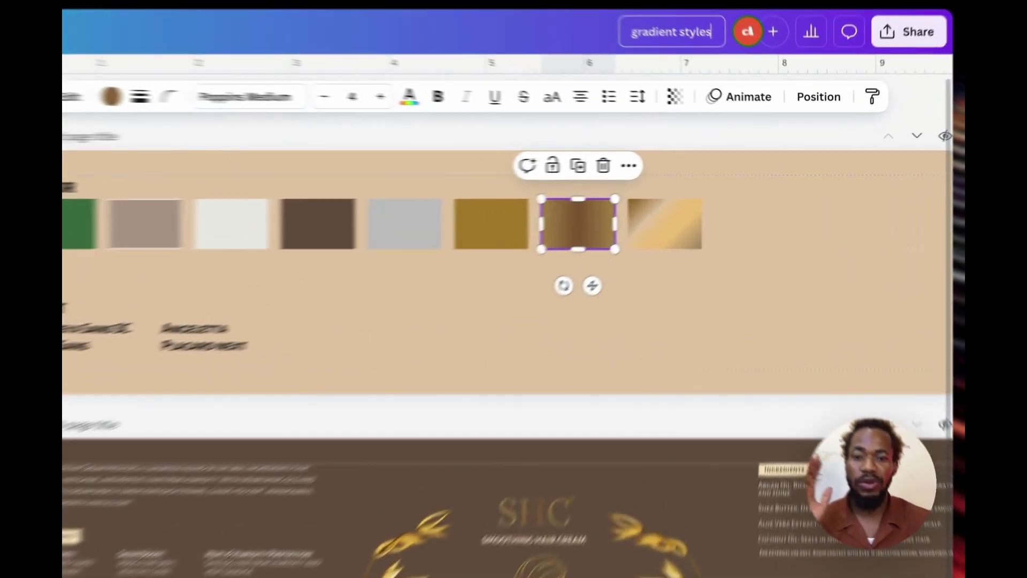
Inspect the fills of the solid gold swatch, the brown gradient swatch and the page background among the document colours
left_click(636, 240)
left_click(621, 192)
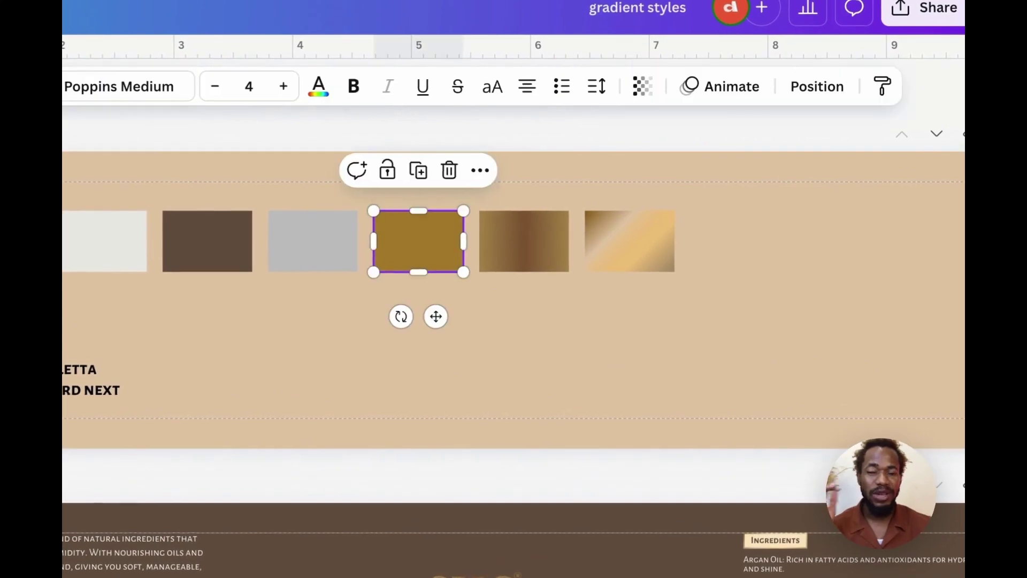
left_click(523, 242)
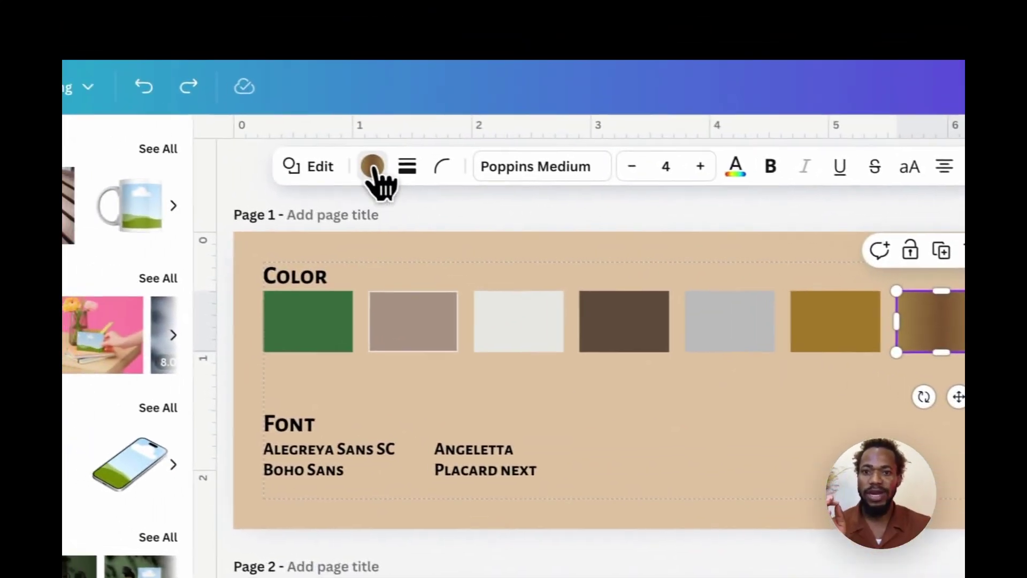
left_click(381, 172)
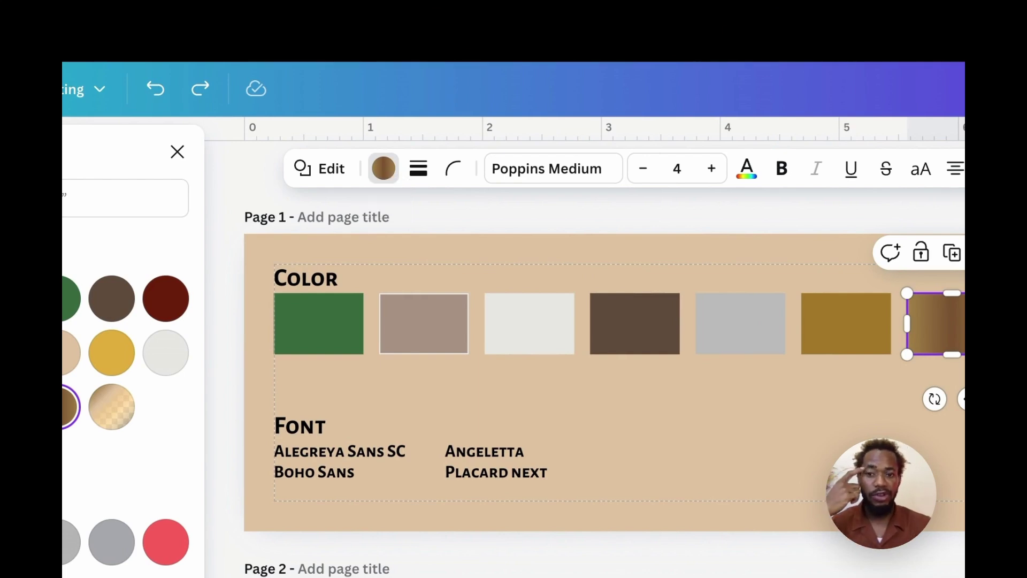
left_click(872, 468)
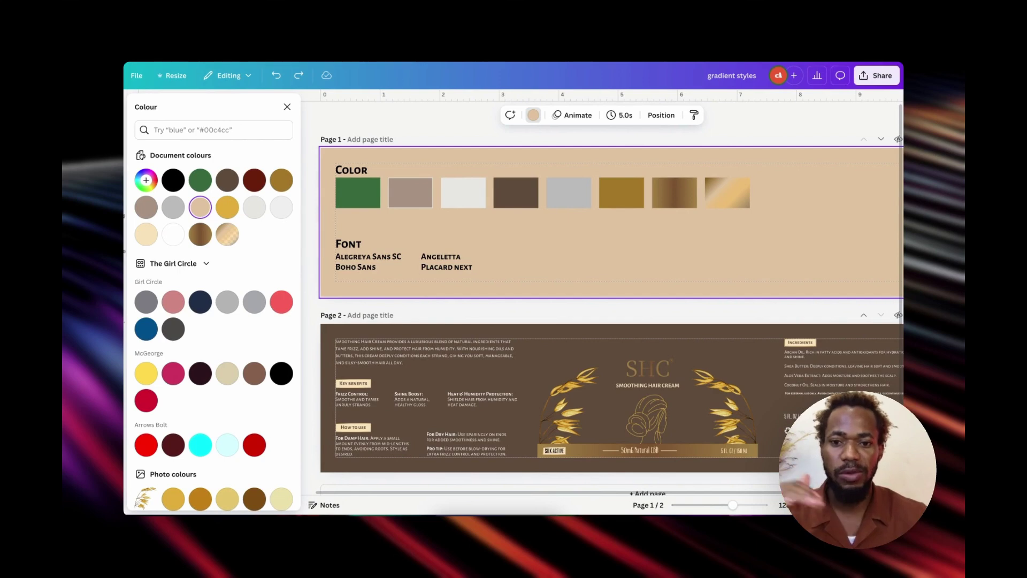
scroll(612, 311, "down", 1)
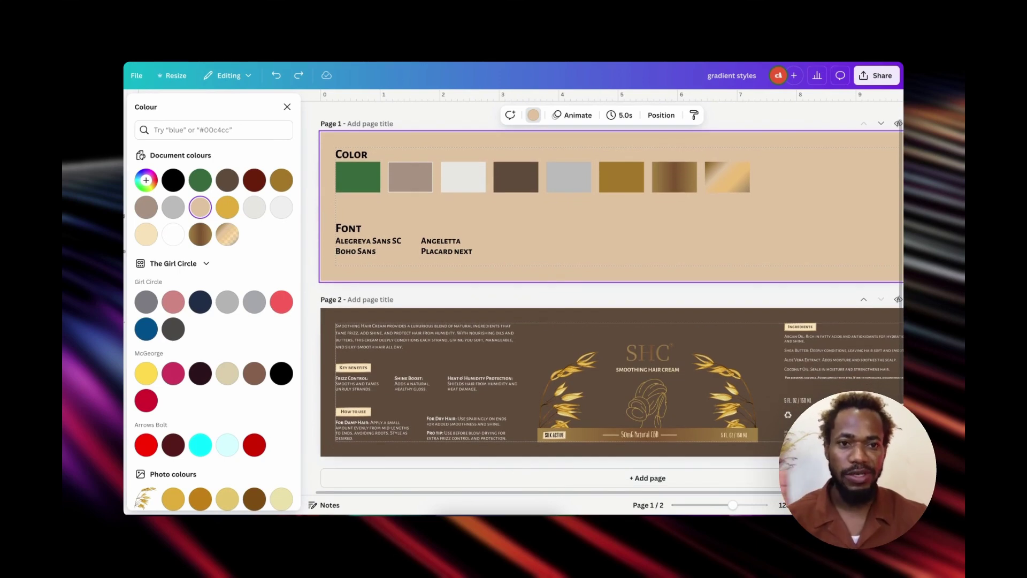
scroll(612, 310, "up", 1)
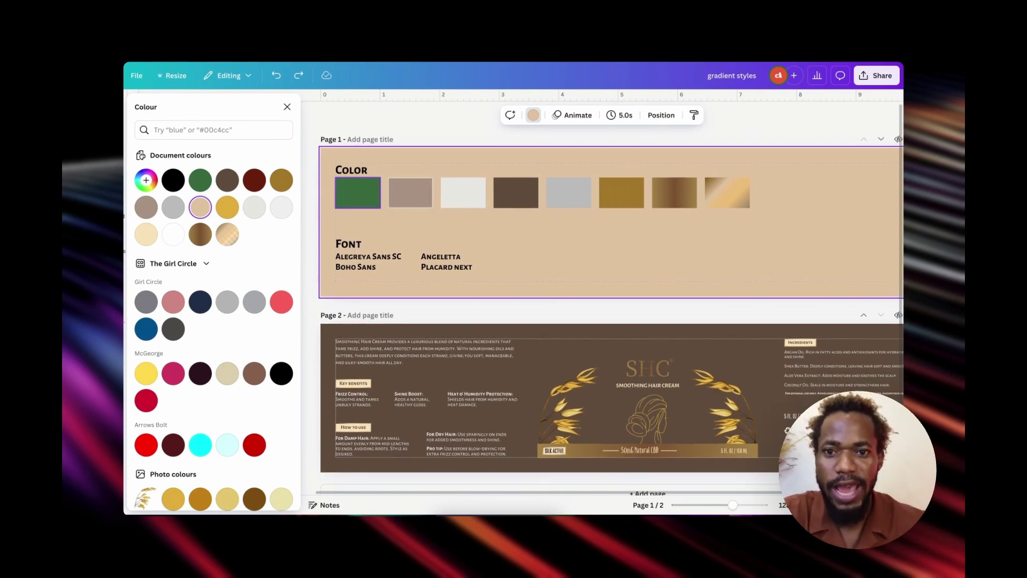
scroll(357, 184, "down", 1)
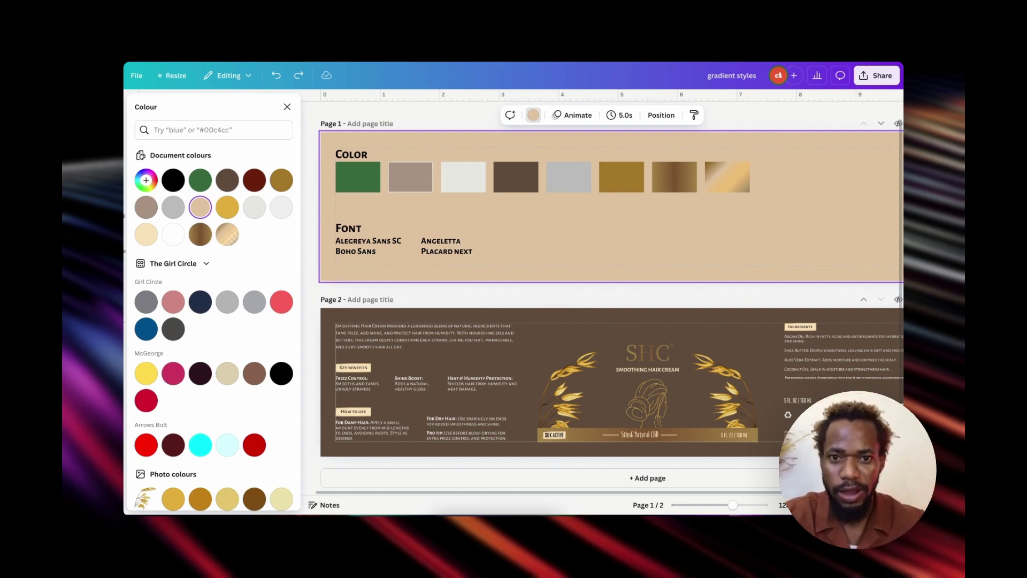
Examine the Font heading and the four font names listed beneath it on page 1
left_click(348, 227)
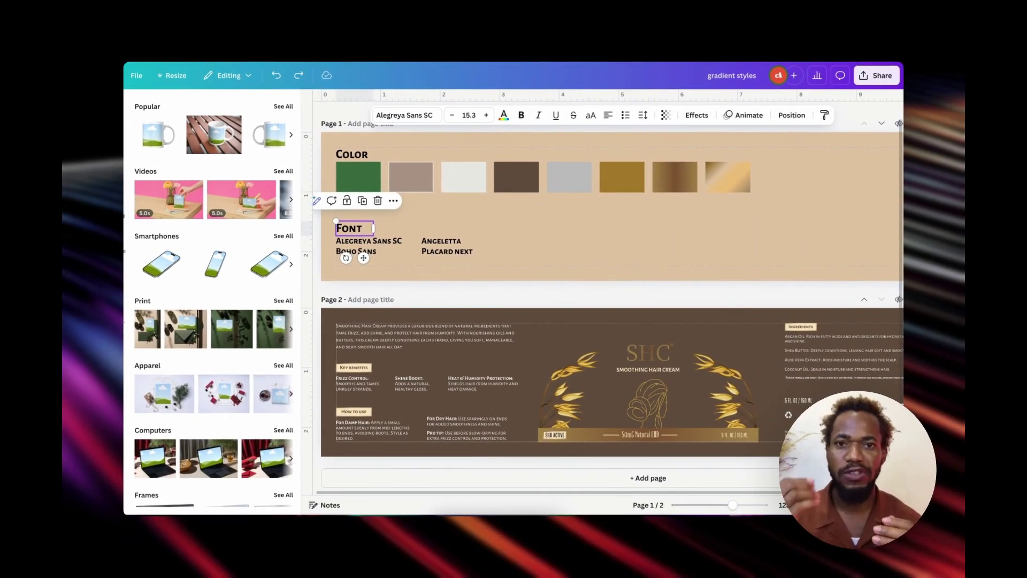
scroll(342, 230, "up", 5)
scroll(343, 230, "left", 1)
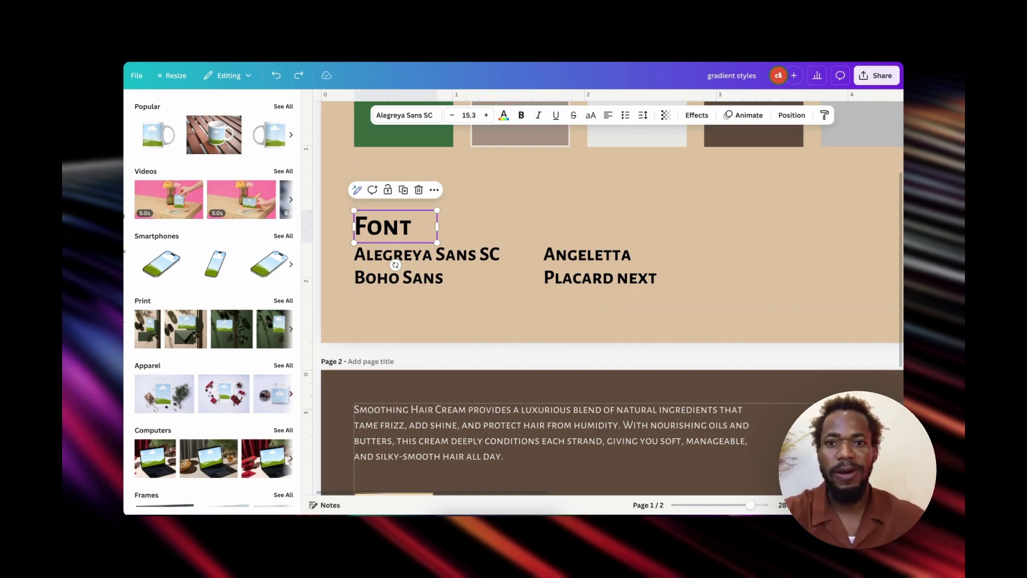
left_click(427, 254)
left_click(372, 227)
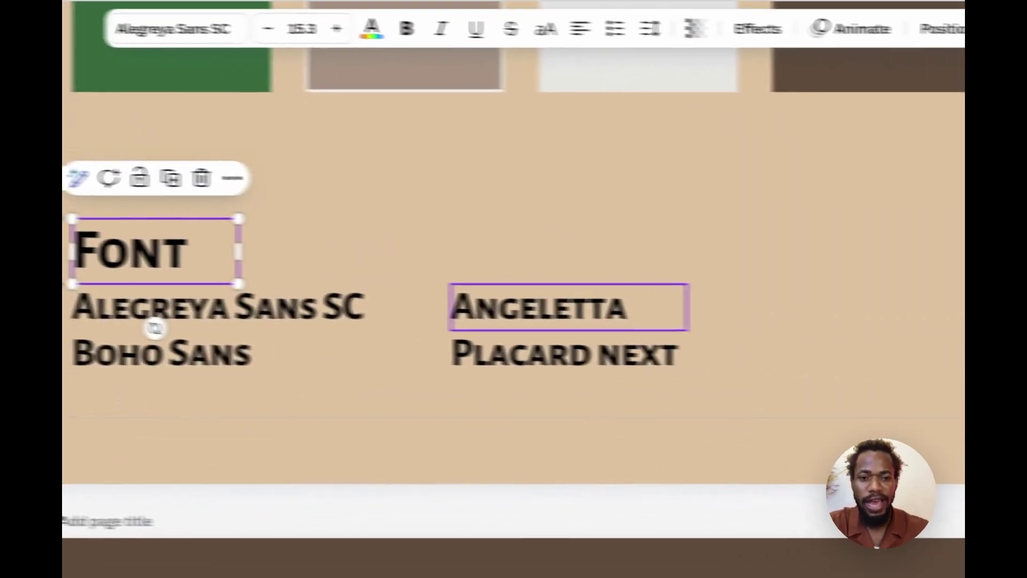
left_click(739, 286)
left_click_drag(739, 287, 126, 377)
scroll(235, 289, "down", 5)
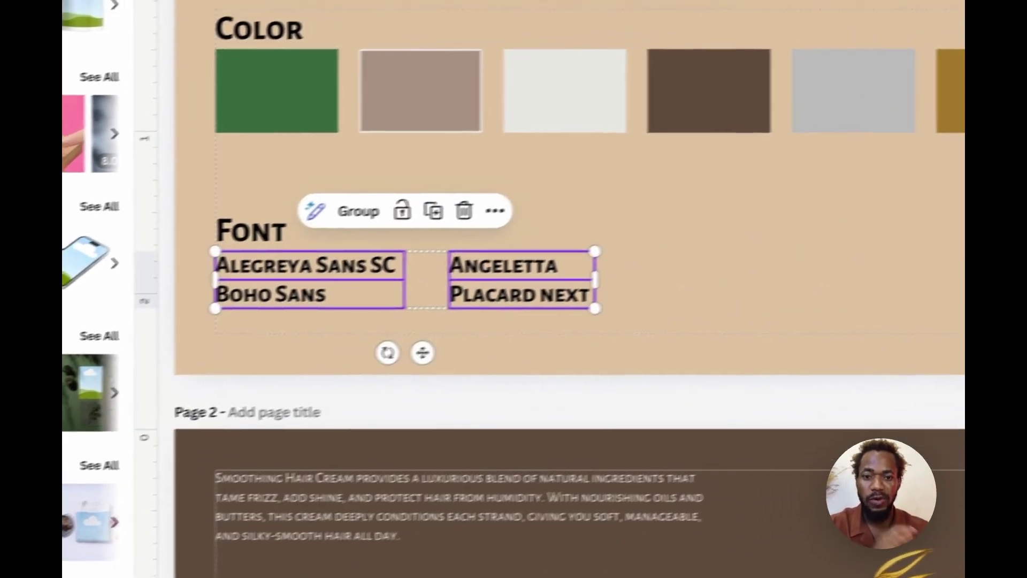
Check which font is applied to the Alegreya Sans SC and Boho Sans text lines
left_click(695, 316)
left_click(263, 276)
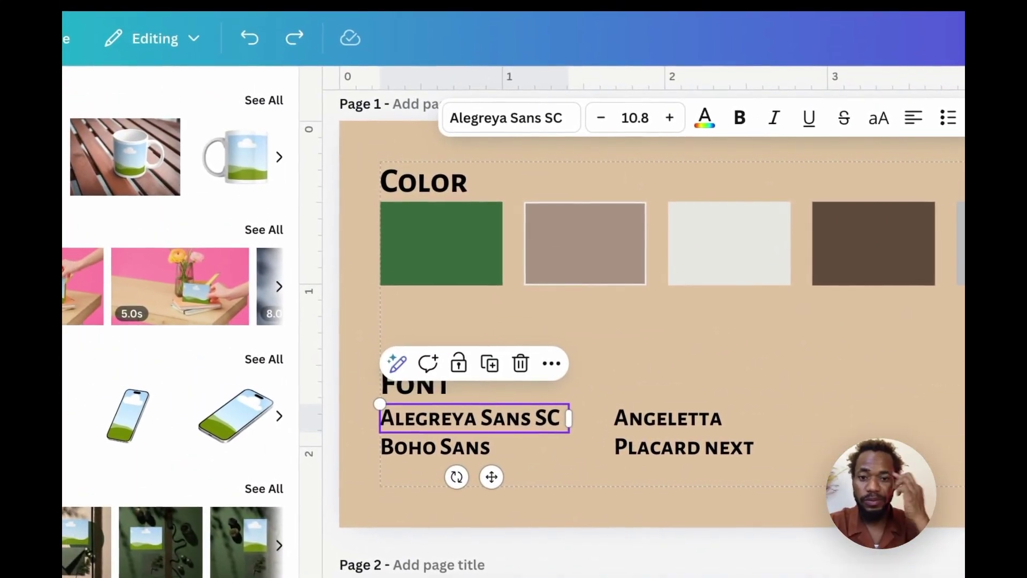
left_click(535, 324)
left_click(470, 417)
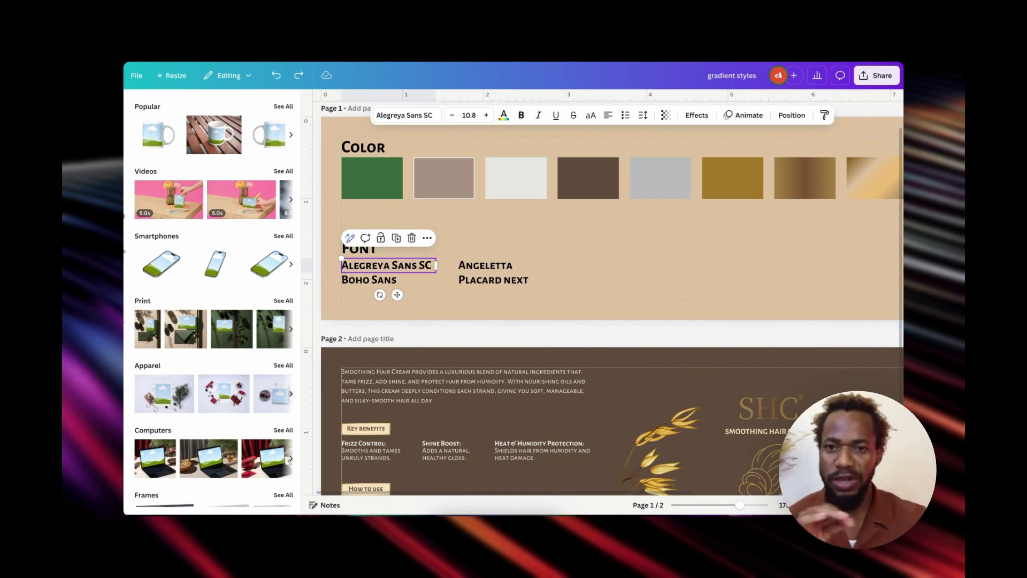
left_click(604, 257)
scroll(604, 300, "down", 1)
scroll(604, 300, "up", 1)
scroll(604, 299, "down", 1)
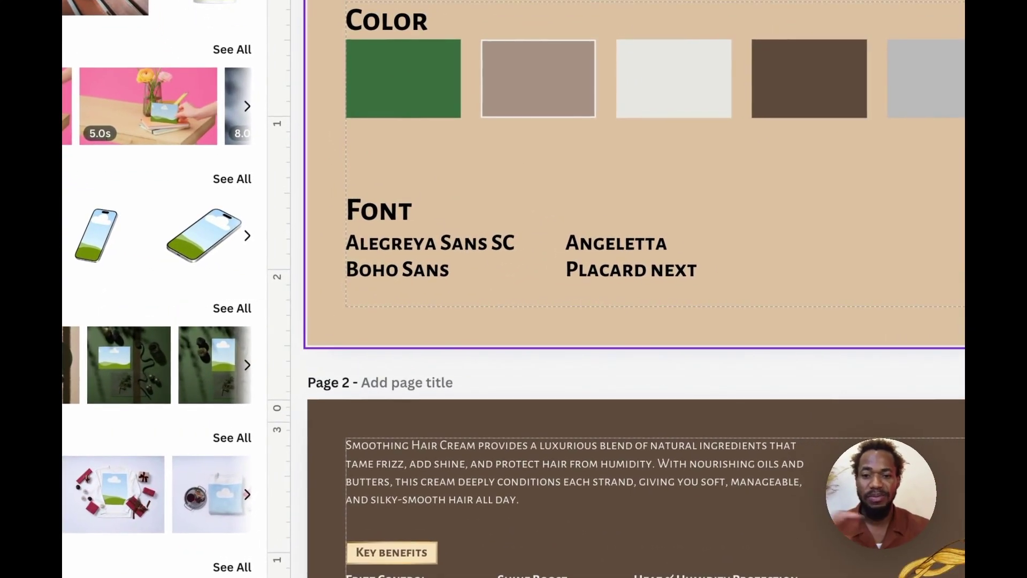
left_click(427, 269)
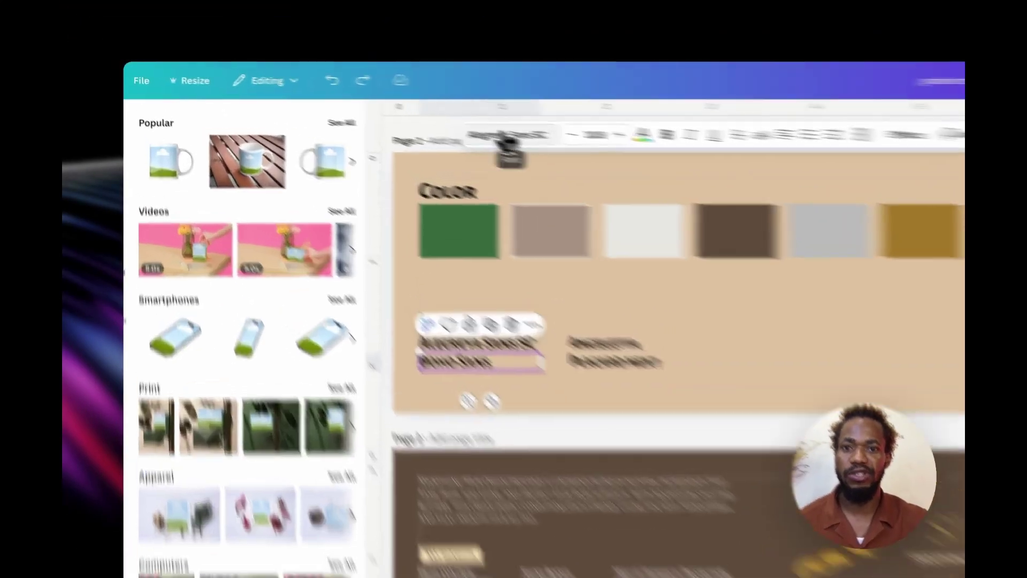
Set the Boho Sans text line in the Boho Sans font and enlarge it under the Font heading
left_click(402, 116)
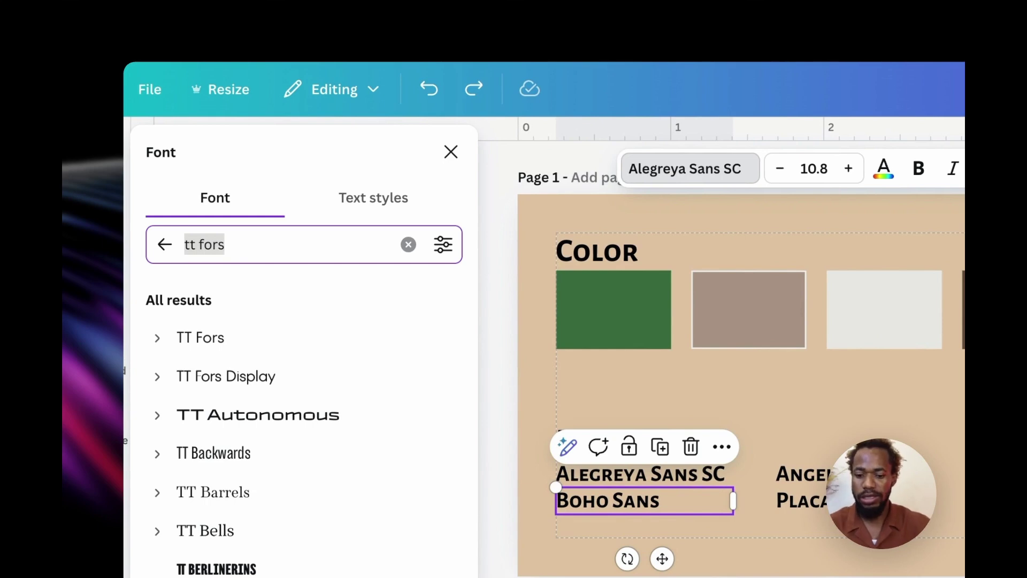
type("boho")
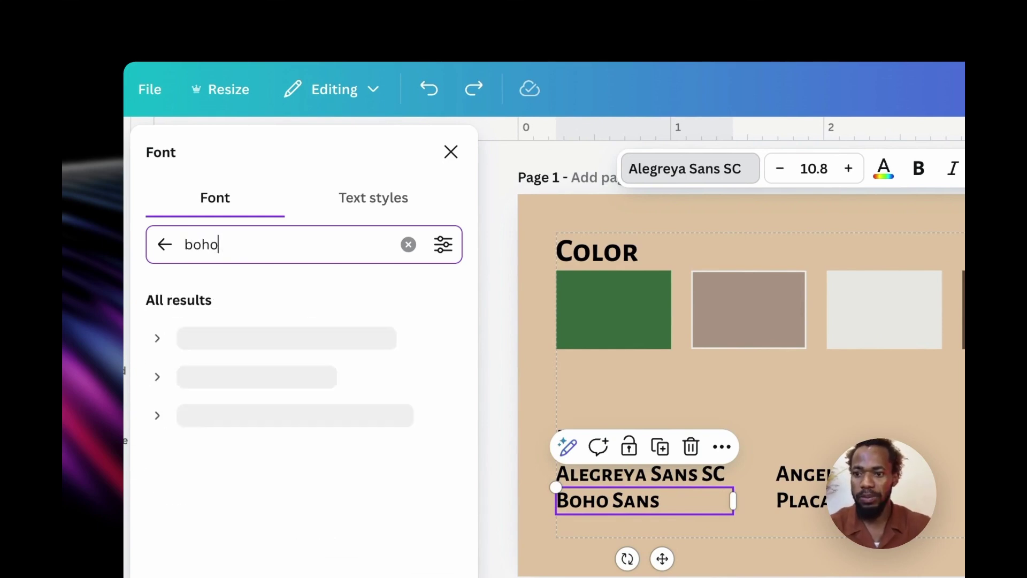
left_click(249, 296)
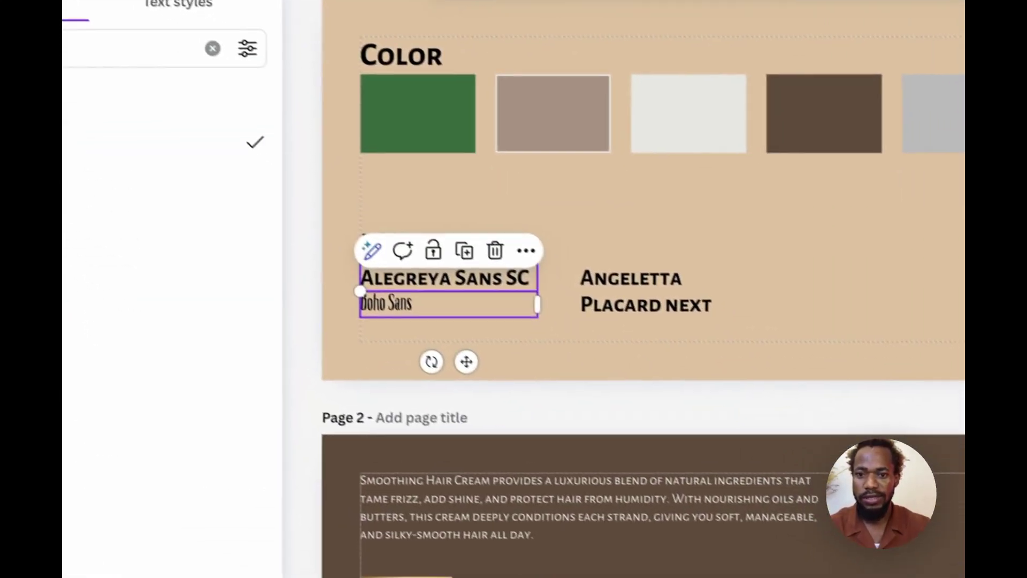
left_click_drag(537, 304, 454, 330)
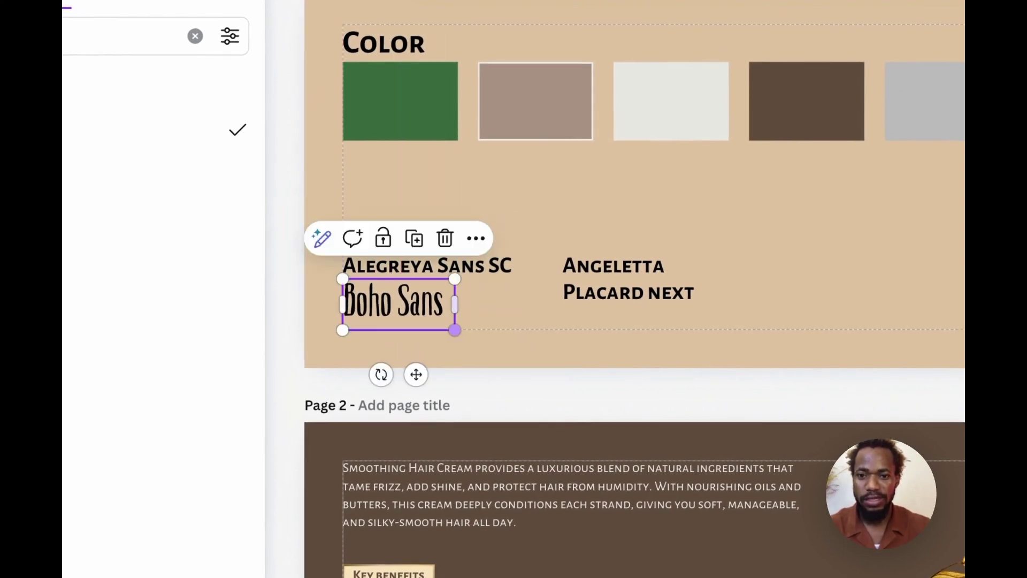
Apply the Angeletta font to the Angeletta text line on page 1 and enlarge the text
left_click(428, 266)
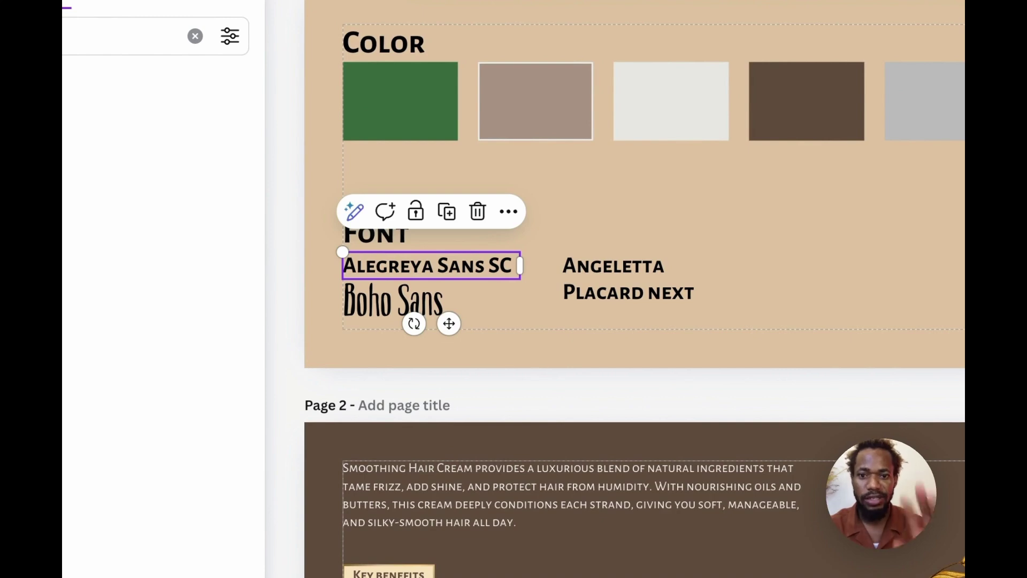
left_click(613, 265)
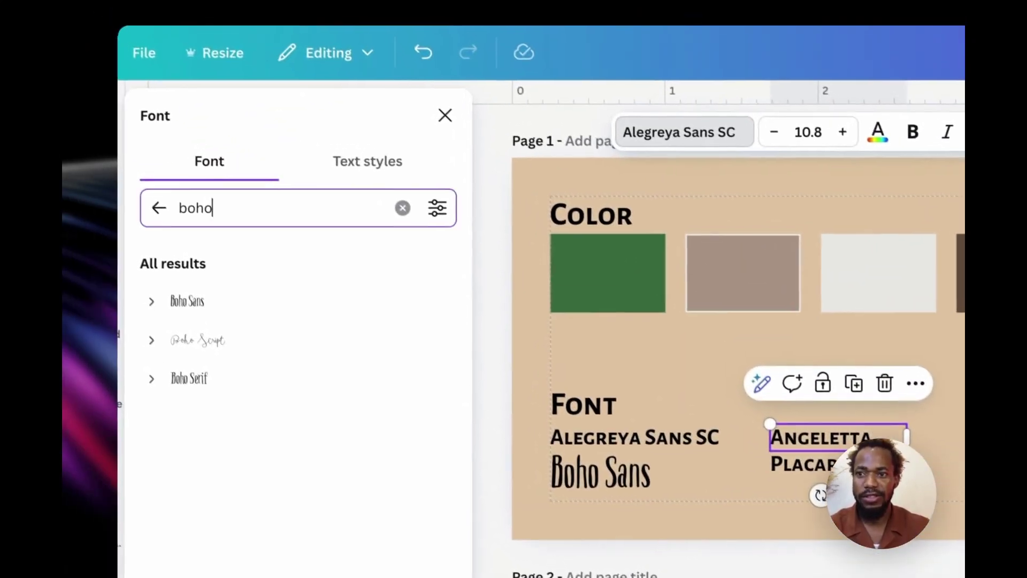
key("ctrl+a")
type("ange")
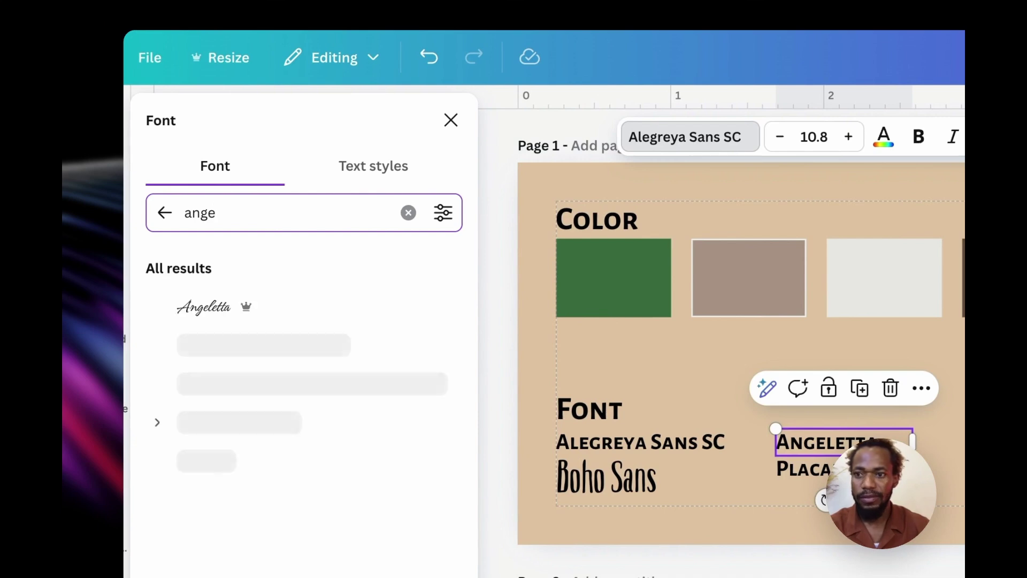
type("le")
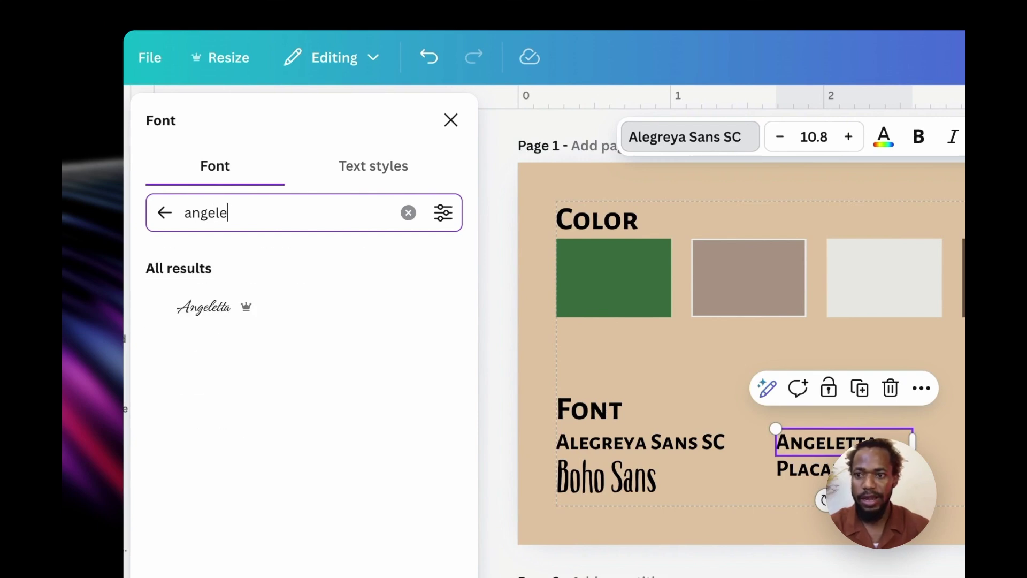
left_click(262, 315)
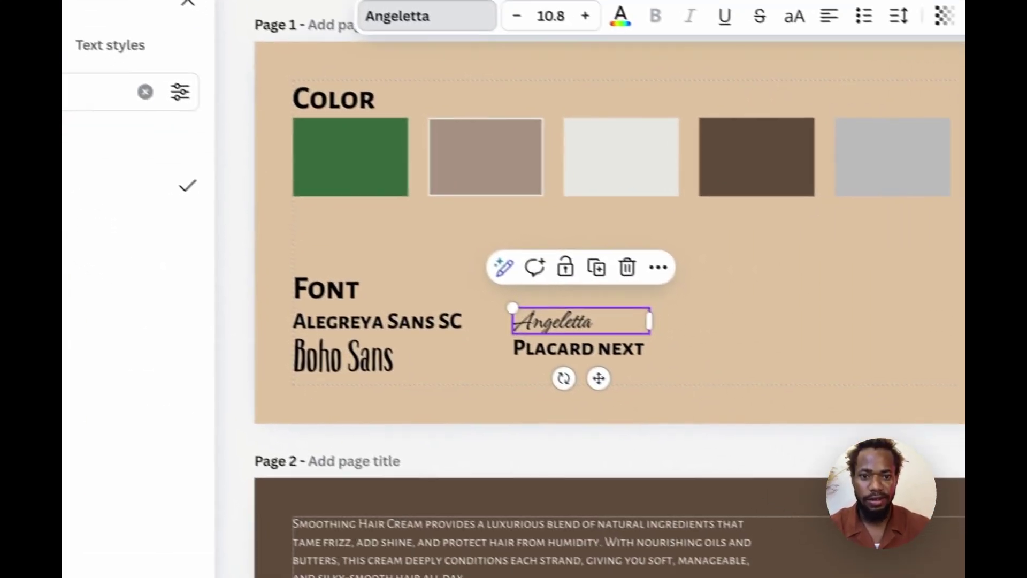
left_click_drag(629, 310, 674, 270)
Apply the third listed weight of the Placard Next Condensed font to the Placard next text line
left_click(556, 338)
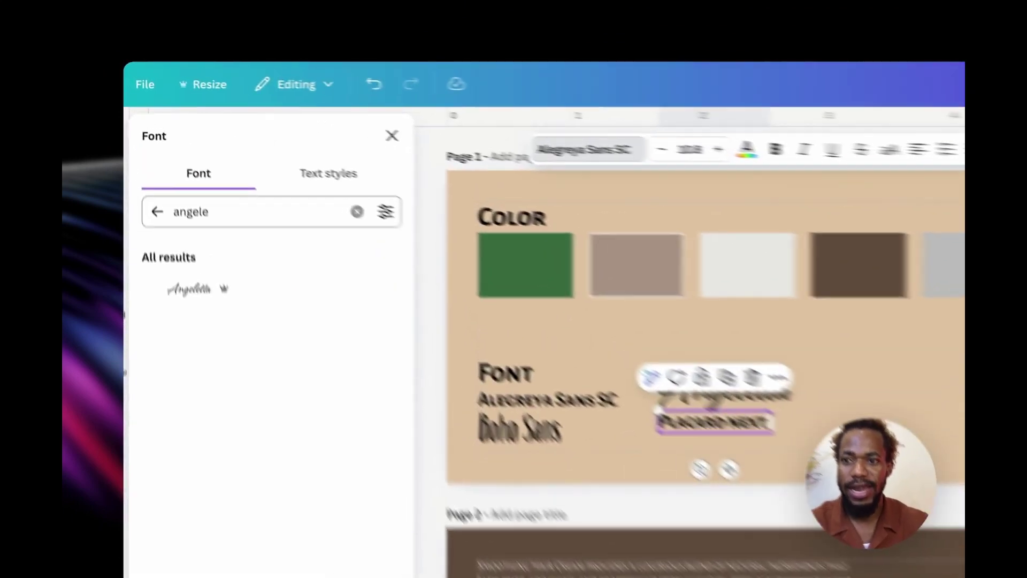
double_click(165, 153)
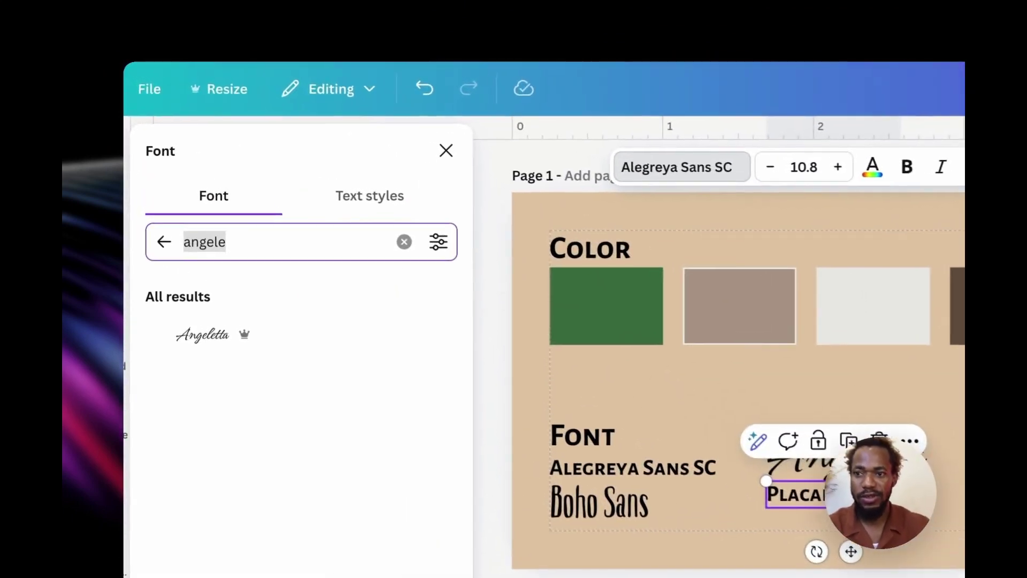
type("placard")
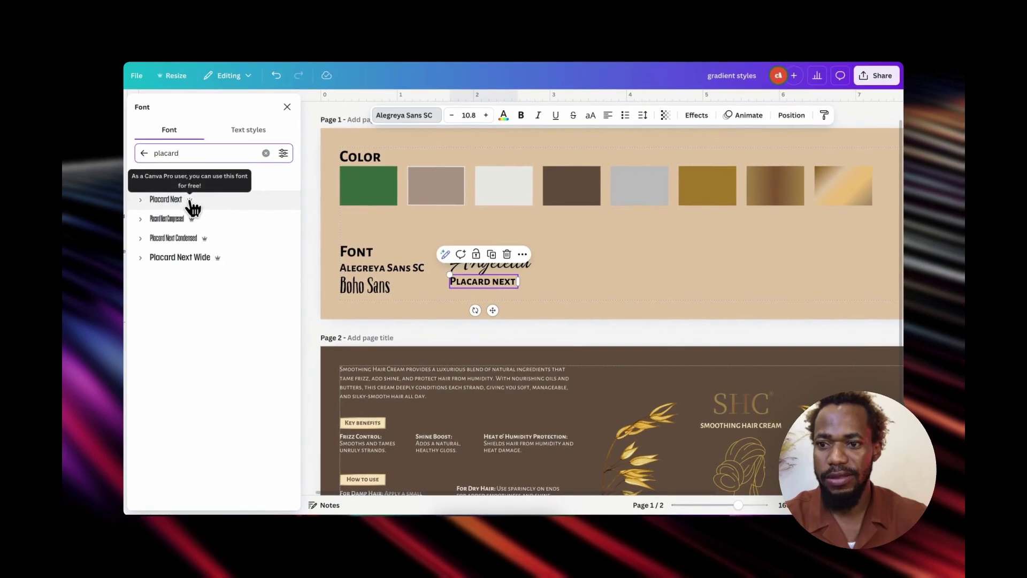
left_click(199, 237)
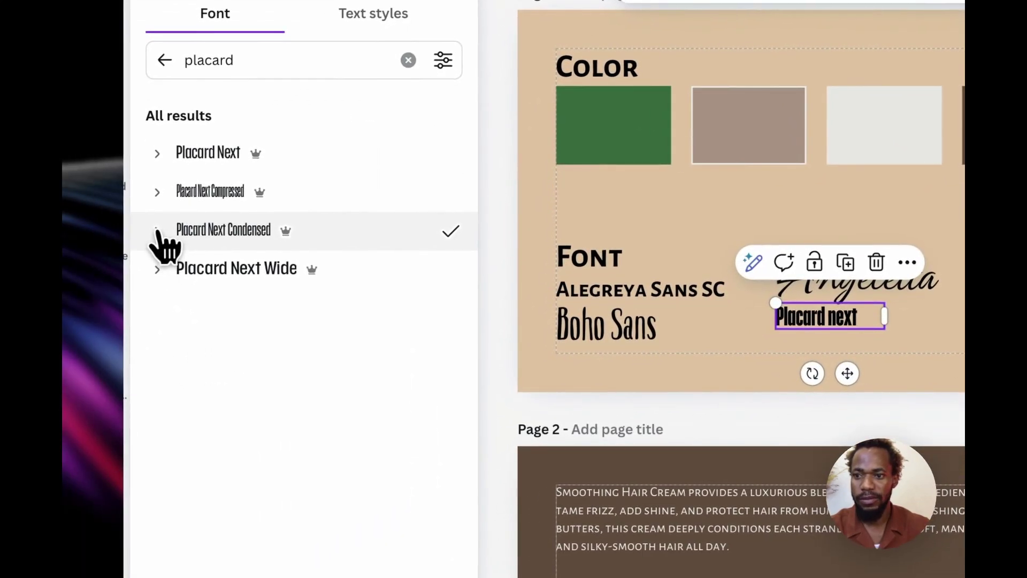
left_click(157, 232)
left_click(232, 353)
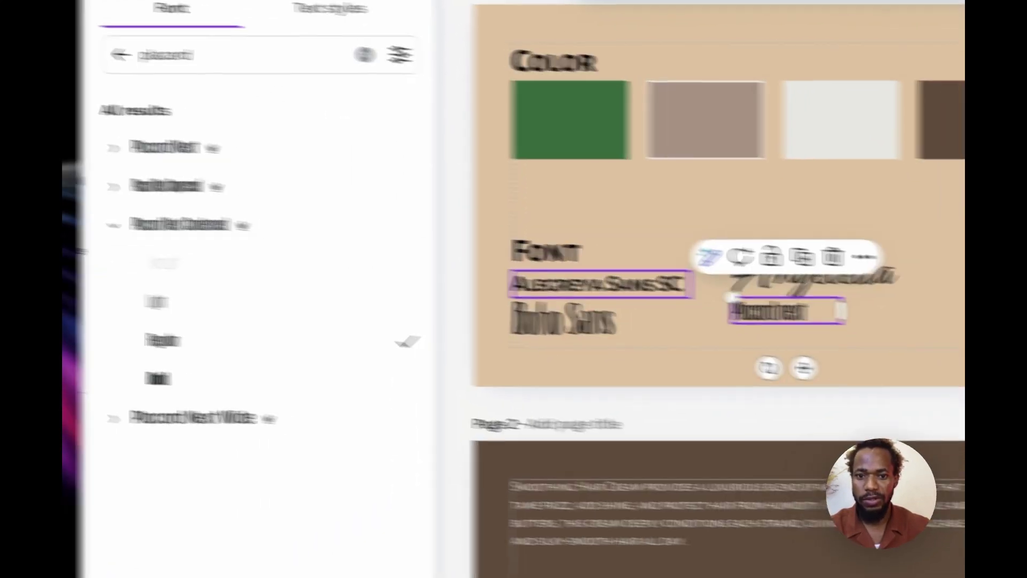
Narrow the Placard next text box to about 0.5 in wide, enlarge the text, and deselect everything
left_click_drag(885, 316, 856, 315)
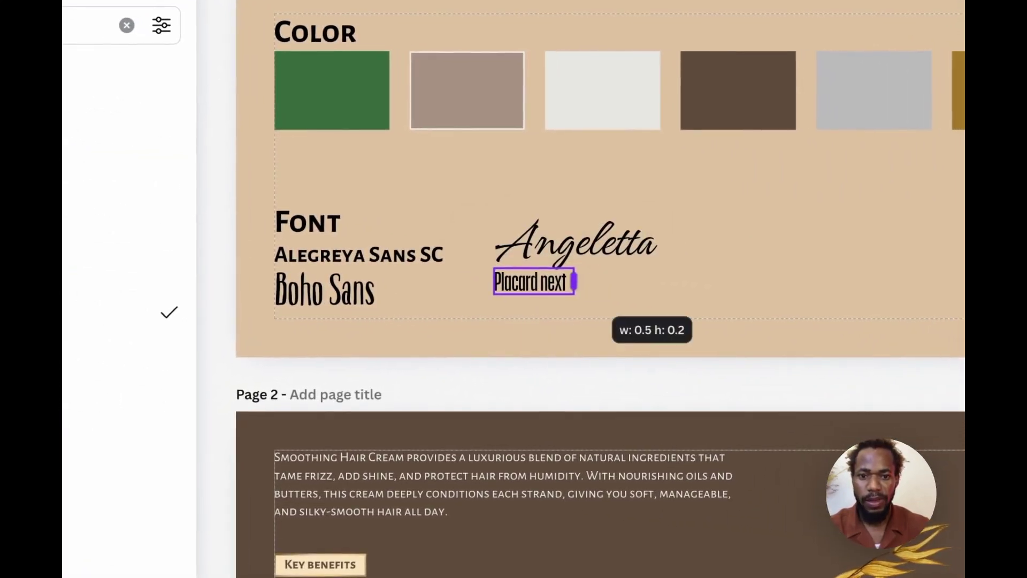
left_click_drag(574, 282, 633, 314)
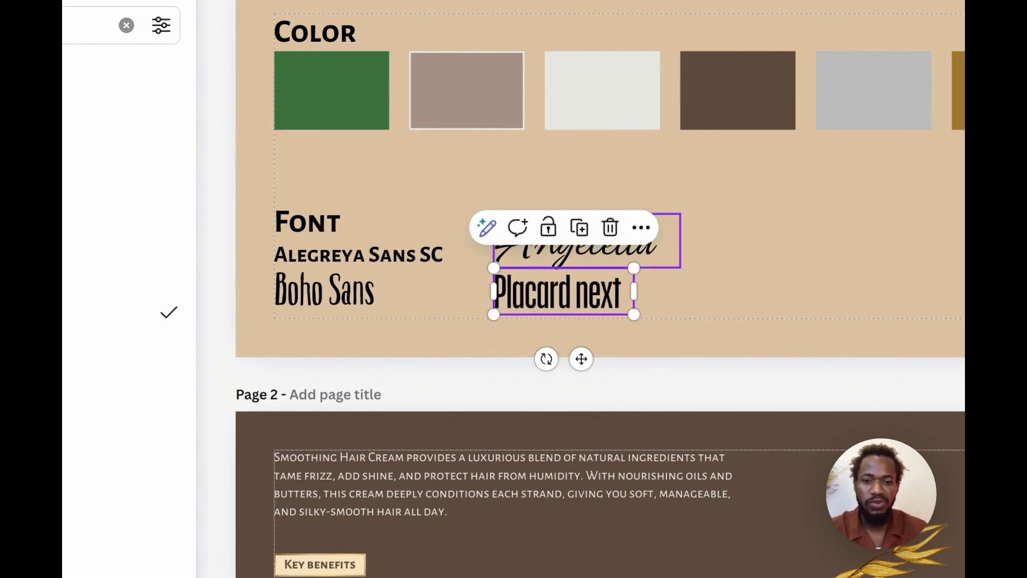
left_click(599, 255, "shift")
left_click(363, 255, "shift")
left_click(741, 236)
Examine the full palette and font list on page 1 and the finished label layout on page 2
scroll(514, 225, "down", 2)
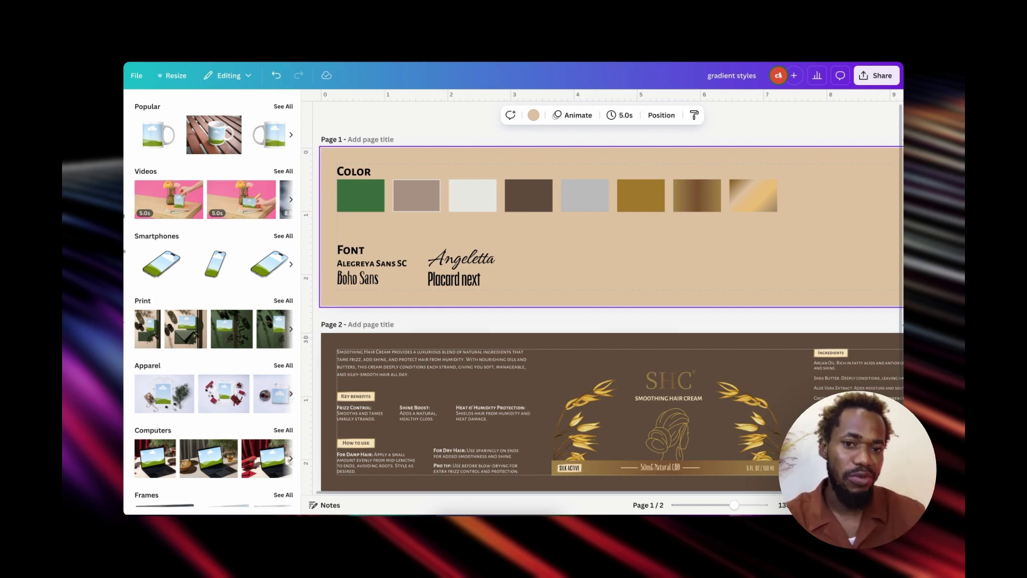
scroll(567, 369, "down", 4)
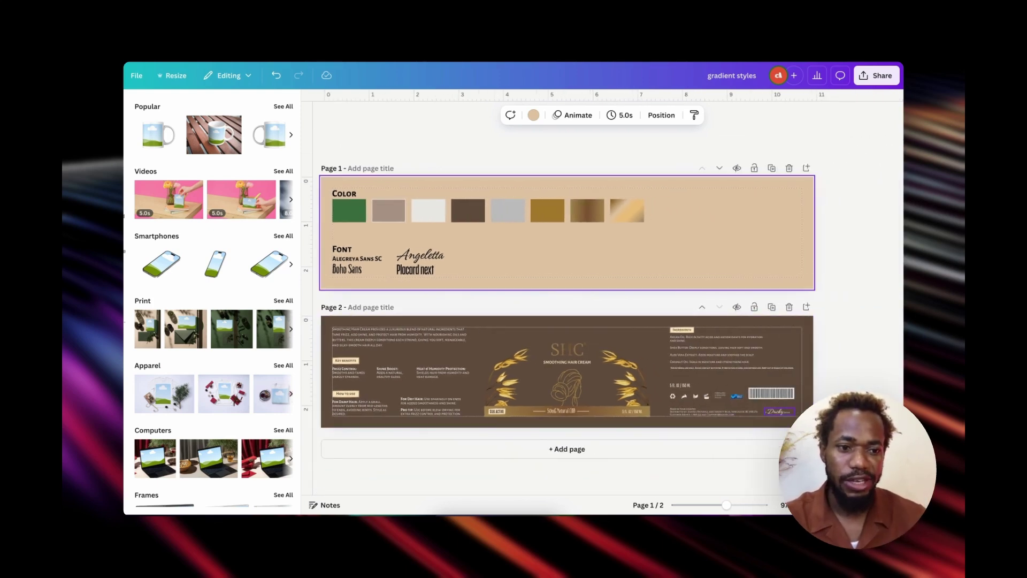
scroll(778, 404, "up", 8)
scroll(779, 404, "down", 2)
scroll(755, 353, "down", 1)
left_click(755, 344)
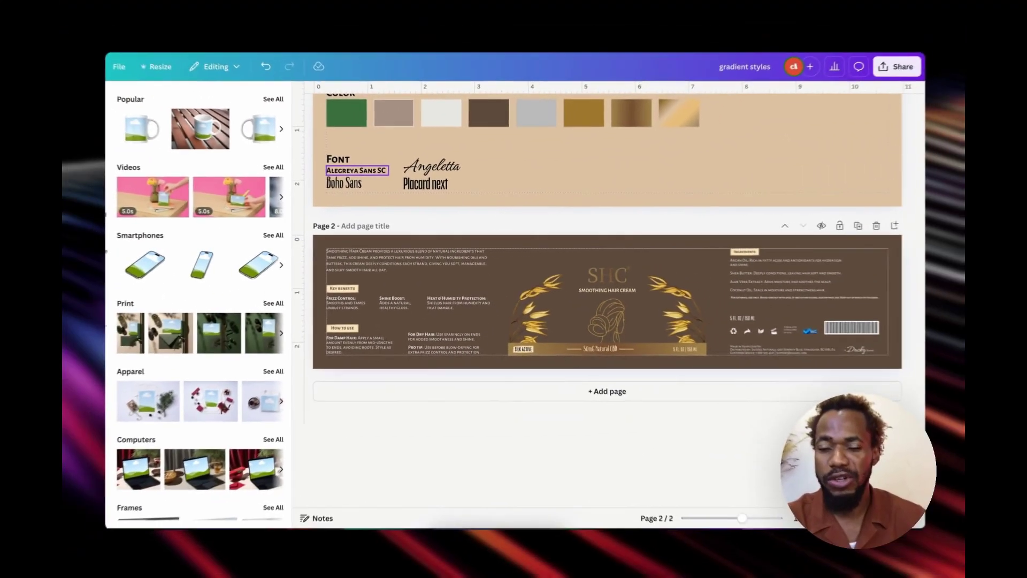
scroll(342, 173, "up", 5)
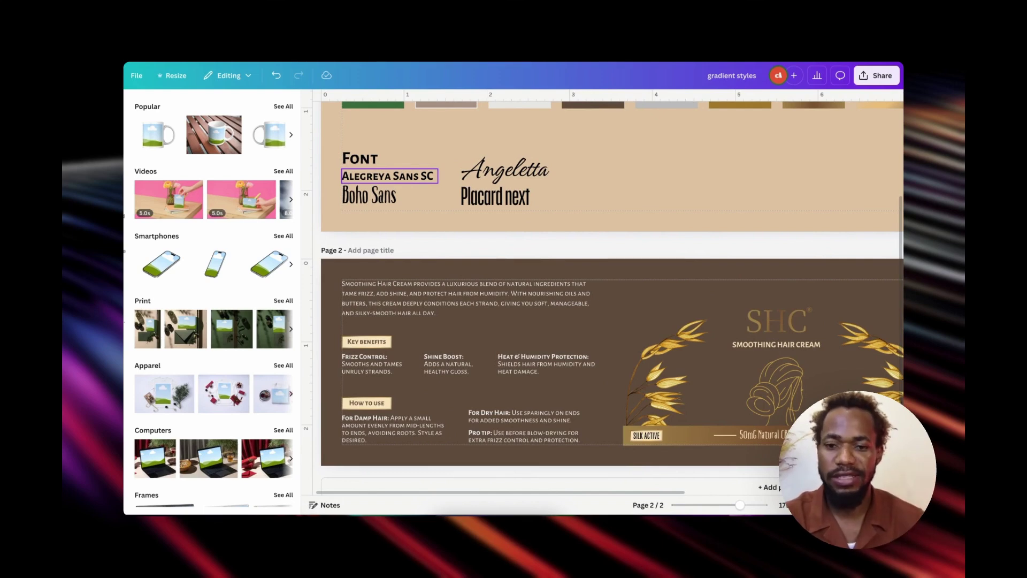
Check which font and size the product description paragraph on page 2 uses
scroll(610, 291, "down", 3)
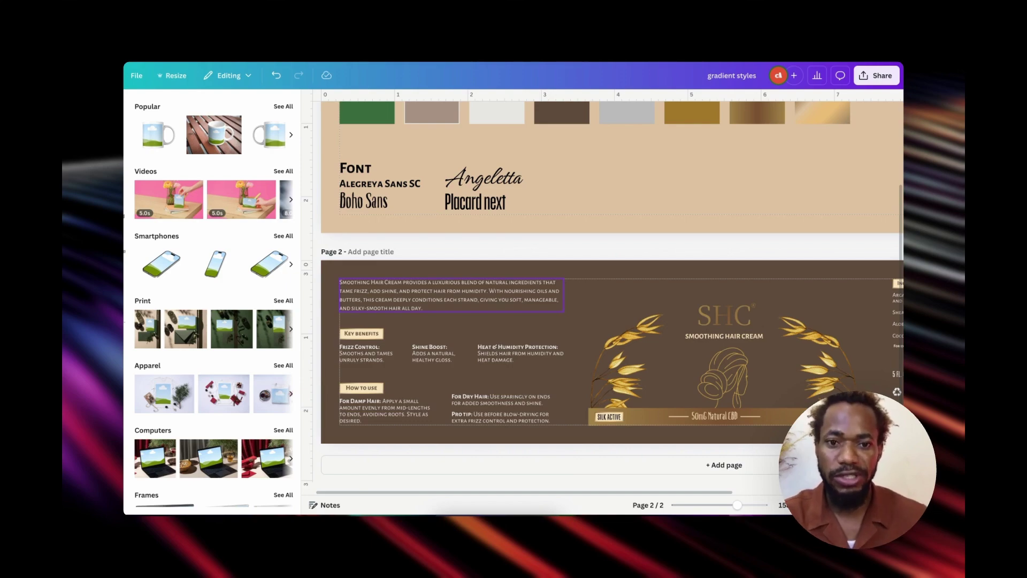
scroll(604, 291, "down", 2)
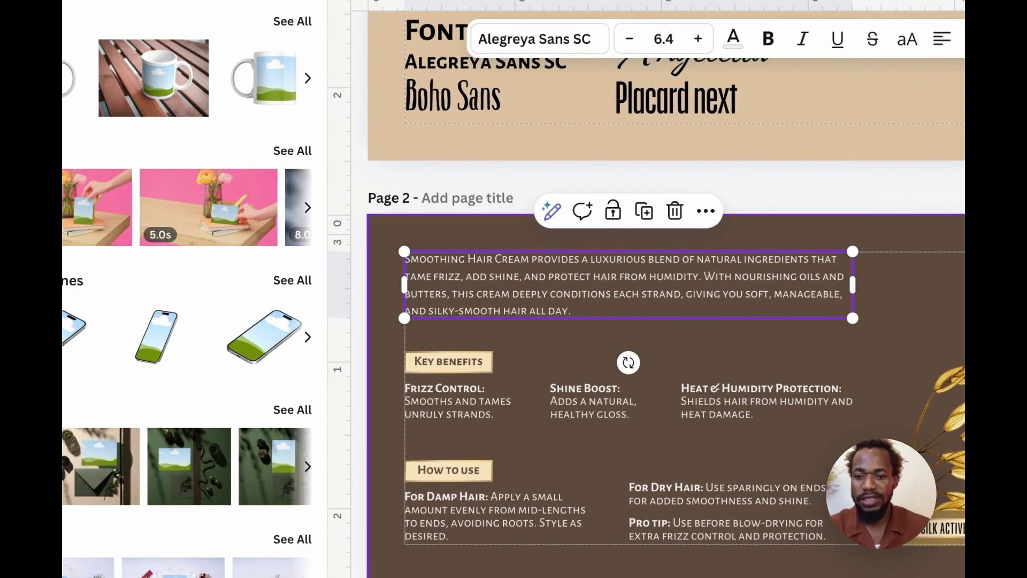
key("Escape")
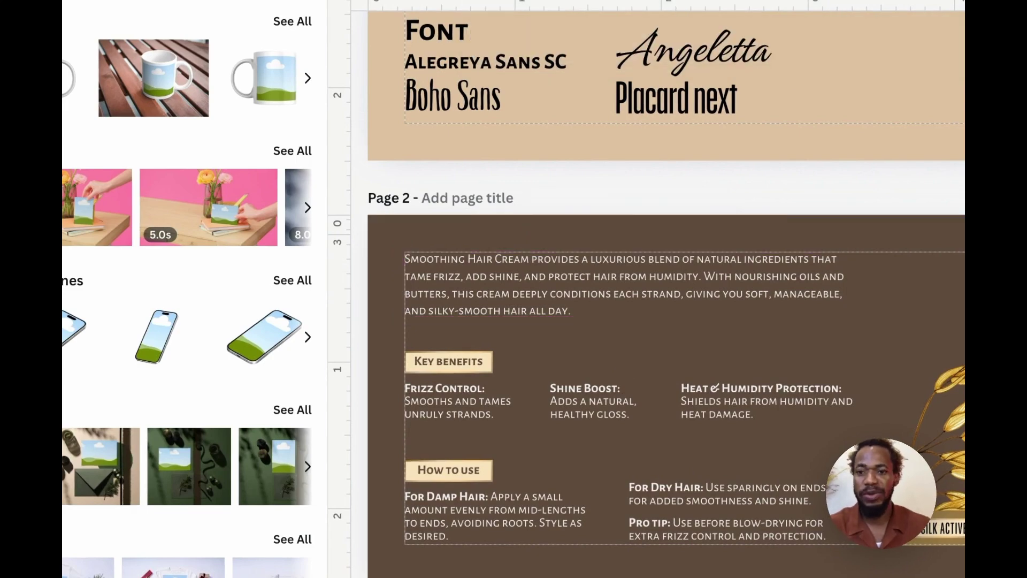
scroll(666, 291, "down", 3)
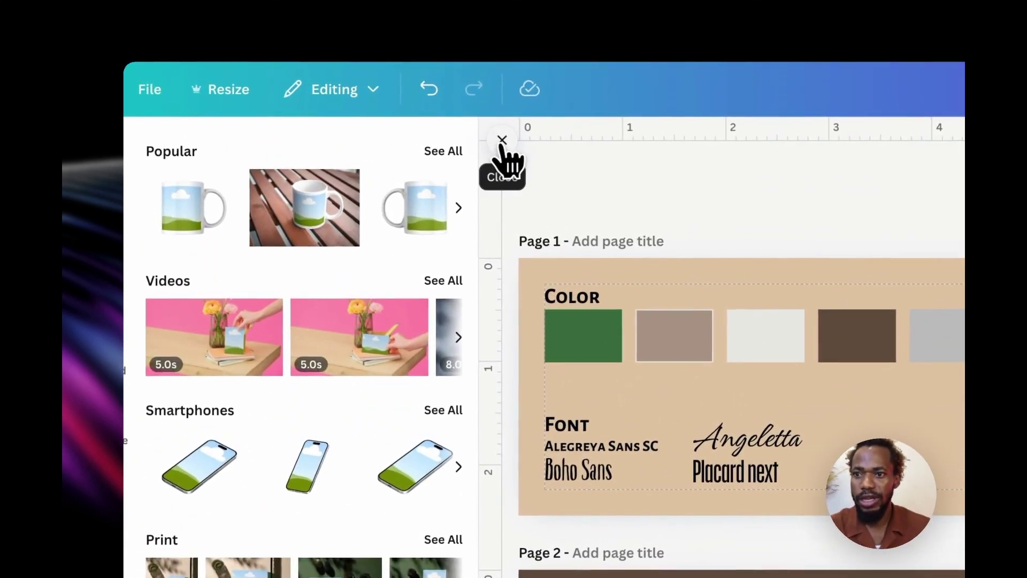
Replace the "blob" search in the elements library with a search for "shape"
left_click(502, 140)
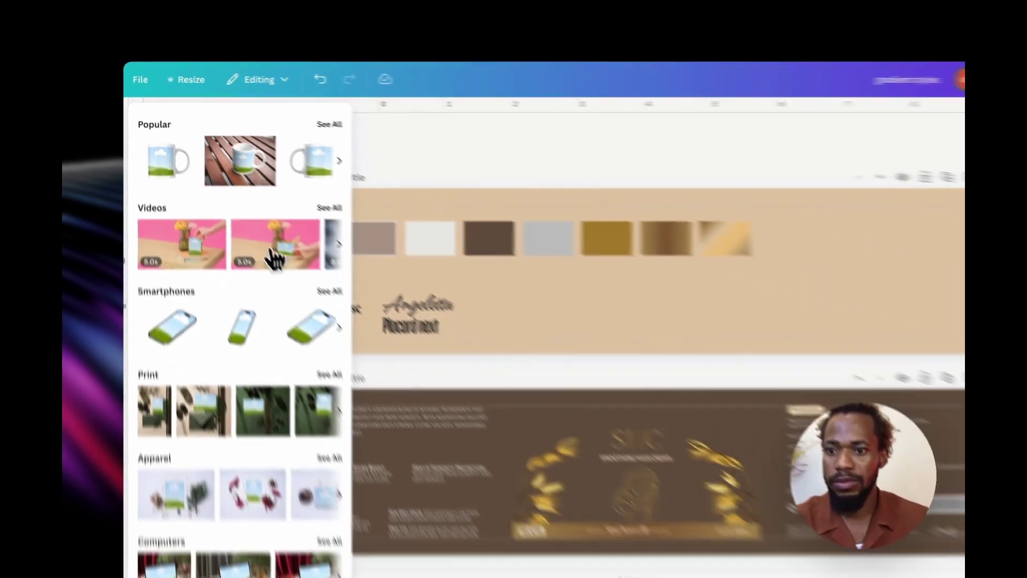
scroll(321, 375, "down", 2)
scroll(185, 163, "up", 2)
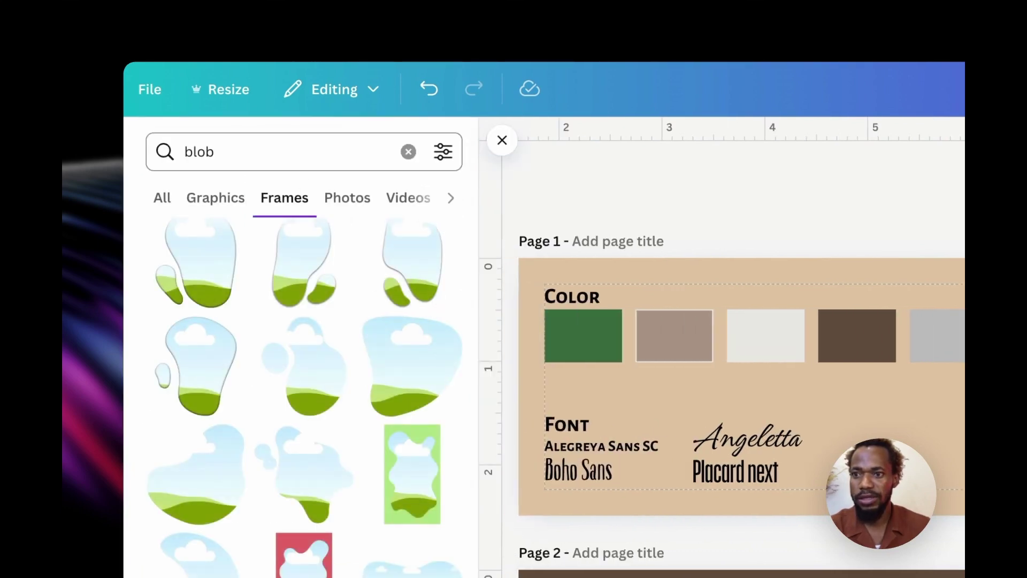
key("BackSpace")
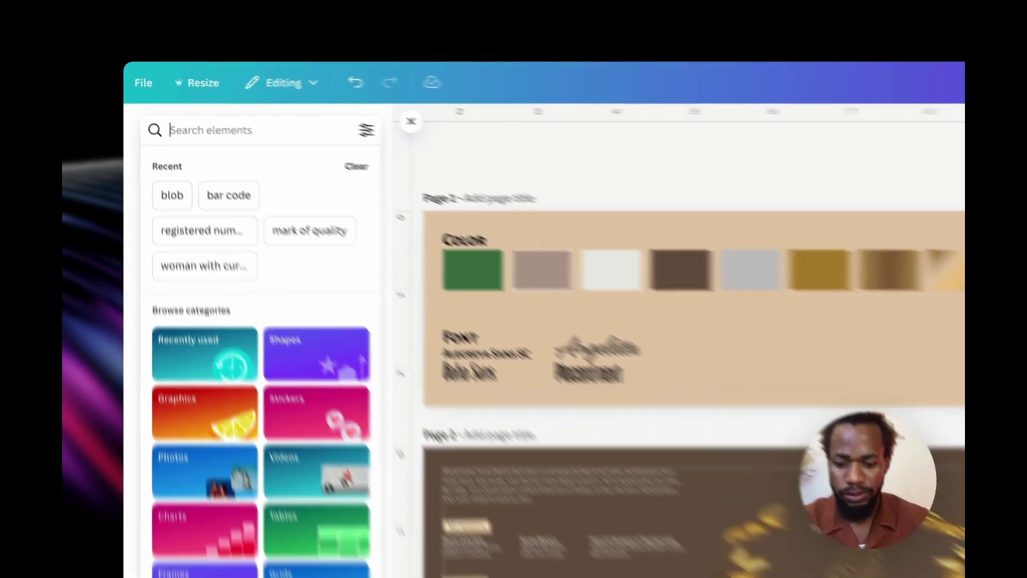
type("shape")
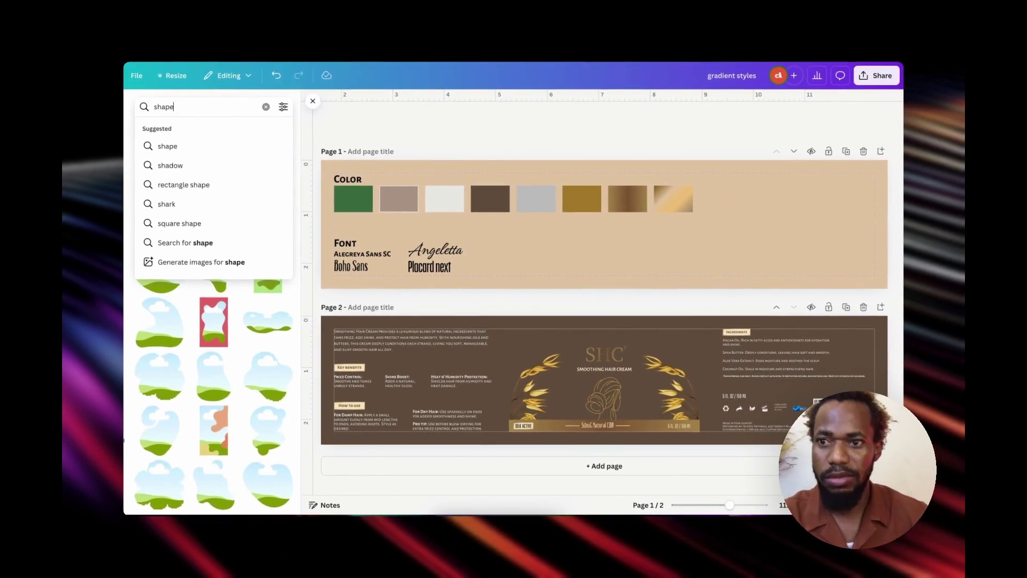
key("Return")
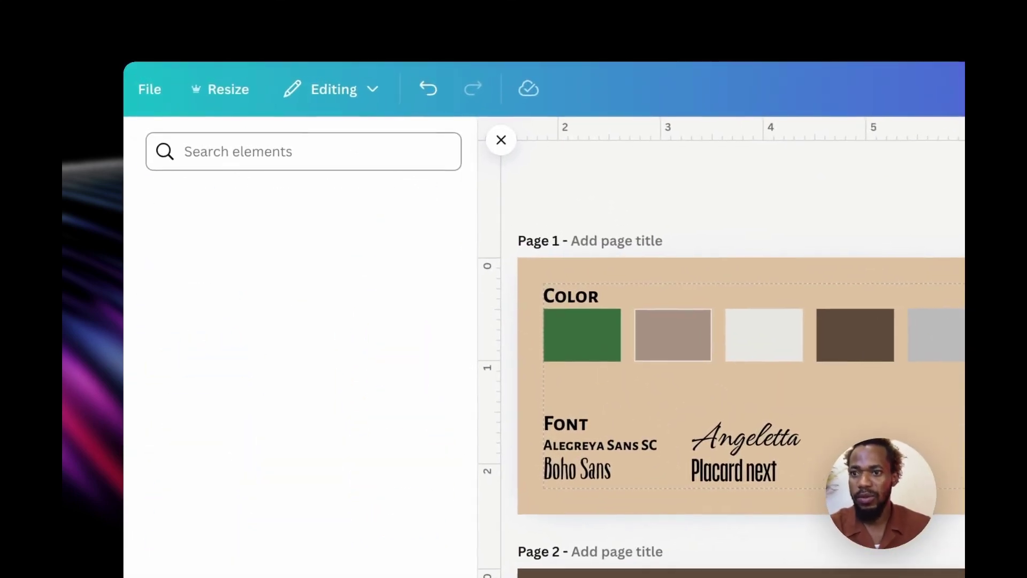
Clear the recent element searches and search the elements again for "shape"
left_click(291, 152)
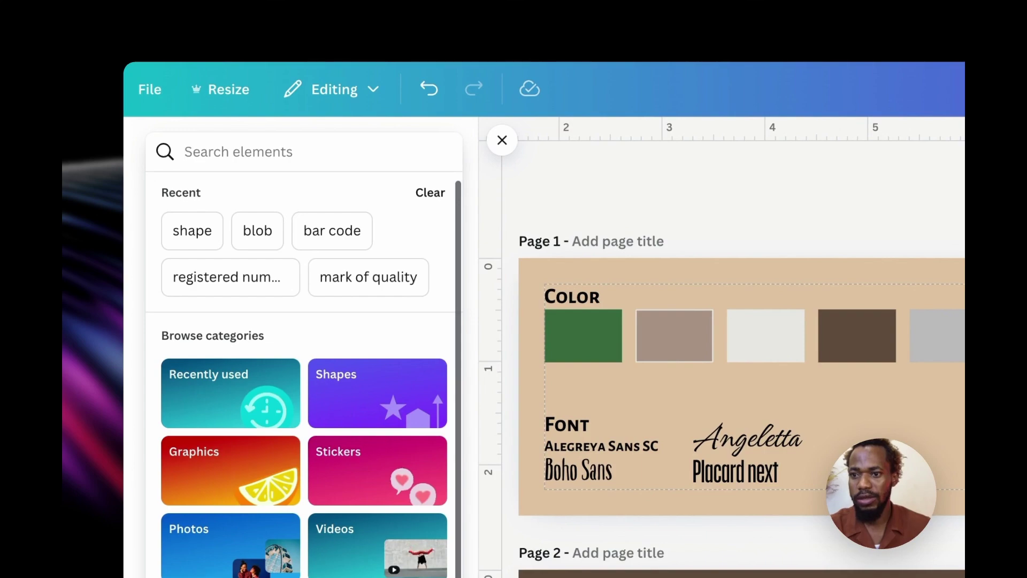
left_click(426, 197)
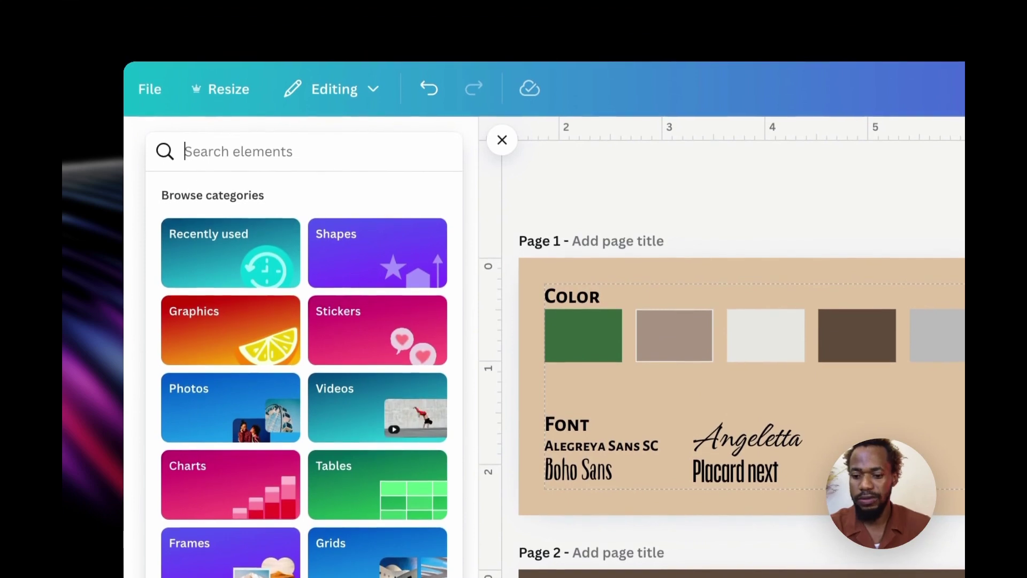
type("shape")
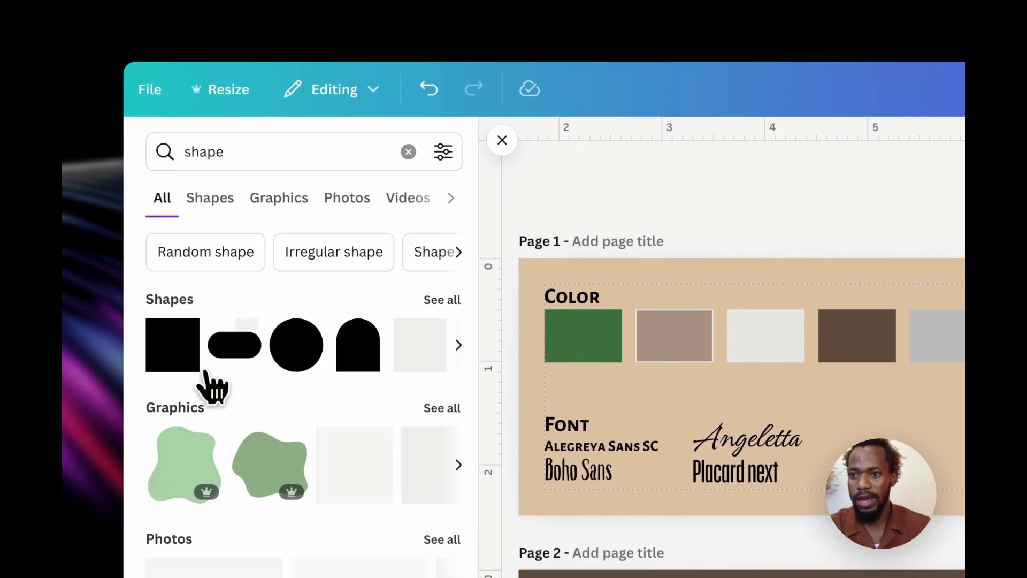
Add a Square shape to page 1 from the search results and deselect it
left_click(184, 333)
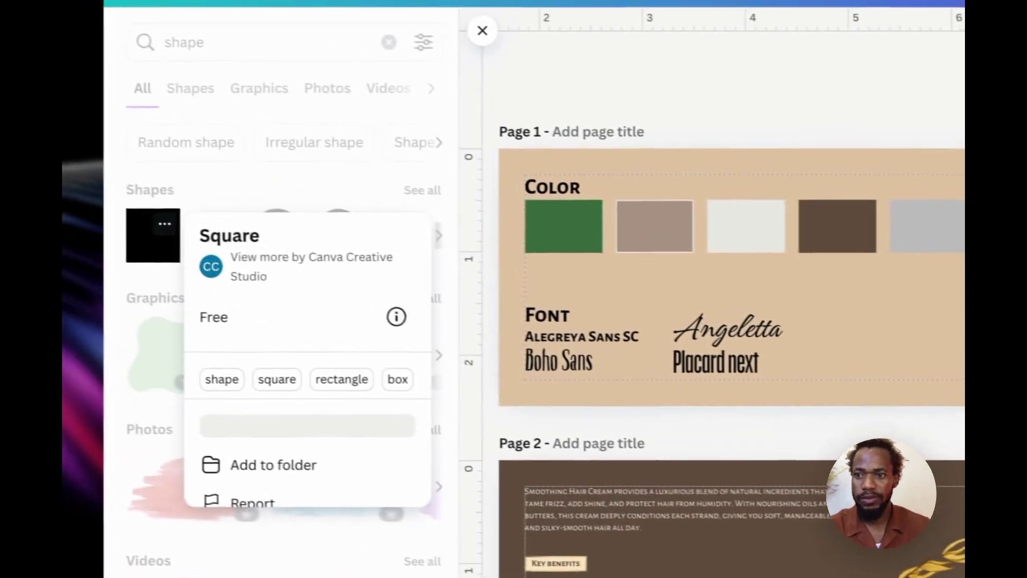
left_click(162, 248)
left_click(161, 248)
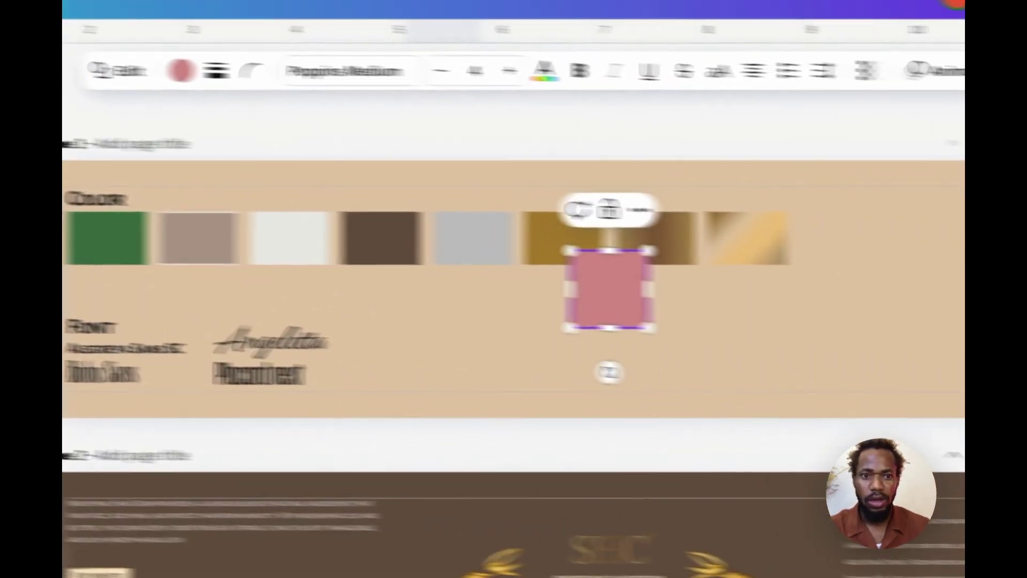
left_click(540, 331)
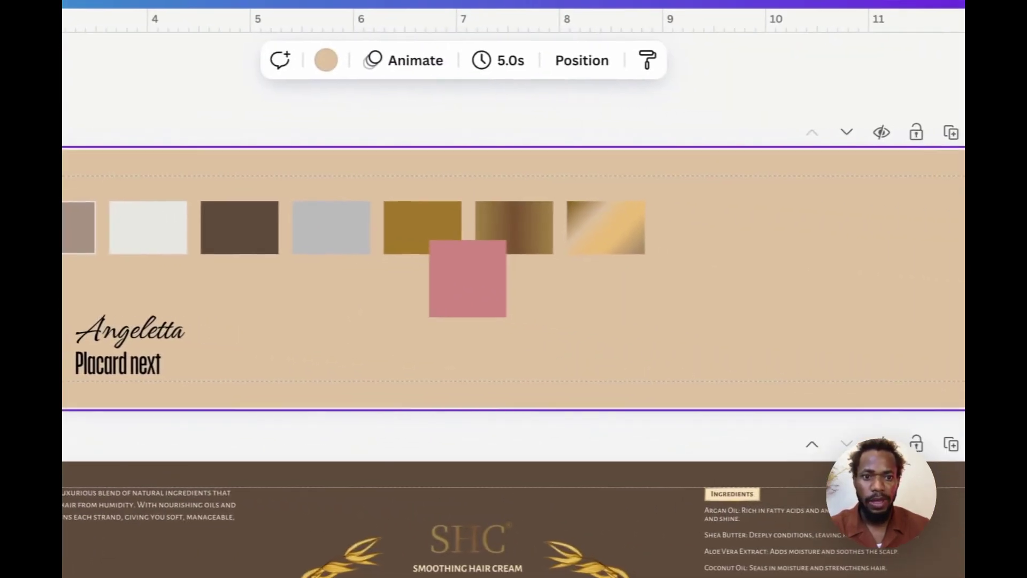
Move the pink square from page 1 to the left edge of page 2 and enlarge it to the full page height
left_click_drag(457, 277, 435, 376)
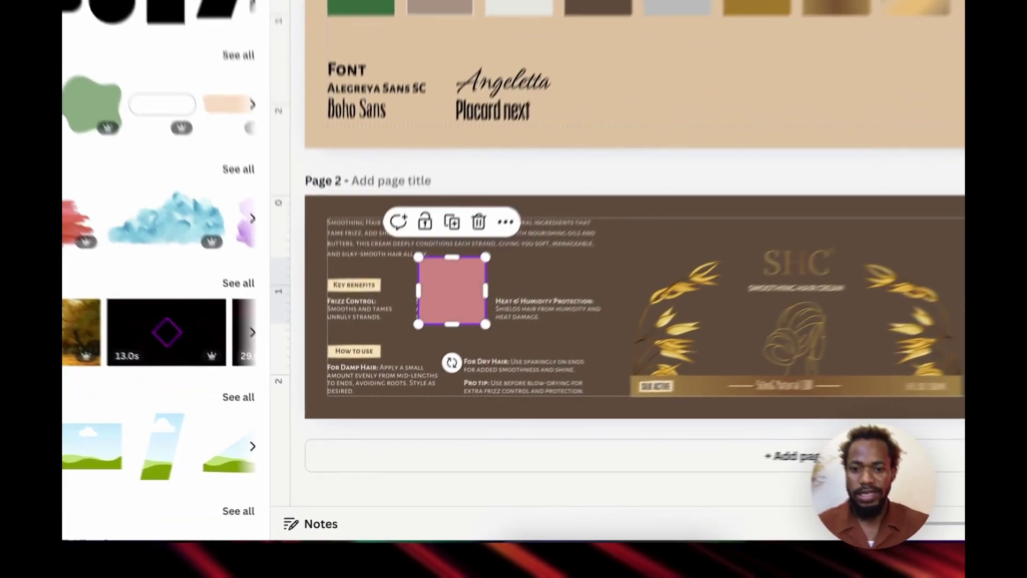
left_click_drag(406, 371, 340, 336)
left_click_drag(339, 218, 553, 408)
Place two duplicates of the square side by side on page 2, continuing the row from the first square without gaps
left_click_drag(427, 280, 684, 280)
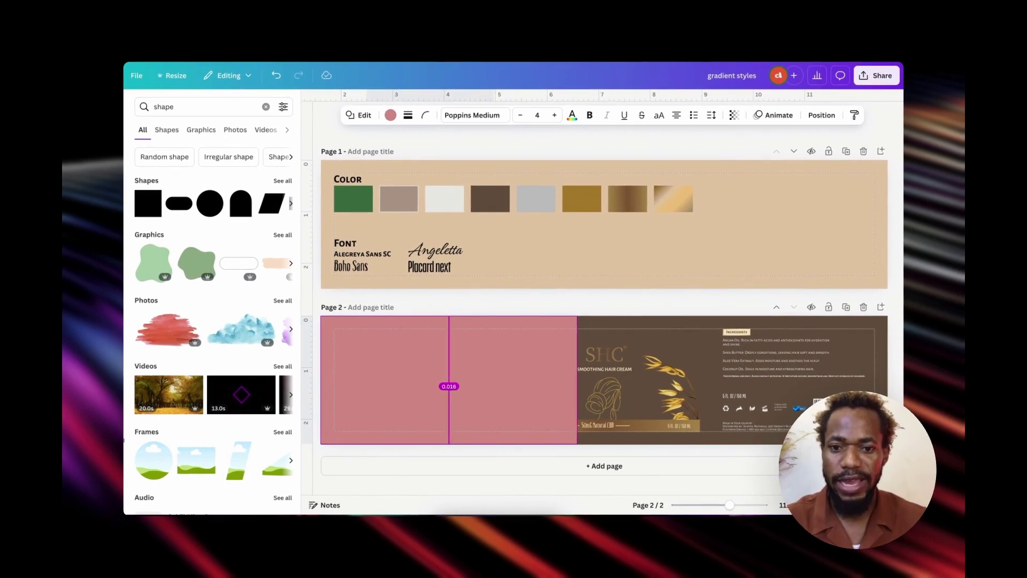
left_click_drag(512, 380, 512, 380)
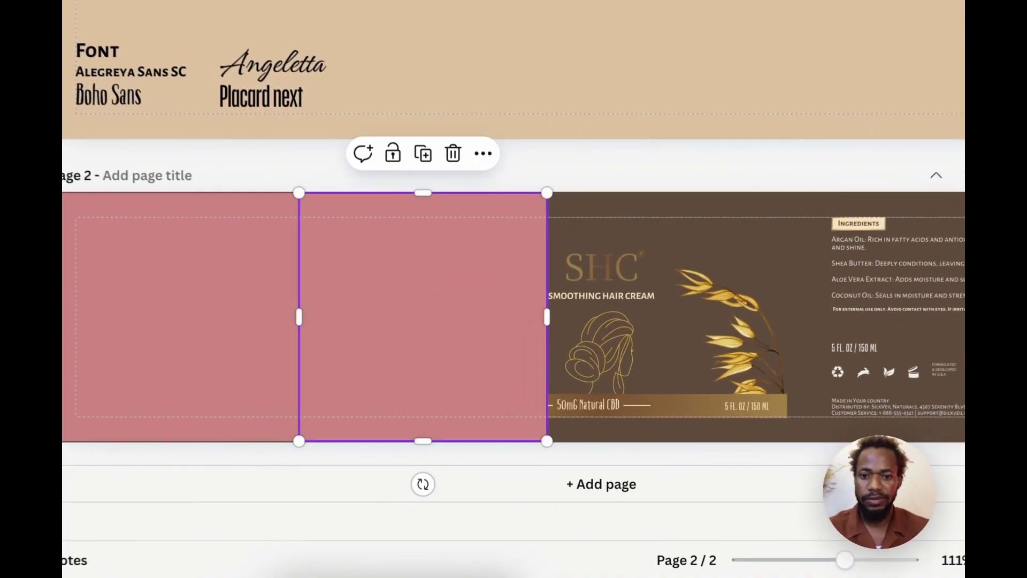
left_click(604, 399)
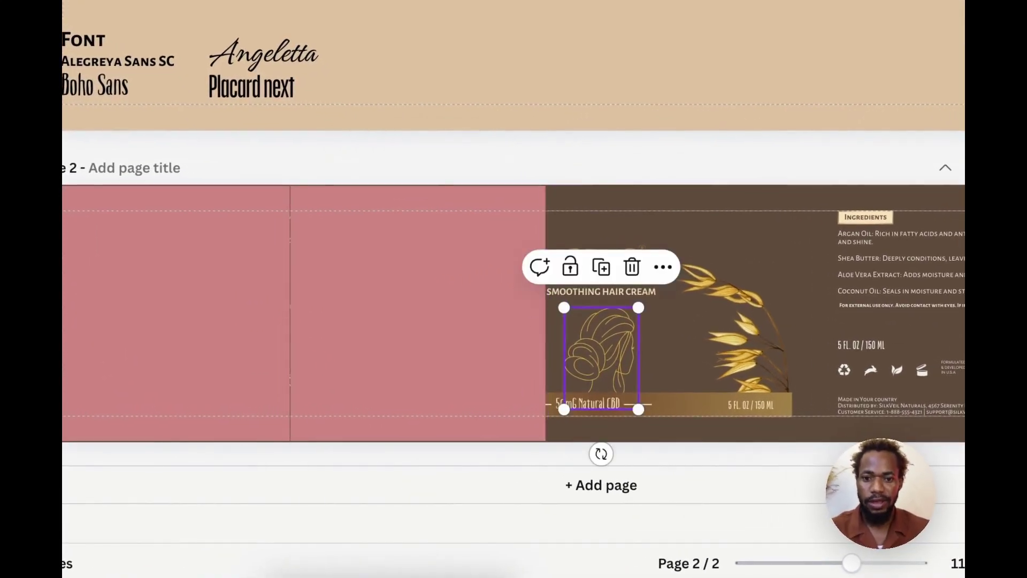
left_click(374, 280)
scroll(373, 281, "up", 10)
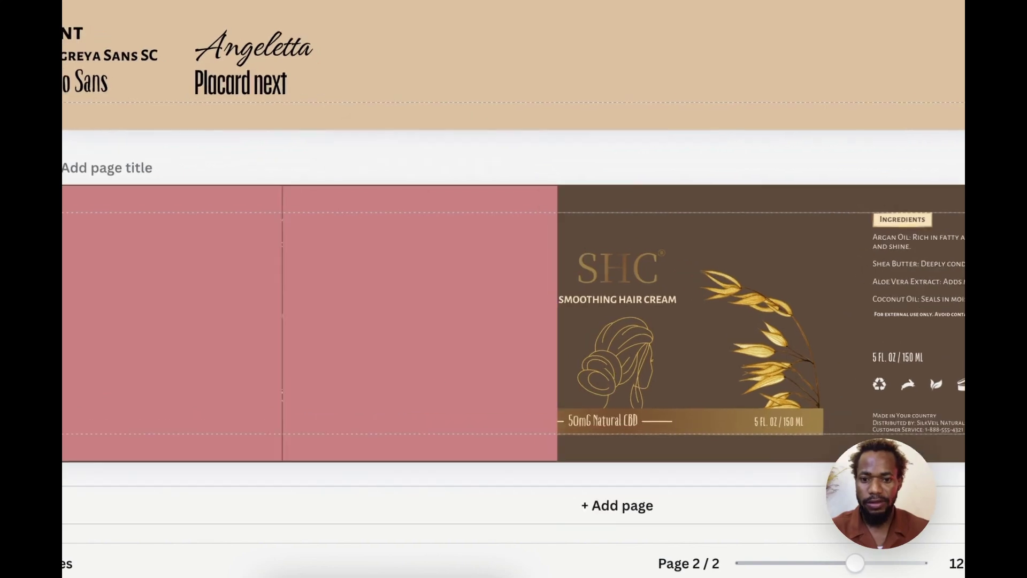
scroll(373, 281, "left", 2)
mouse_move(189, 424)
left_mouse_down()
mouse_move(226, 424)
mouse_move(187, 424)
left_mouse_up()
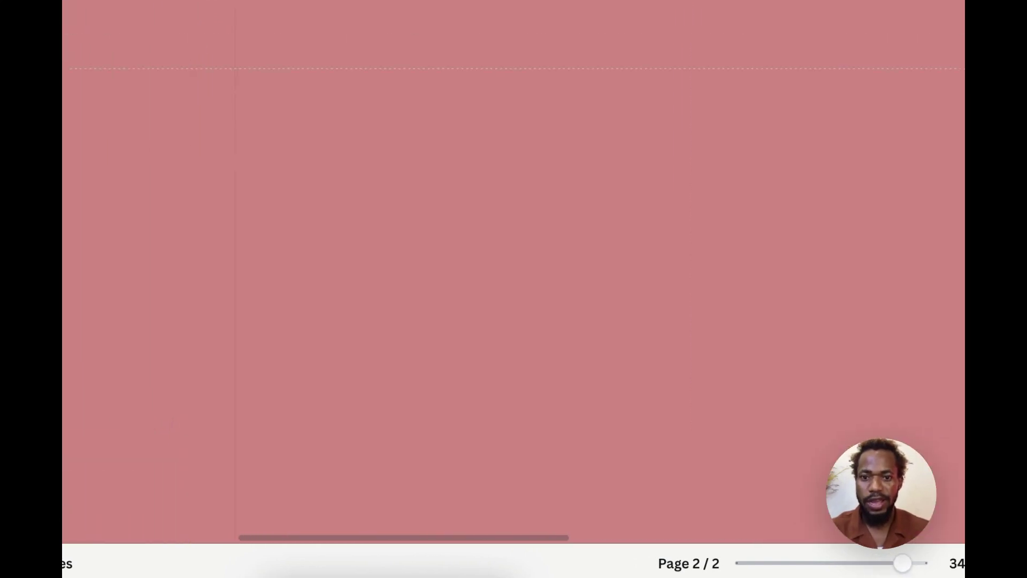
scroll(514, 268, "down", 5)
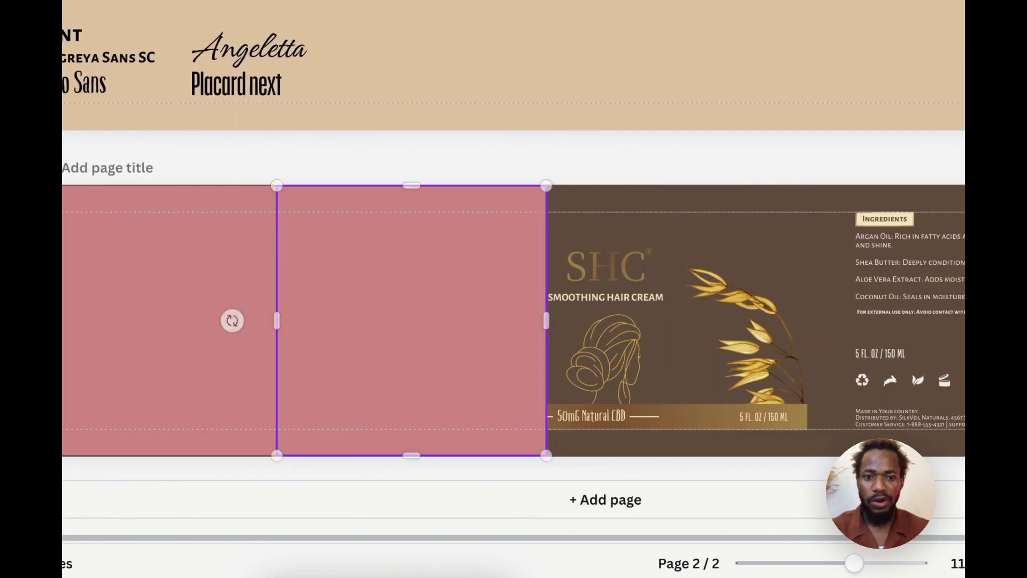
left_click_drag(411, 321, 680, 320)
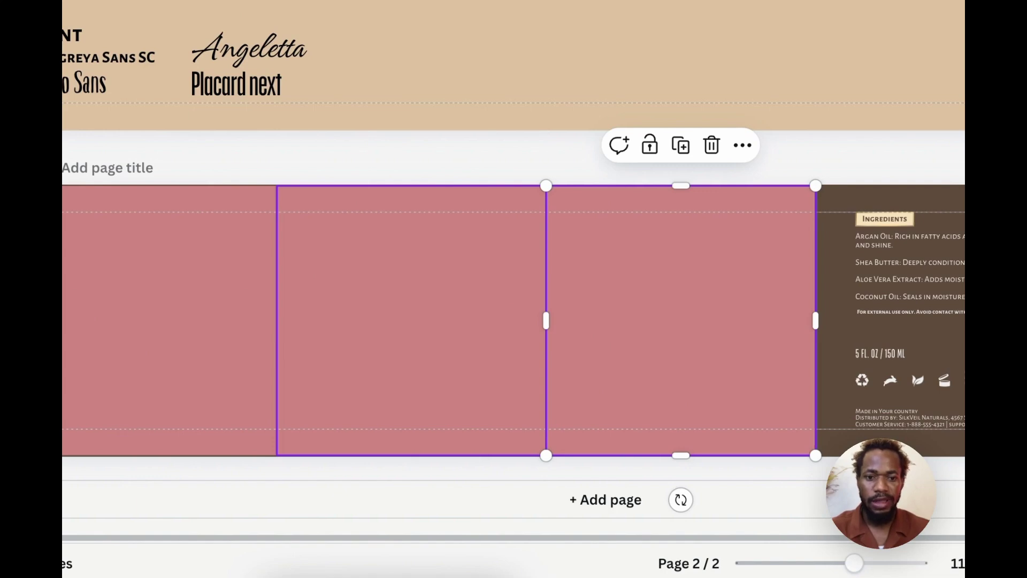
Stretch the three squares together to span the full width of page 2 and set their transparency to 48
left_click(412, 321, "shift")
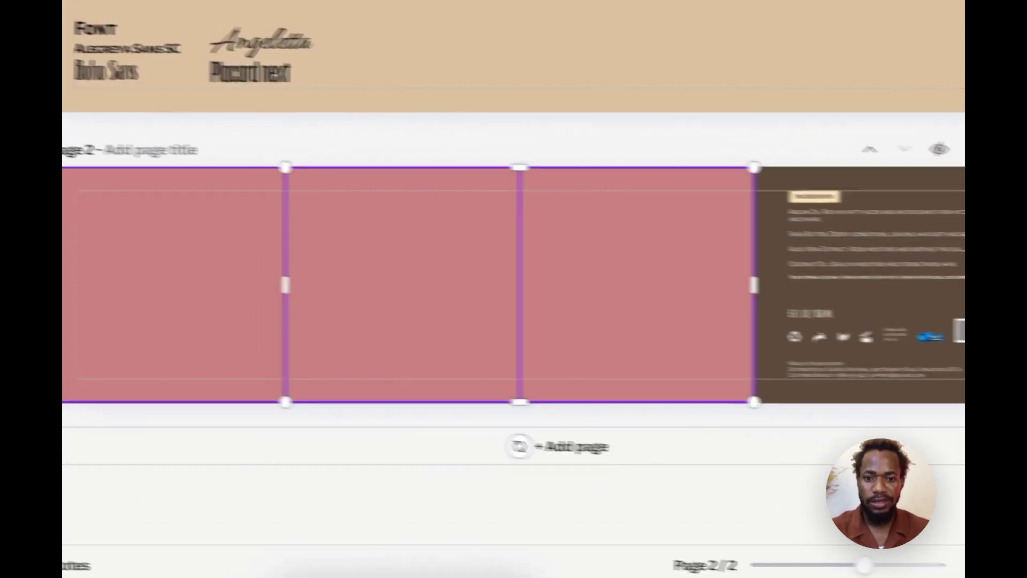
left_click(174, 289, "shift")
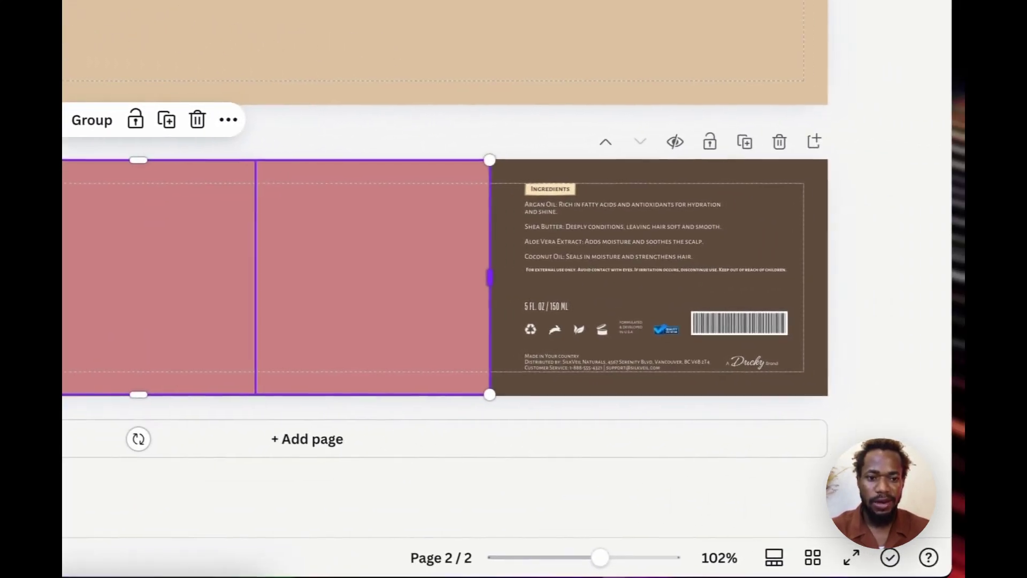
left_click_drag(754, 284, 940, 285)
left_click_drag(671, 277, 823, 277)
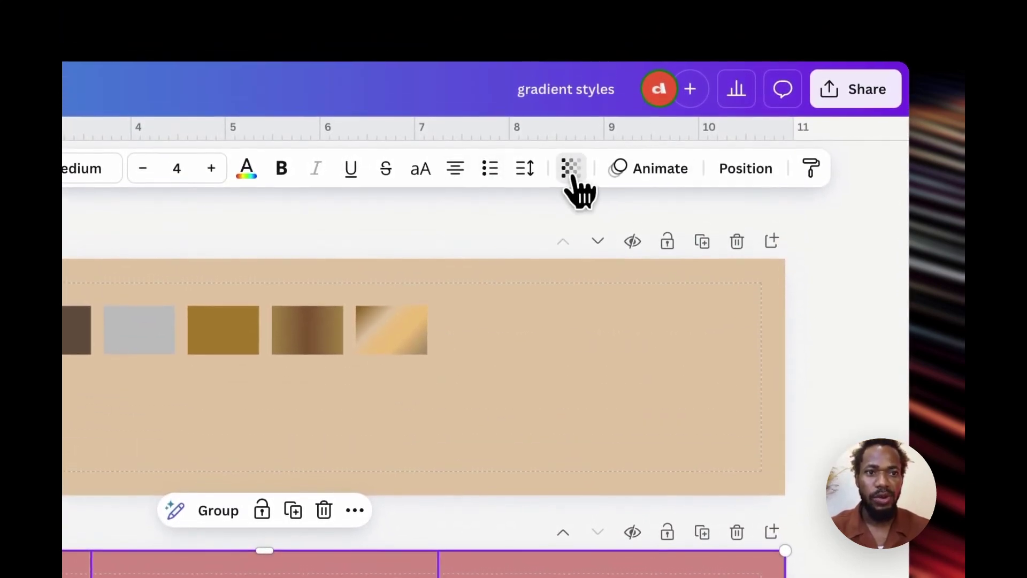
left_click(571, 169)
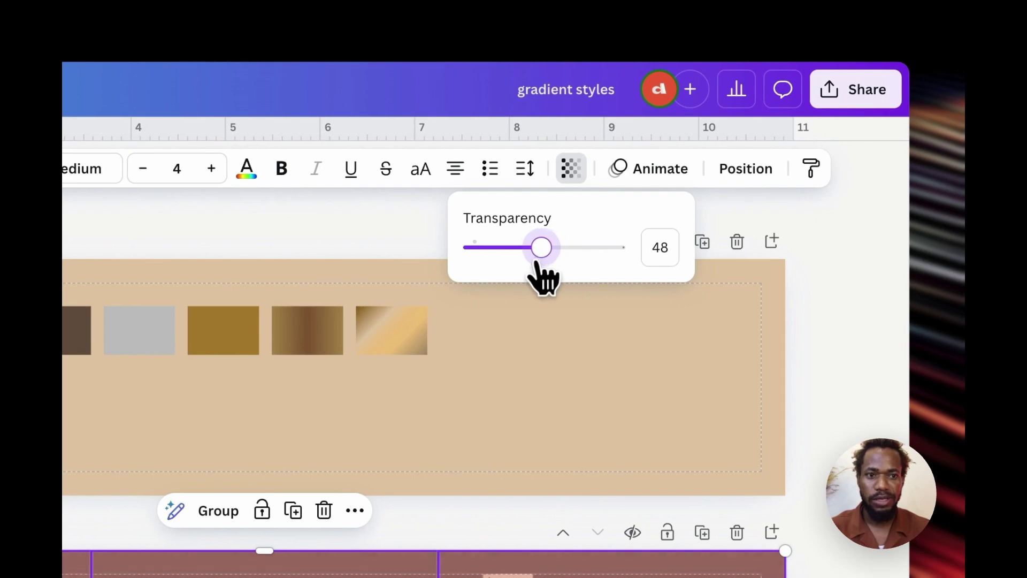
left_click_drag(574, 262, 542, 266)
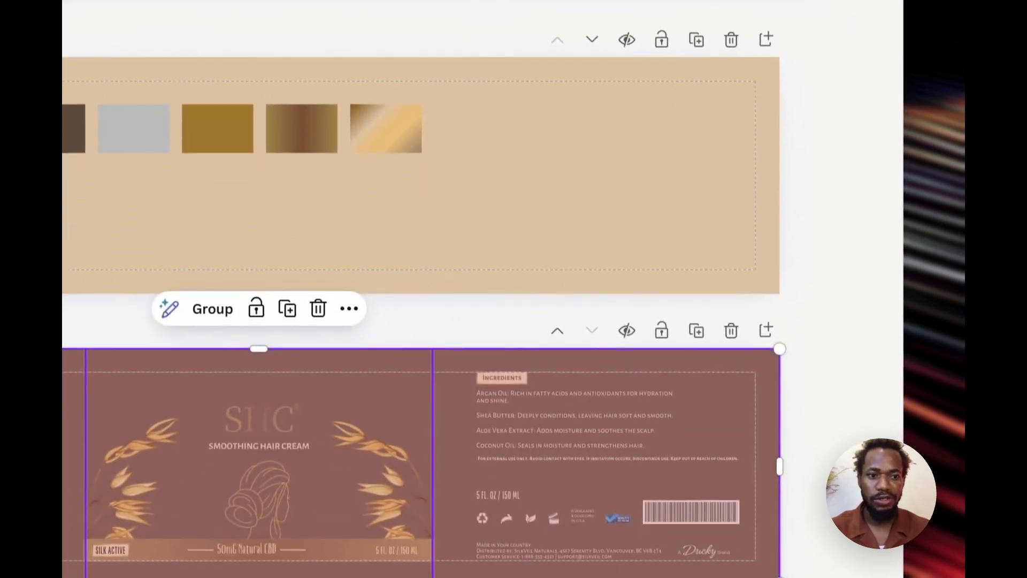
Recolour the middle square dark brown, the left square golden yellow and the right square beige using the document colours
left_click(258, 481)
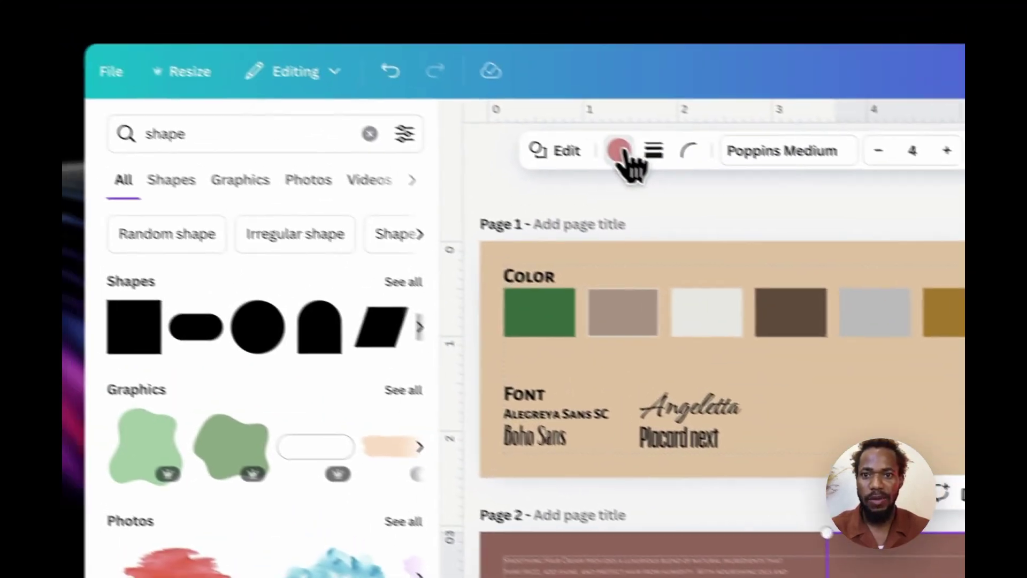
left_click(291, 1)
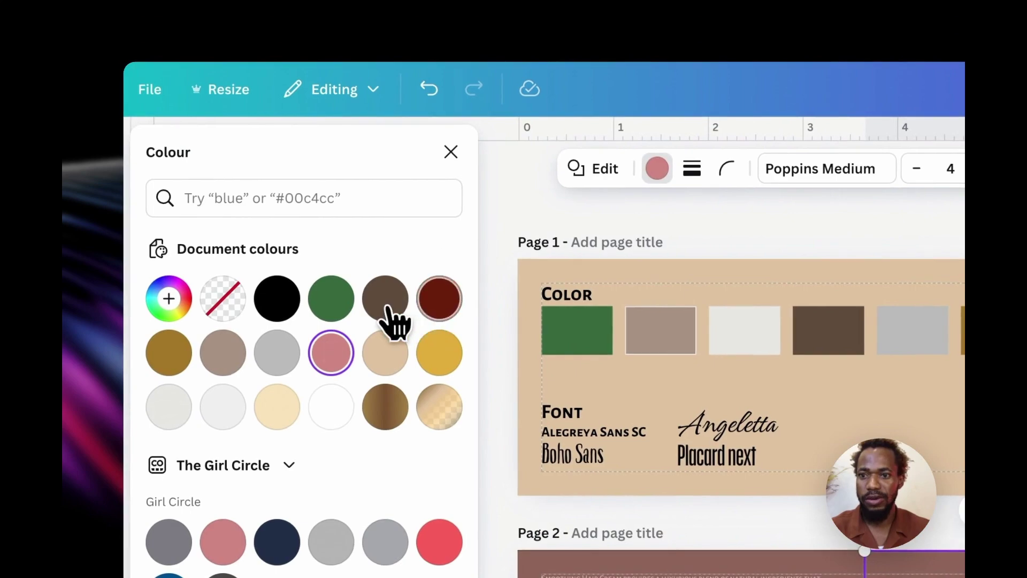
left_click(386, 308)
left_click(625, 535)
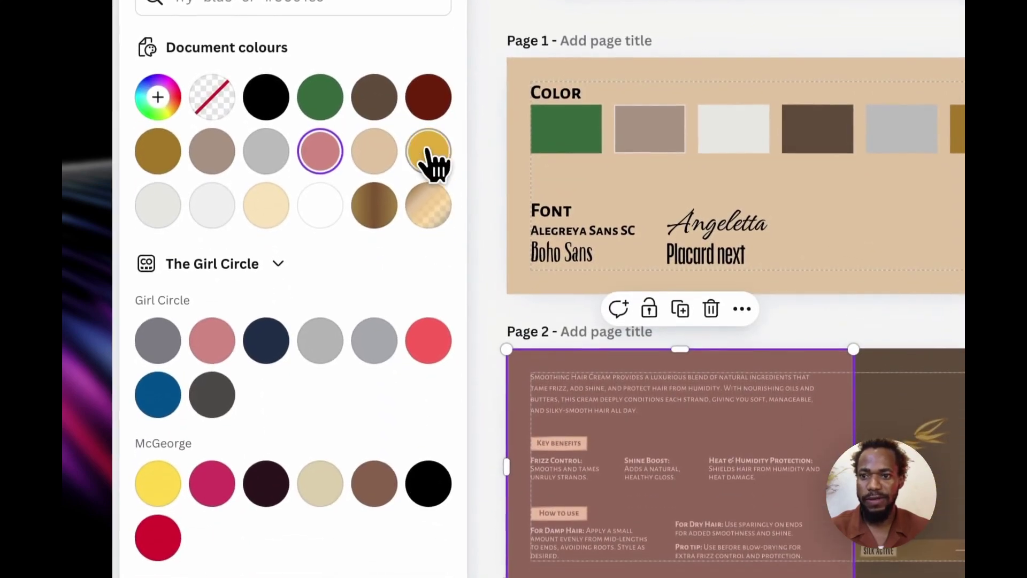
left_click(427, 151)
left_click(722, 342)
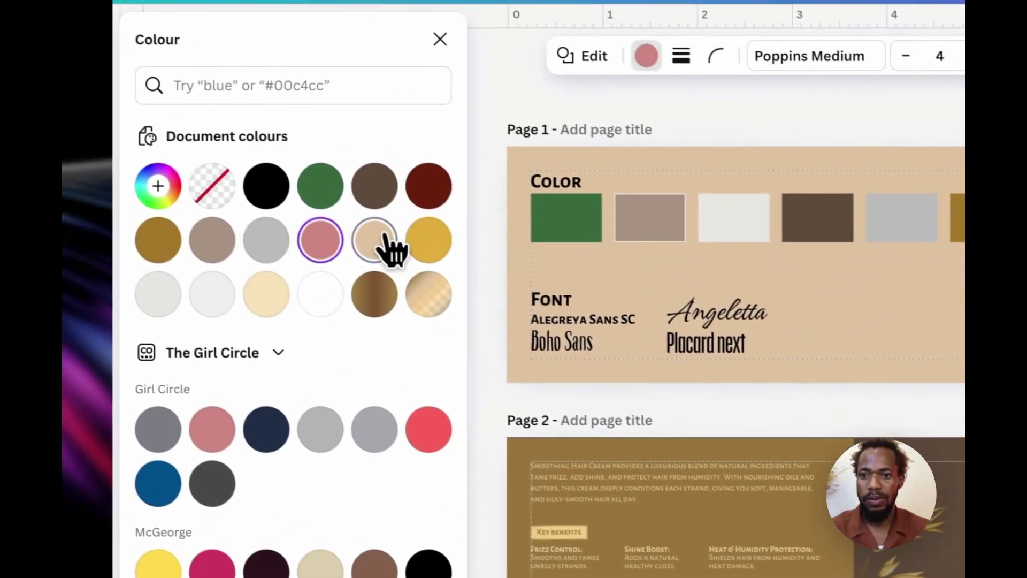
left_click(284, 206)
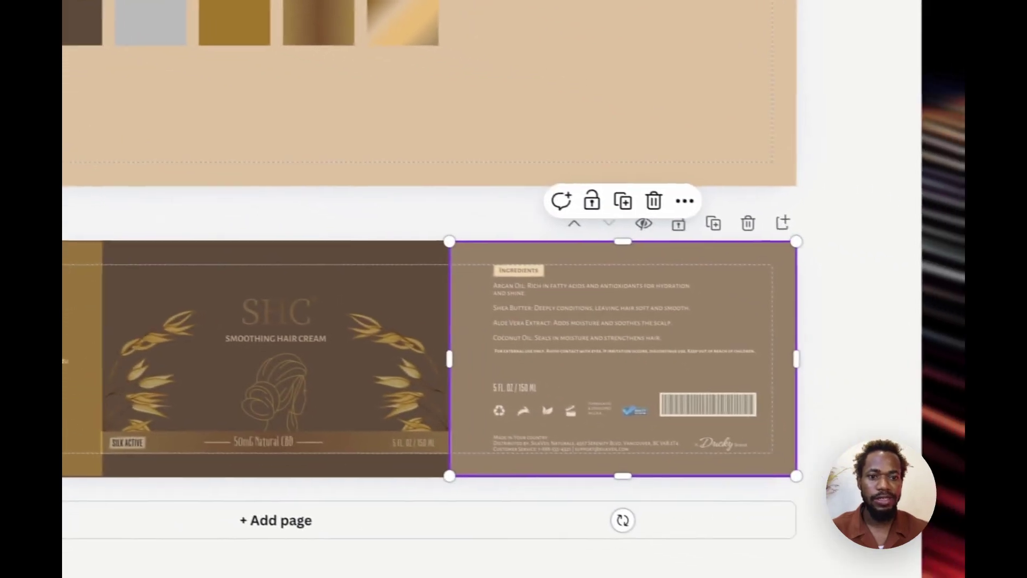
Delete the three semi-transparent squares covering page 2
key("Escape")
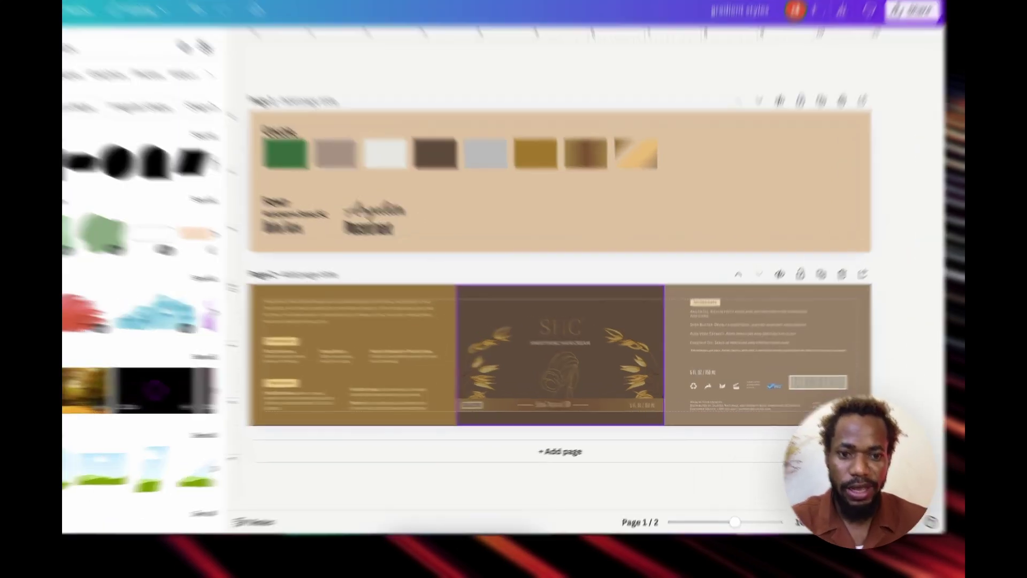
left_click(631, 327)
left_click(680, 348, "shift")
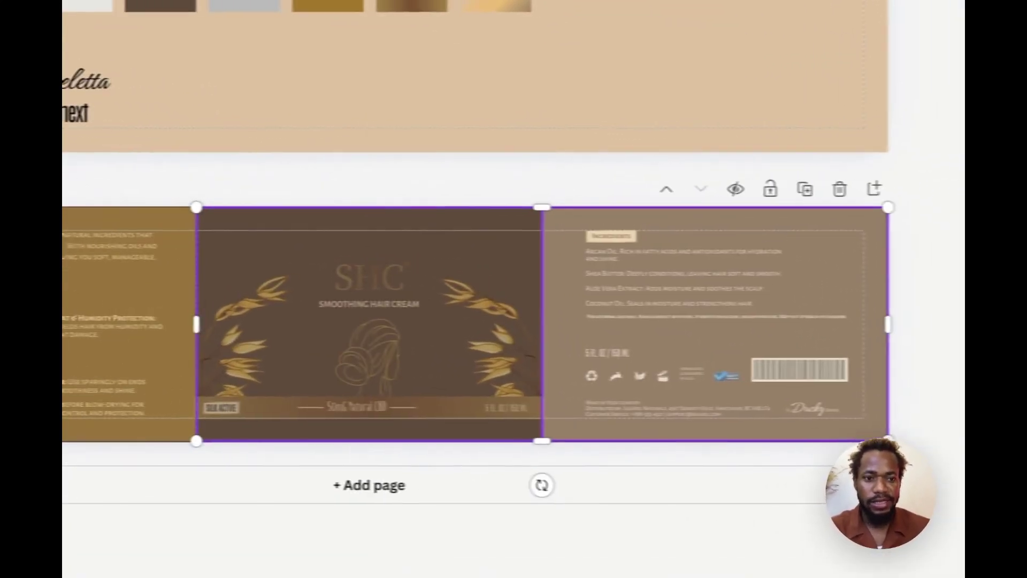
left_click(455, 347, "shift")
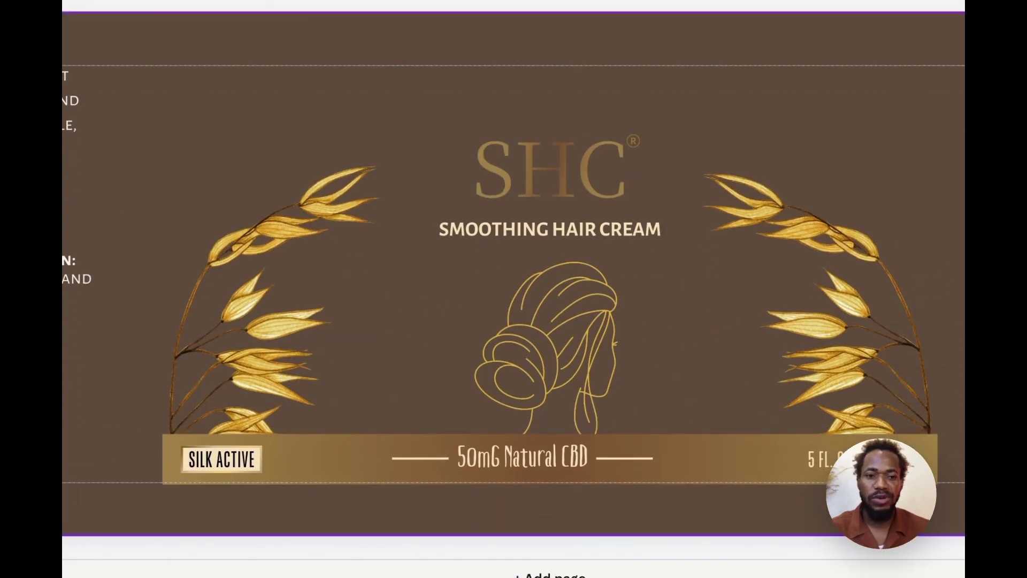
Compare the formatting options offered for the SHC title and for the SMOOTHING HAIR CREAM text on page 2
left_click(550, 170)
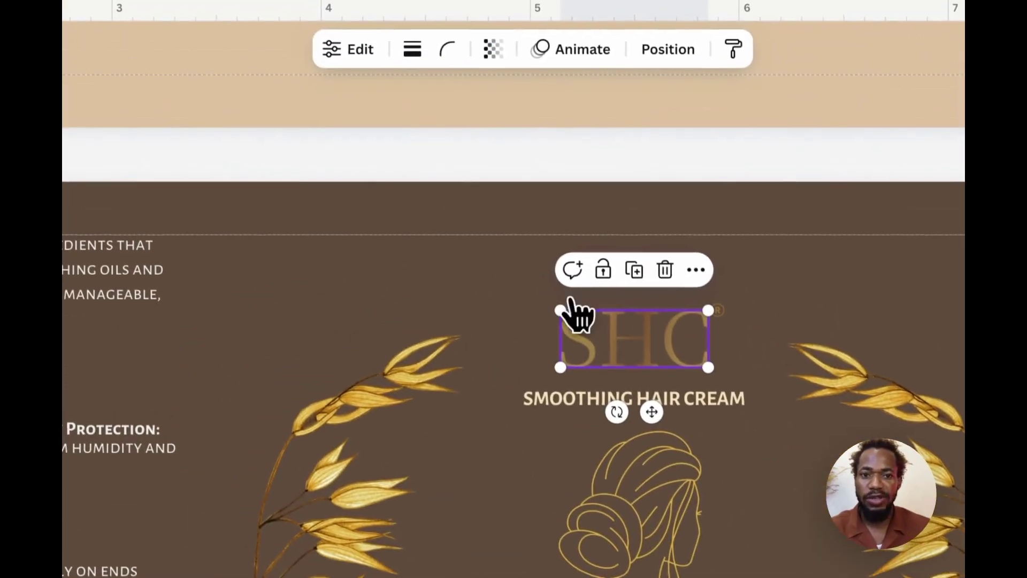
left_click(634, 396)
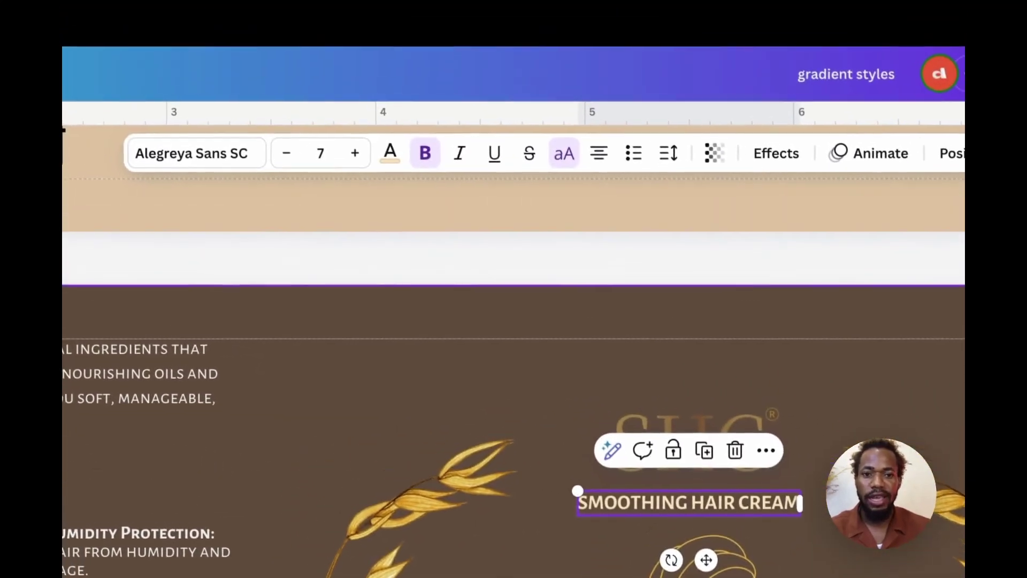
left_click(877, 481)
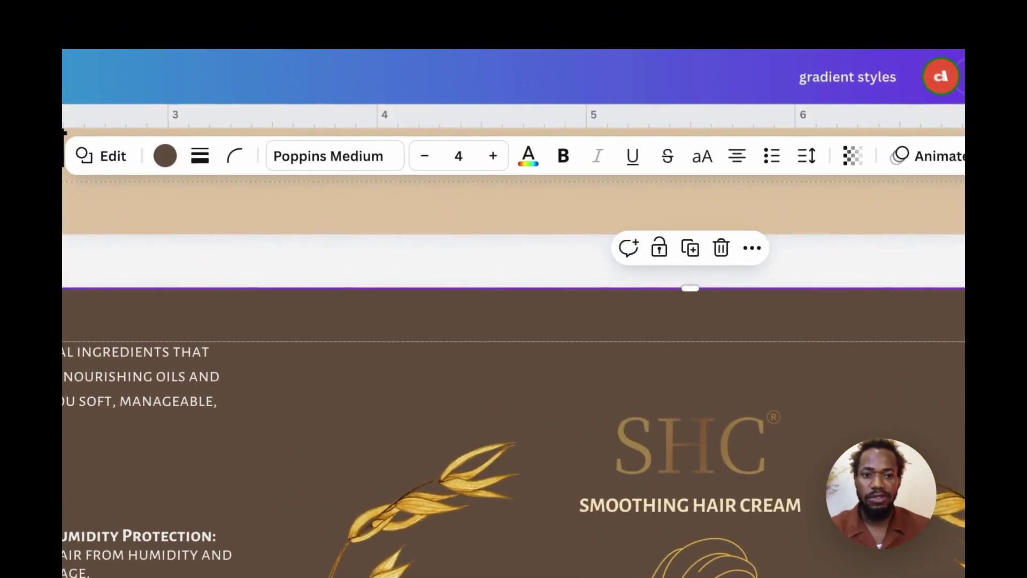
Open the SHC title's TypeGradient settings and review its text, font and gradient colours, including the font list
left_click(690, 445)
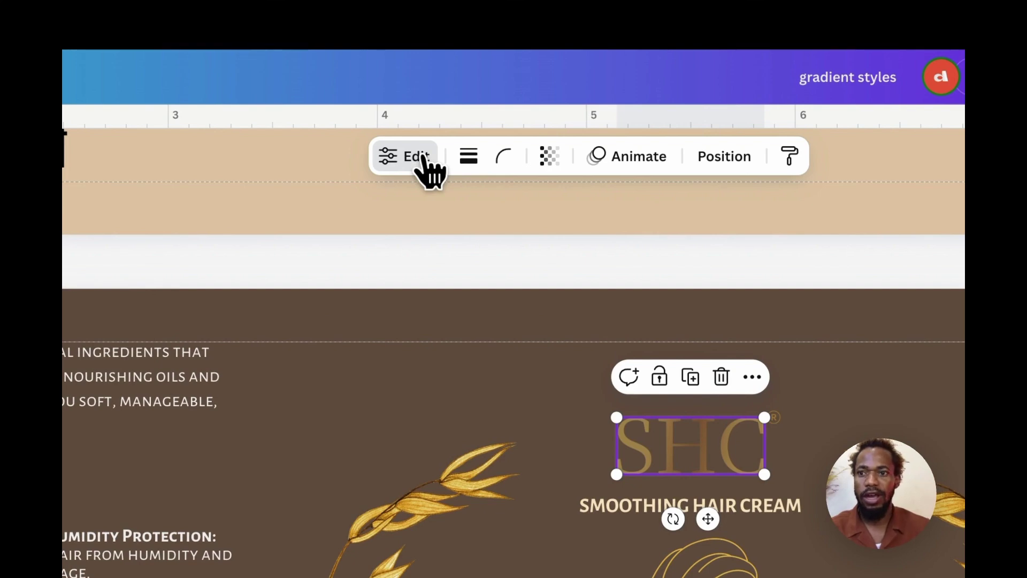
left_click(420, 158)
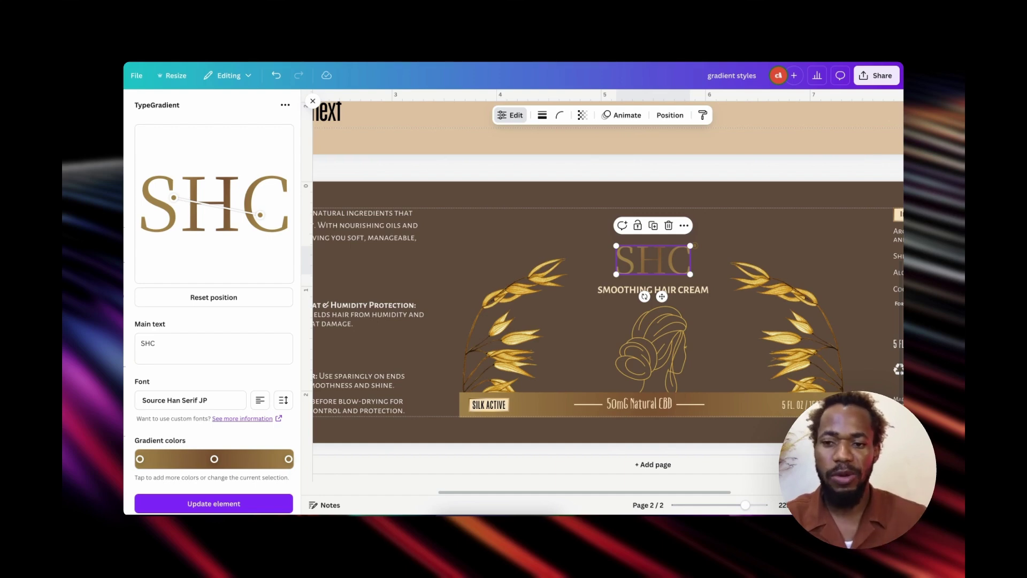
scroll(214, 321, "down", 2)
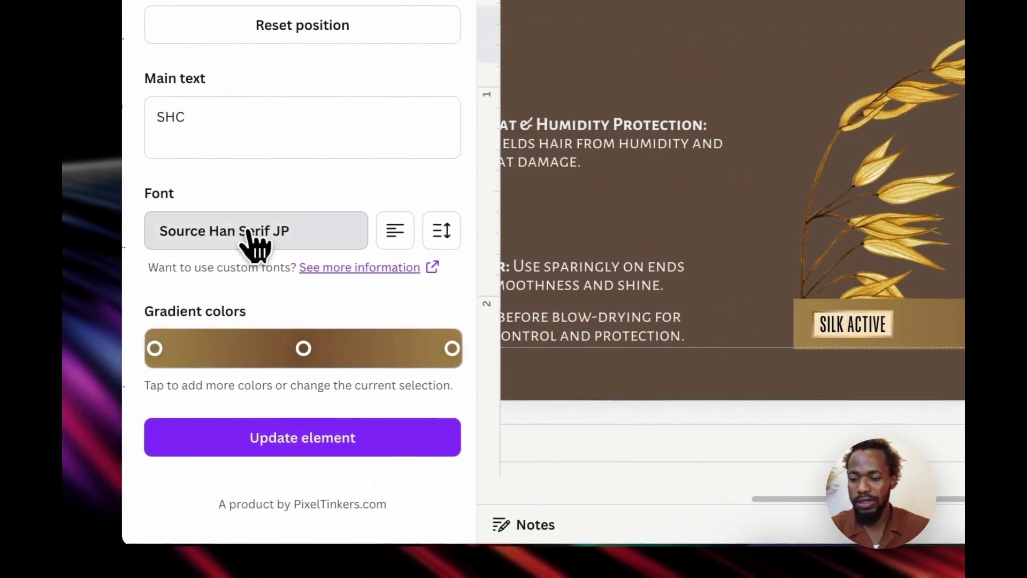
left_click(252, 230)
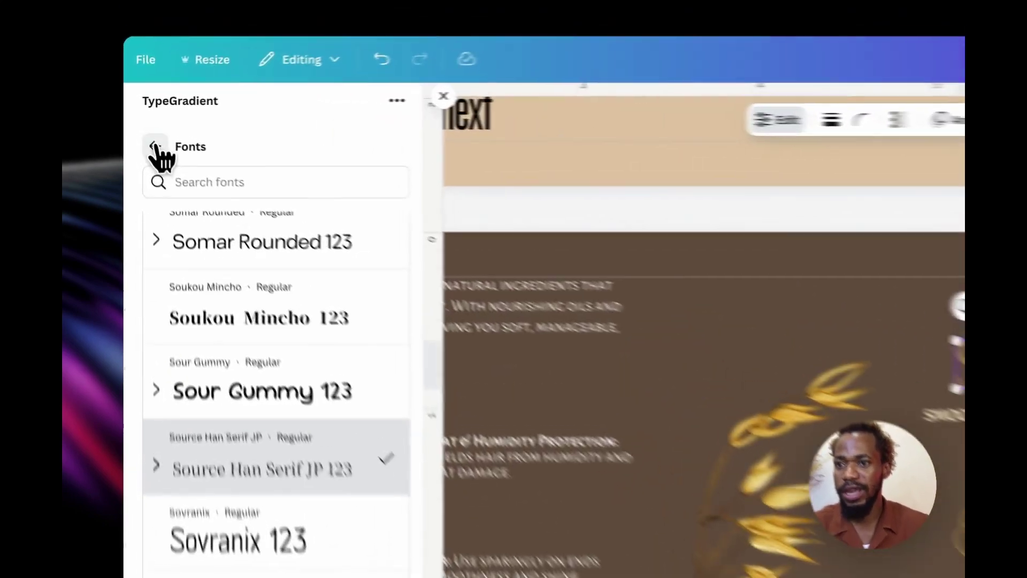
left_click(142, 126)
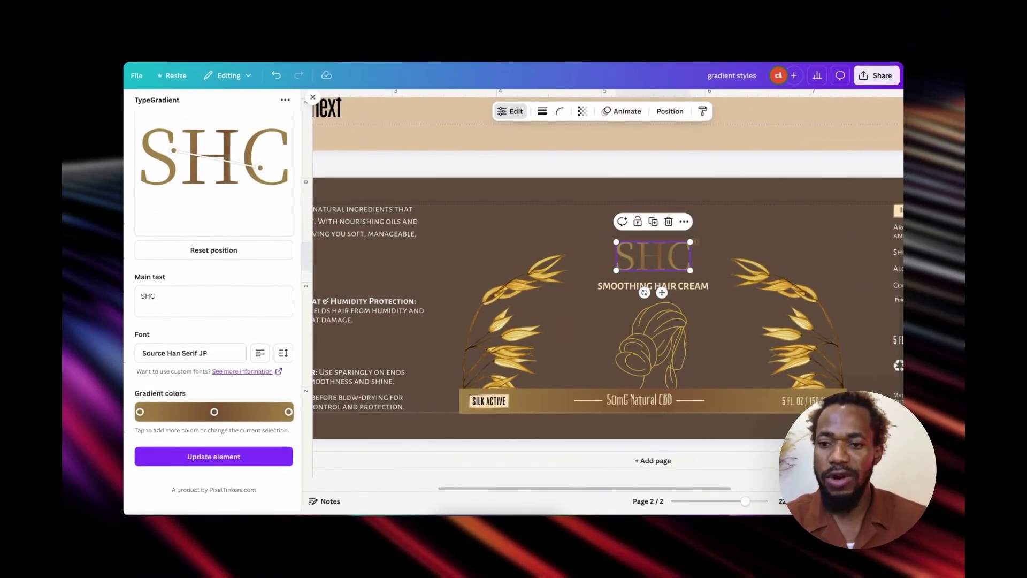
scroll(214, 320, "up", 1)
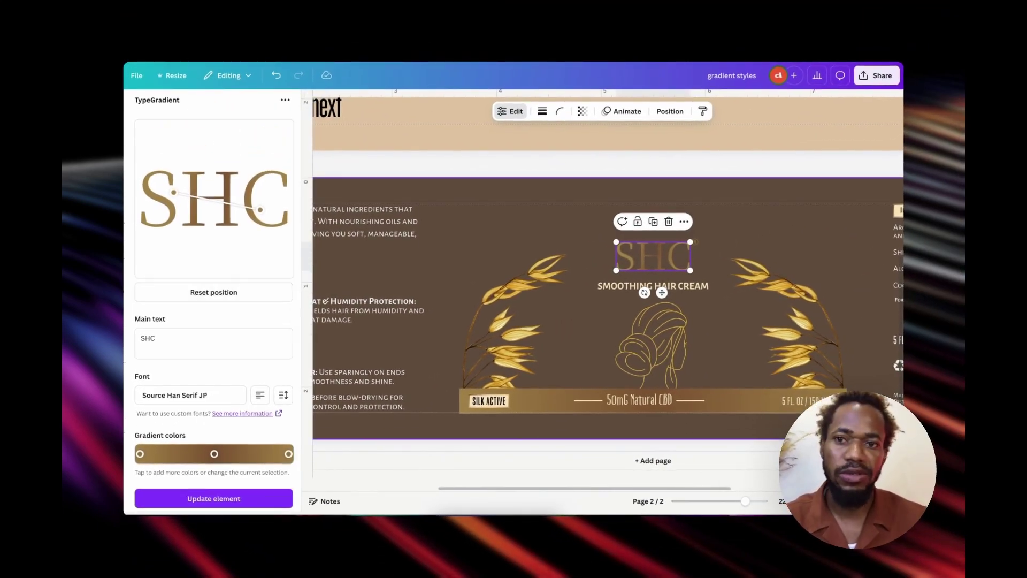
scroll(653, 353, "down", 3)
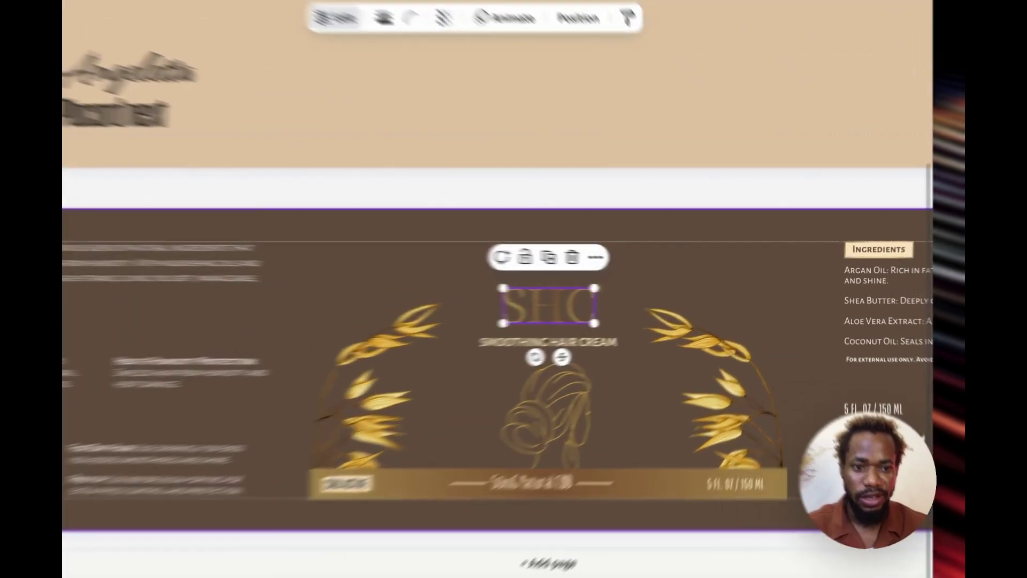
left_click(711, 283)
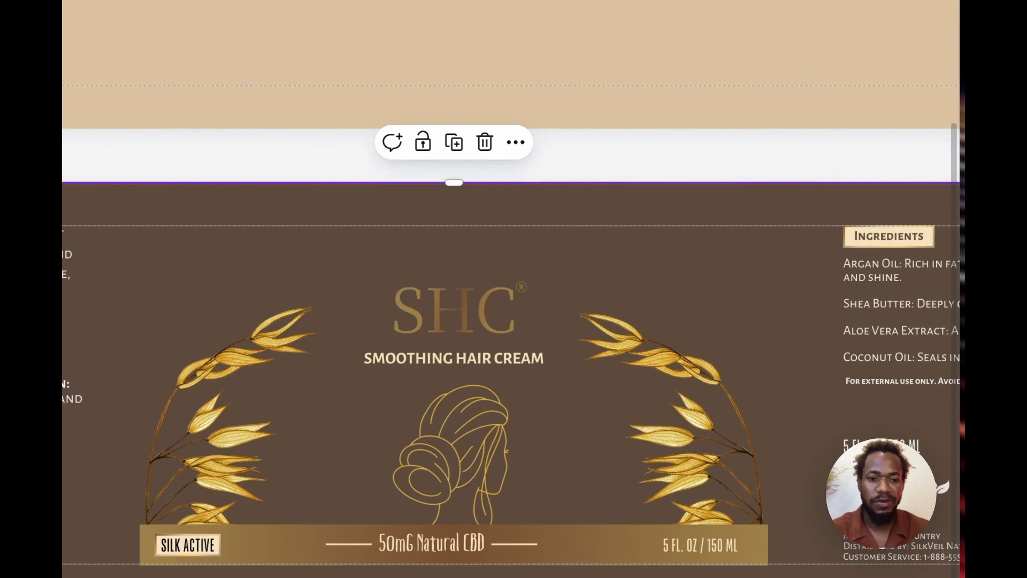
left_click(455, 395)
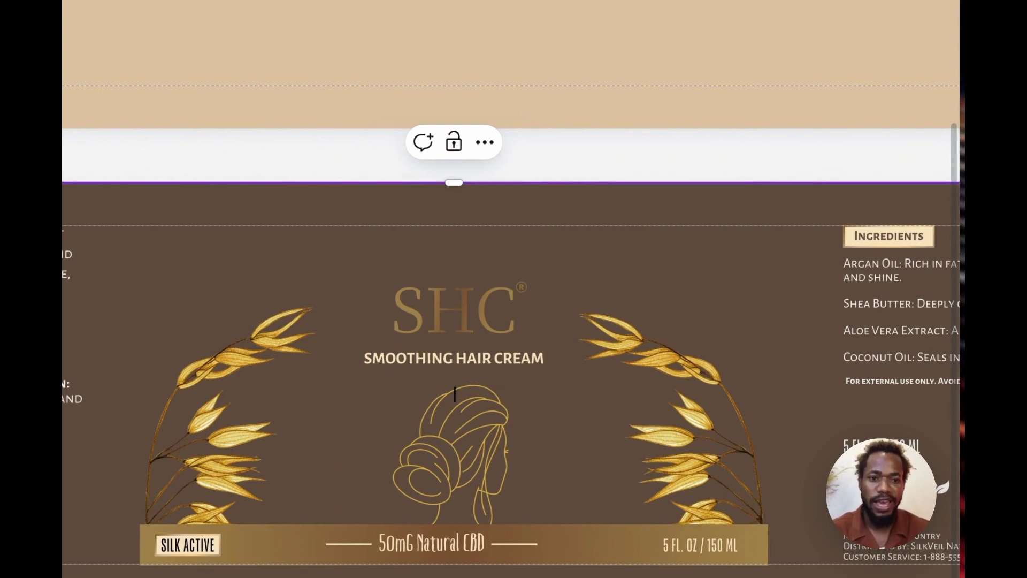
left_click(455, 311)
left_click(562, 154)
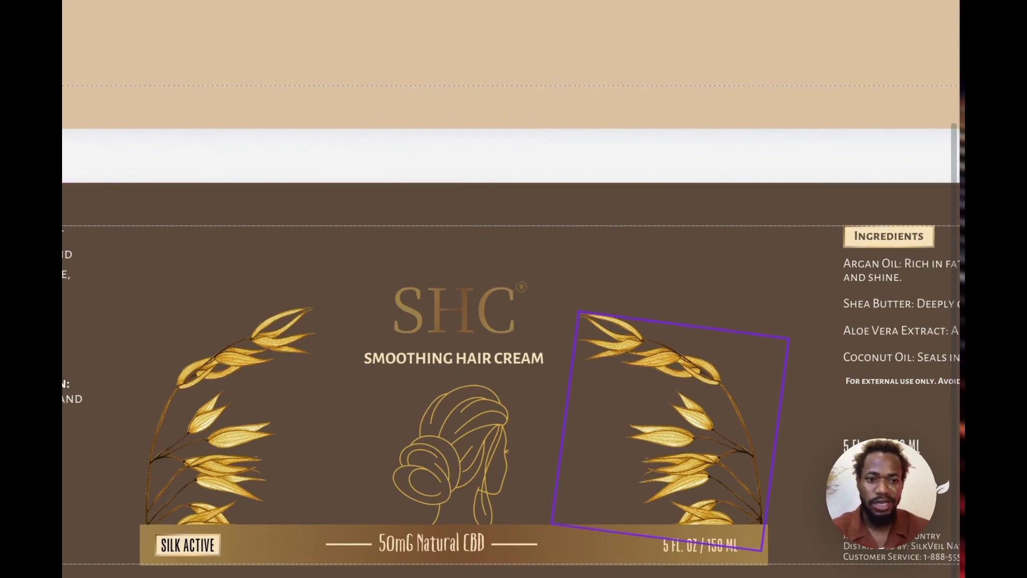
scroll(580, 343, "up", 1)
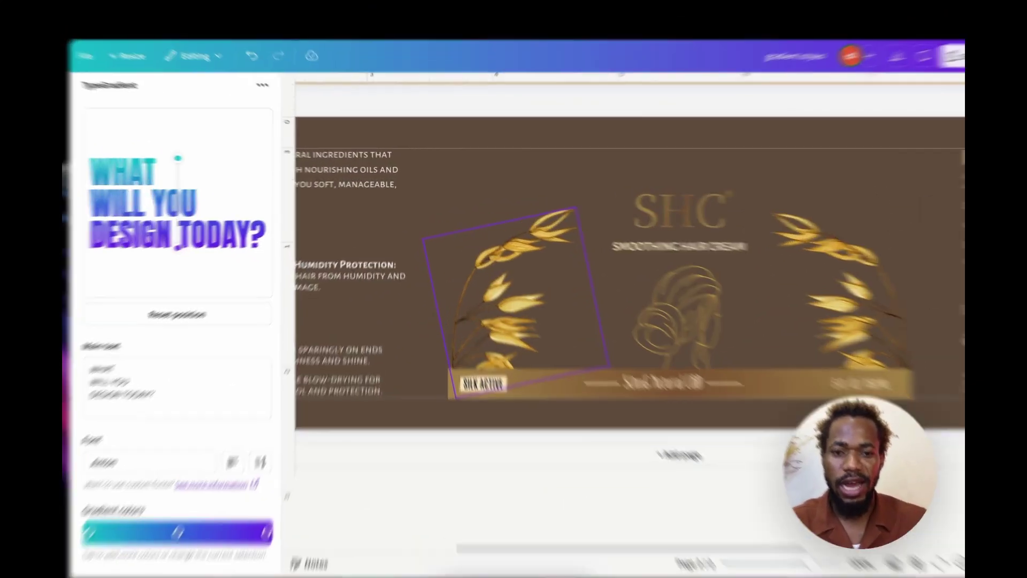
Look up the library information of the golden wheat graphic beside the SHC title on page 2
left_click(498, 284)
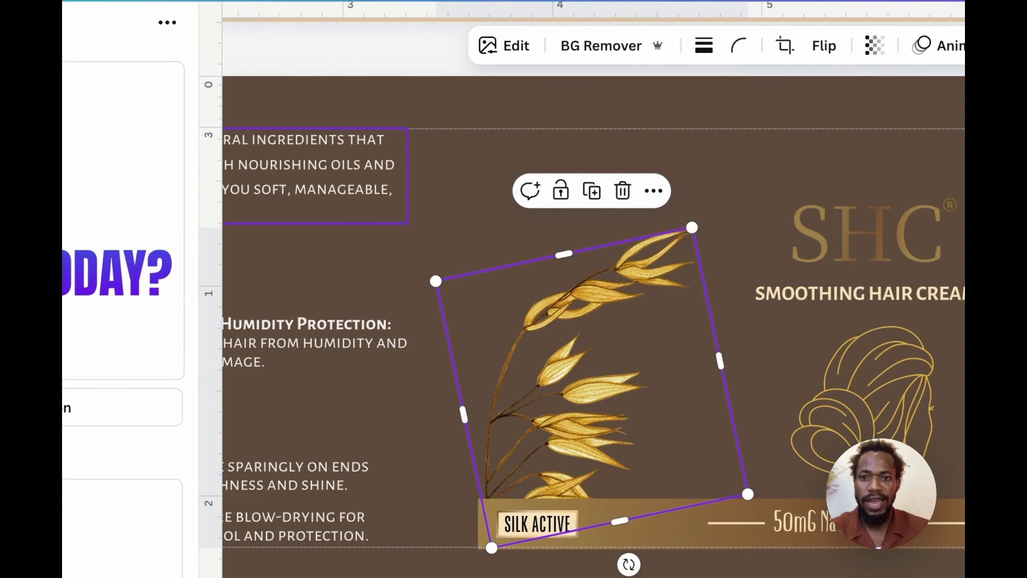
left_click(444, 176)
left_click(561, 342)
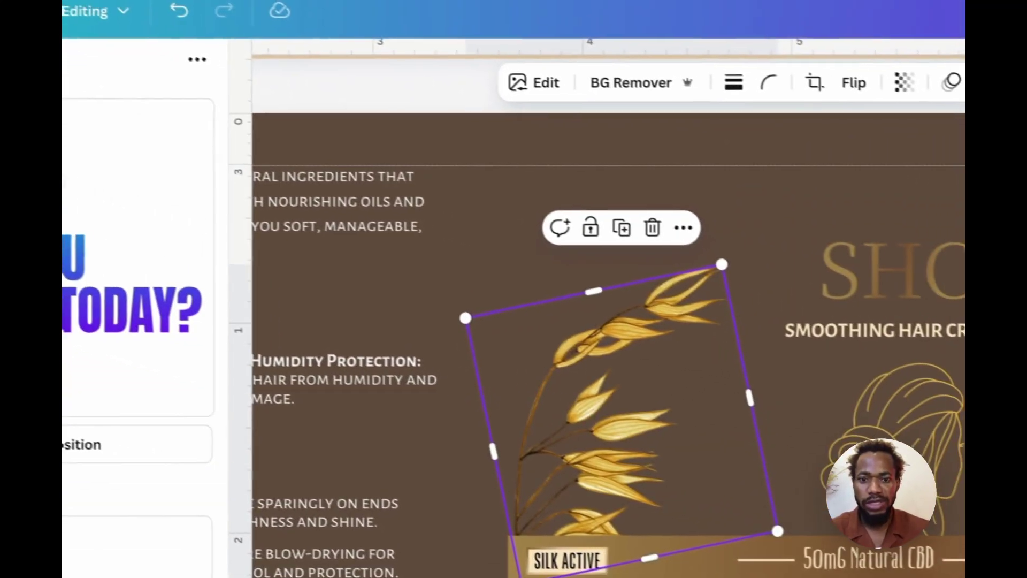
left_click(889, 286)
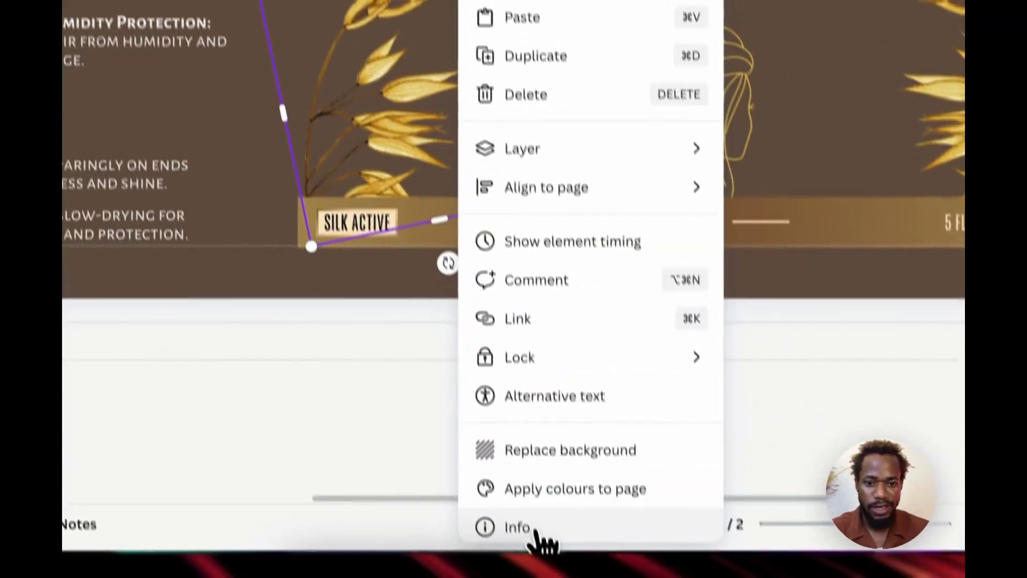
left_click(537, 529)
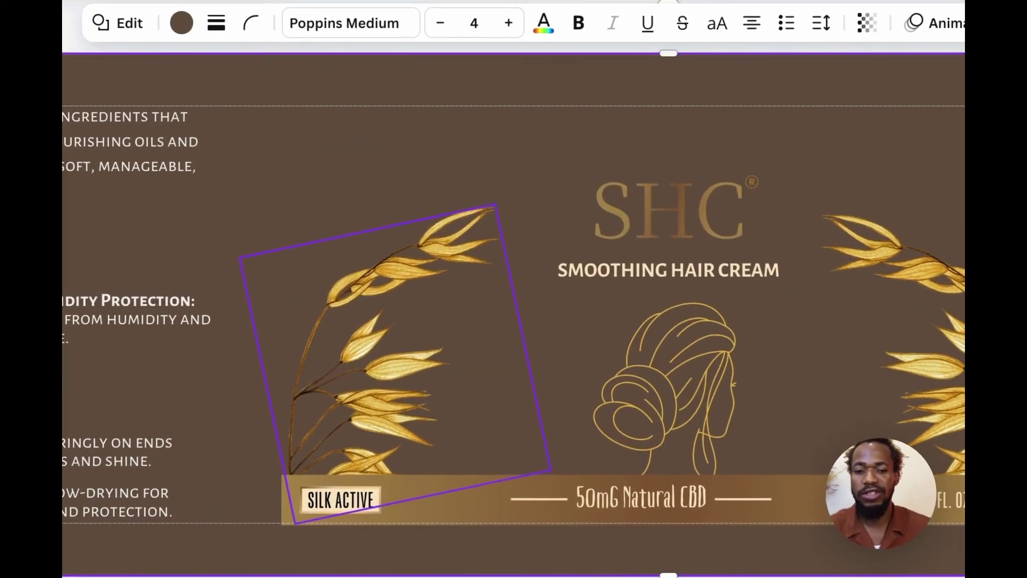
left_click(497, 282)
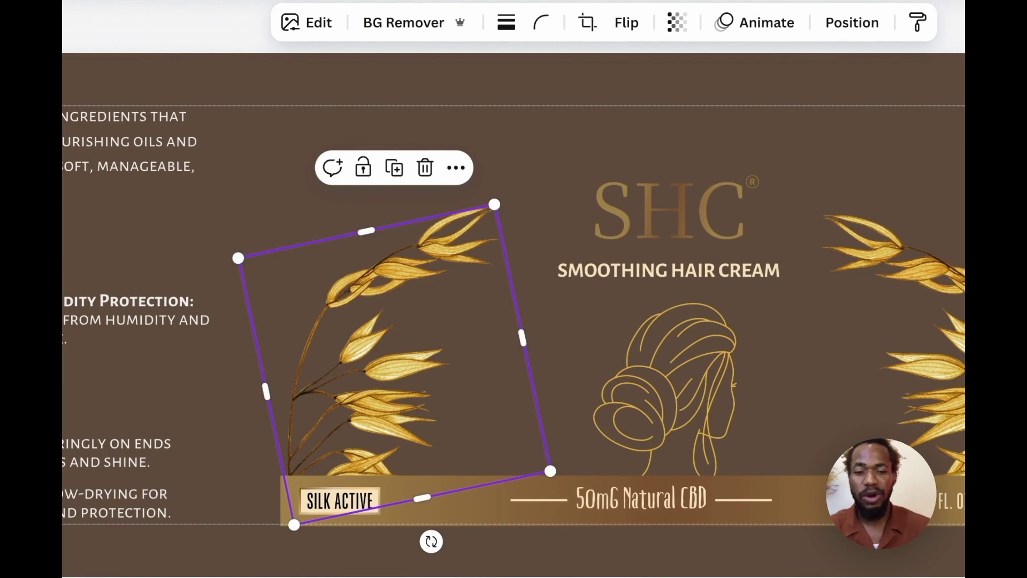
Look up the library information of the line-art woman illustration in the centre of the label
left_click(669, 398)
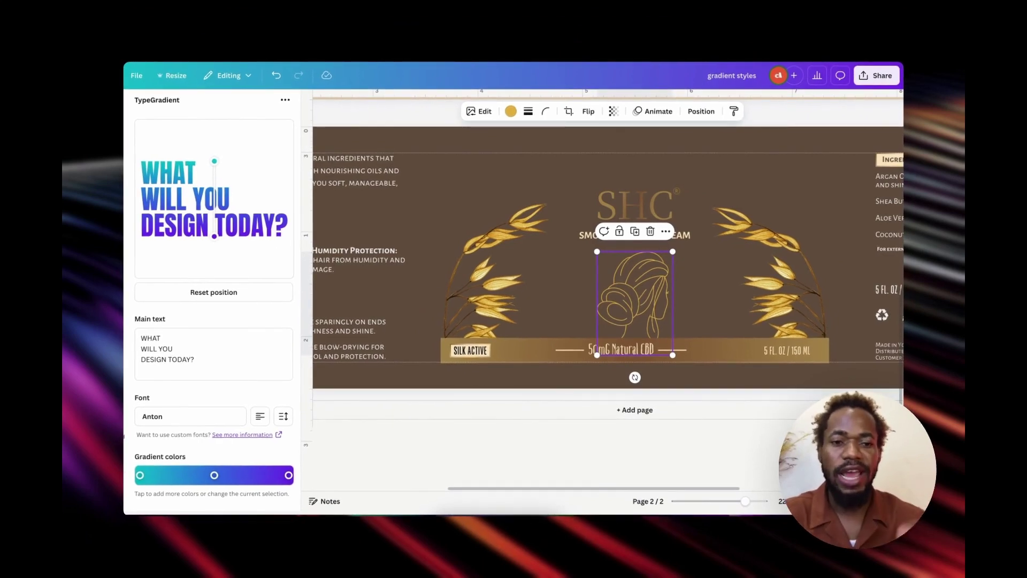
left_click(666, 231)
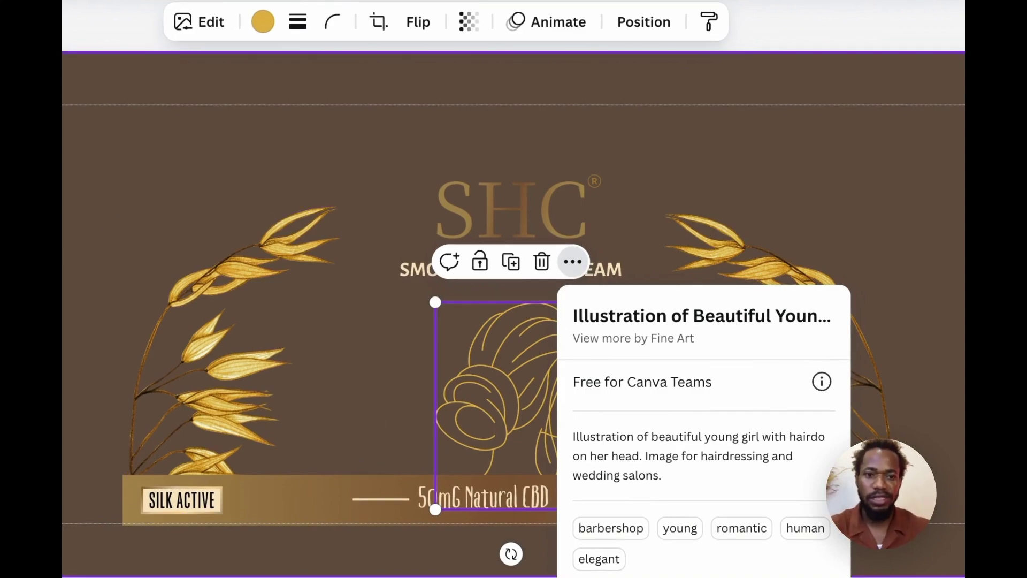
left_click(310, 155)
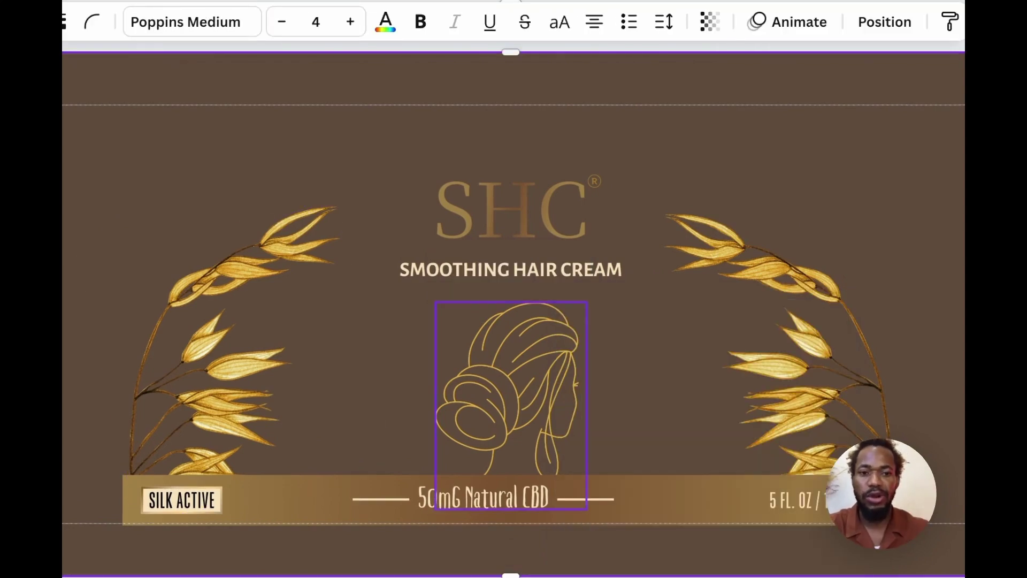
Examine the gold band beneath the woman illustration, including its SILK ACTIVE tag and 50mG Natural CBD text
scroll(482, 406, "up", 2)
scroll(481, 407, "down", 4)
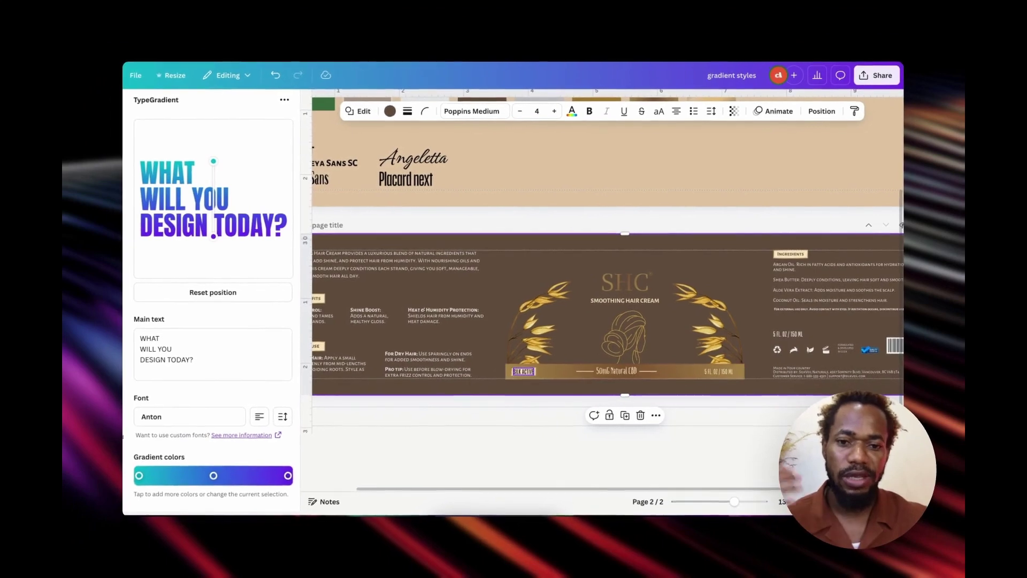
scroll(529, 471, "up", 5)
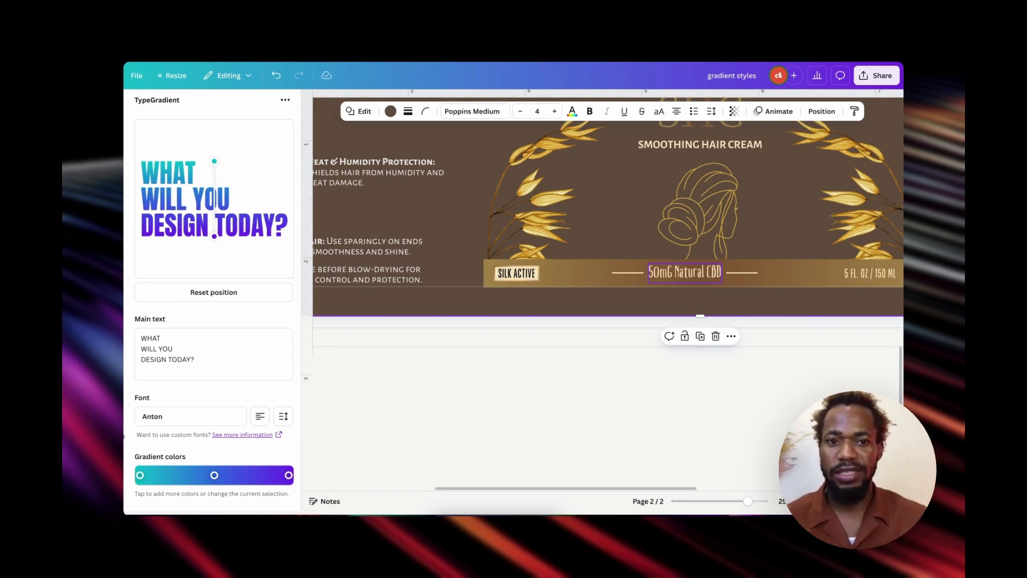
Examine the label's ingredients panel, from the ingredient list and usage warning to the volume, certification icons and barcode
scroll(646, 299, "down", 3)
scroll(646, 300, "right", 4)
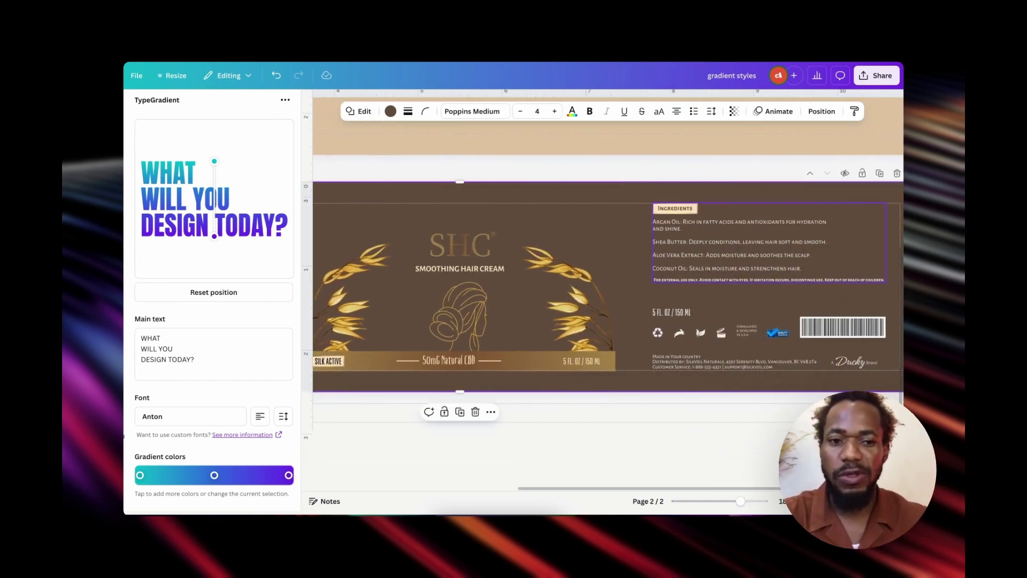
scroll(646, 299, "down", 1)
scroll(608, 289, "right", 1)
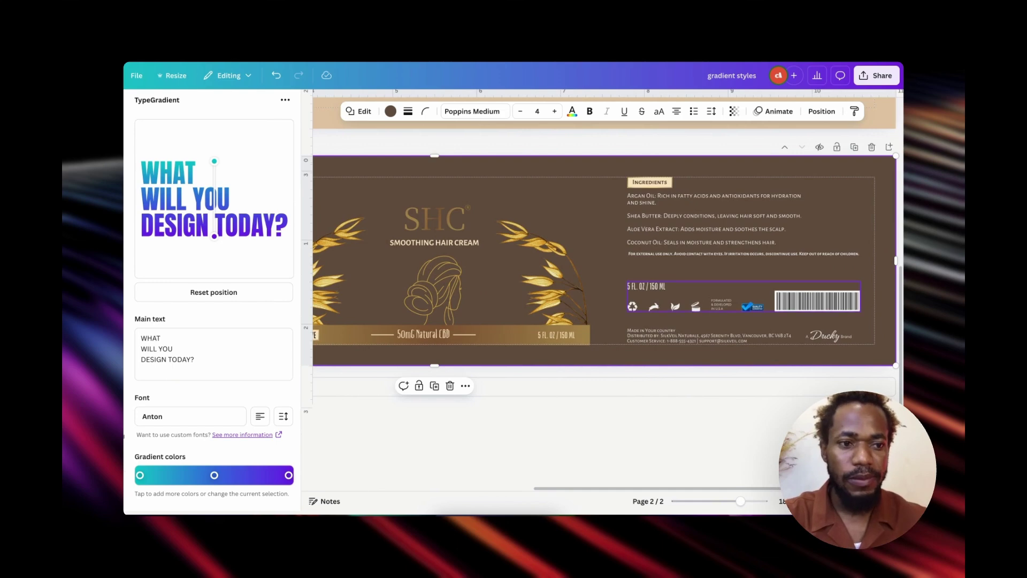
scroll(603, 267, "up", 5)
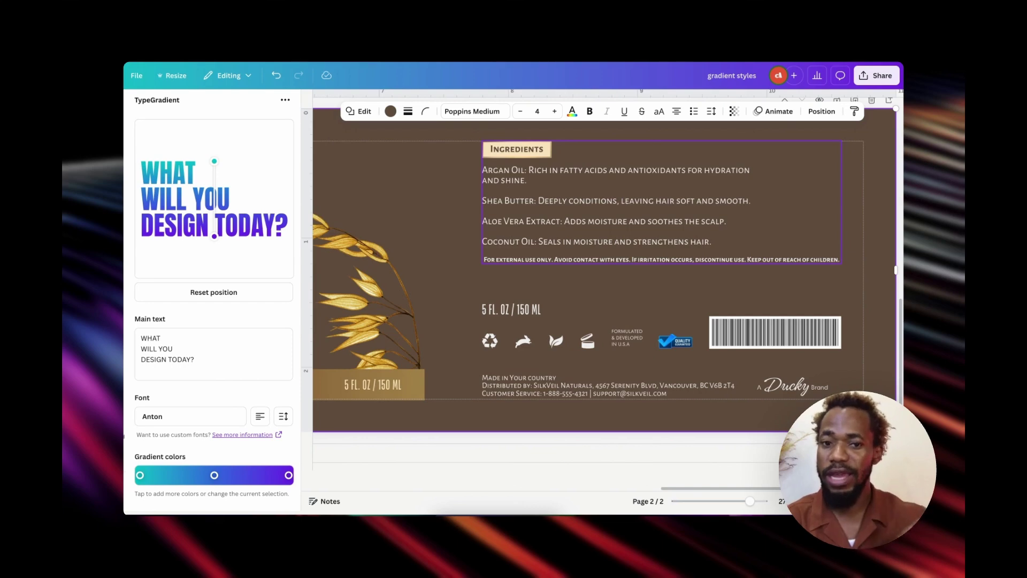
scroll(604, 267, "down", 5)
scroll(603, 289, "down", 2)
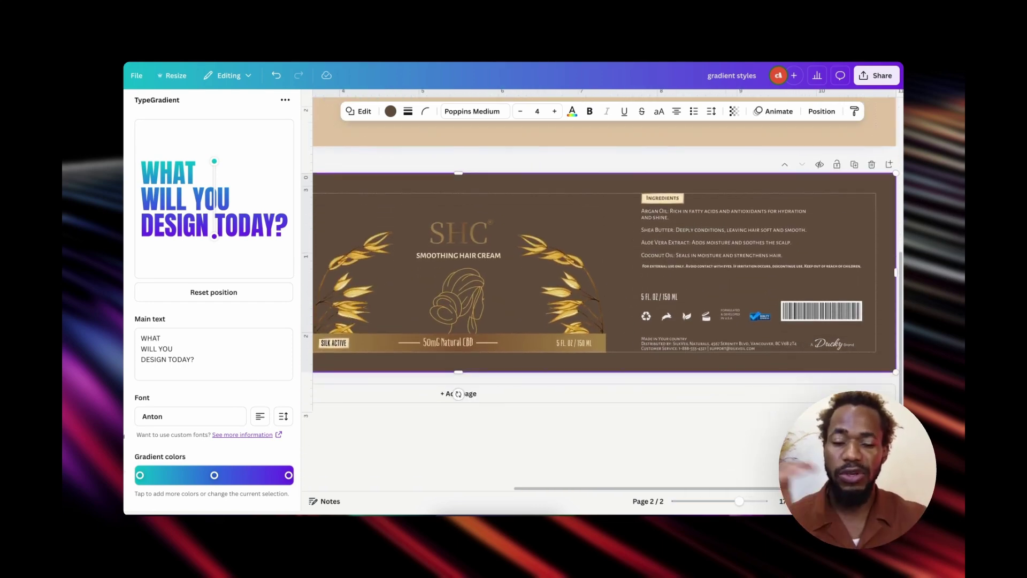
scroll(663, 267, "up", 5)
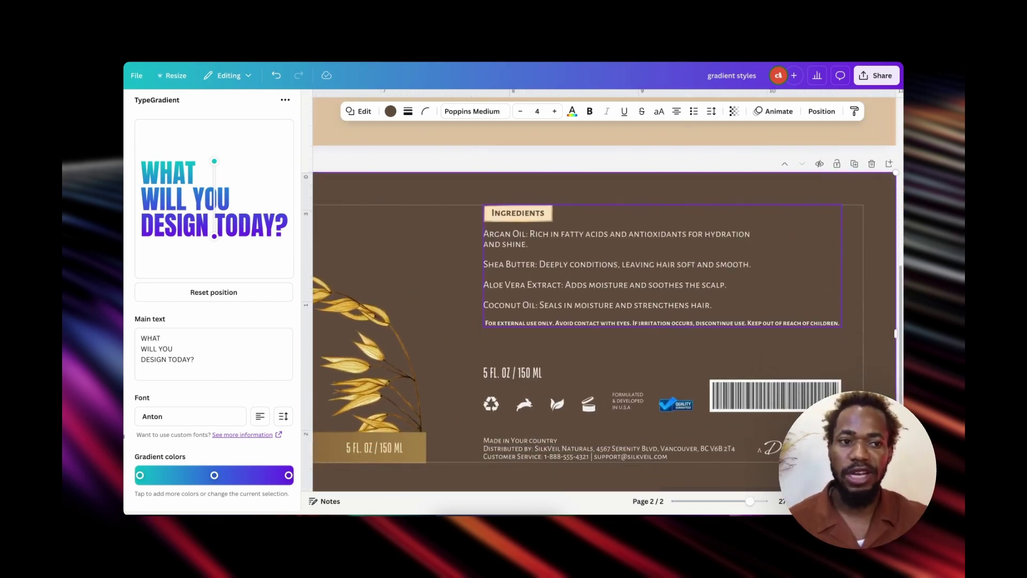
scroll(603, 289, "down", 1)
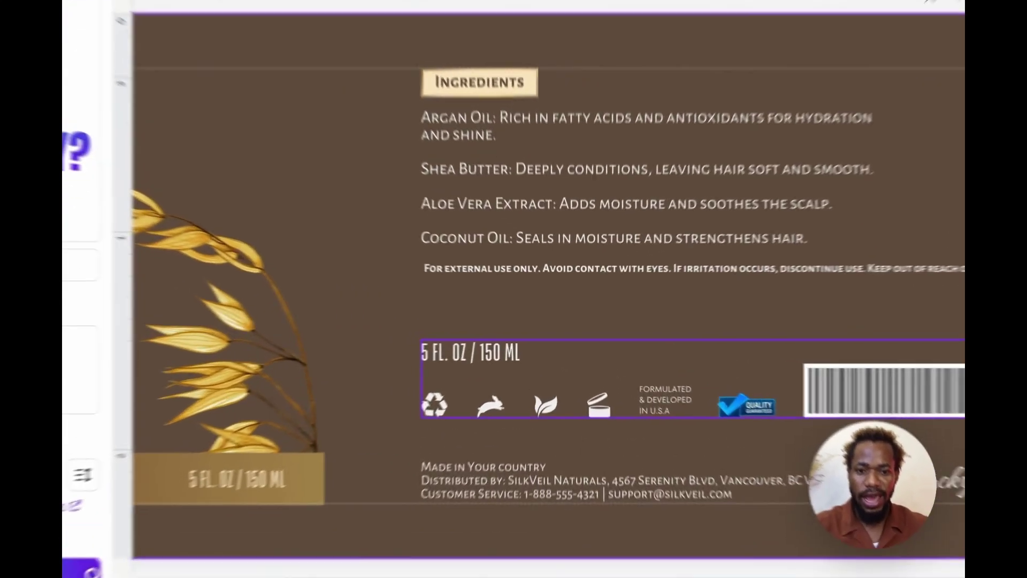
left_click(491, 374)
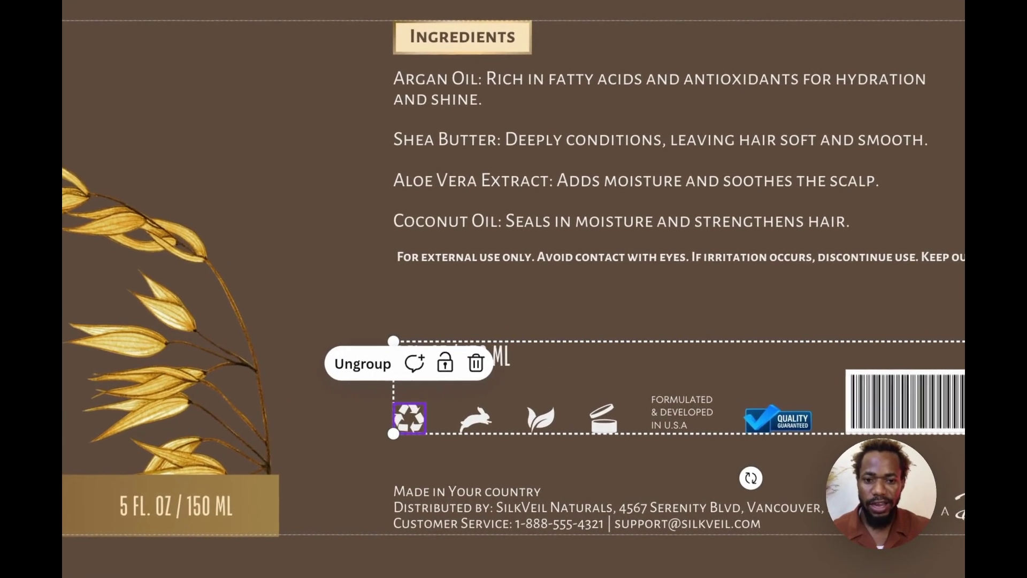
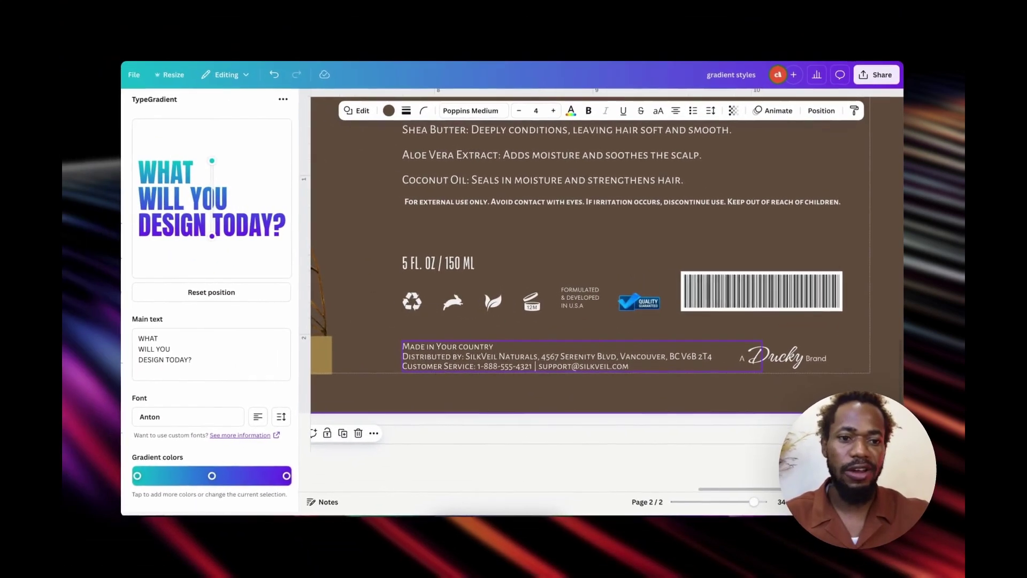
Examine the distributor and customer service details, the Ducky brand mark and the barcode area on the ingredients panel
scroll(604, 428, "down", 2)
scroll(485, 353, "up", 5)
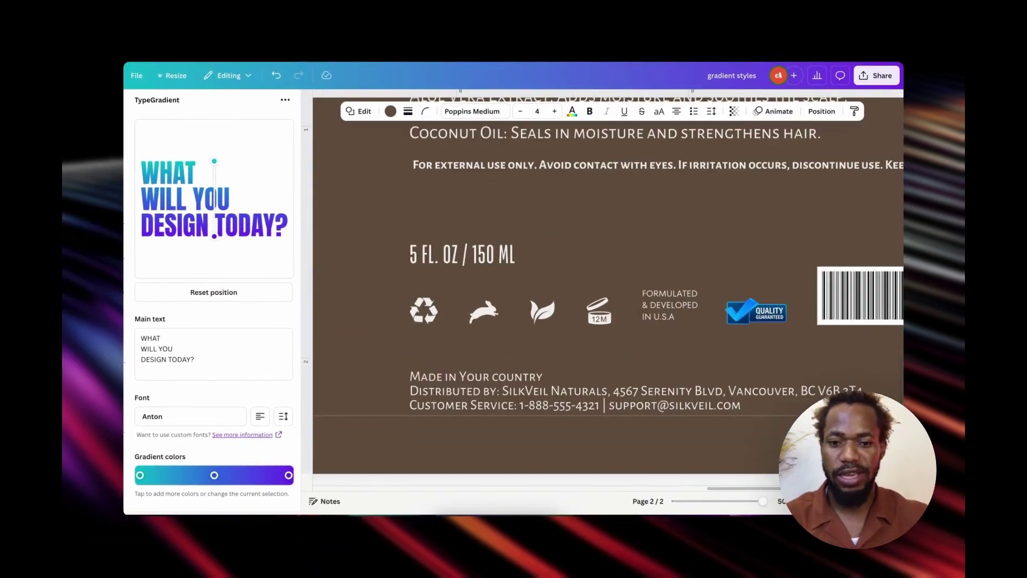
scroll(486, 353, "down", 2)
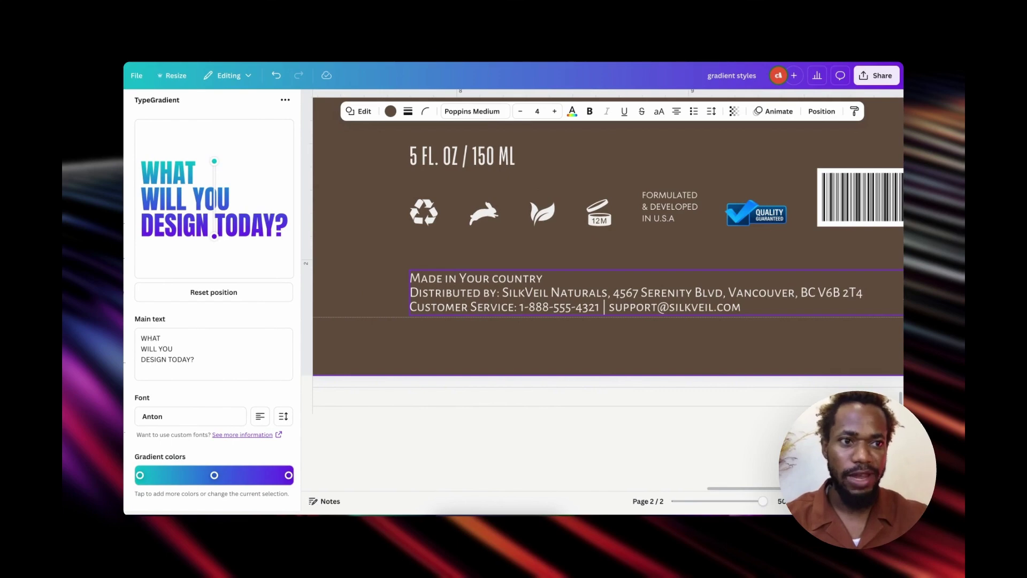
scroll(605, 241, "down", 5)
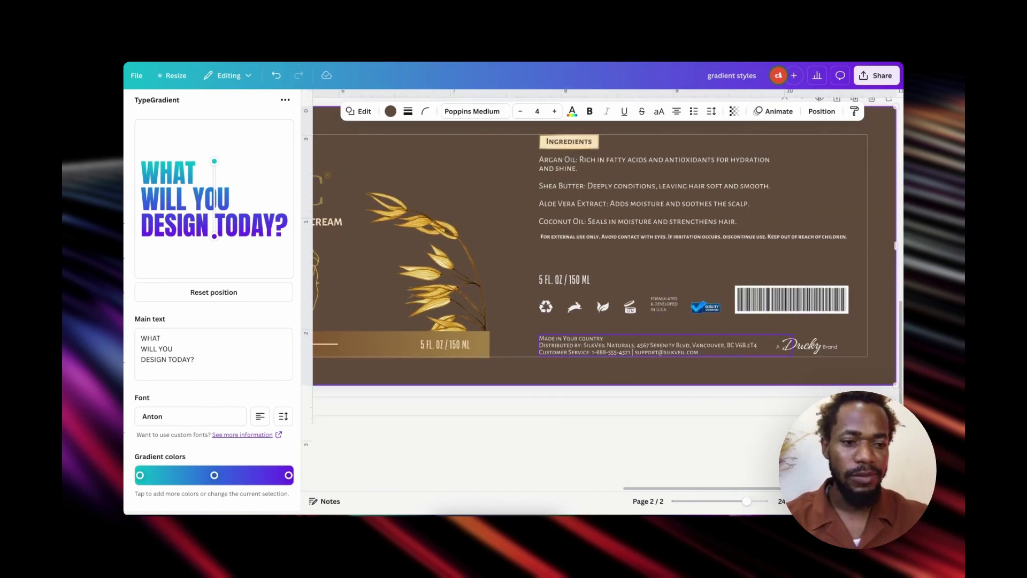
scroll(748, 299, "up", 5)
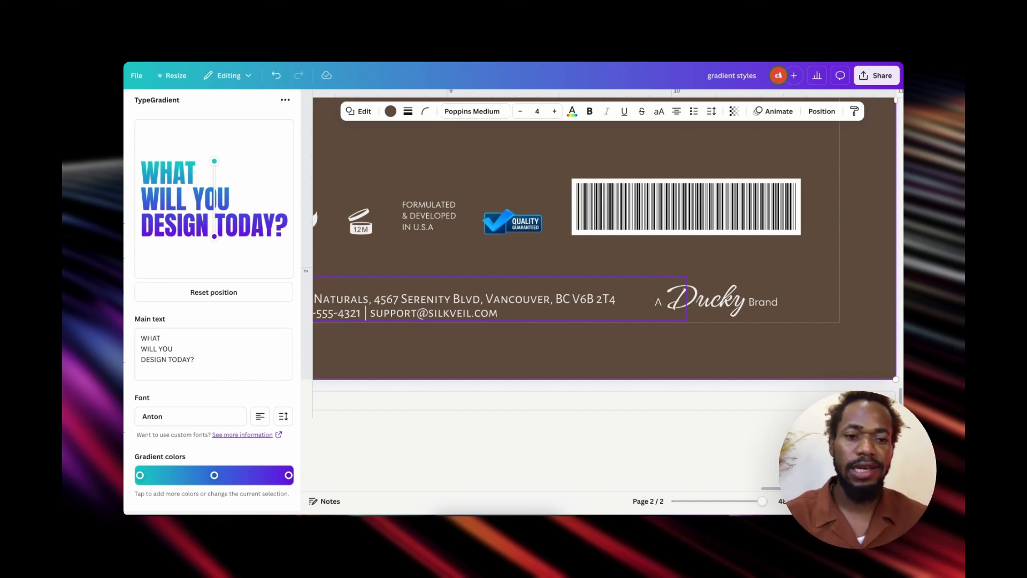
scroll(722, 300, "down", 10)
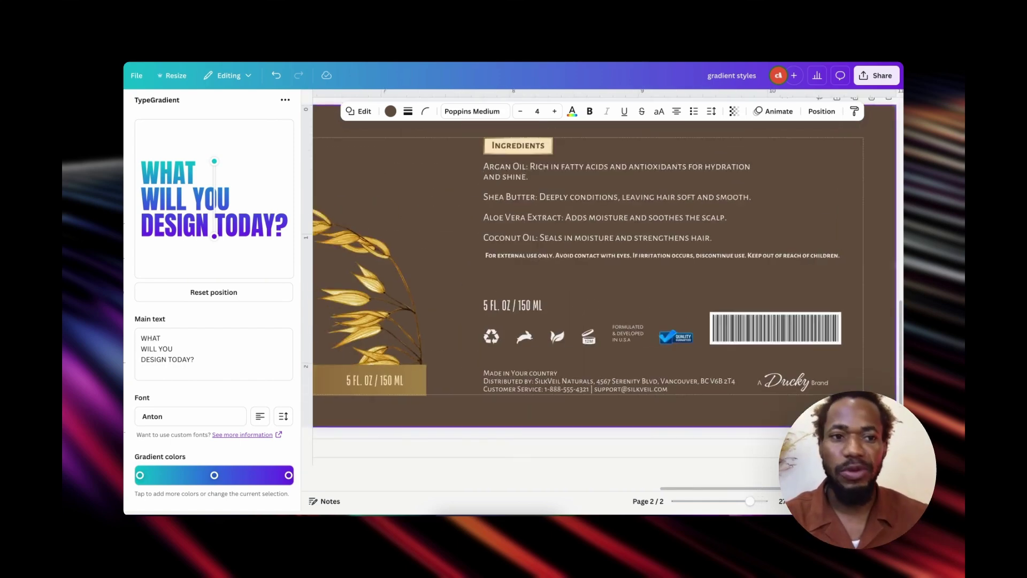
scroll(722, 289, "left", 1)
scroll(722, 289, "down", 1)
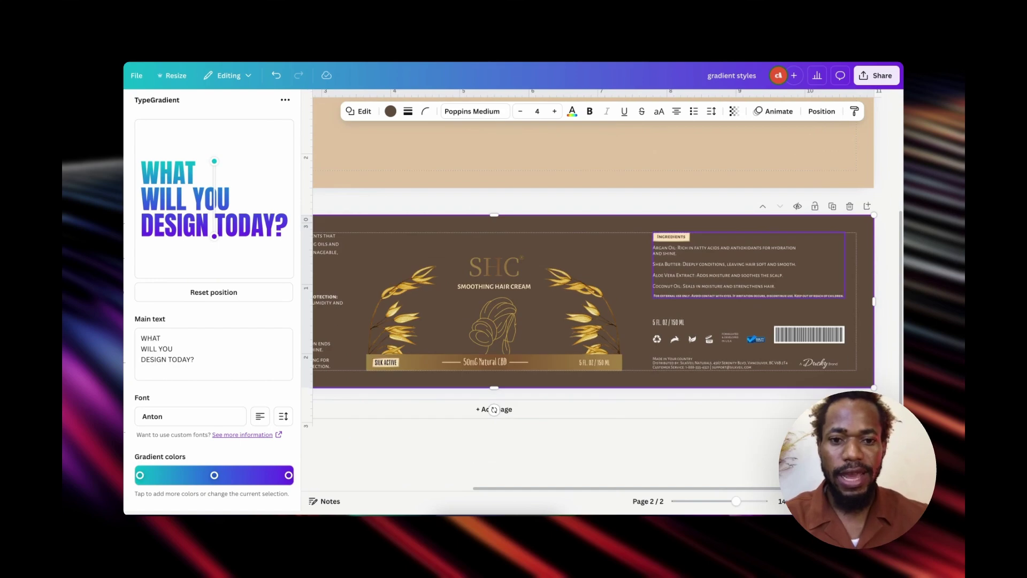
Turn on the print bleed display for the design
scroll(493, 410, "down", 3)
scroll(544, 455, "down", 1)
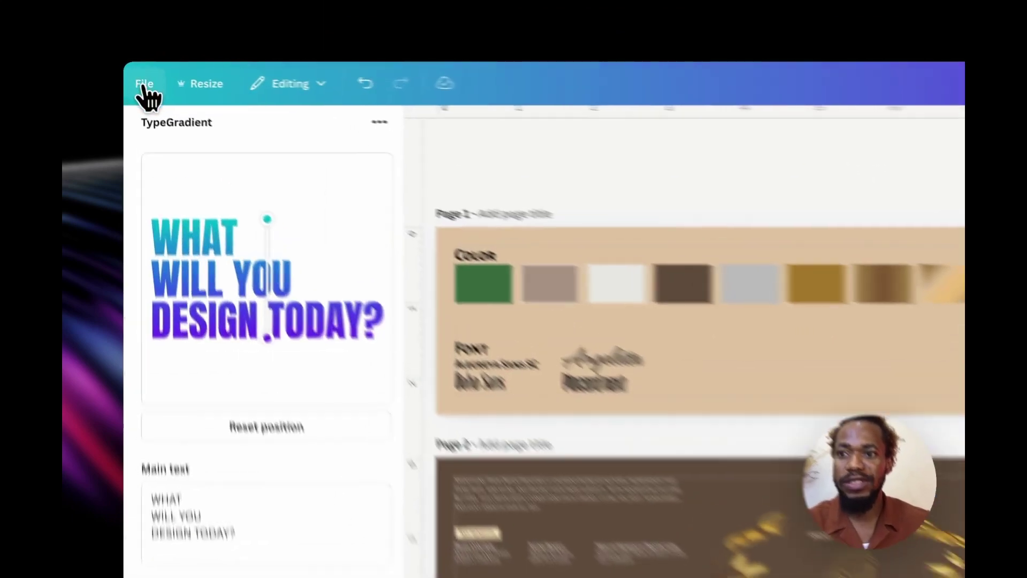
left_click(137, 75)
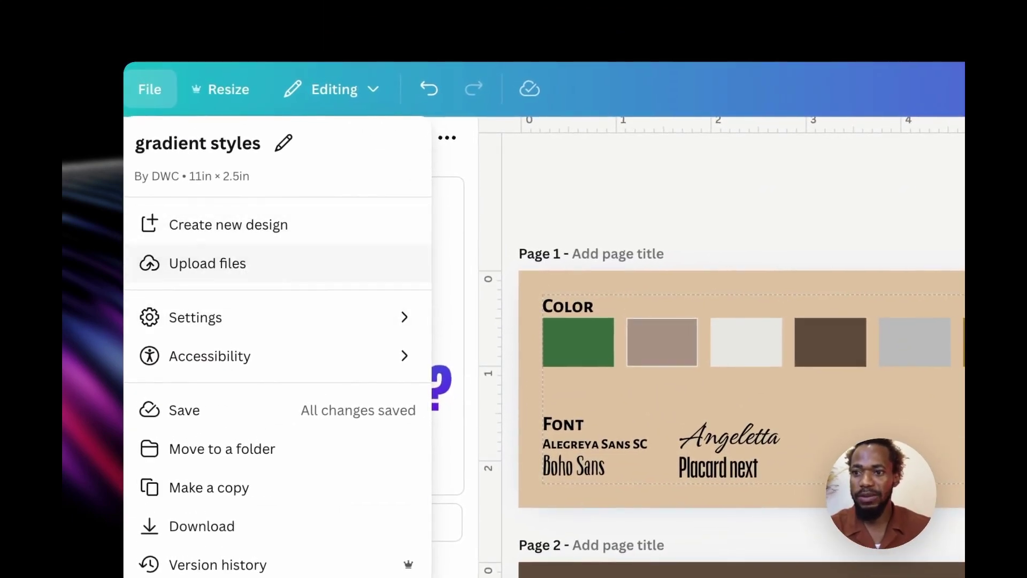
mouse_move(298, 337)
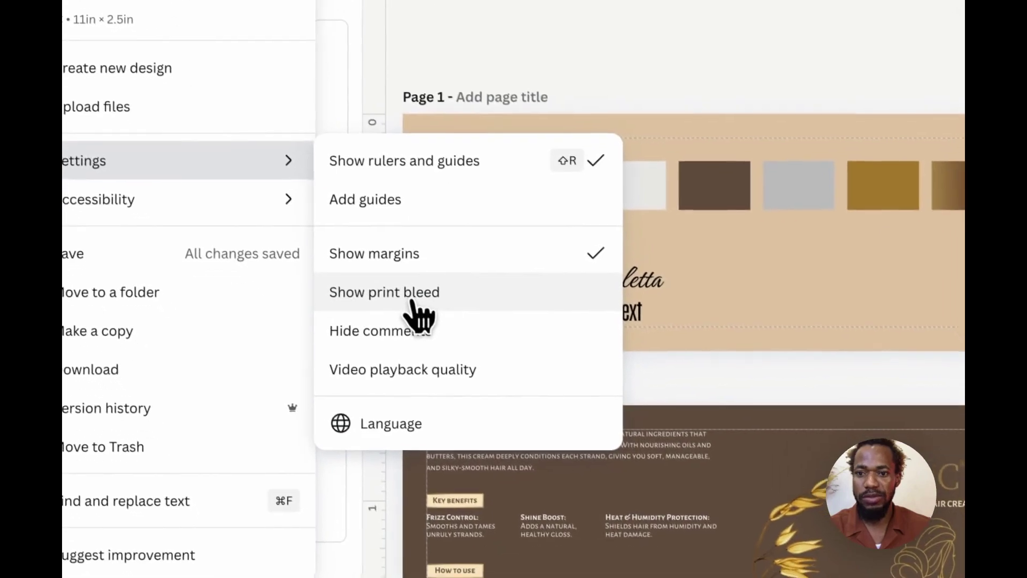
left_click(411, 302)
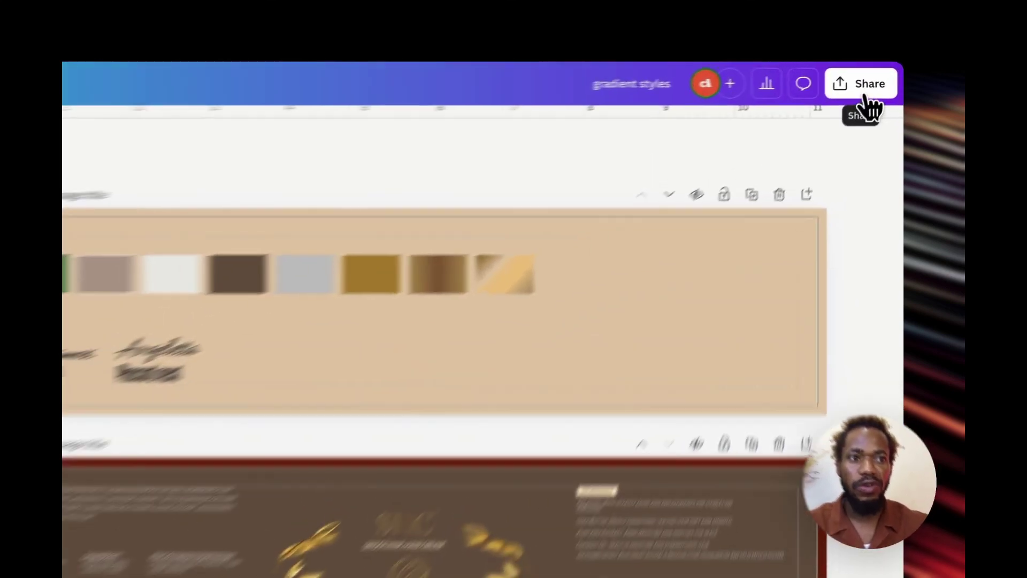
Open the design's download settings and choose PDF Print as the file type
left_click(877, 75)
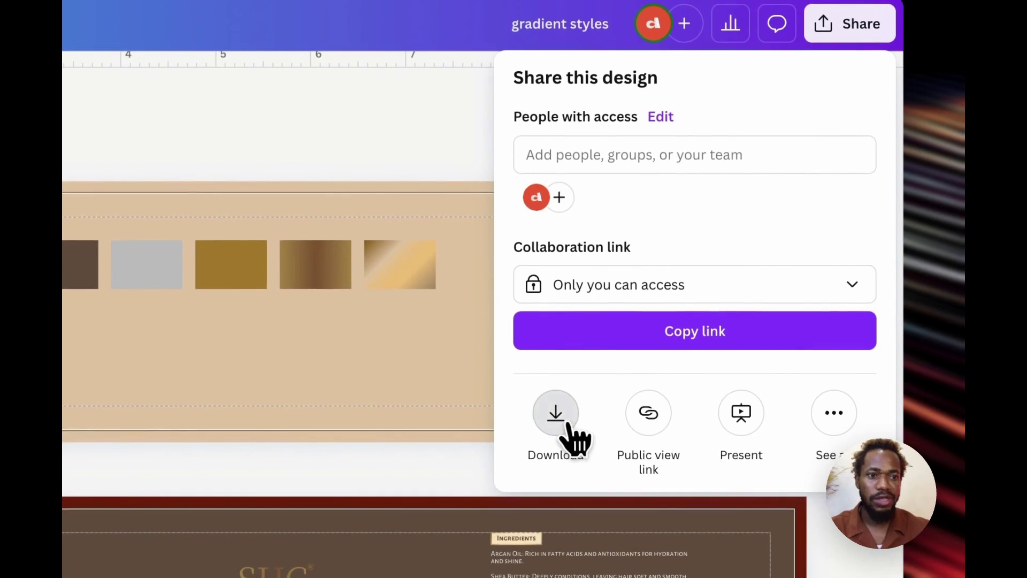
left_click(558, 428)
left_click(604, 161)
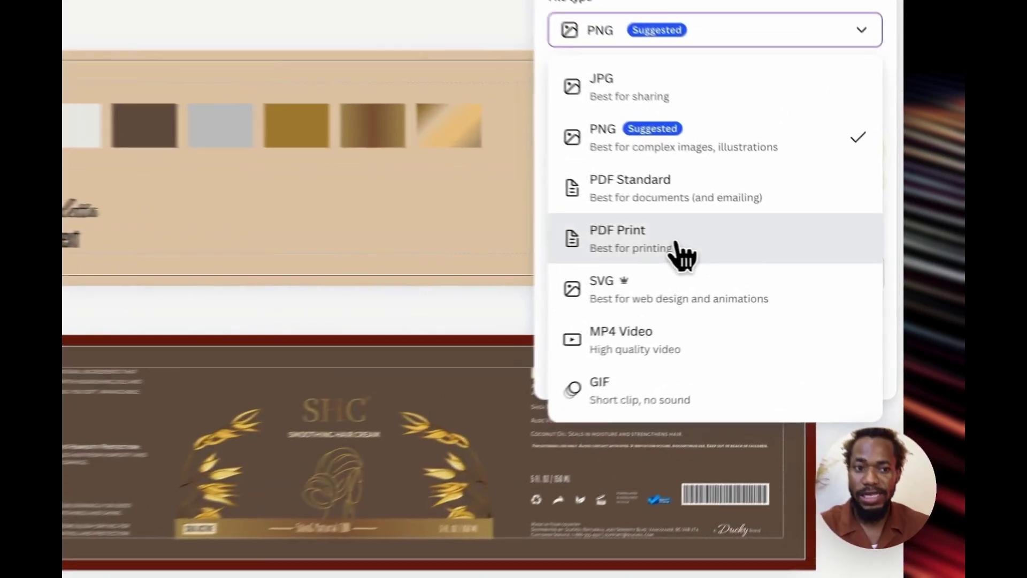
left_click(778, 263)
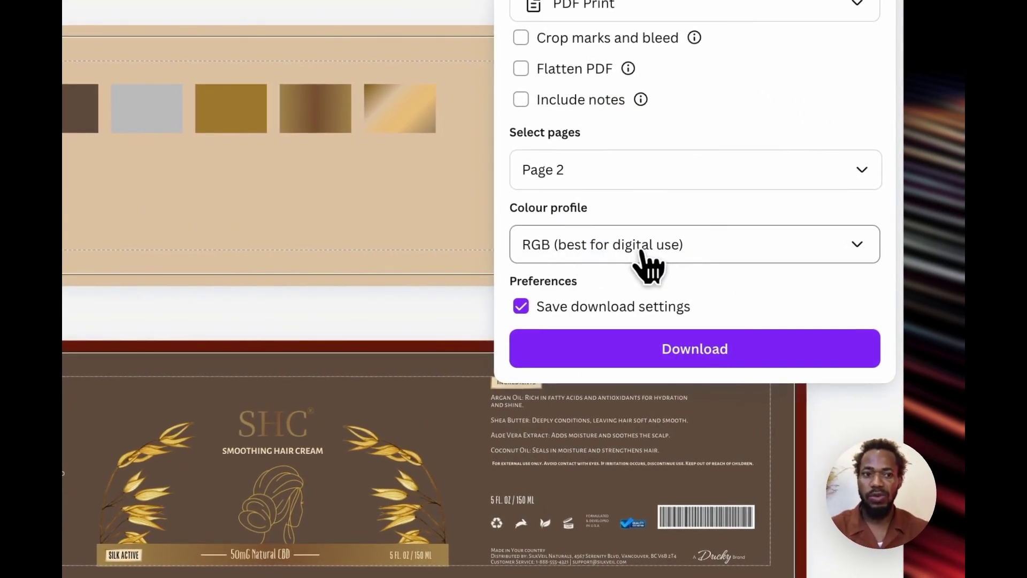
Set the download's colour profile to CMYK (best for professional printing) and enable crop marks and bleed and the inclusion of notes
left_click(641, 250)
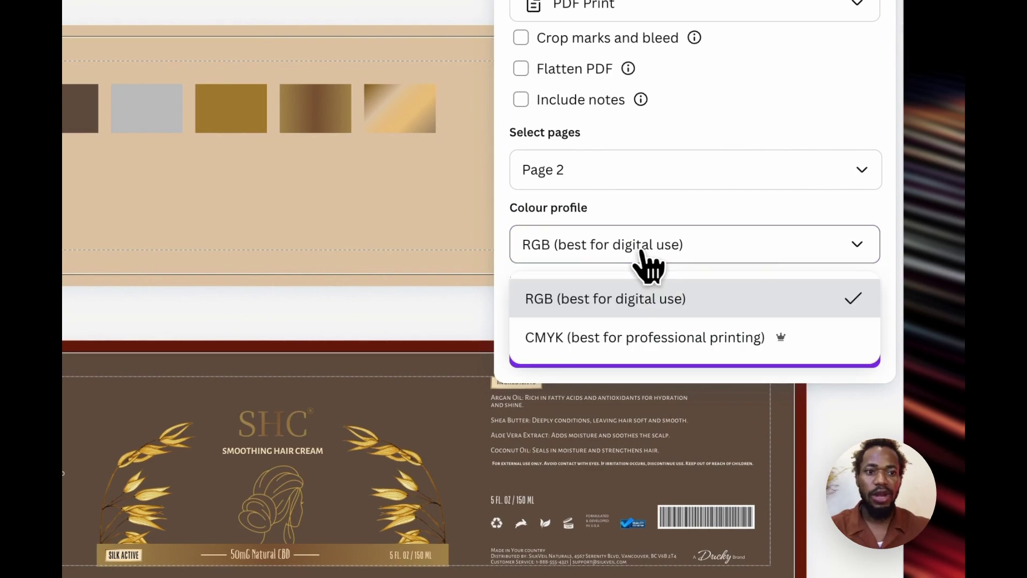
left_click(598, 346)
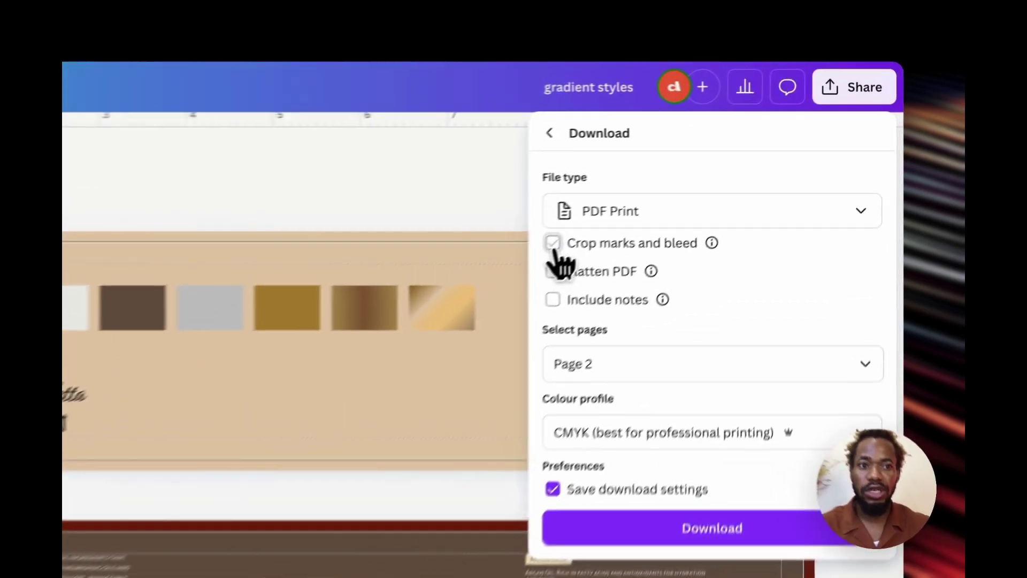
left_click(713, 161)
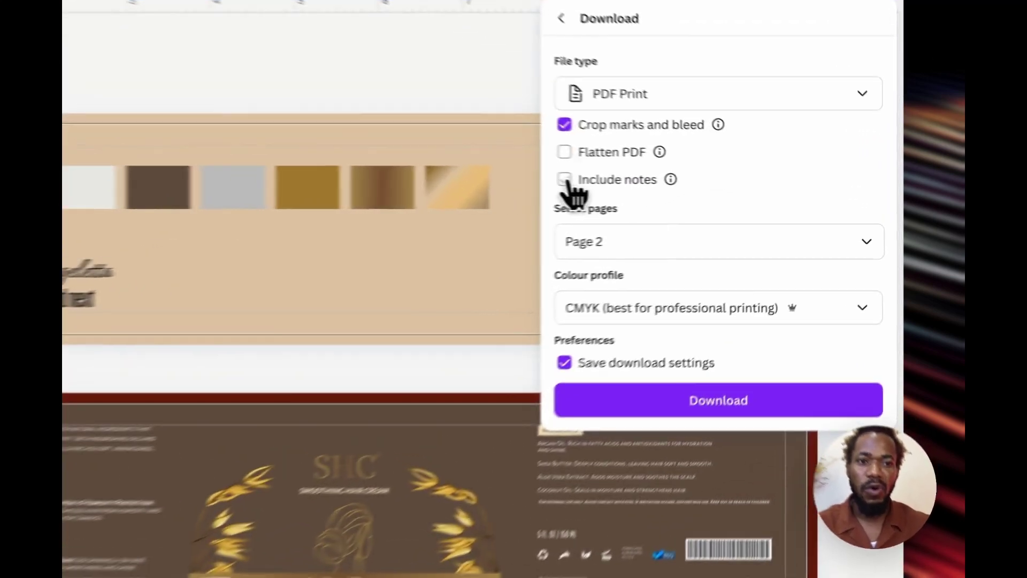
left_click(712, 191)
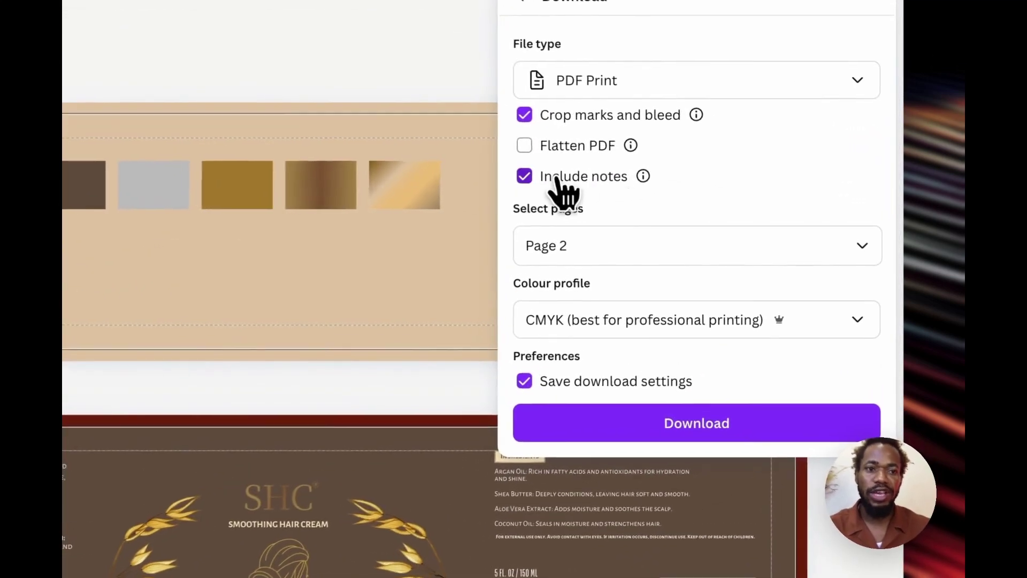
Turn off the inclusion of notes in the PDF download and confirm page 2 as the page to export
mouse_move(771, 192)
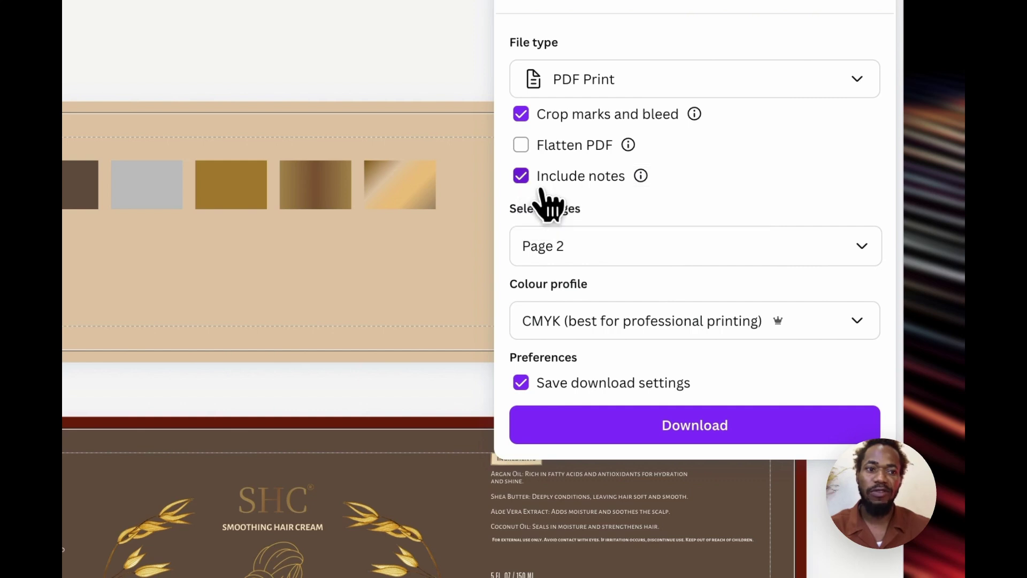
left_click(521, 176)
left_click(668, 246)
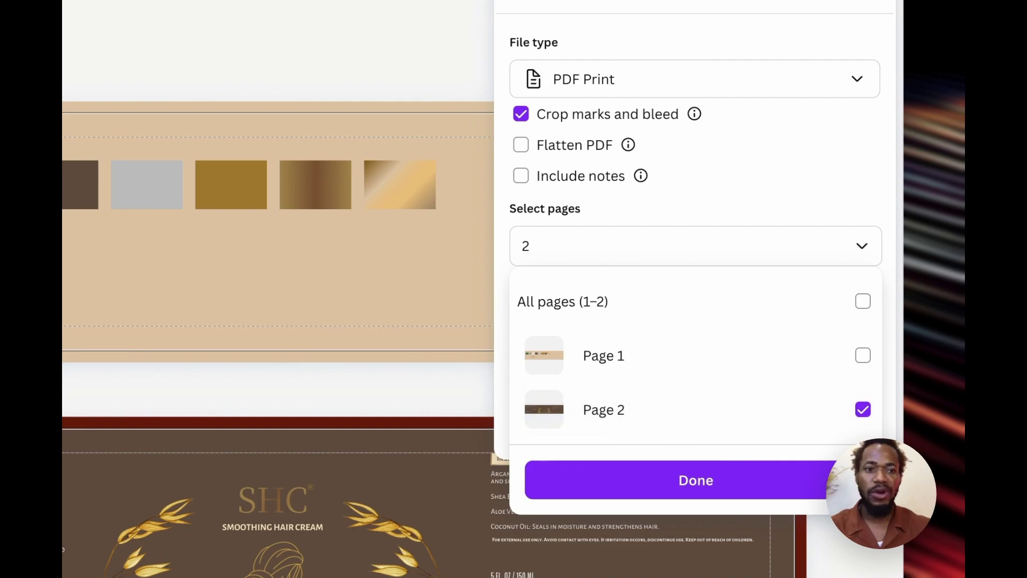
left_click(631, 479)
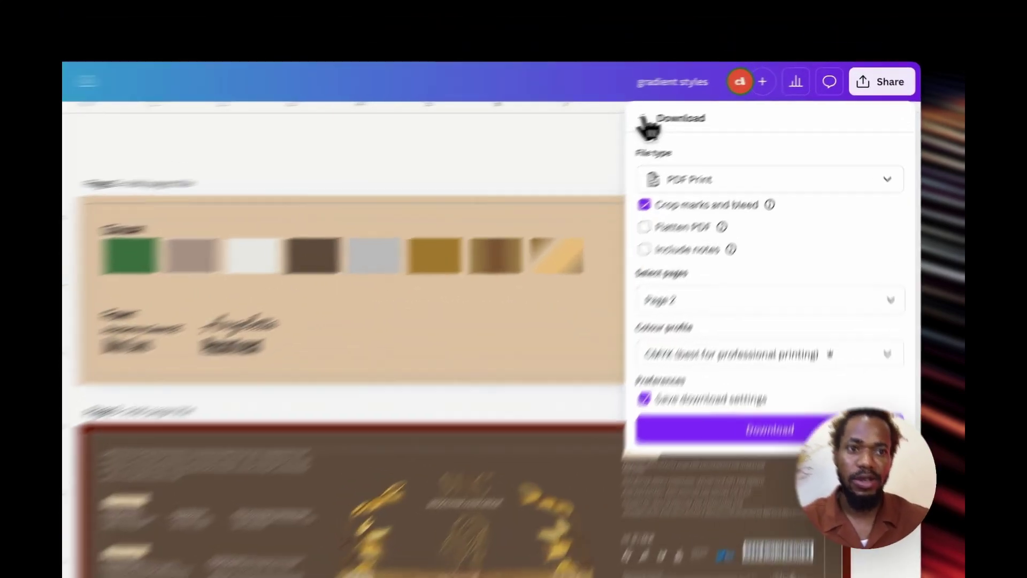
Reopen the design's download settings and change the file type to PNG
left_click(712, 104)
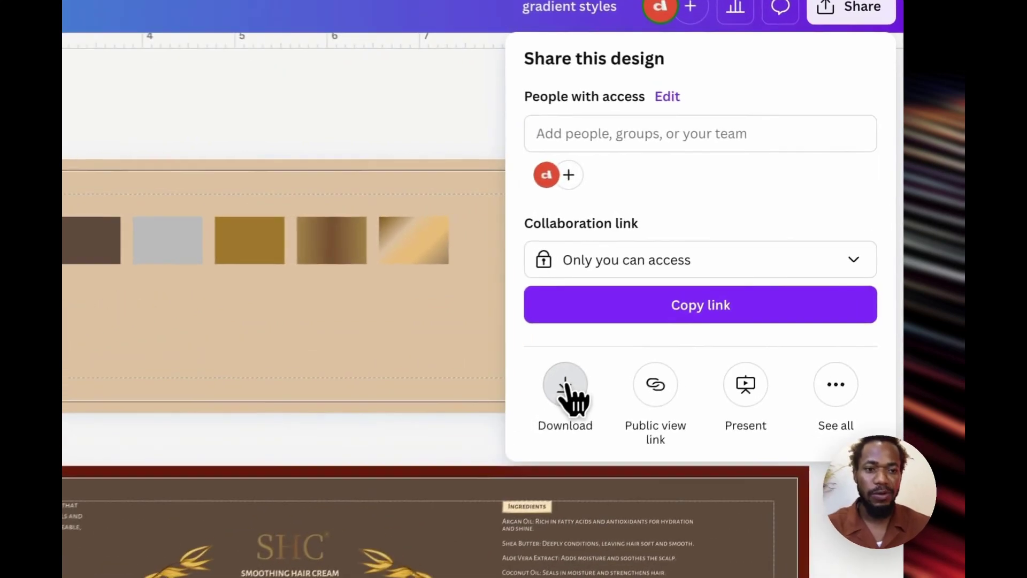
left_click(731, 271)
left_click(601, 141)
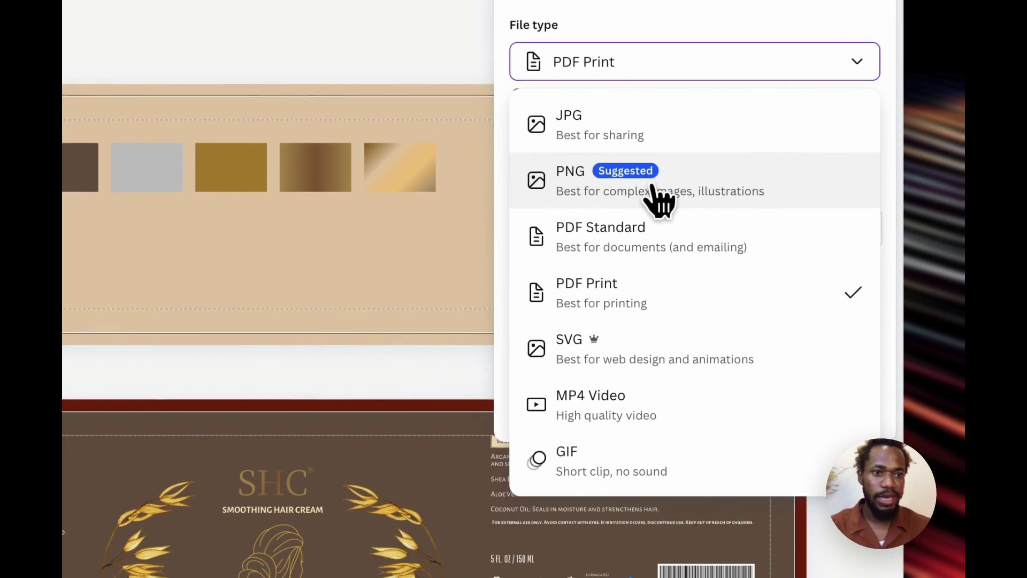
left_click(659, 199)
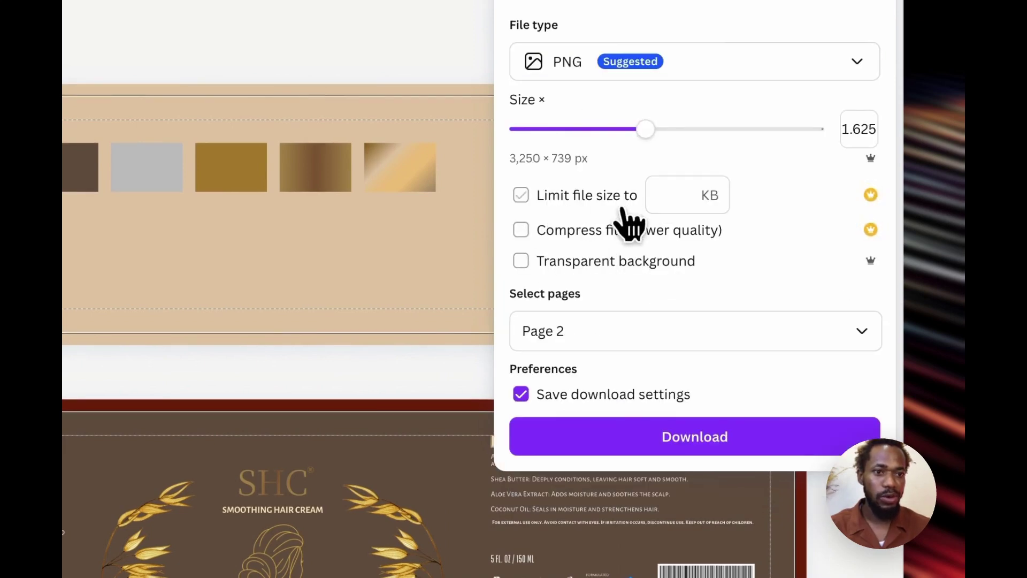
Select only page 2 for the PNG export and start the download
left_click(626, 334)
left_click(620, 394)
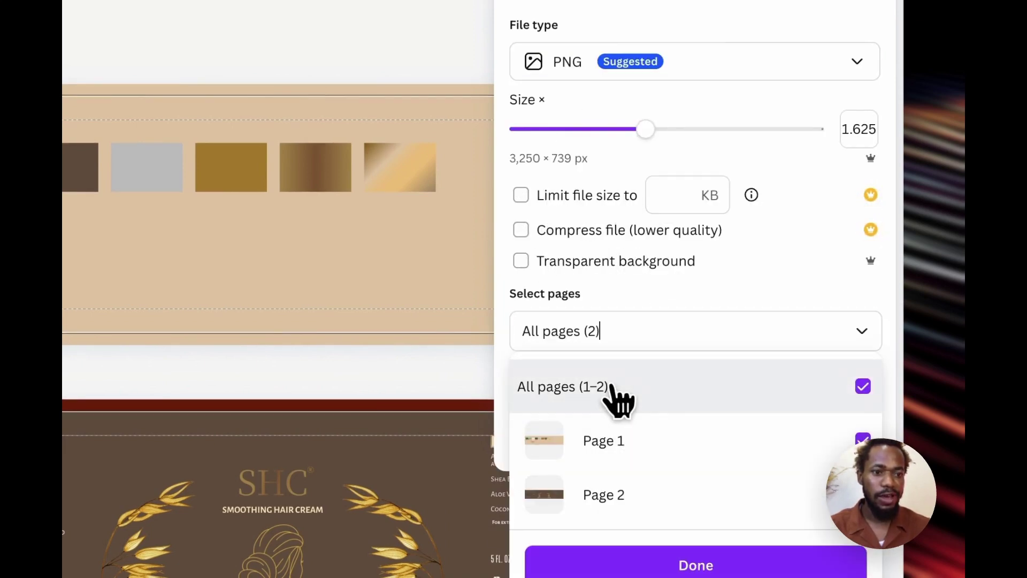
left_click(613, 387)
left_click(639, 471)
left_click(647, 535)
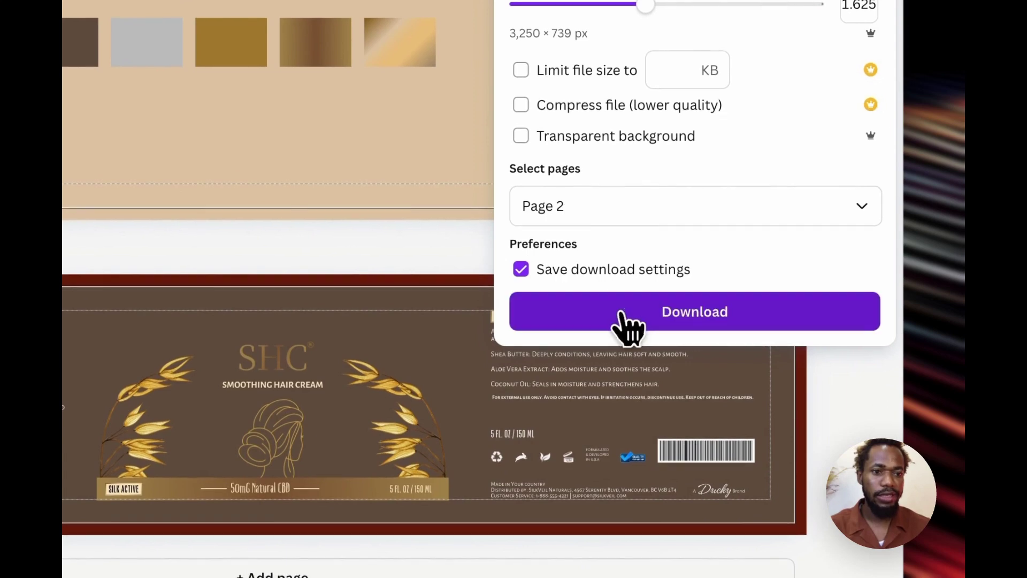
left_click(638, 315)
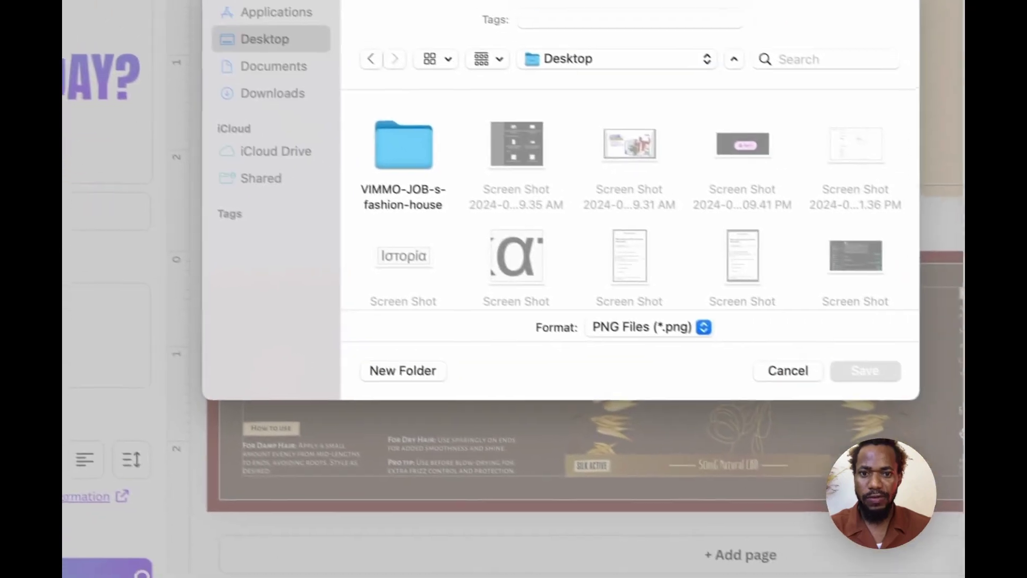
Create a folder named Label on the Desktop and save gradient styles.png in it
left_click(563, 463)
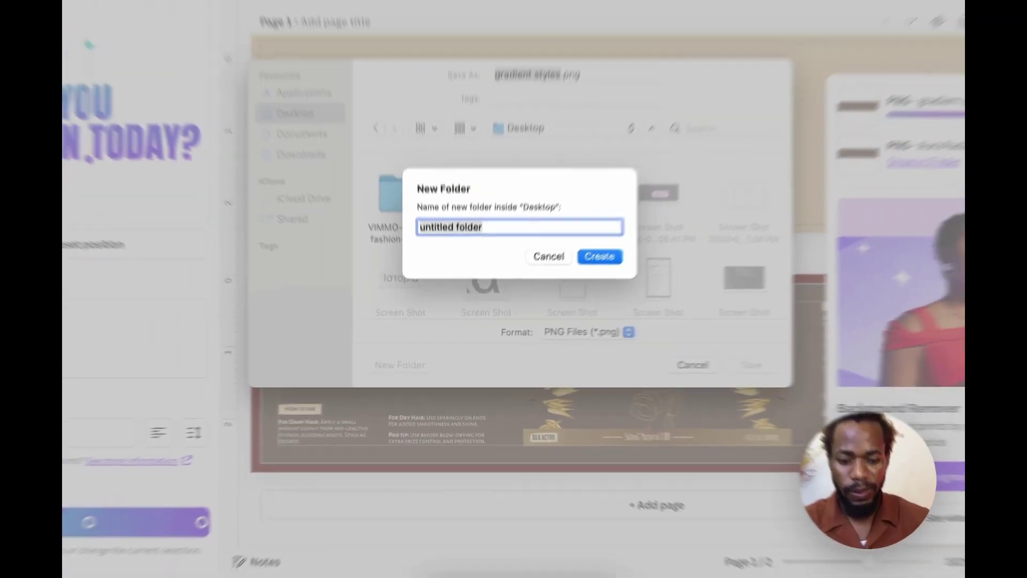
type("Label")
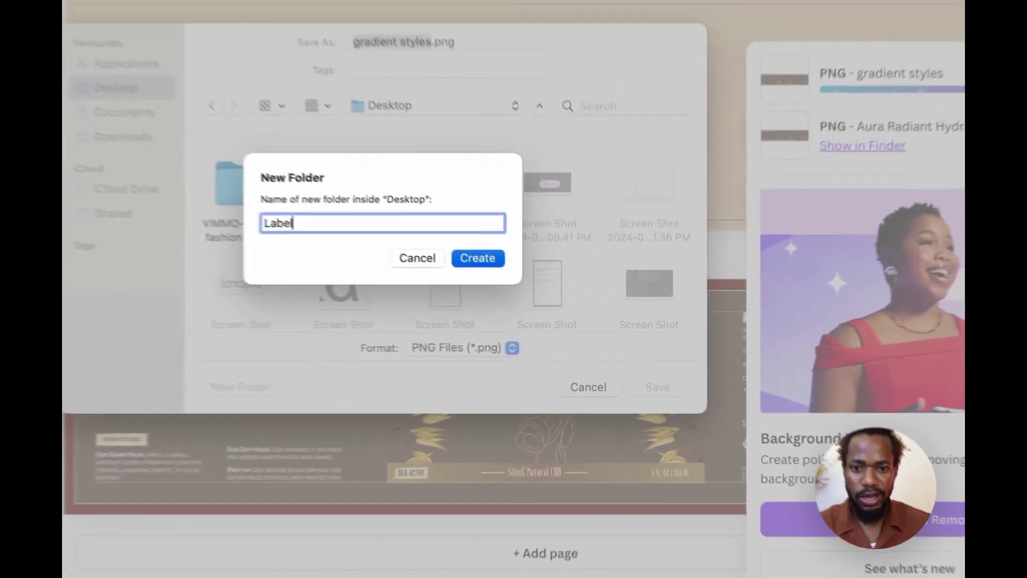
key("Return")
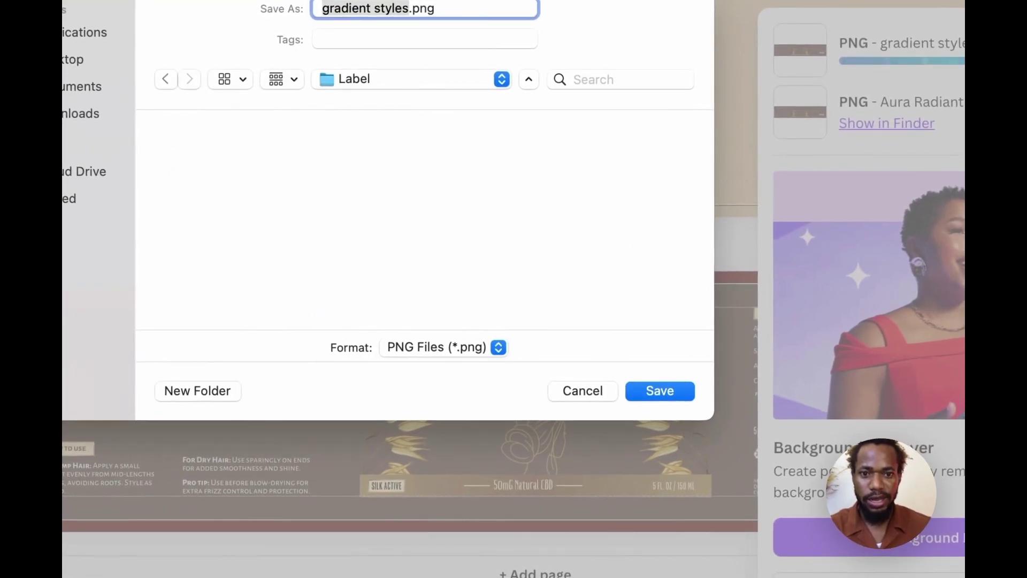
key("Return")
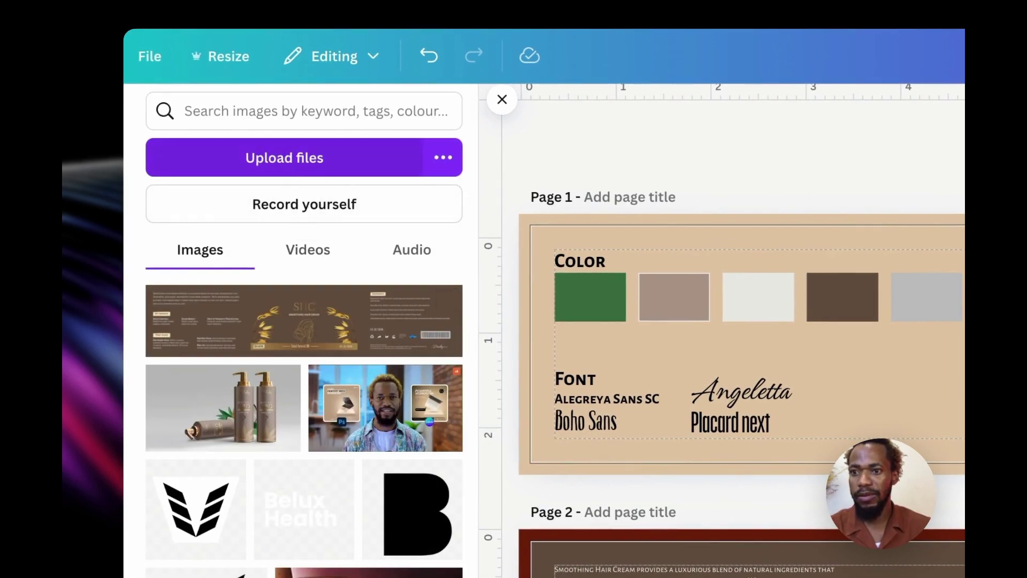
Upload the exported label PNG from the Desktop's Label folder to the design's image uploads
left_click(300, 203)
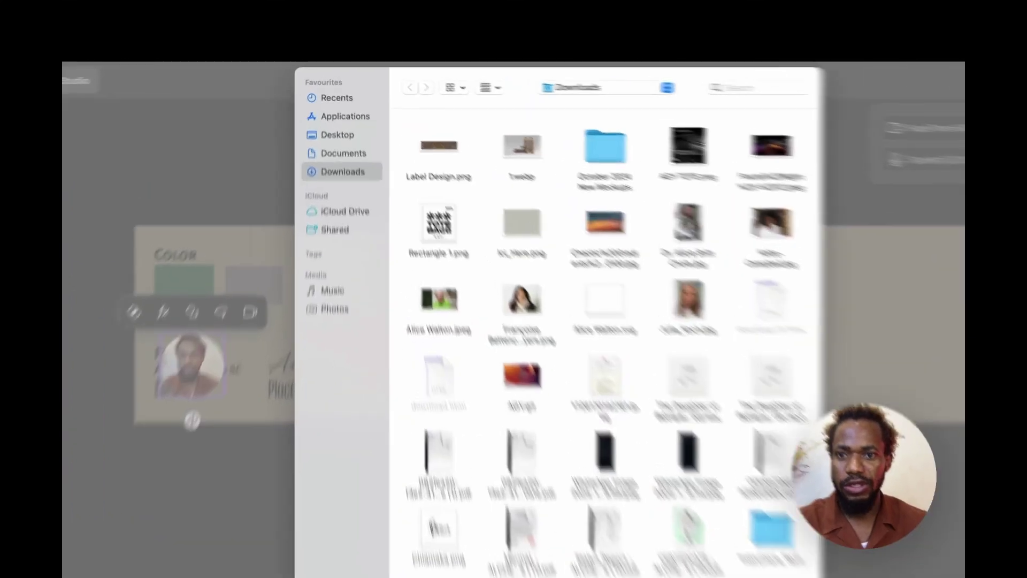
left_click(336, 115)
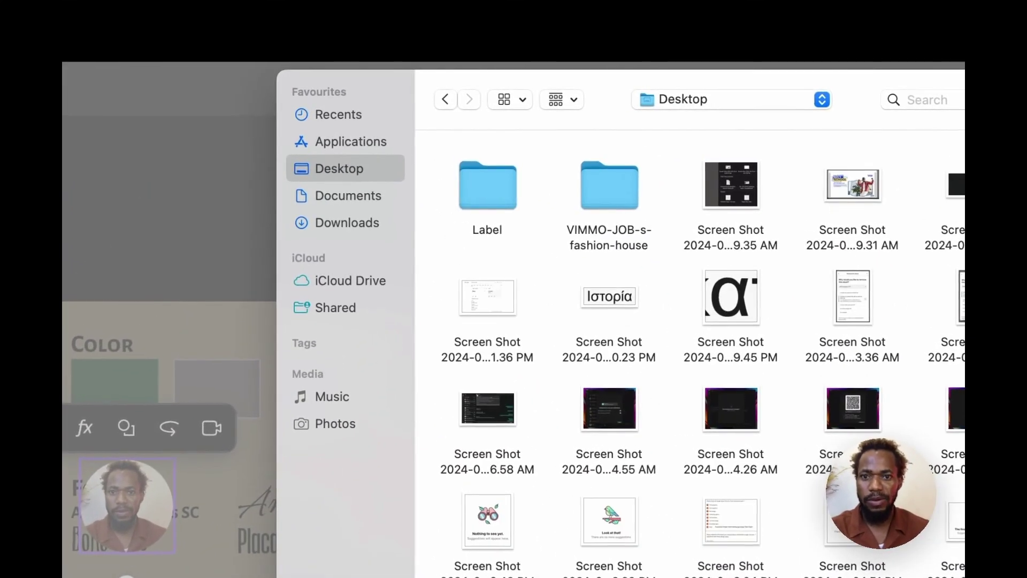
double_click(487, 186)
double_click(473, 185)
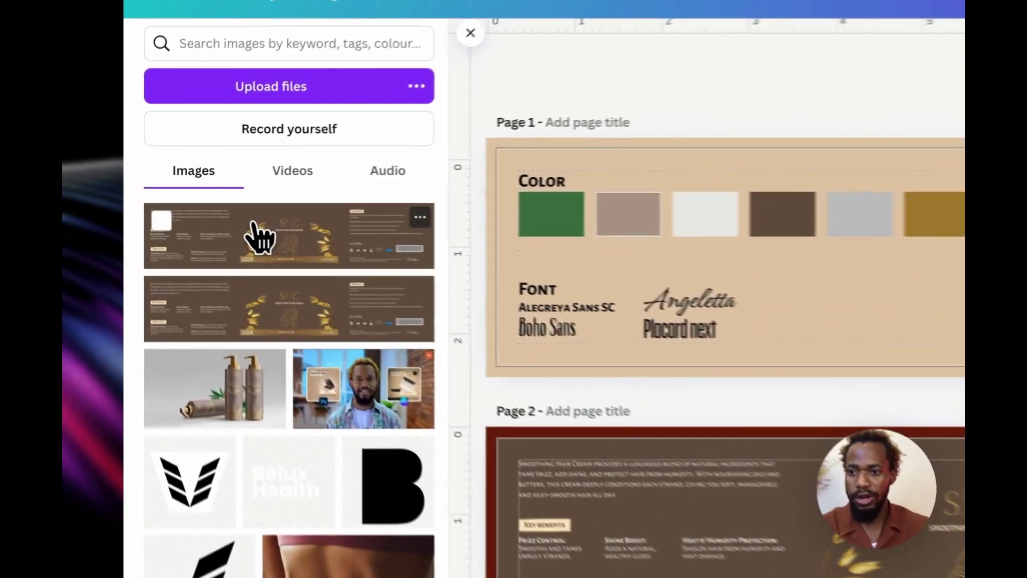
Insert the uploaded label image on page 1, then add a third page and paste the image there
left_click(198, 209)
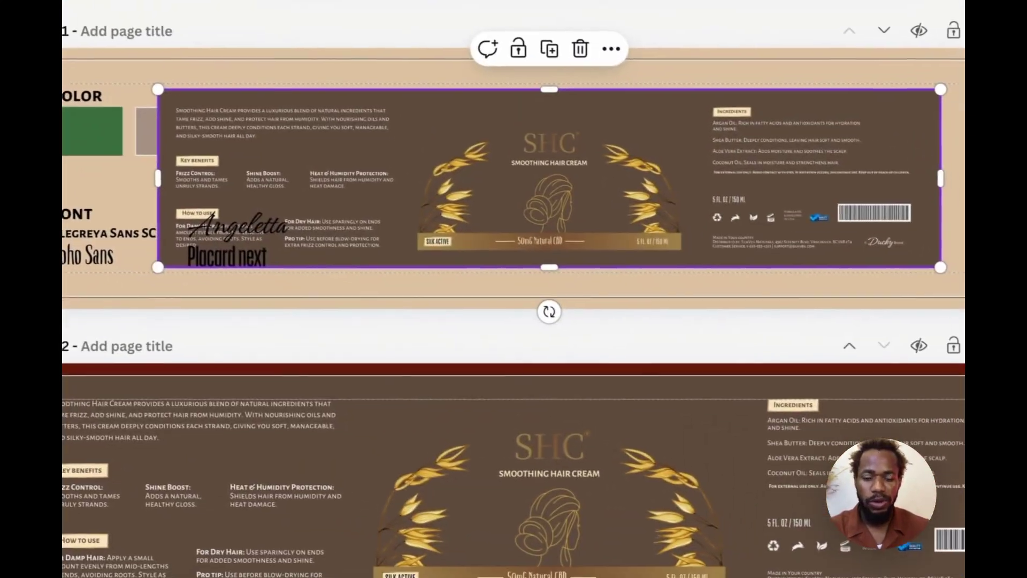
left_click_drag(549, 178, 604, 169)
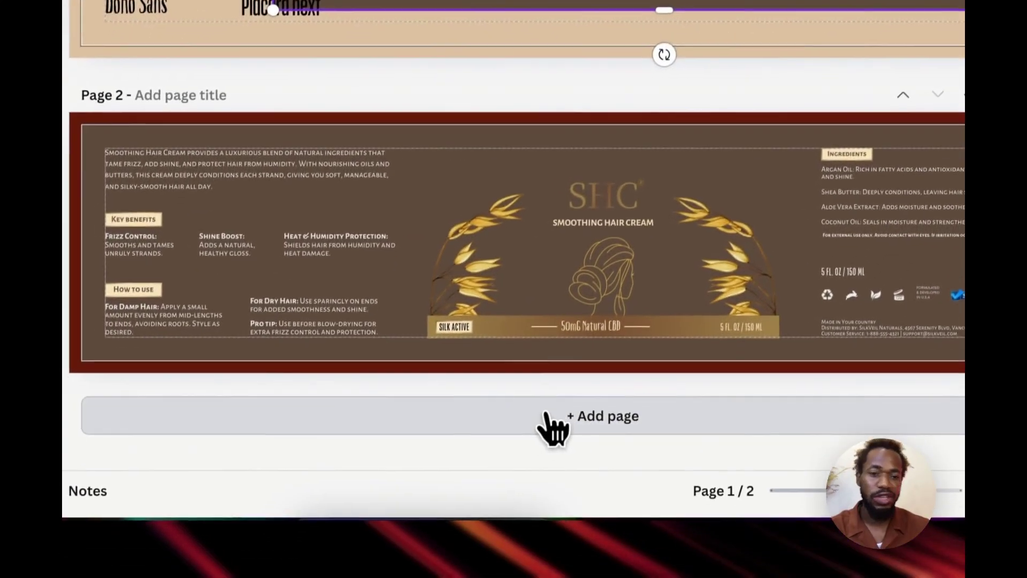
left_click(551, 428)
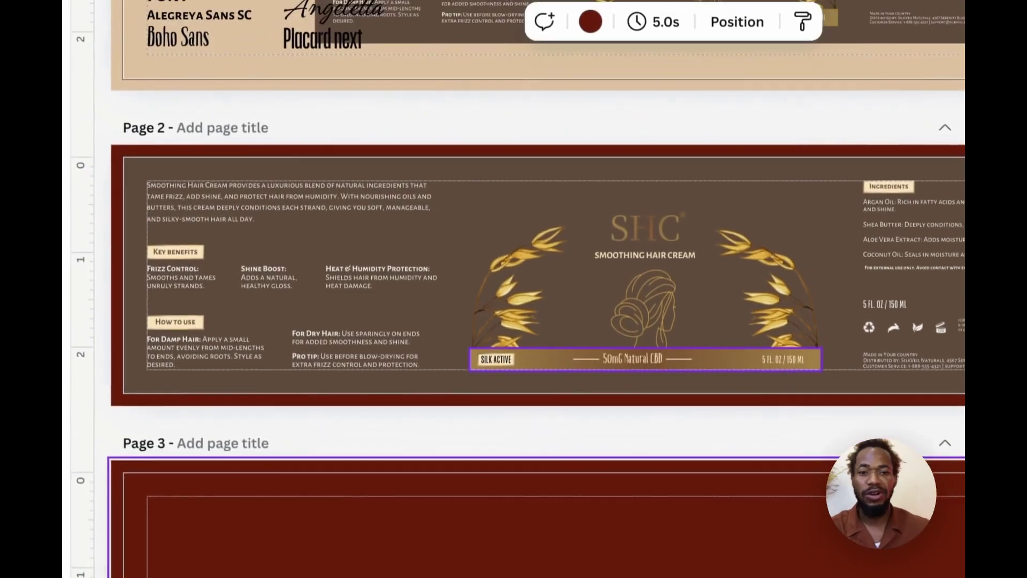
scroll(637, 290, "up", 3)
left_click(642, 161)
scroll(504, 328, "down", 5)
left_click(505, 342)
key("ctrl+v")
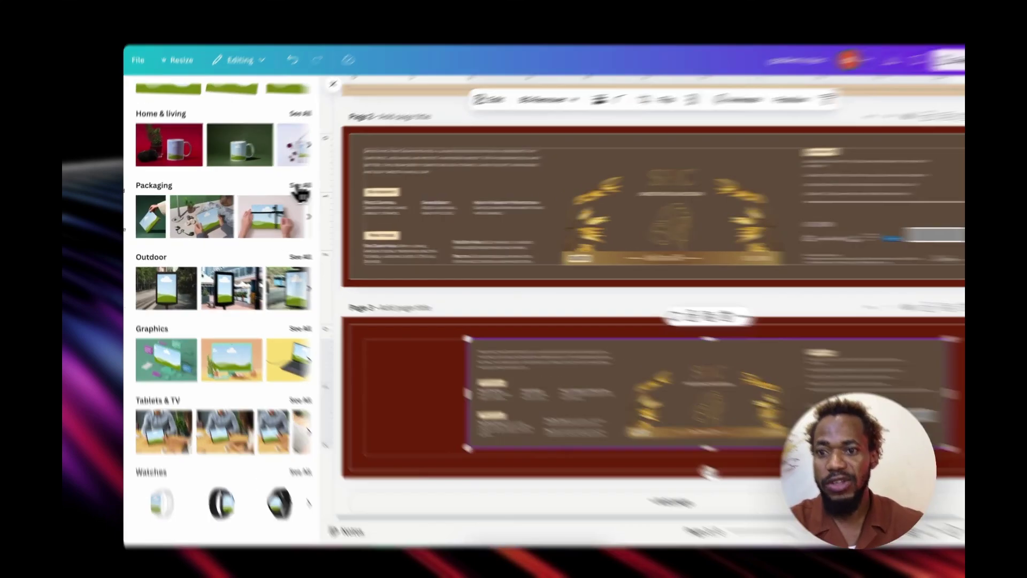
Apply the wide ribbed-lid jar mockup from the Packaging collection to the label image on page 3 and enlarge the jar
left_click(283, 189)
scroll(339, 482, "down", 5)
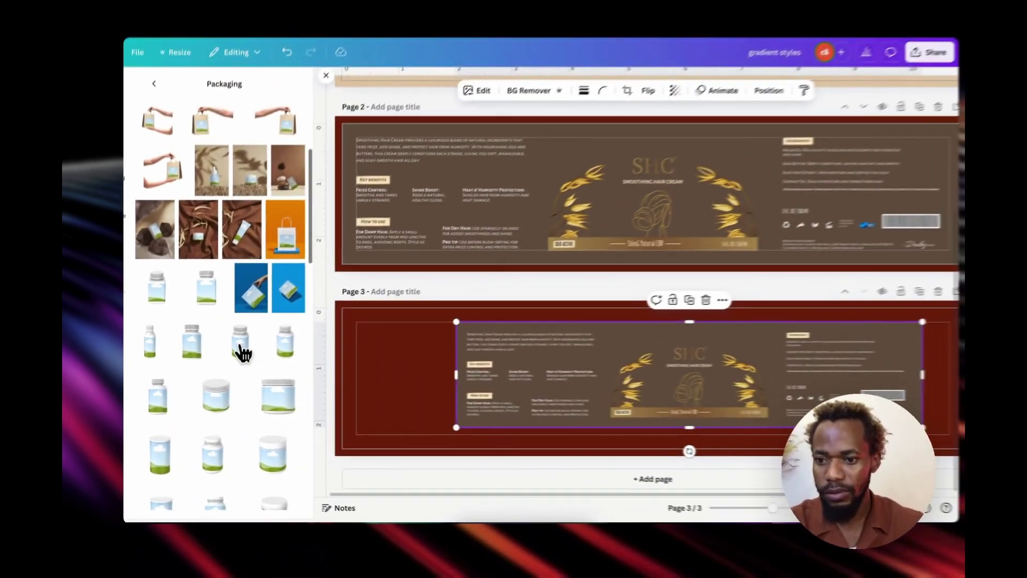
scroll(243, 353, "down", 2)
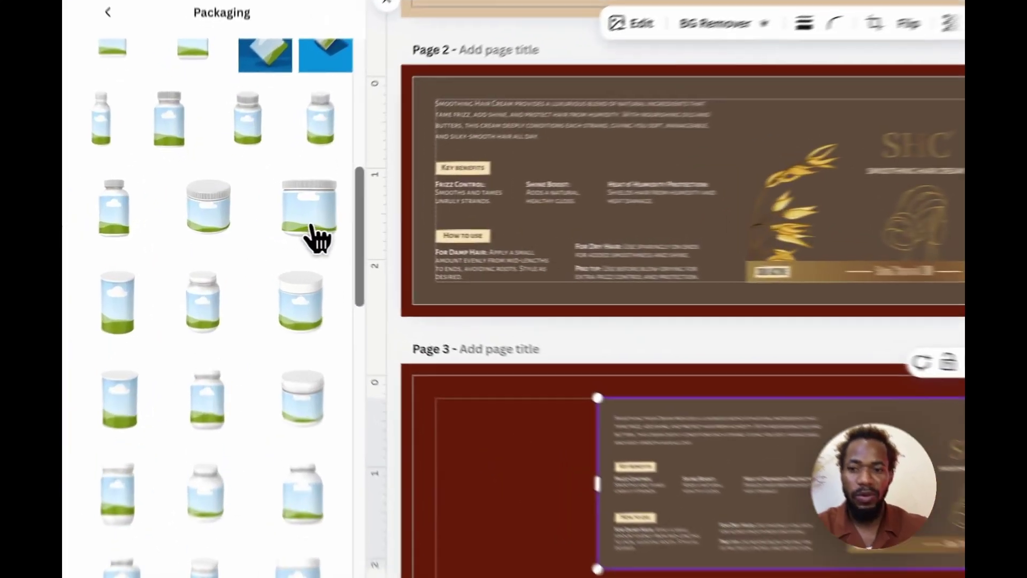
left_click(270, 229)
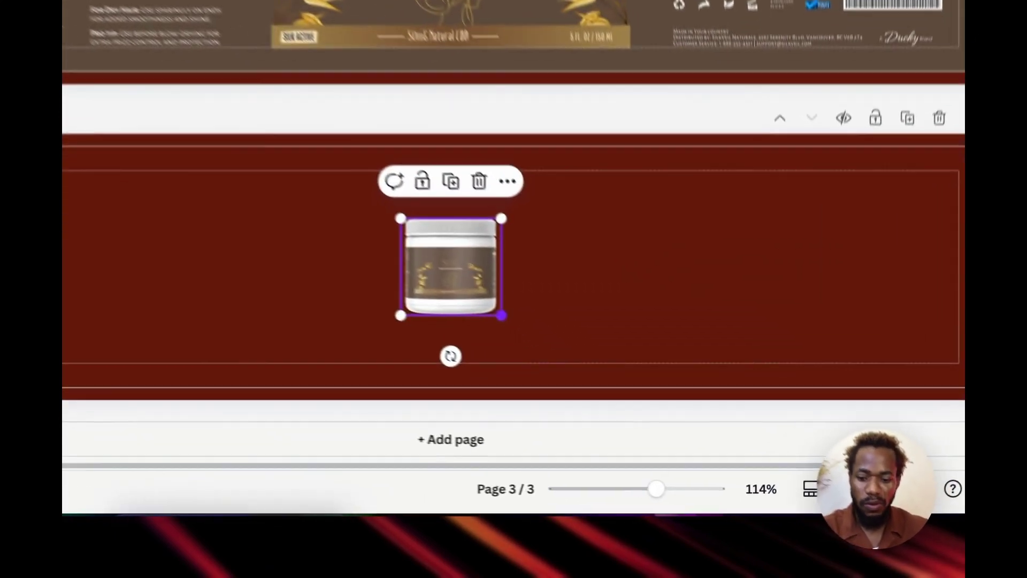
left_click_drag(646, 407, 685, 443)
left_click_drag(551, 371, 559, 380)
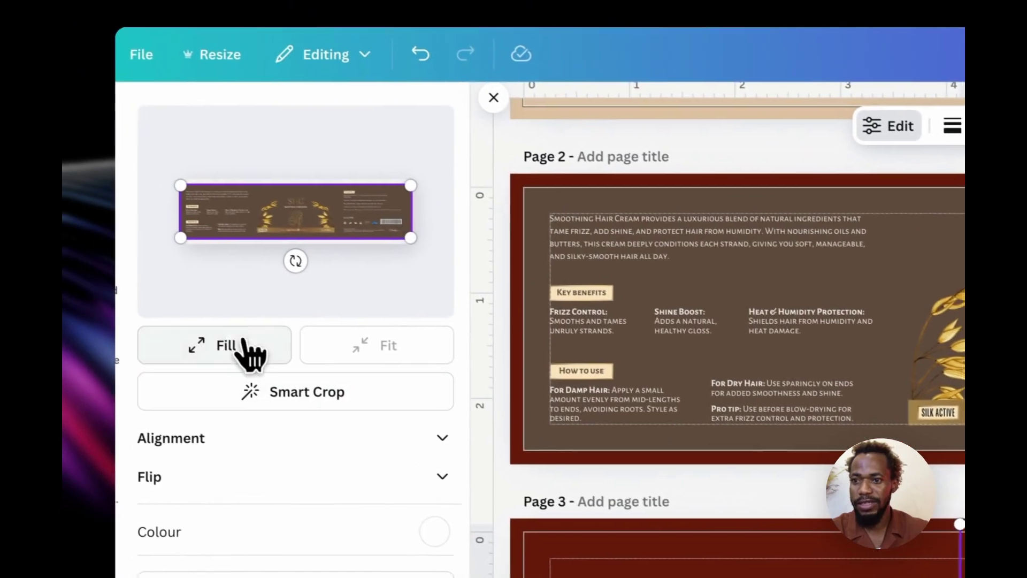
Make the label fill the jar mockup, shift the artwork left so the ingredients side shows, and apply the changes
left_click(248, 353)
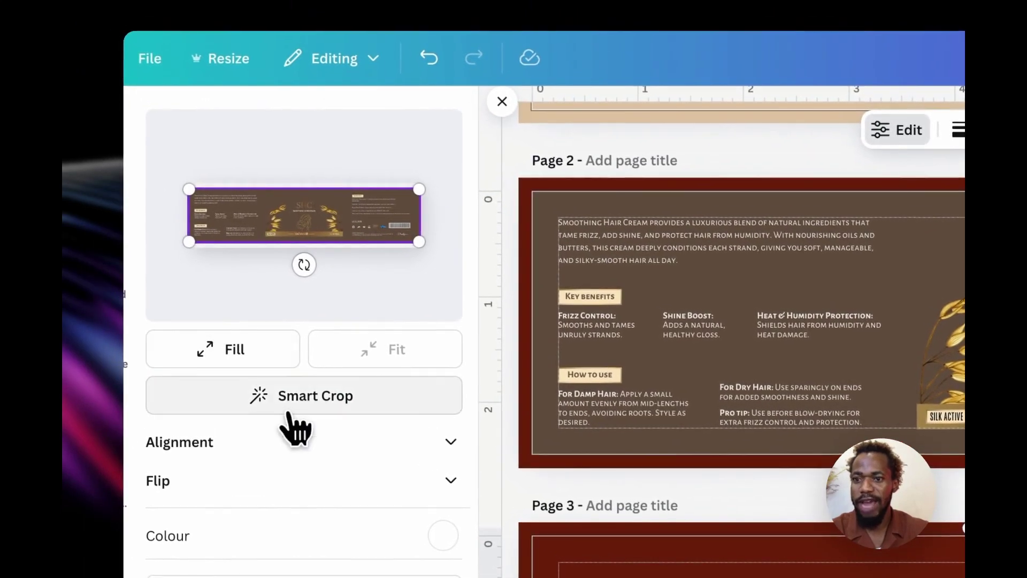
left_click(245, 353)
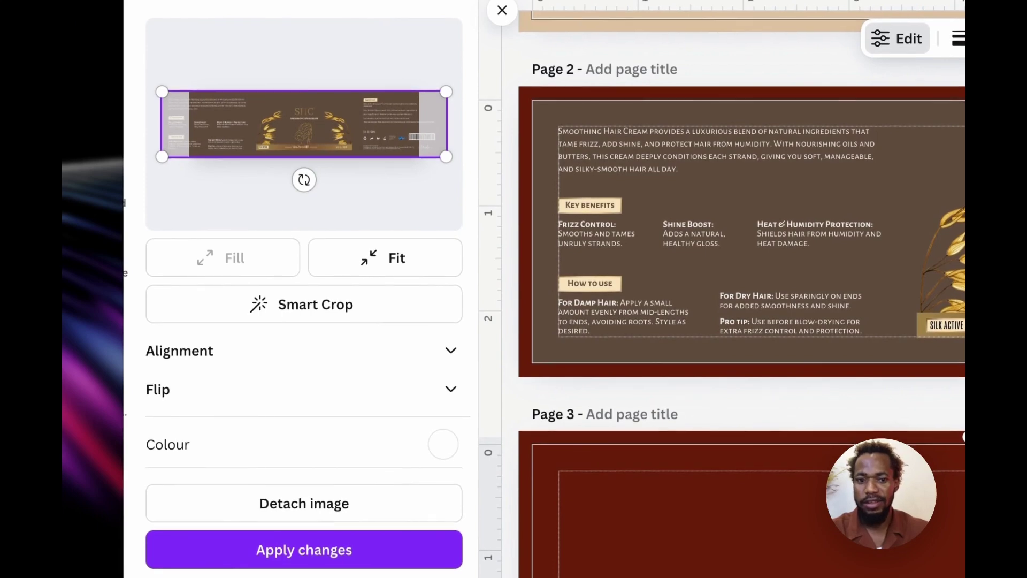
left_click_drag(303, 124, 277, 124)
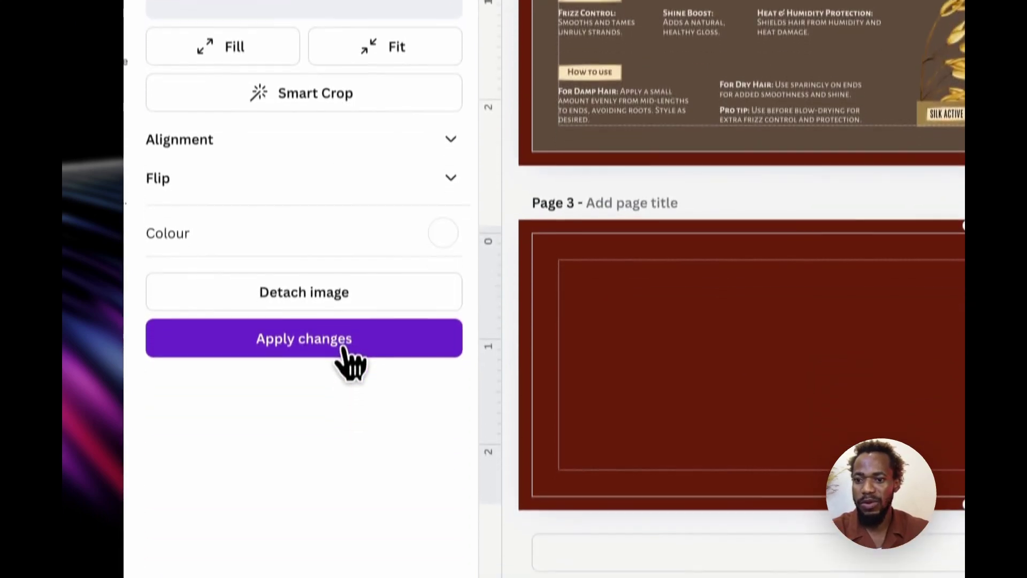
left_click(339, 537)
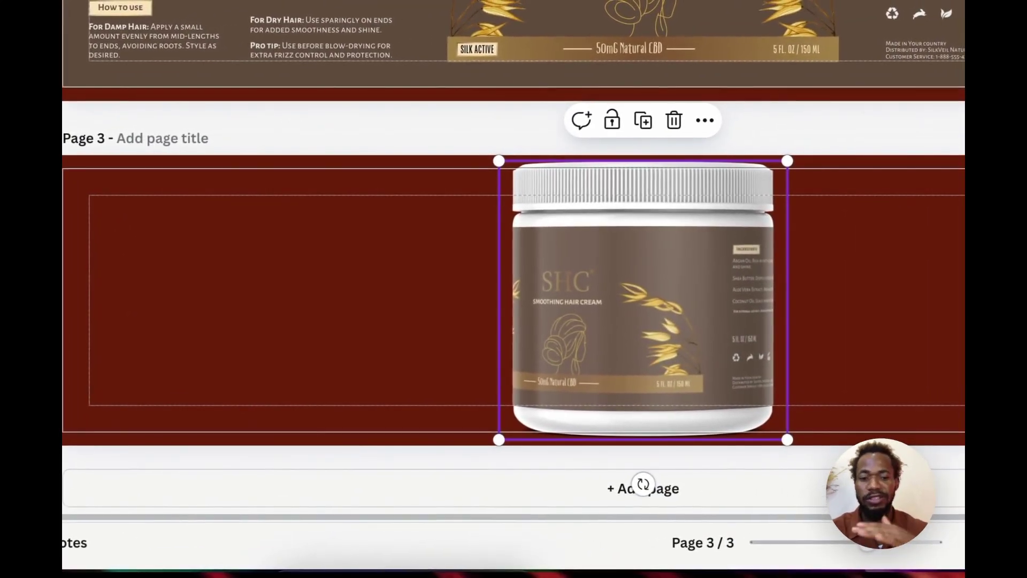
Place a copy of the jar beside the first and reset its label to a centred Fill showing the front panel
mouse_move(642, 299)
left_mouse_down()
mouse_move(294, 300)
mouse_move(630, 300)
left_mouse_up()
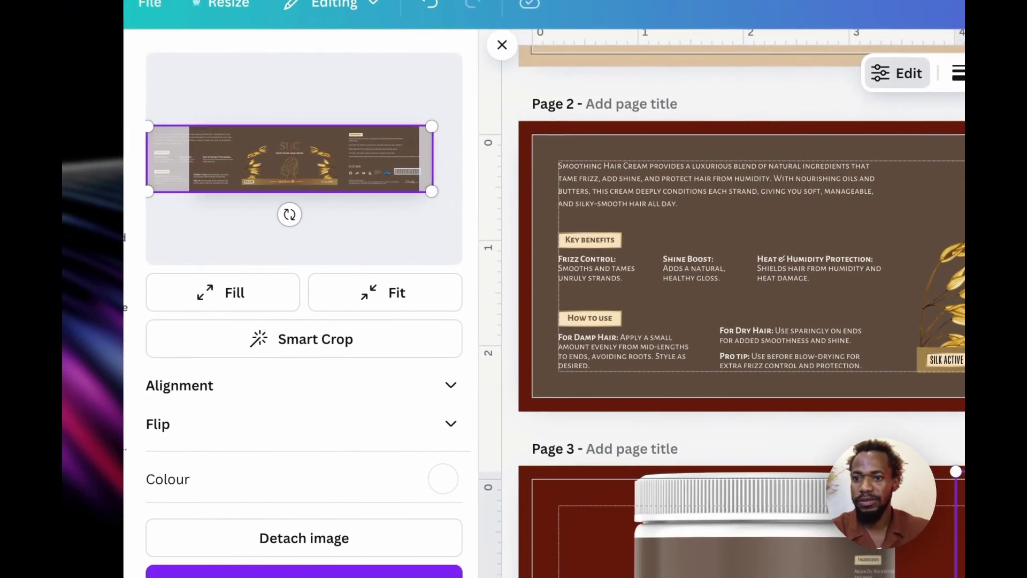
left_click(365, 294)
left_click(230, 292)
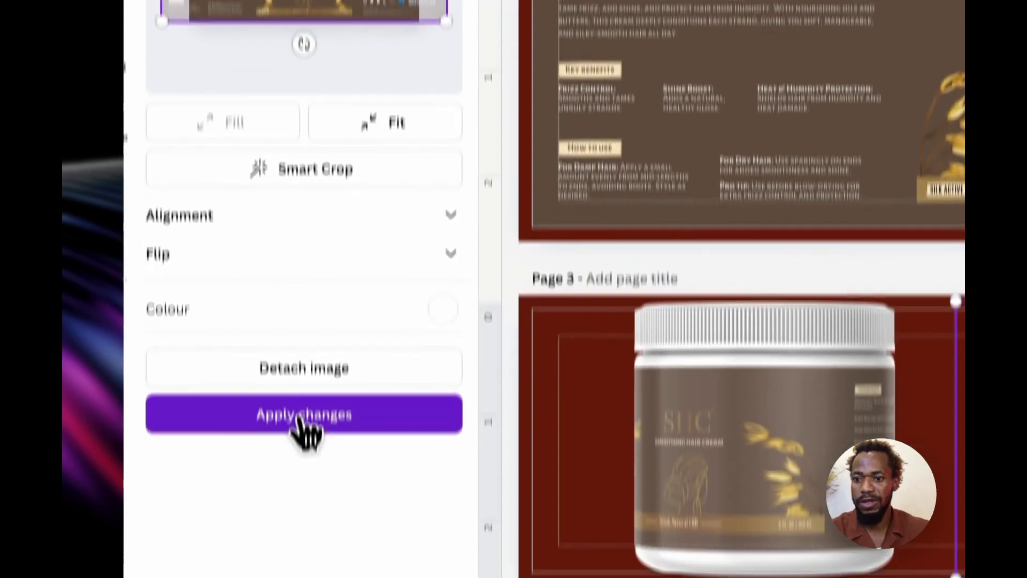
left_click(305, 572)
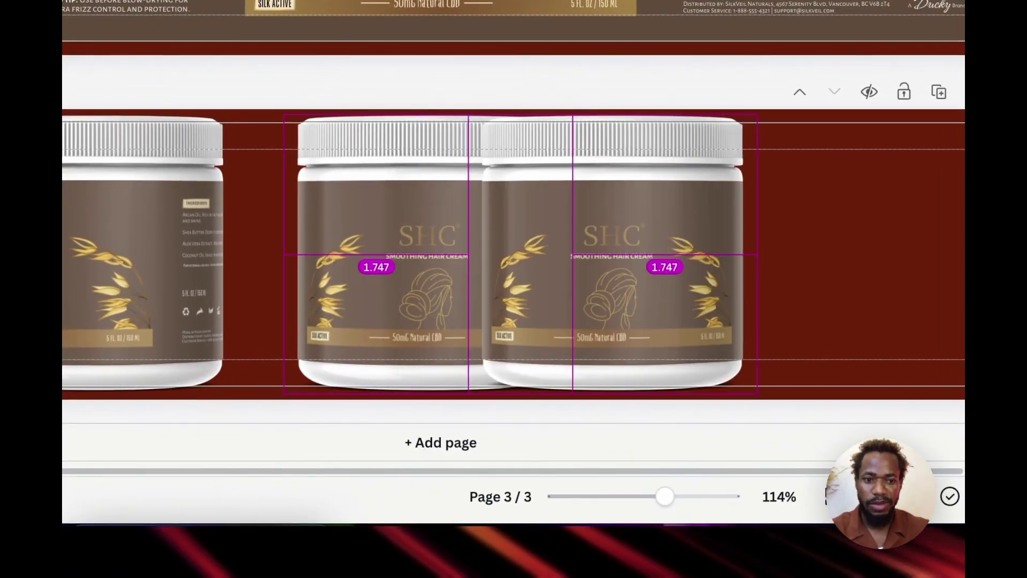
Place a third jar copy to the right of the centred one and shift its label artwork right to show the benefits side
left_click_drag(716, 254, 740, 254)
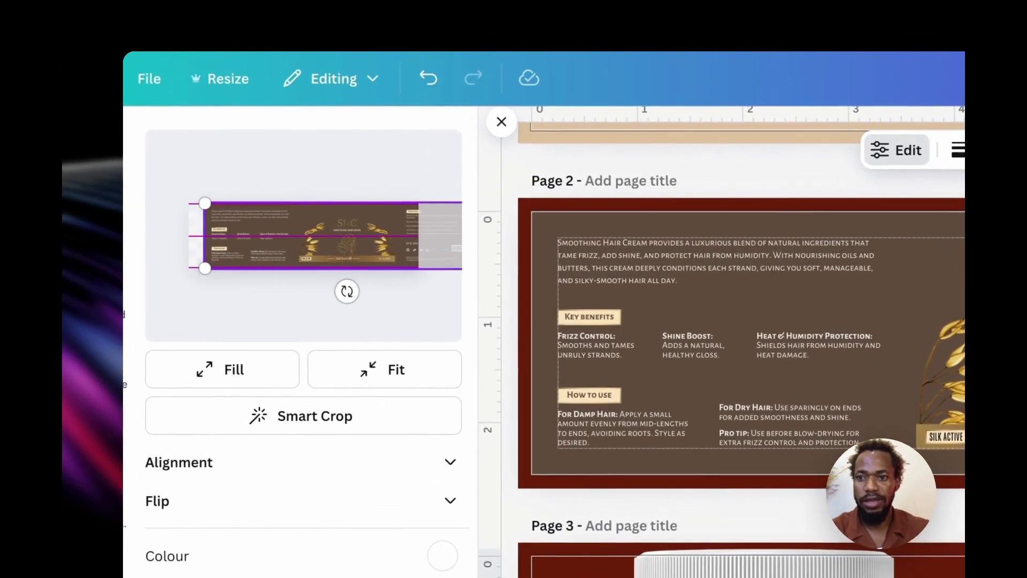
left_click_drag(320, 236, 319, 236)
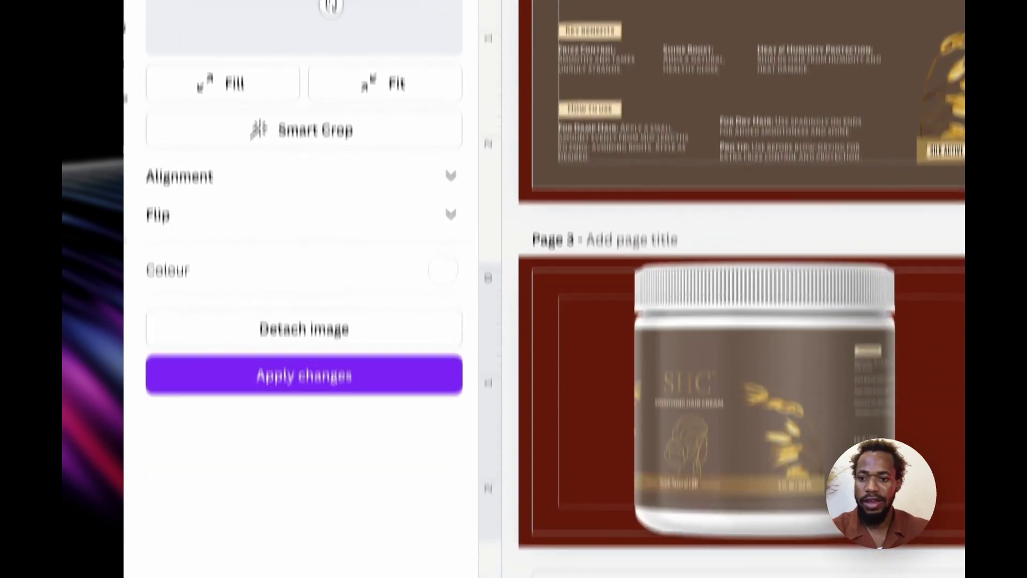
left_click(316, 292)
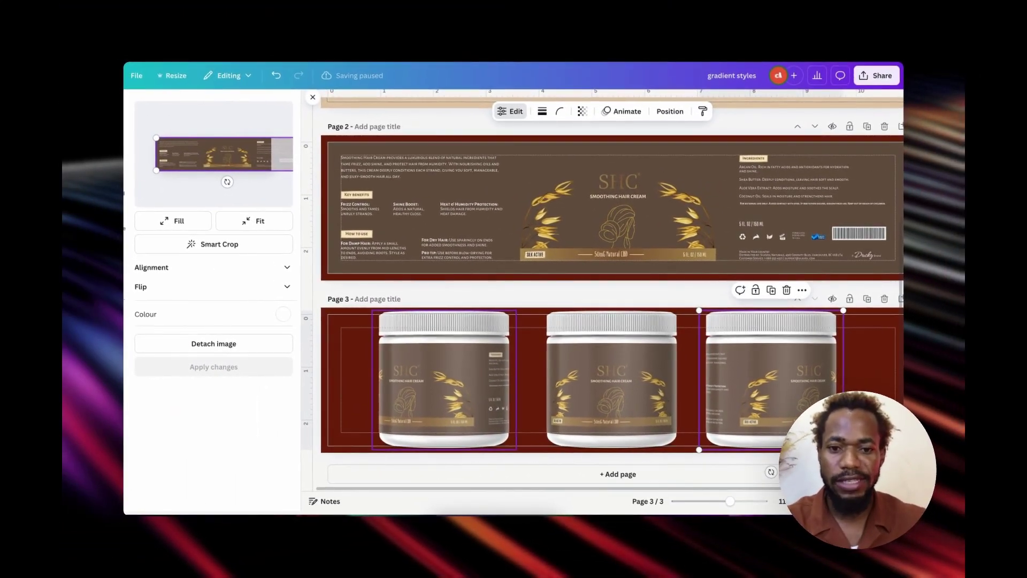
scroll(409, 382, "up", 5)
scroll(409, 383, "down", 2)
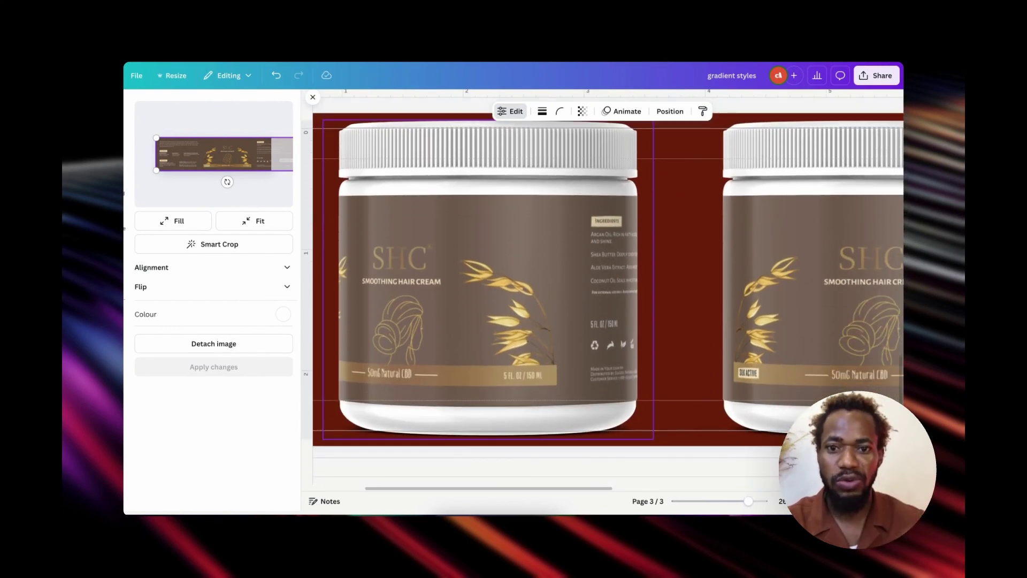
Recolour the third jar with the light cream sampled from the Silk Active badge on the page 2 label and apply the change
scroll(604, 288, "down", 5)
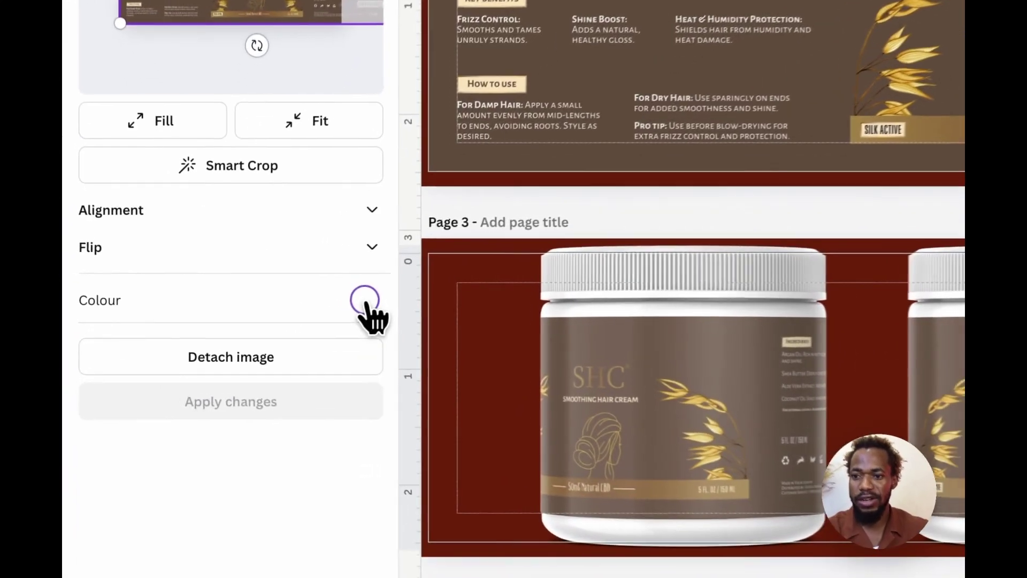
left_click(283, 314)
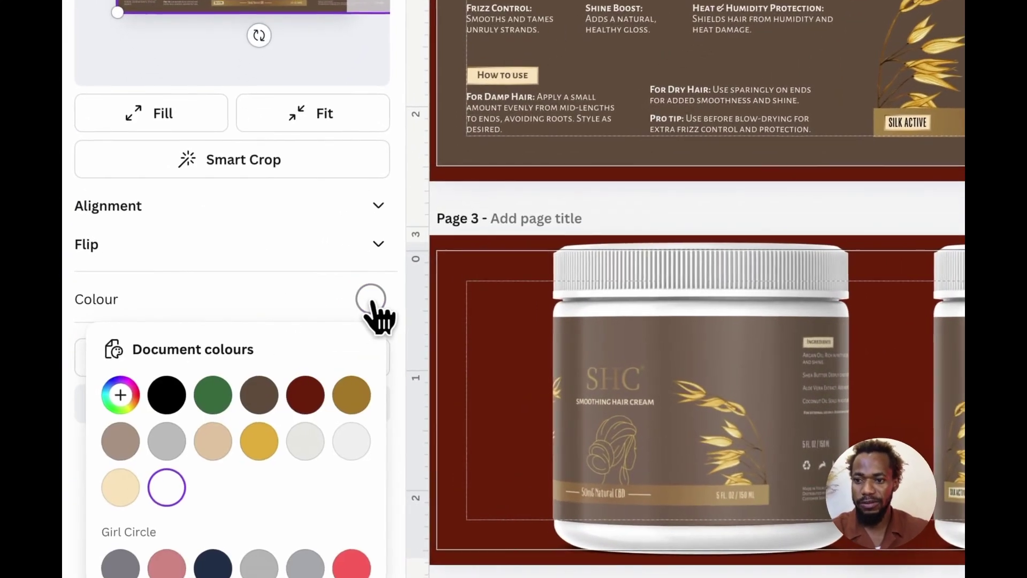
left_click(379, 206)
left_click(379, 208)
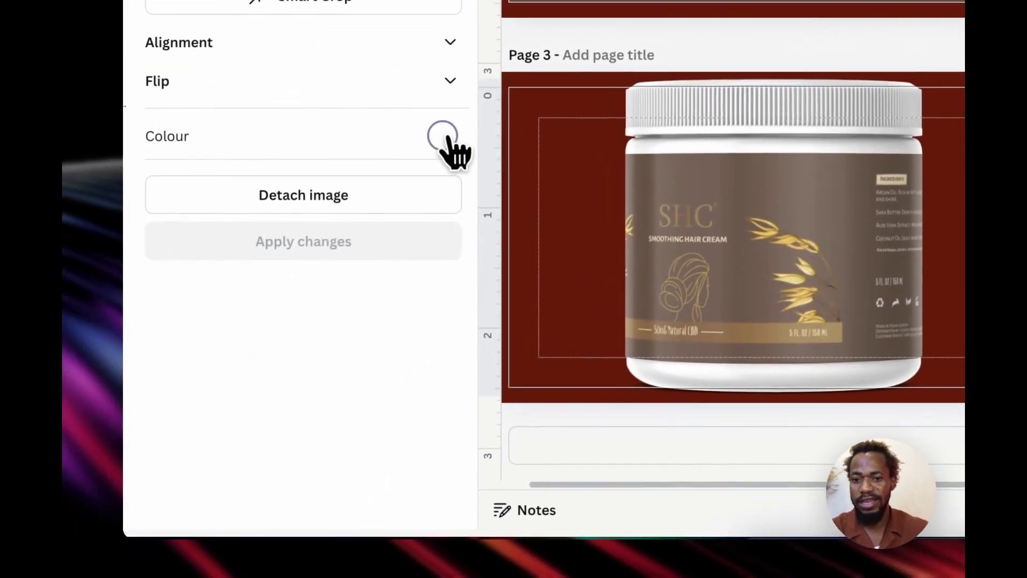
left_click(234, 301)
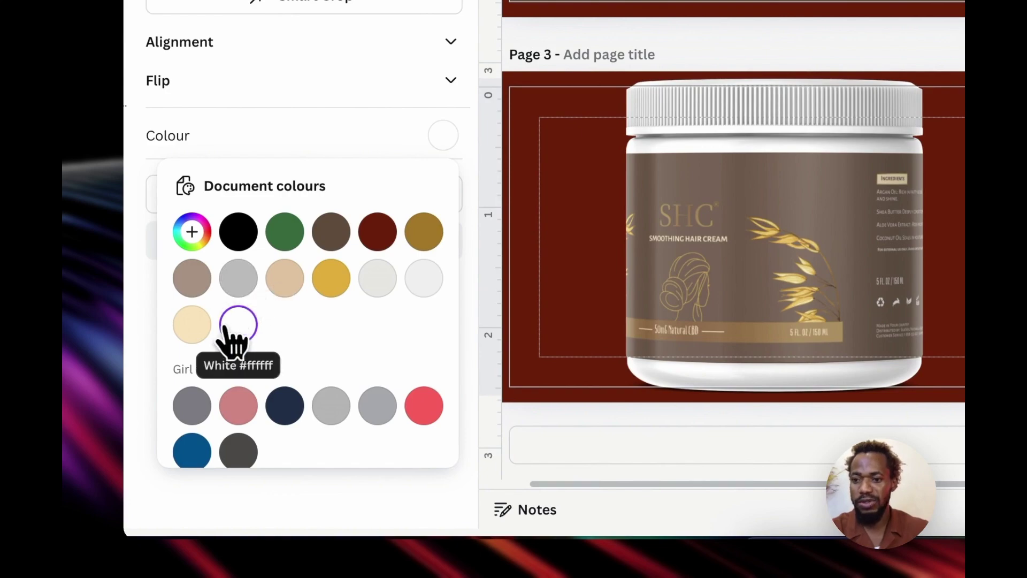
left_click(202, 242)
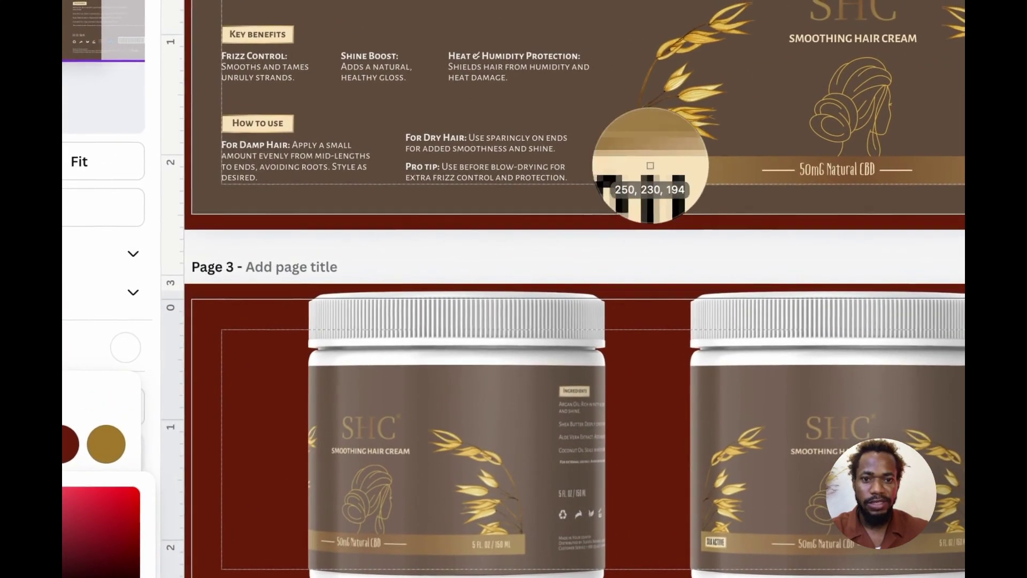
left_click(659, 168)
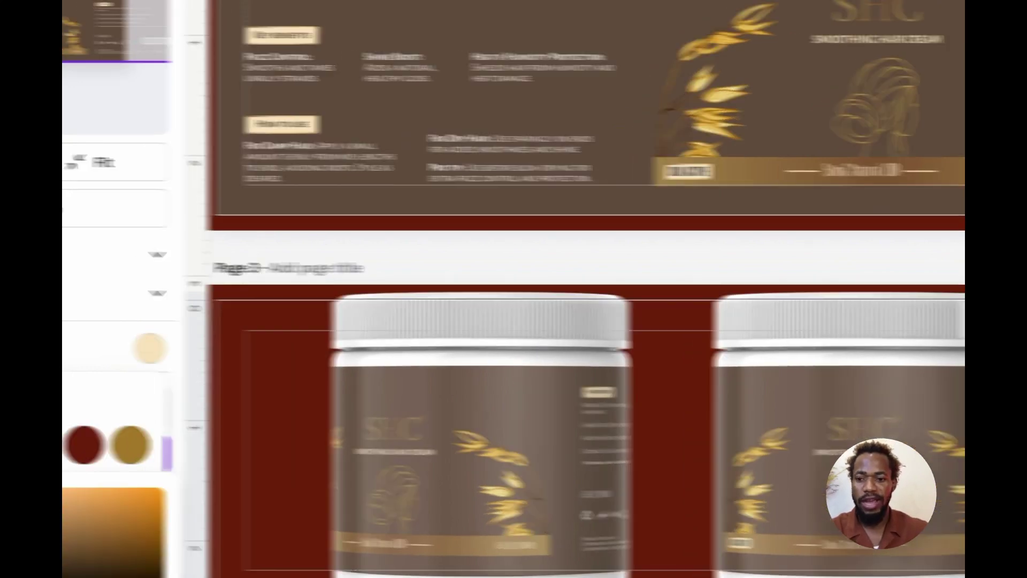
key("Escape")
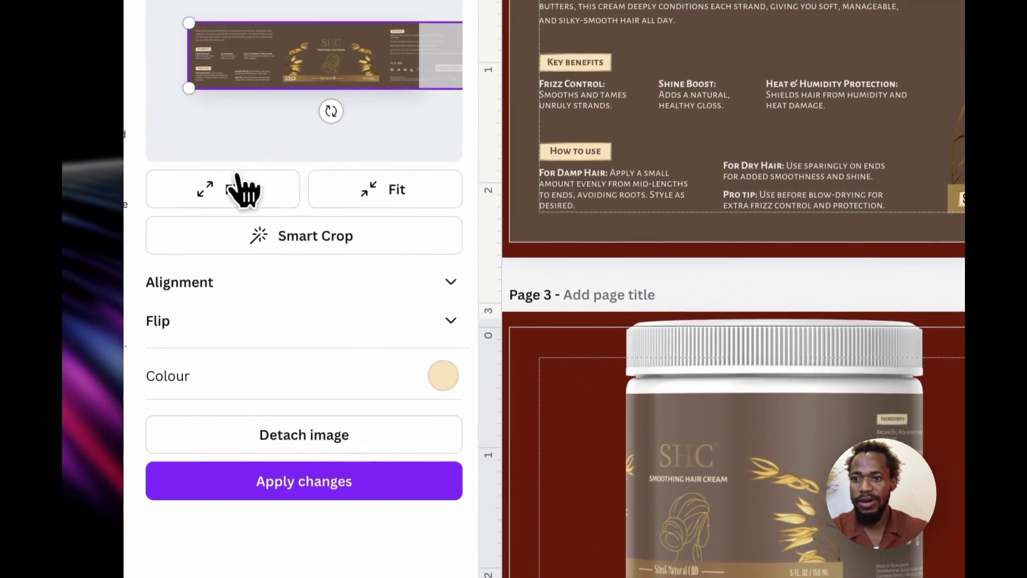
left_click(332, 464)
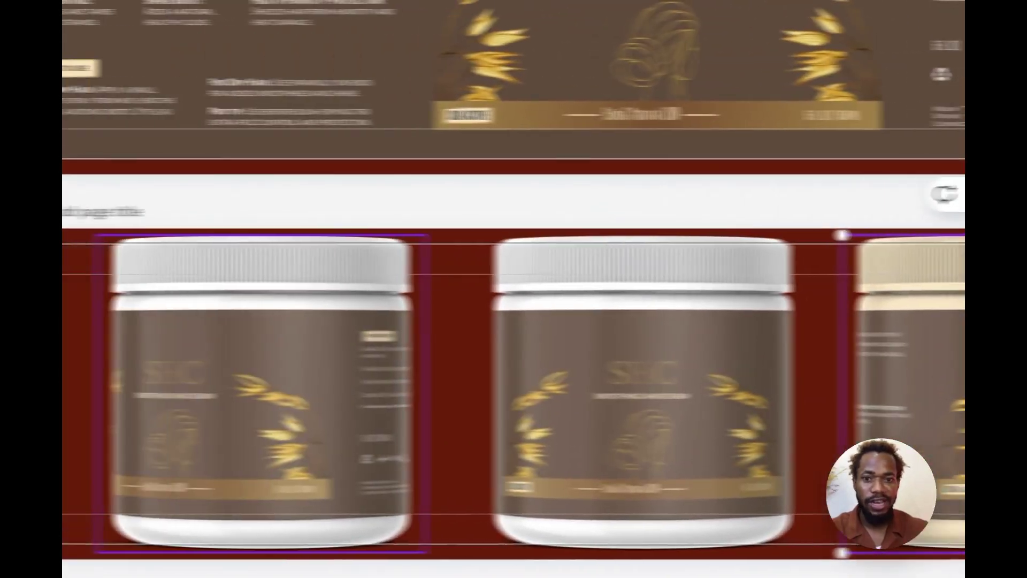
Recolour the first jar gold and the middle front-facing jar near-black with #272727
left_click(107, 375)
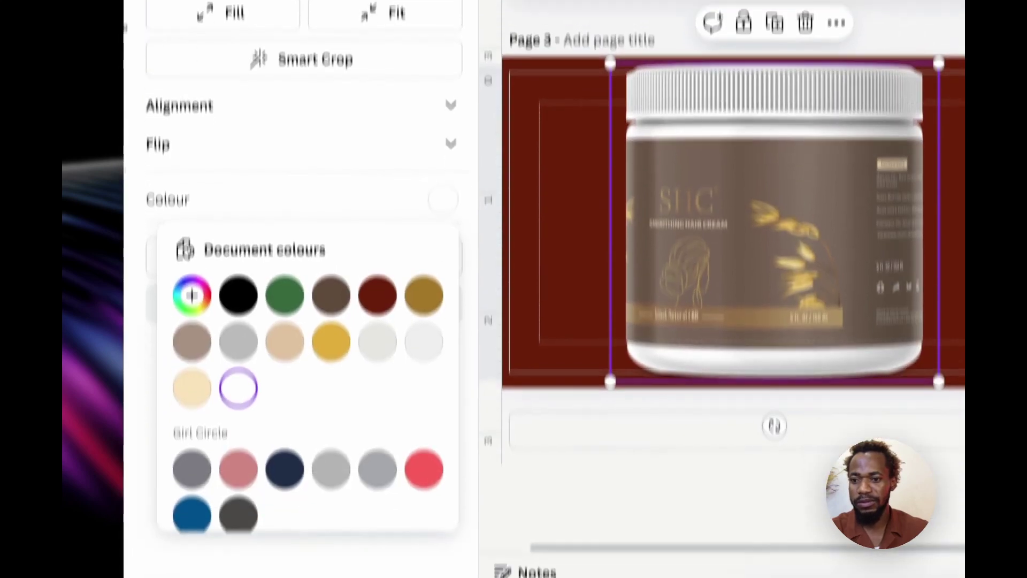
left_click(192, 295)
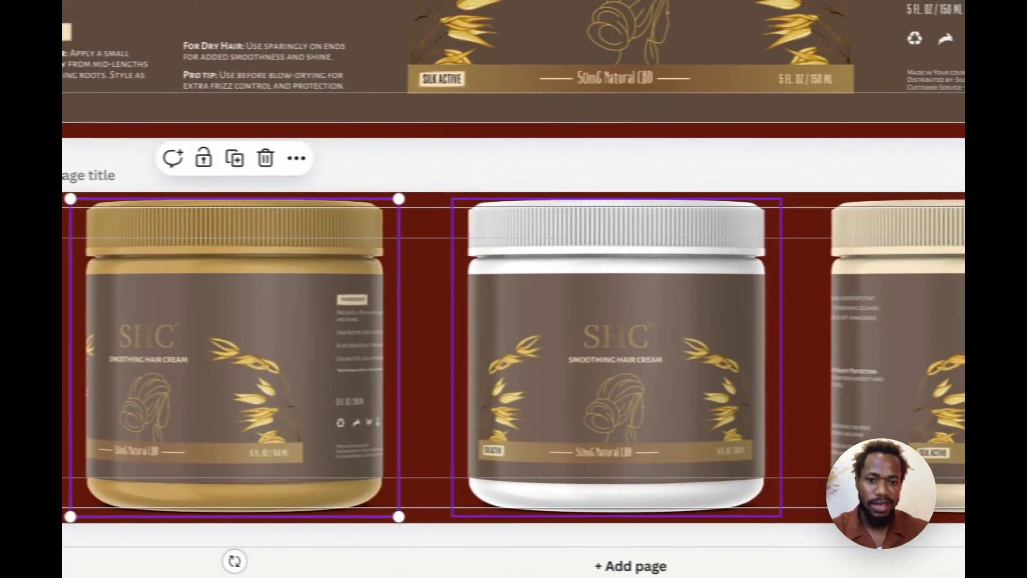
left_click(848, 363)
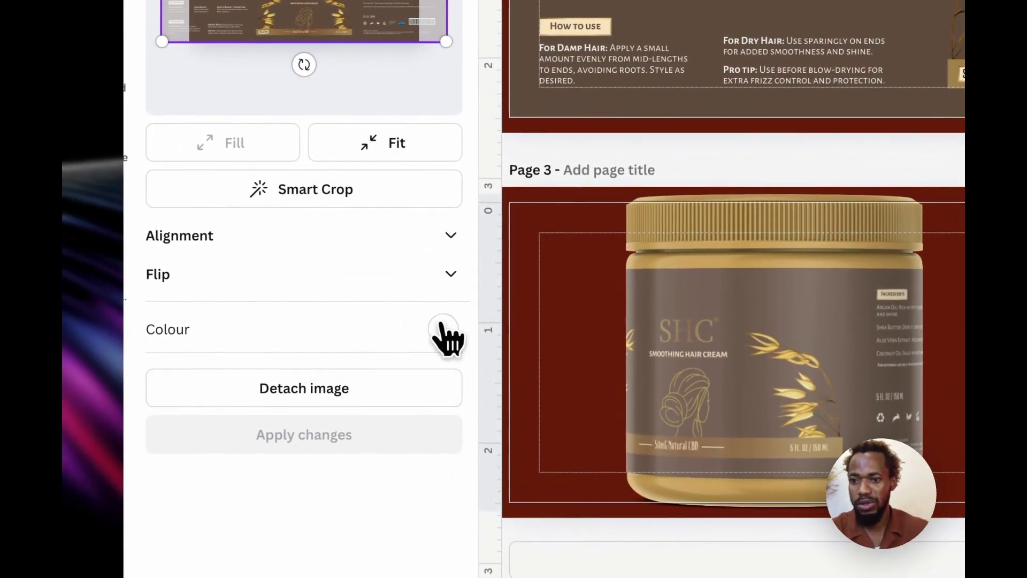
left_click(191, 428)
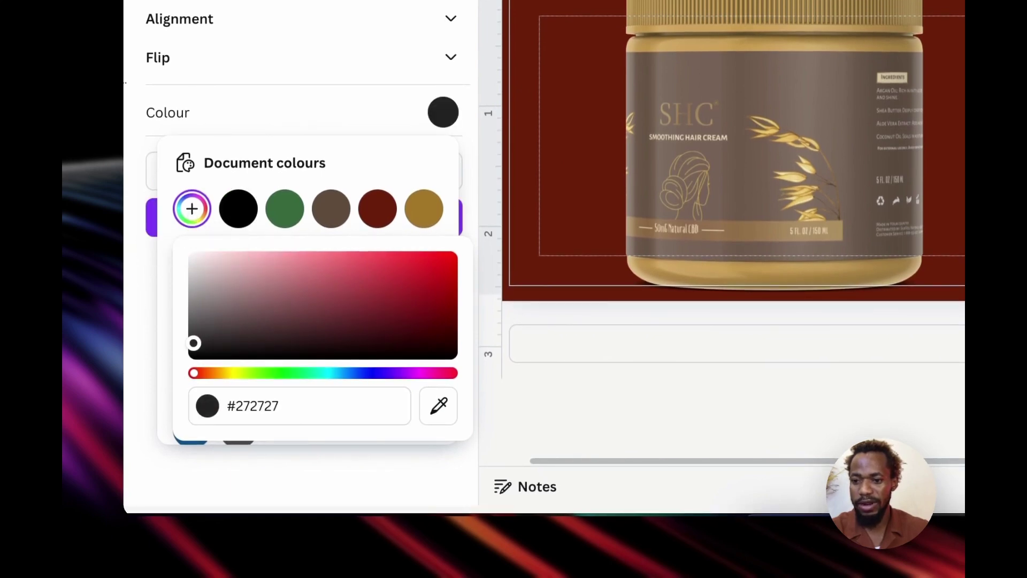
key("Escape")
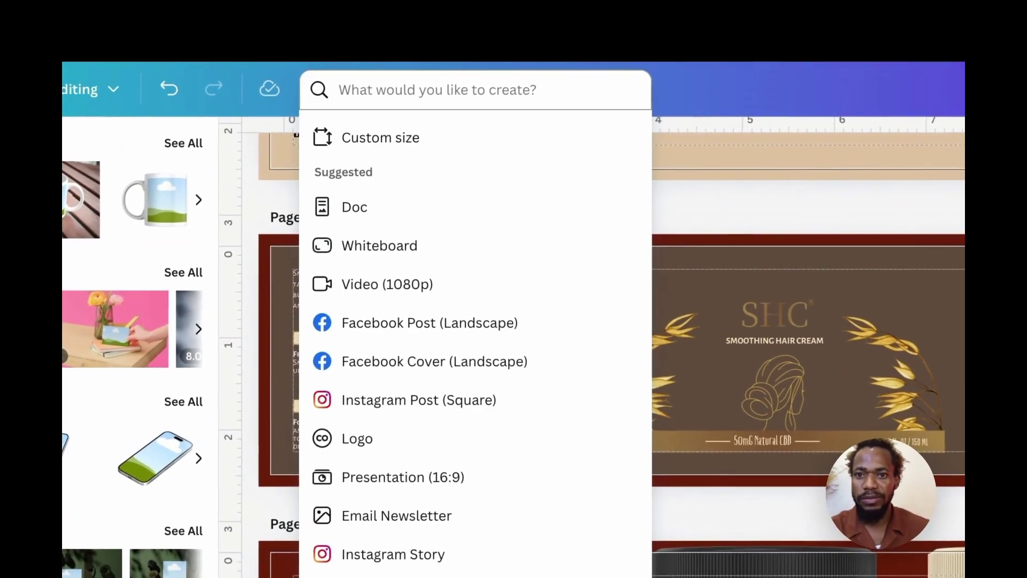
Create a new custom-size design measuring 3.3 × 3.3 in
left_click(374, 140)
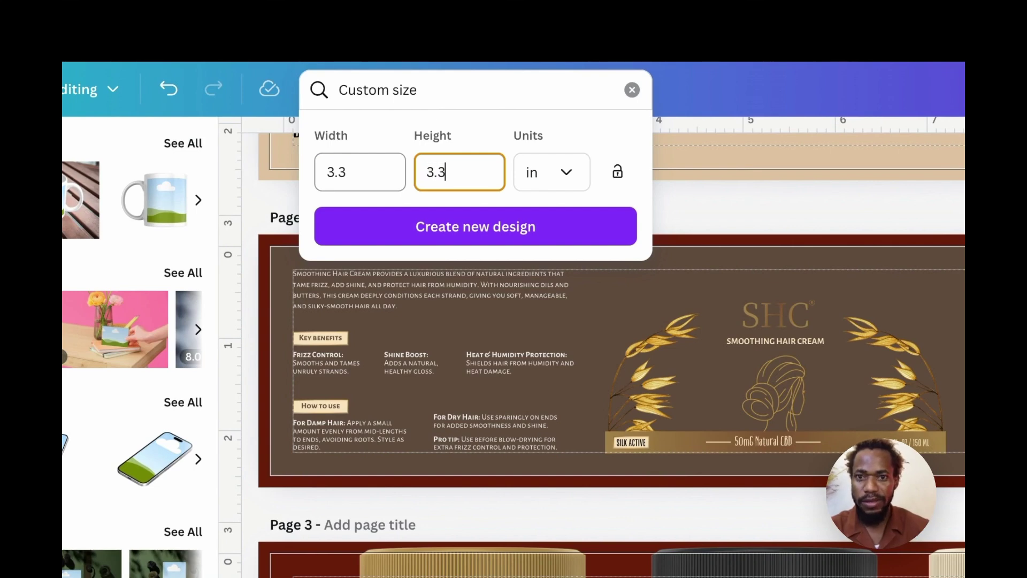
left_click(447, 239)
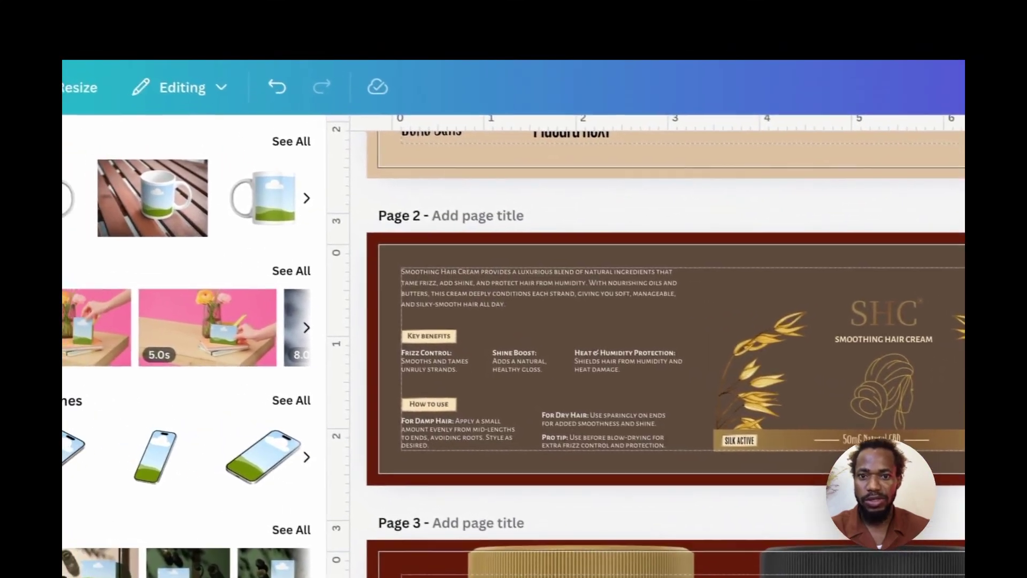
left_click_drag(306, 209, 827, 435)
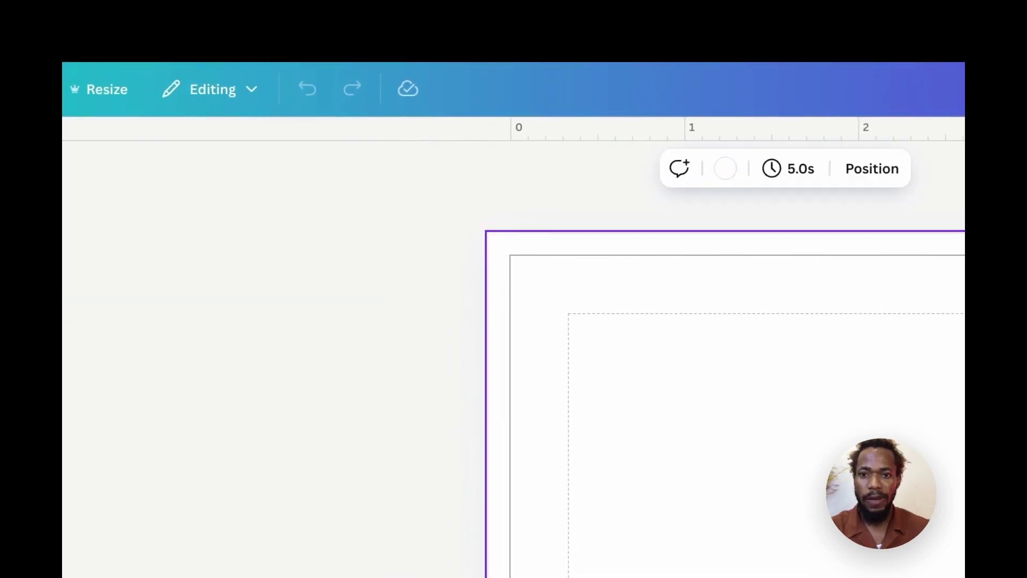
scroll(796, 543, "down", 5)
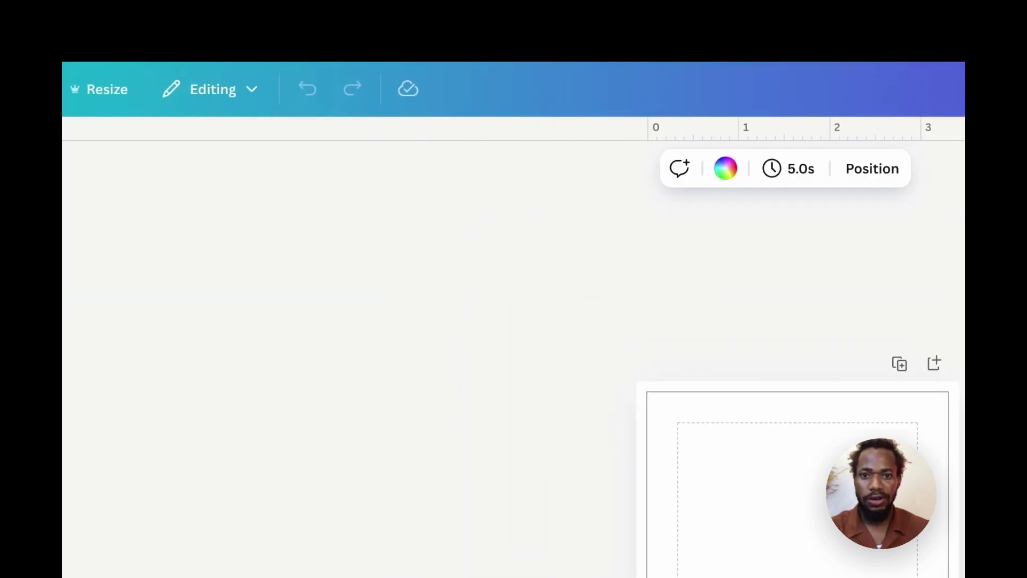
Turn off the print bleed display in the new 3.3 × 3.3 in design
left_click(106, 89)
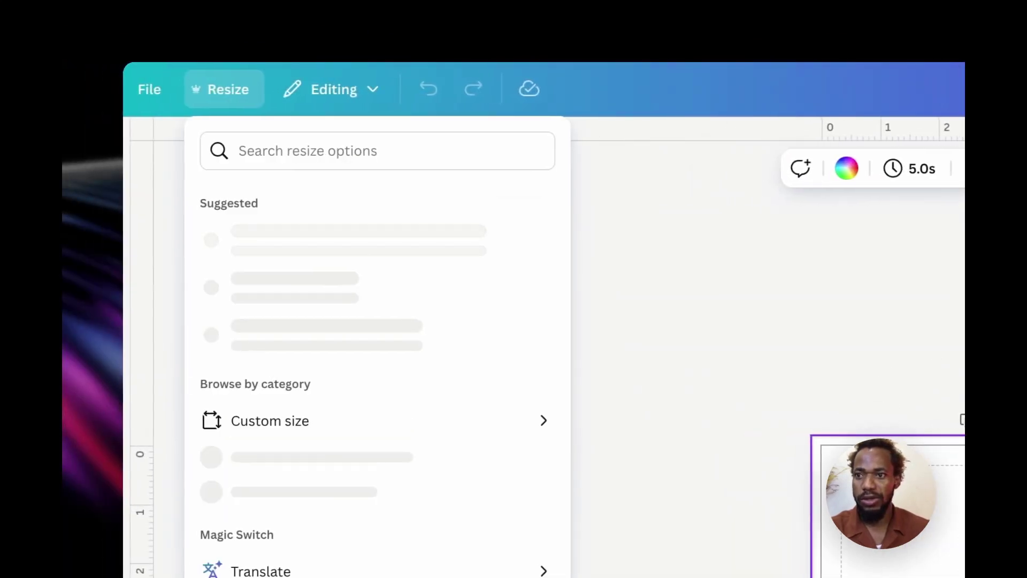
left_click(154, 92)
left_click(155, 91)
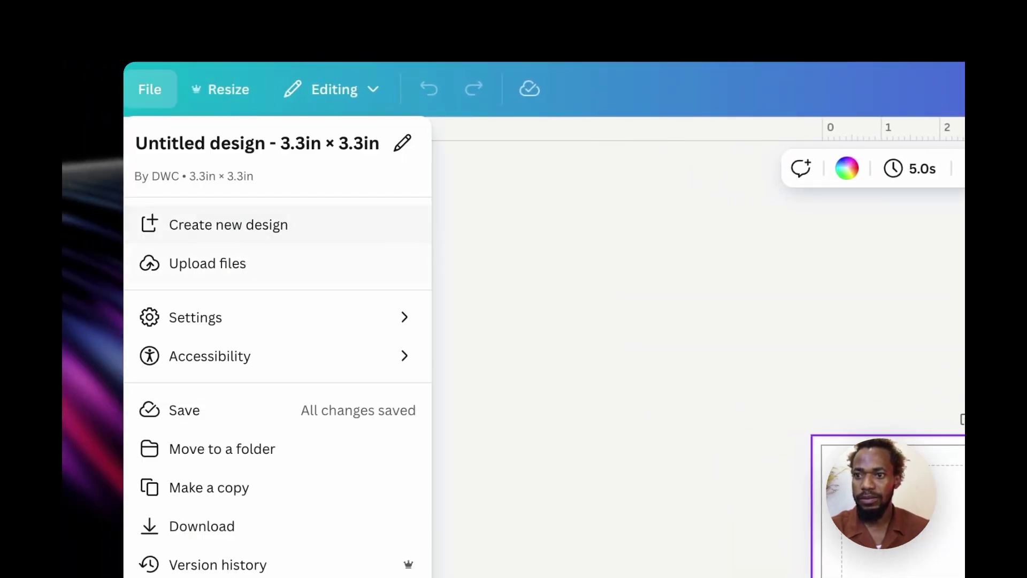
mouse_move(268, 323)
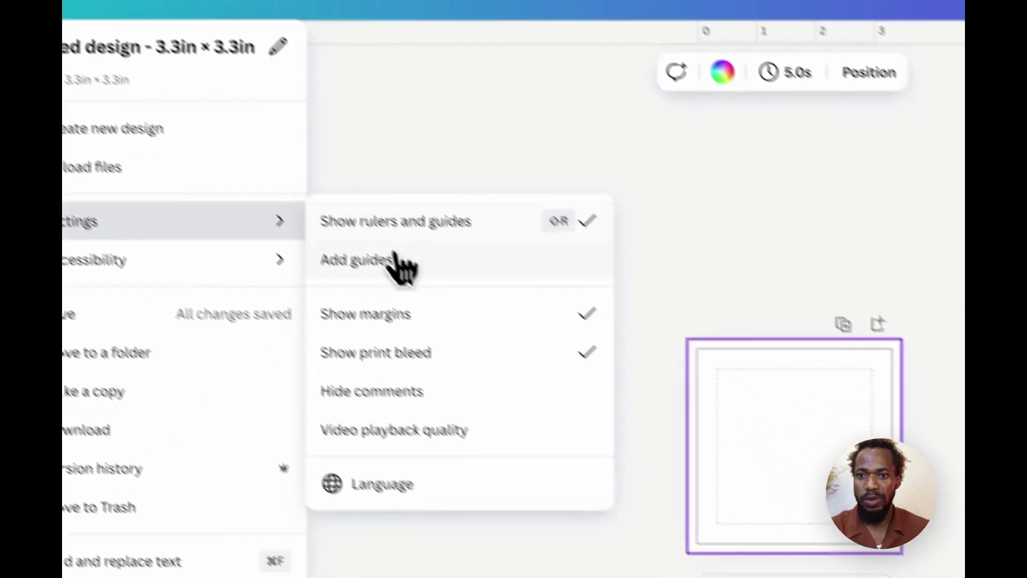
left_click(395, 327)
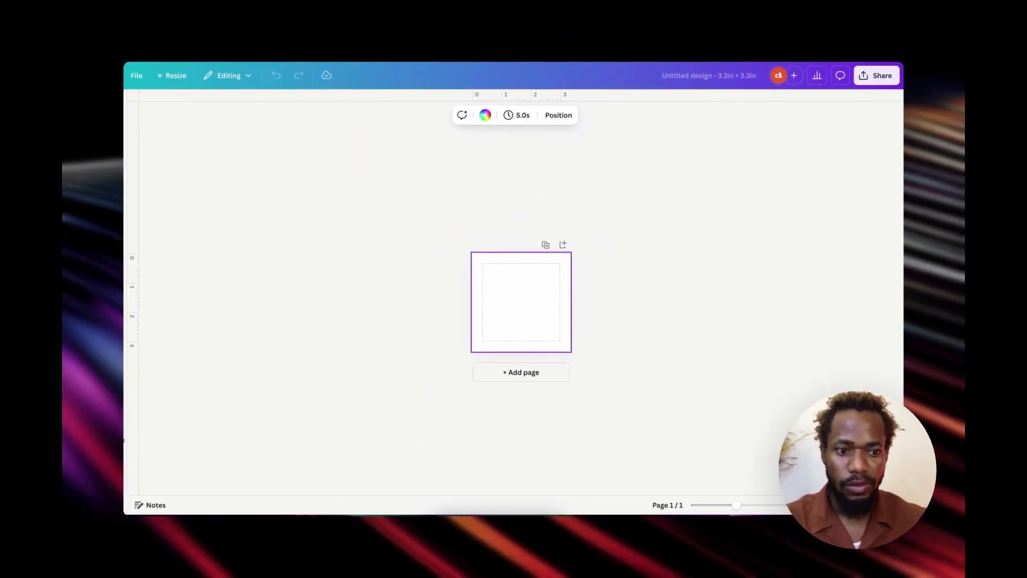
Paste the copied label artwork into the blank square page
key("super+v")
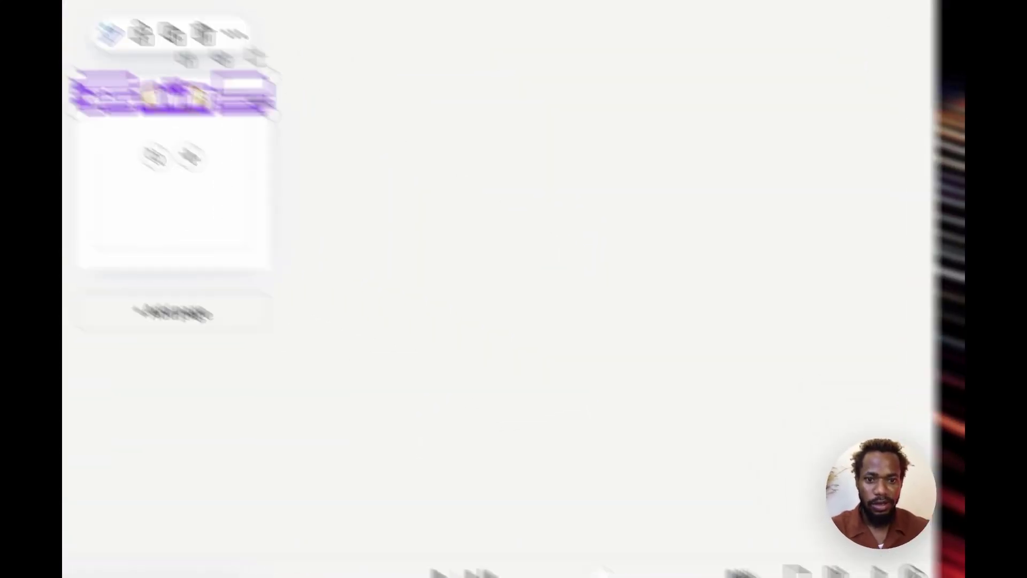
key("Escape")
key("Escape")
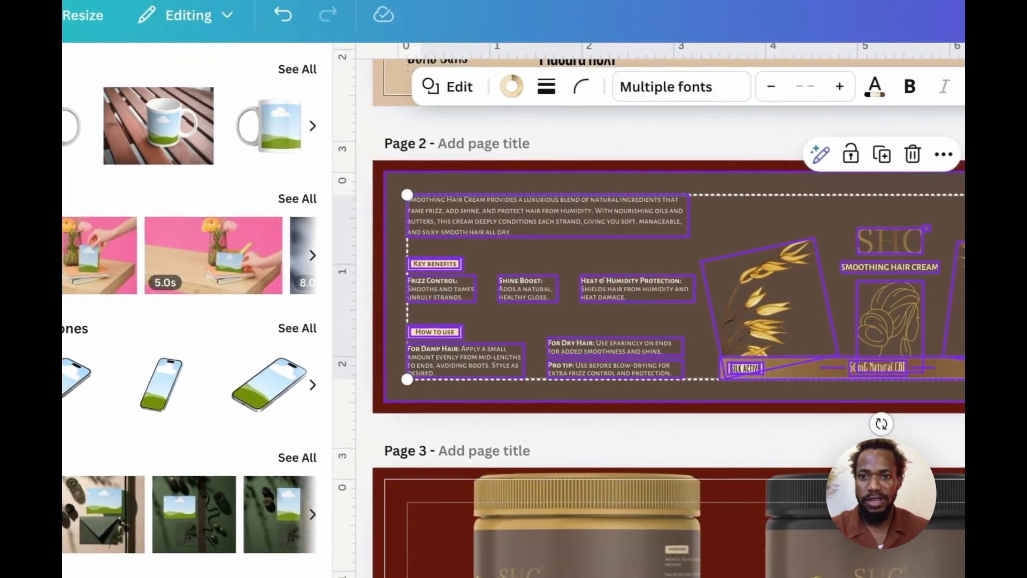
Return to the jar label design and copy the hex code of the brown background on page 2
left_click(889, 391)
left_click(621, 142)
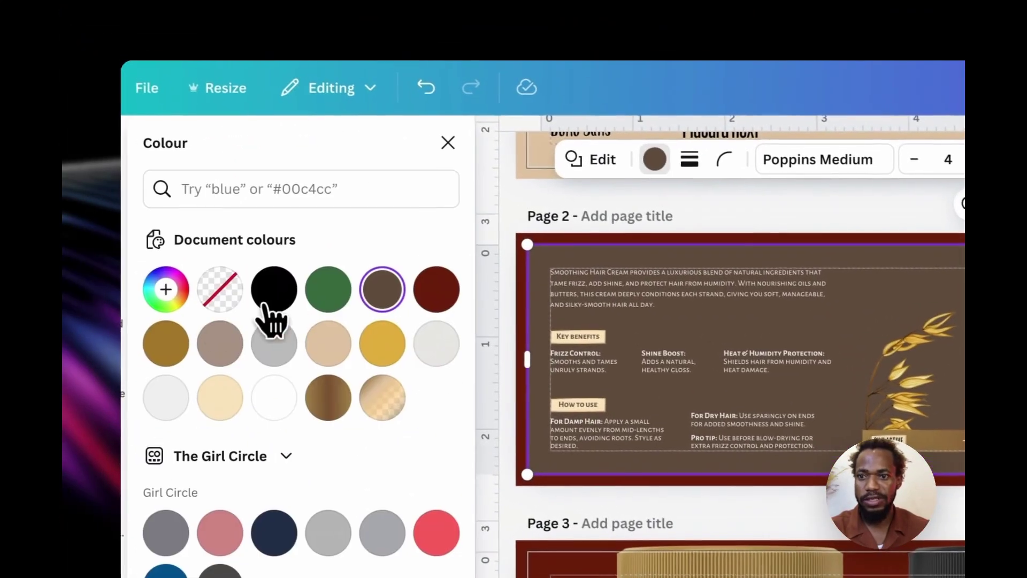
left_click(132, 274)
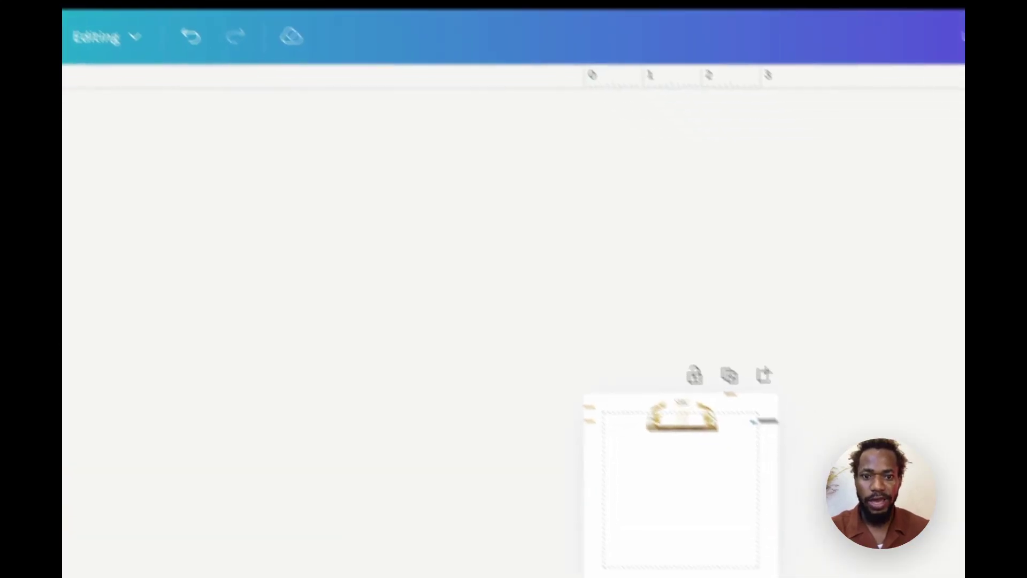
left_click(680, 491)
key("ctrl+v")
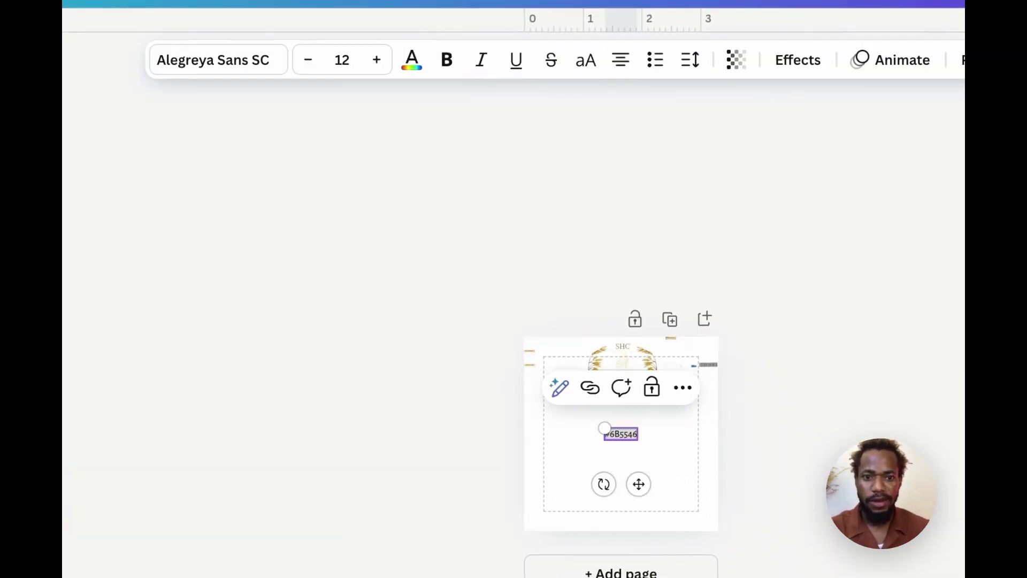
key("Delete")
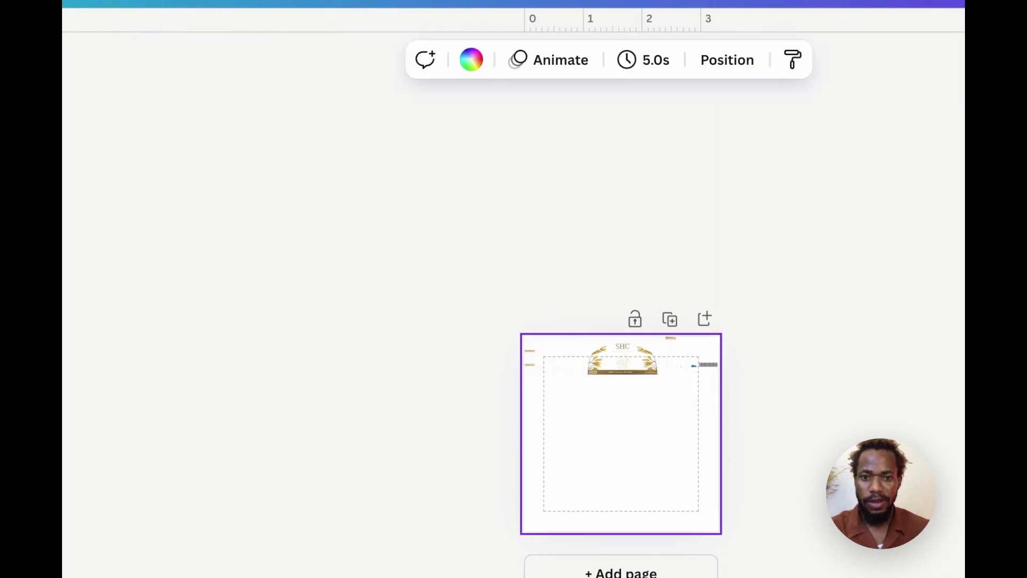
Set the square page's background to the label's brown, #6B5546
left_click(471, 59)
left_click(0, 189)
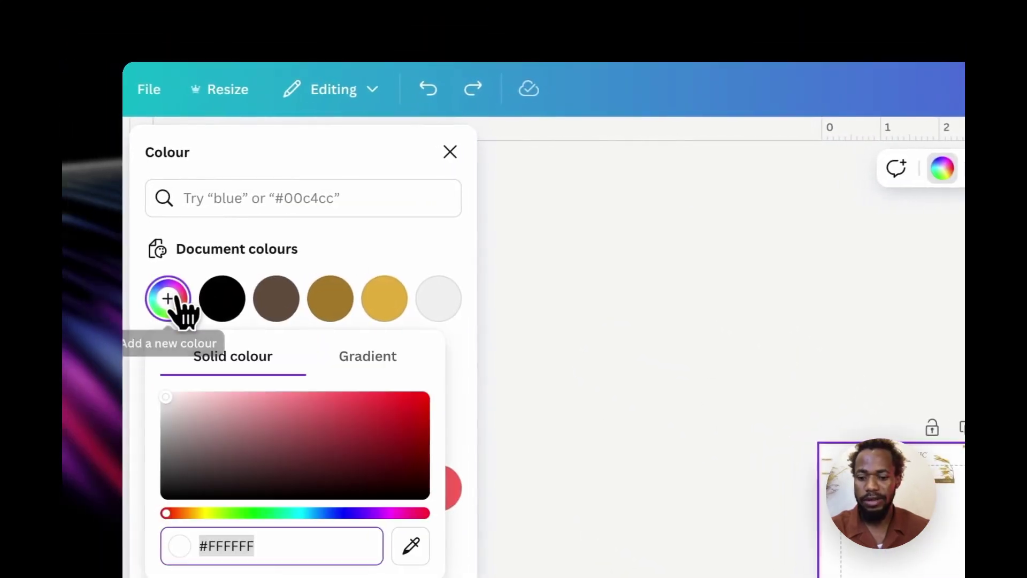
type("#6B5546")
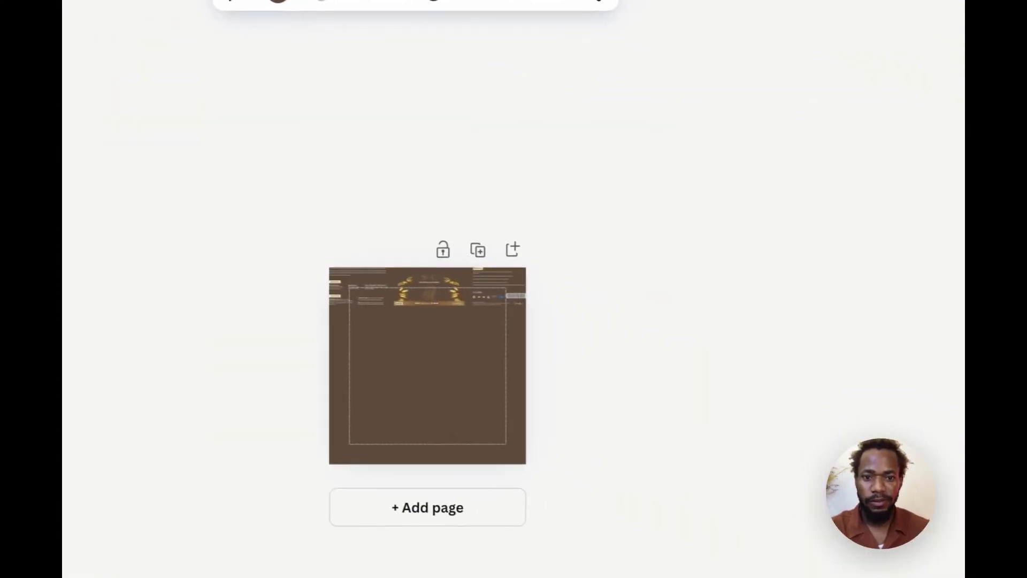
scroll(430, 367, "up", 5)
left_click_drag(178, 135, 267, 150)
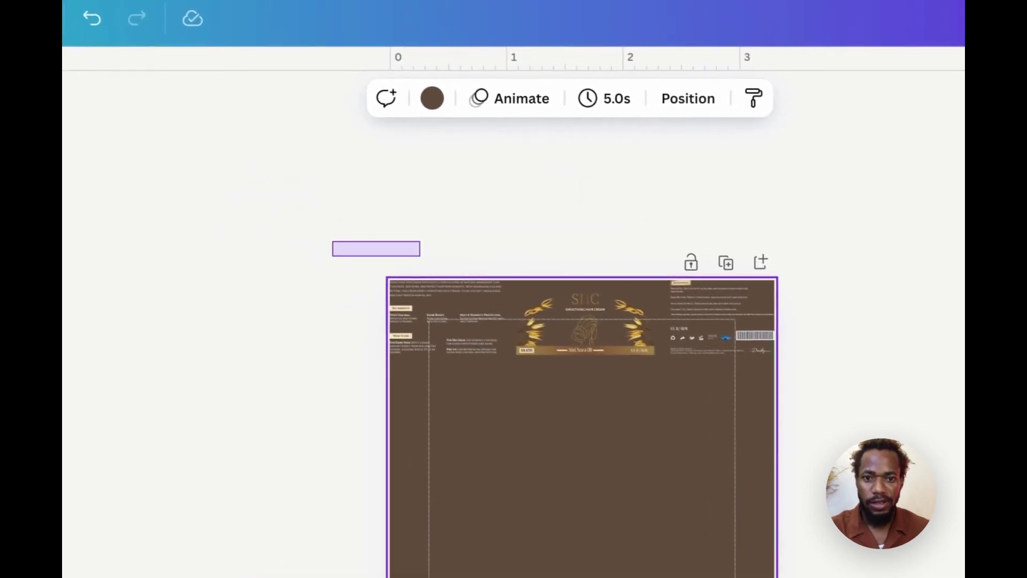
left_click_drag(420, 256, 950, 392)
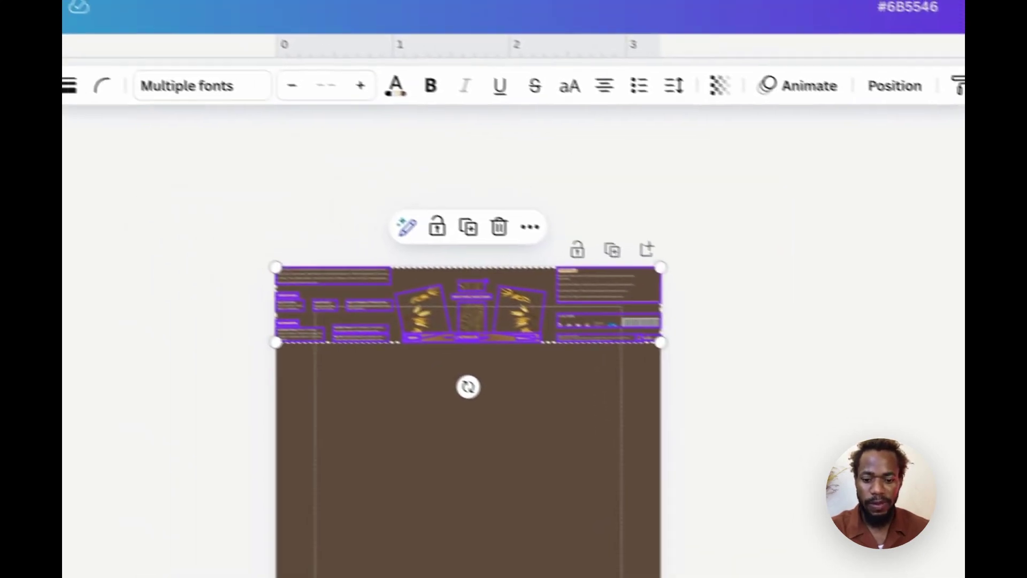
key("Escape")
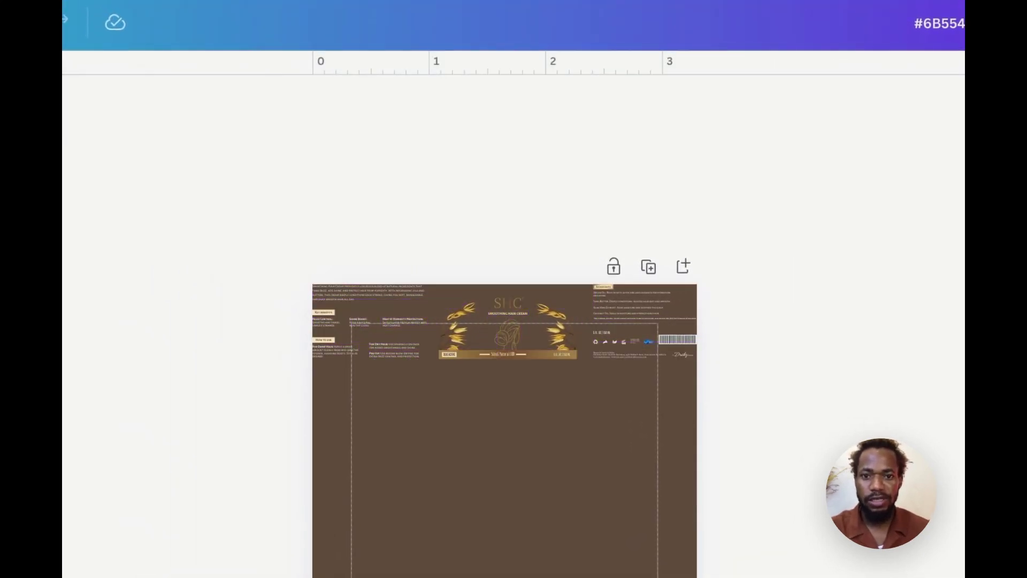
left_click(508, 337)
key("Escape")
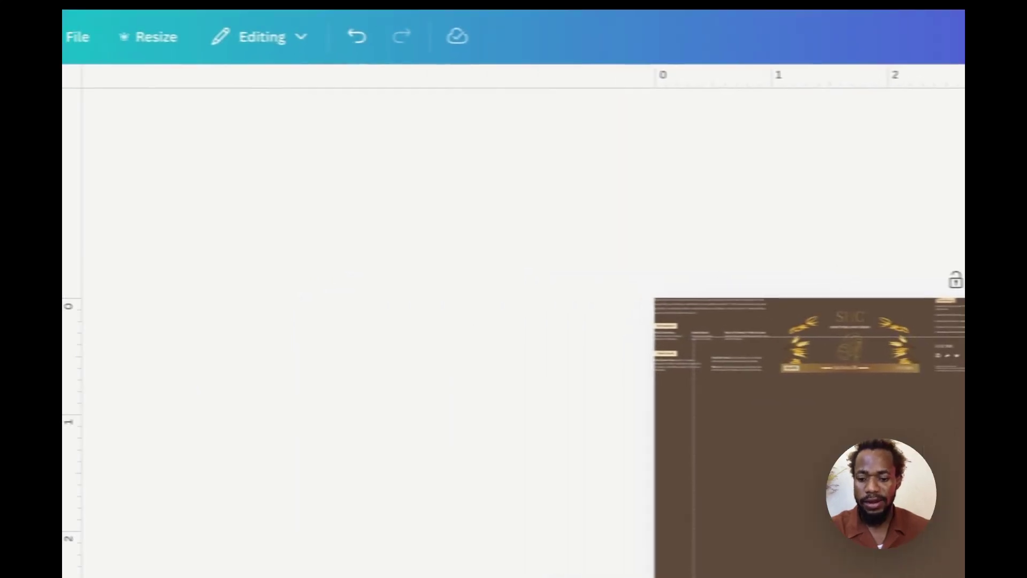
Add a circle shape from the elements library to the centre of the square page
left_click(89, 171)
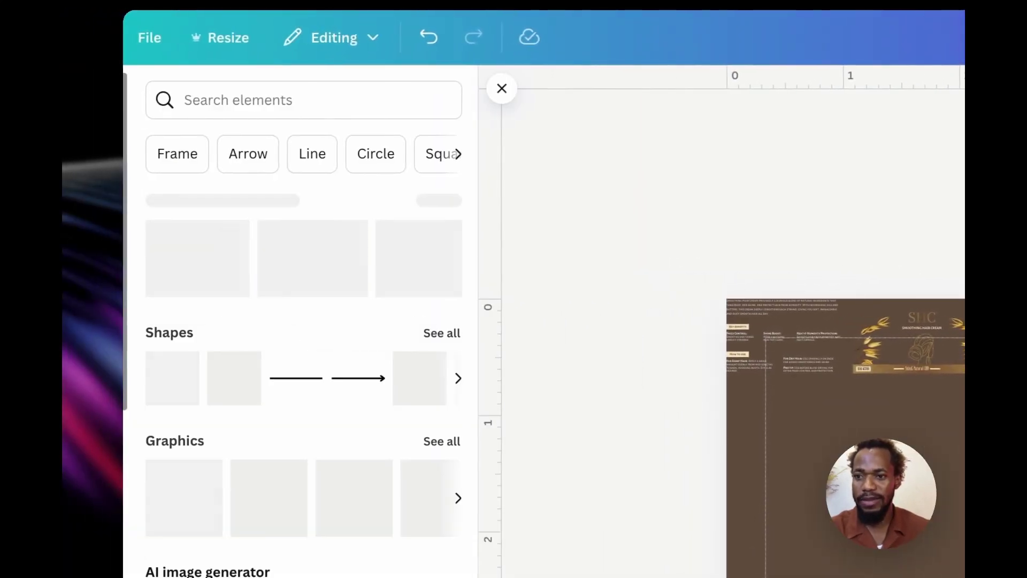
left_click(418, 390)
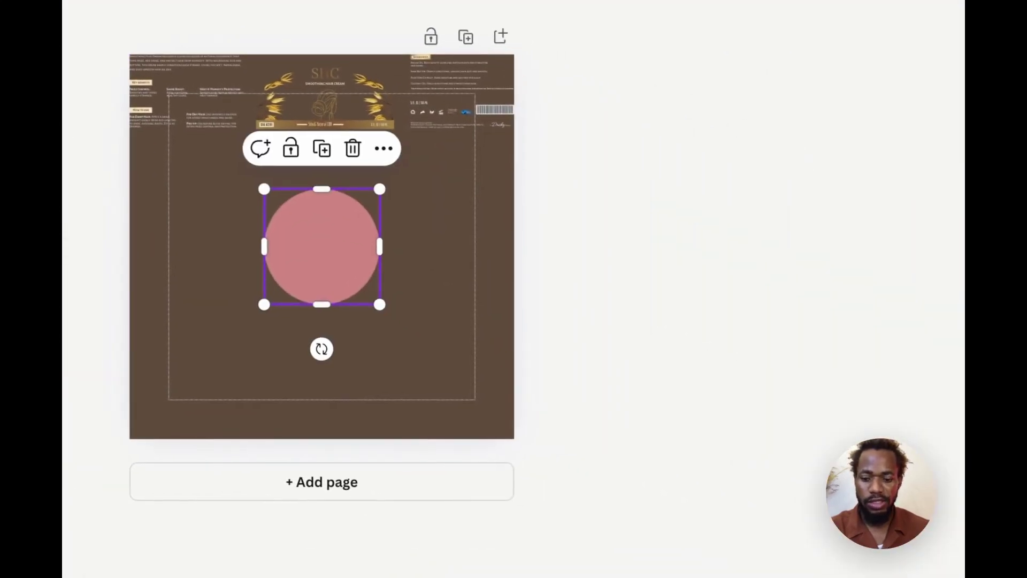
Enlarge the circle to fill the square page and move the label artwork down onto the circle's middle
left_click_drag(378, 303, 511, 438)
left_click(570, 299)
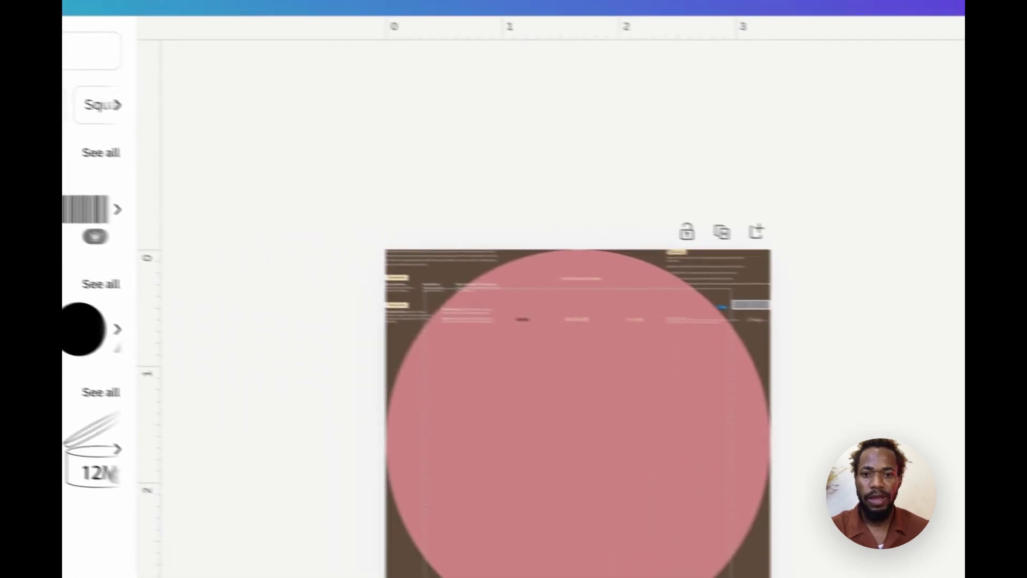
left_click_drag(296, 217, 836, 365)
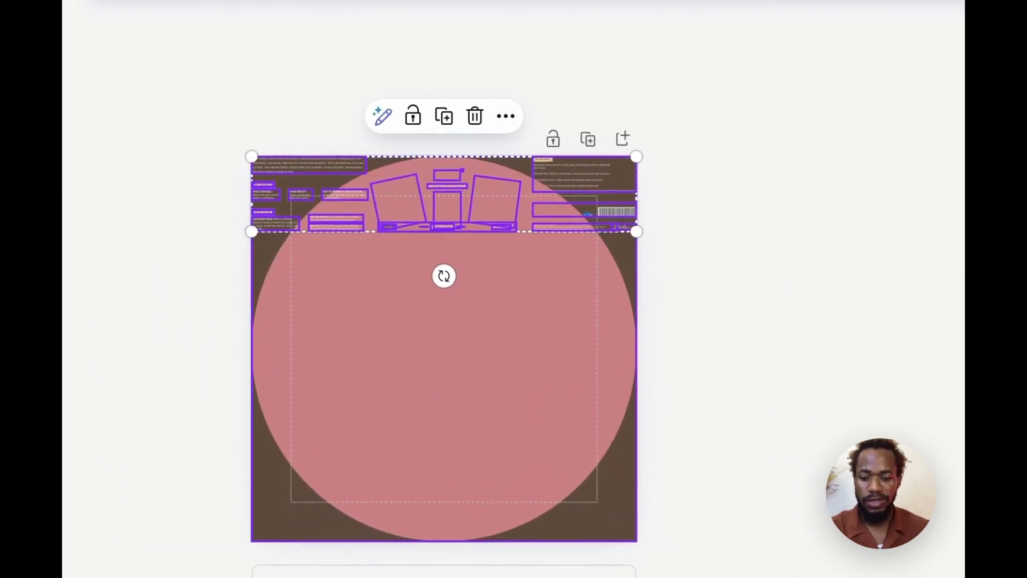
key("alt")
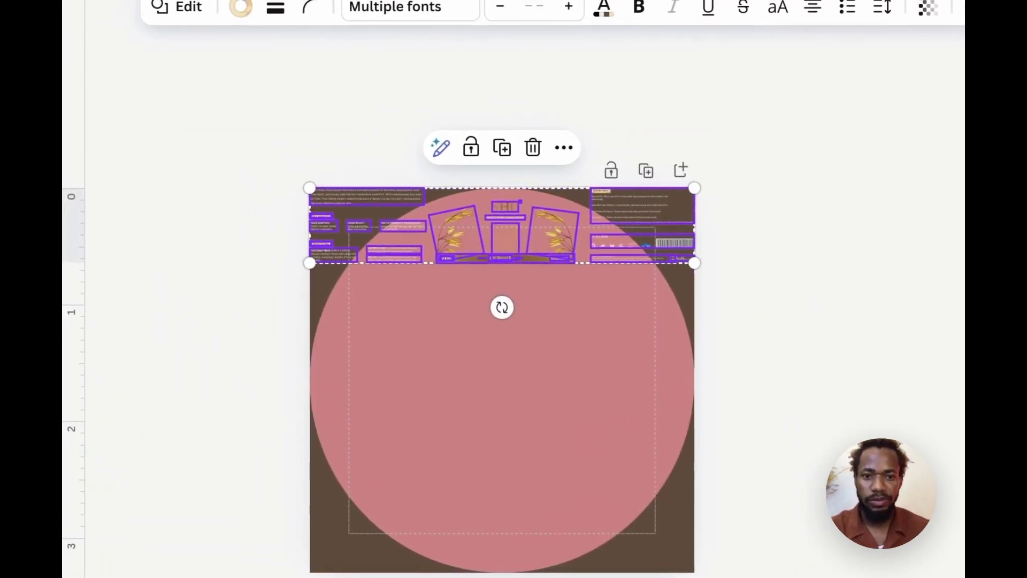
left_click_drag(502, 235, 502, 362)
left_click(748, 396)
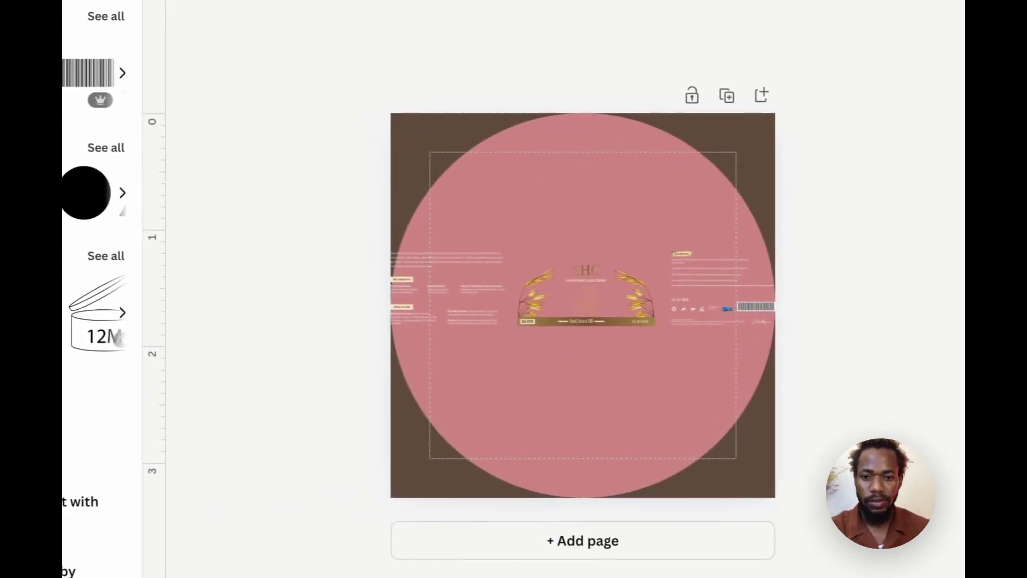
Delete the text blocks at both sides of the central artwork, including the barcode and icons
left_click_drag(321, 236, 868, 377)
left_click(868, 378)
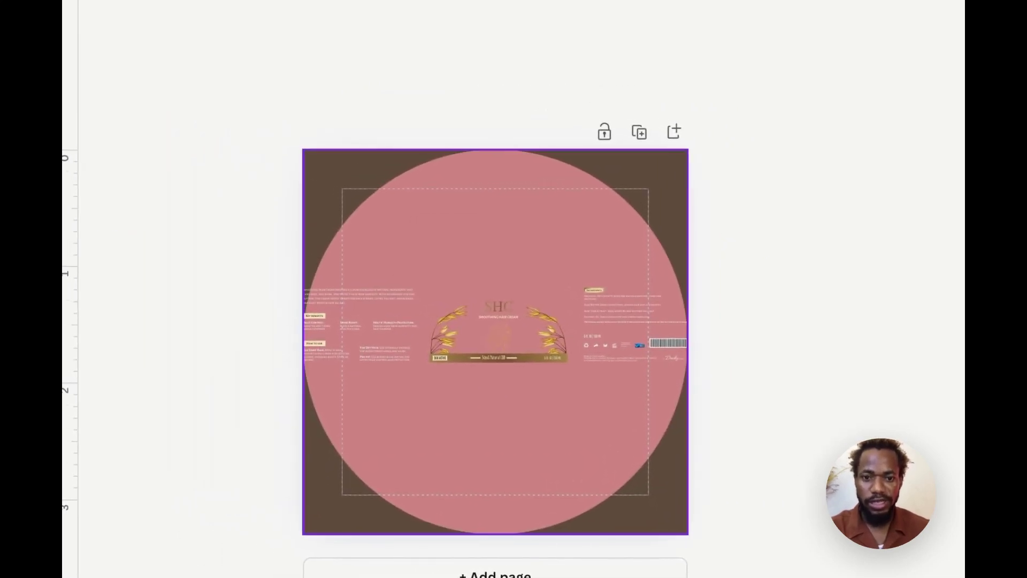
left_click_drag(210, 259, 414, 390)
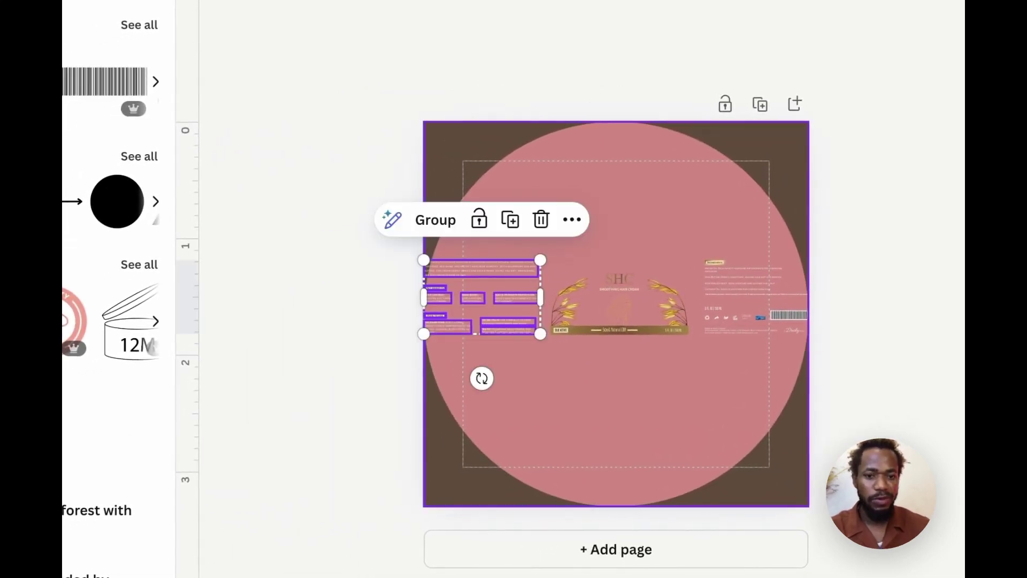
left_click_drag(952, 182, 713, 358)
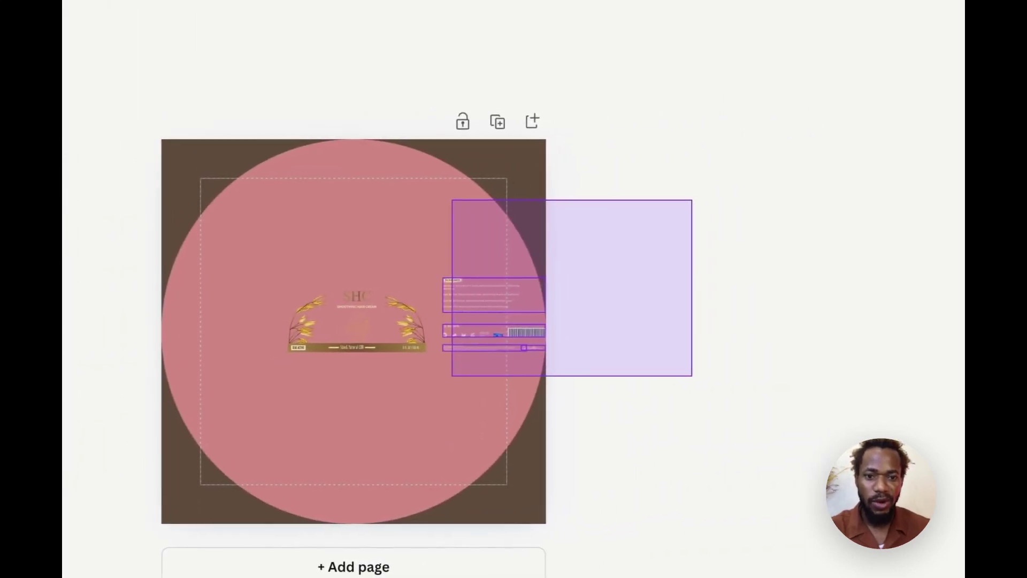
left_click_drag(437, 378, 438, 377)
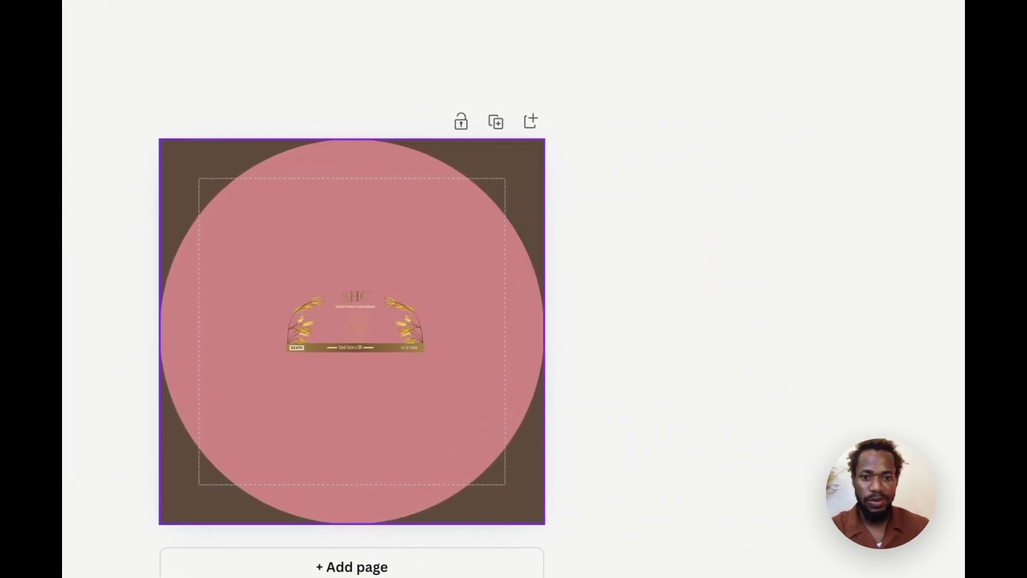
Enlarge the remaining central artwork across the circle to about 3.7 by 1.5 in
left_click_drag(120, 245, 447, 393)
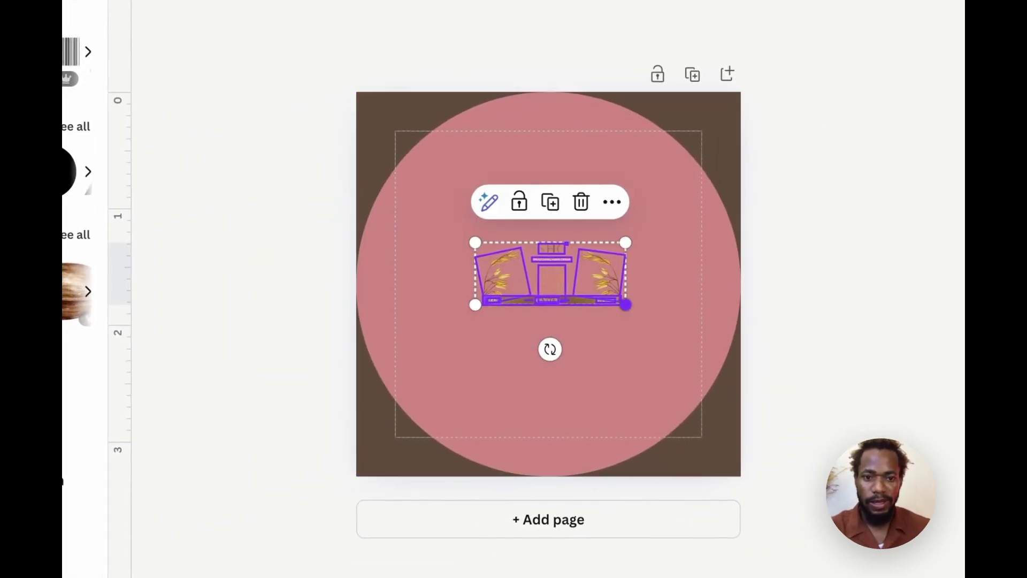
left_click_drag(625, 304, 746, 355)
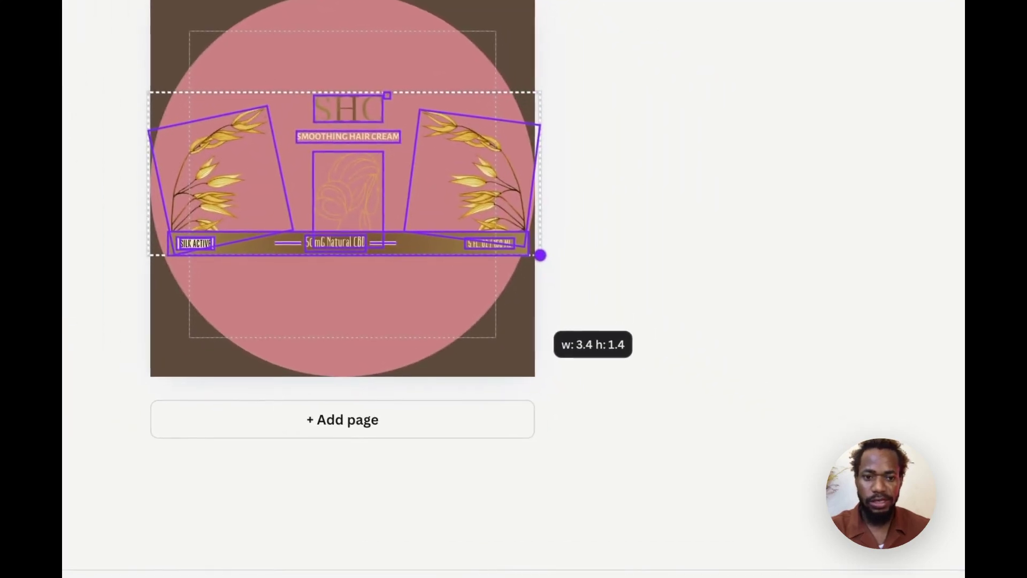
left_click_drag(540, 255, 553, 261)
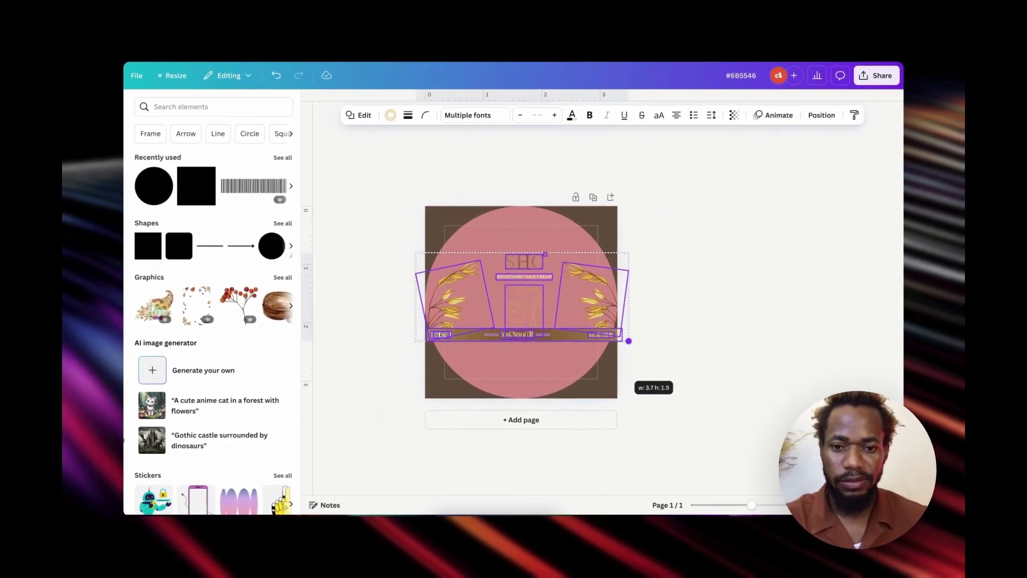
left_click_drag(629, 340, 628, 341)
left_click(661, 350)
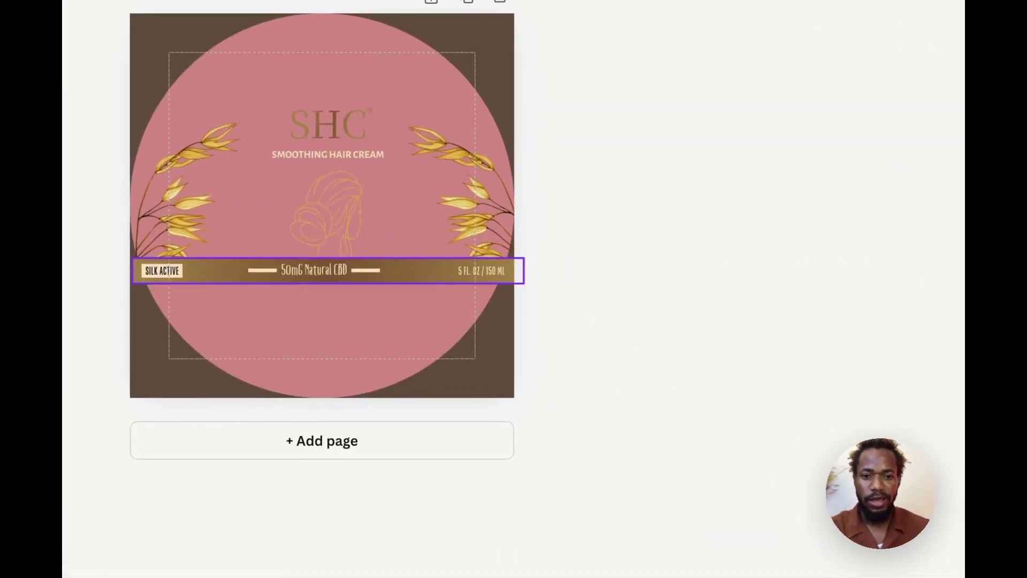
Stretch the gold band down to the page's bottom edge, about 1.2 in high
left_click(328, 275)
left_click_drag(328, 282, 351, 369)
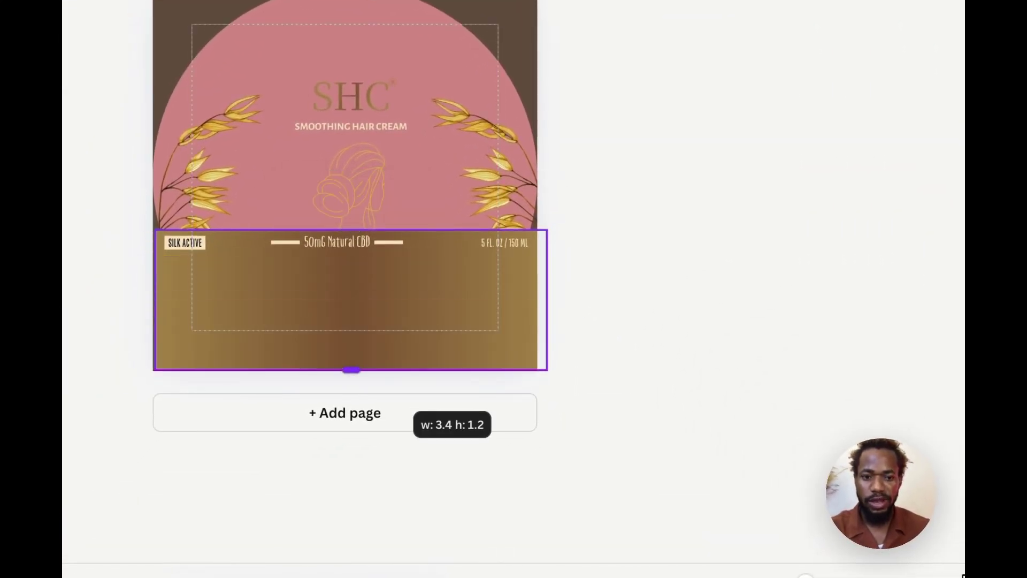
left_click(642, 375)
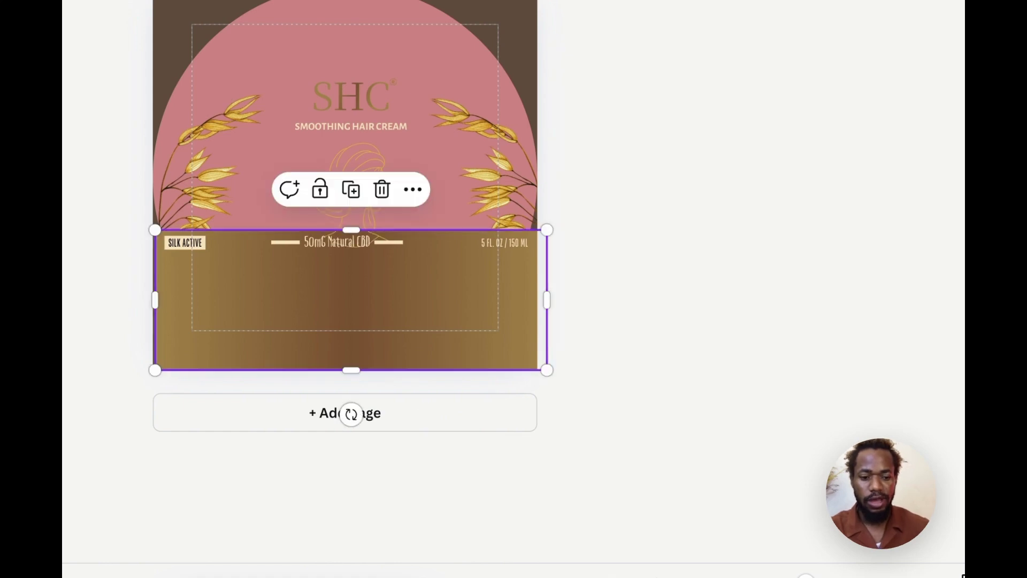
Try sending the gold band behind the pink circle, and bring it forward again
key("ctrl+[")
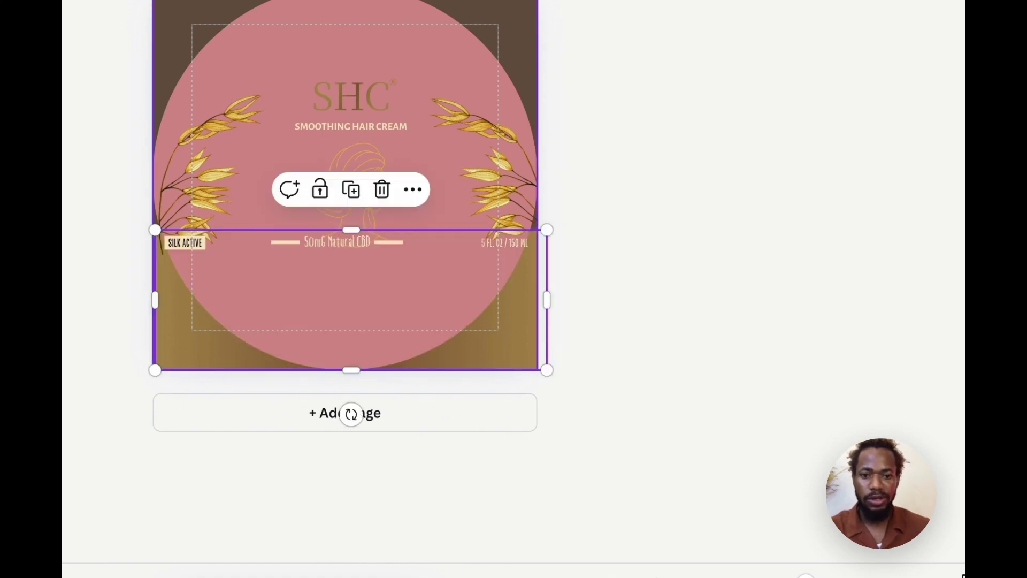
key("ctrl+]")
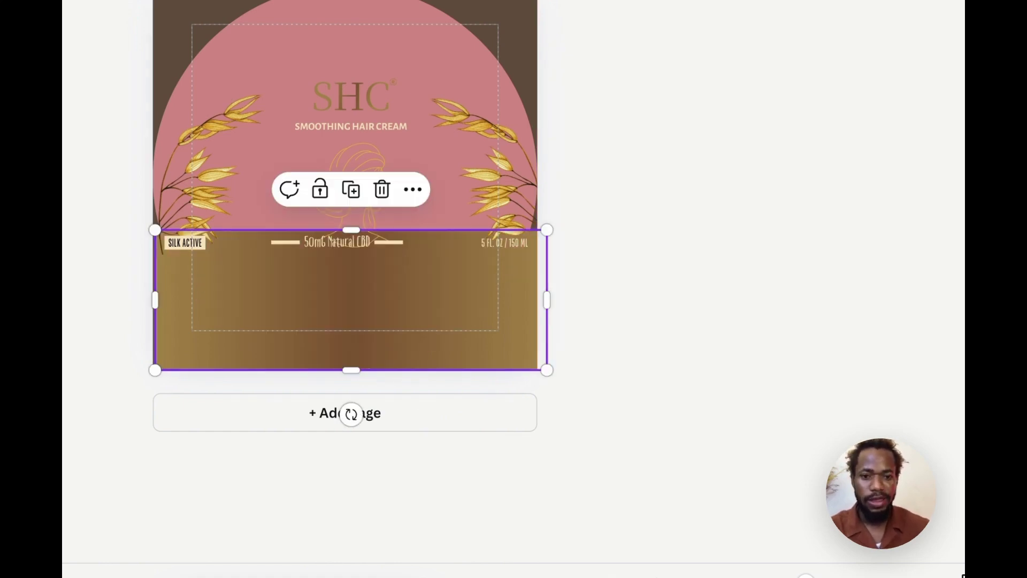
left_click(642, 256)
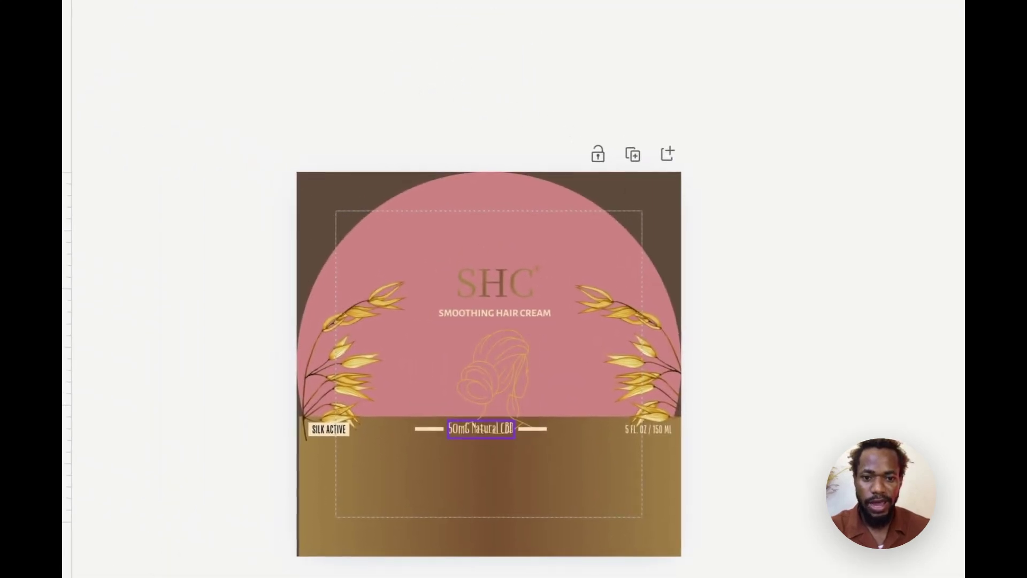
Reduce the line weight of the two lines flanking the "50mG Natural CBD" text
left_click(431, 428)
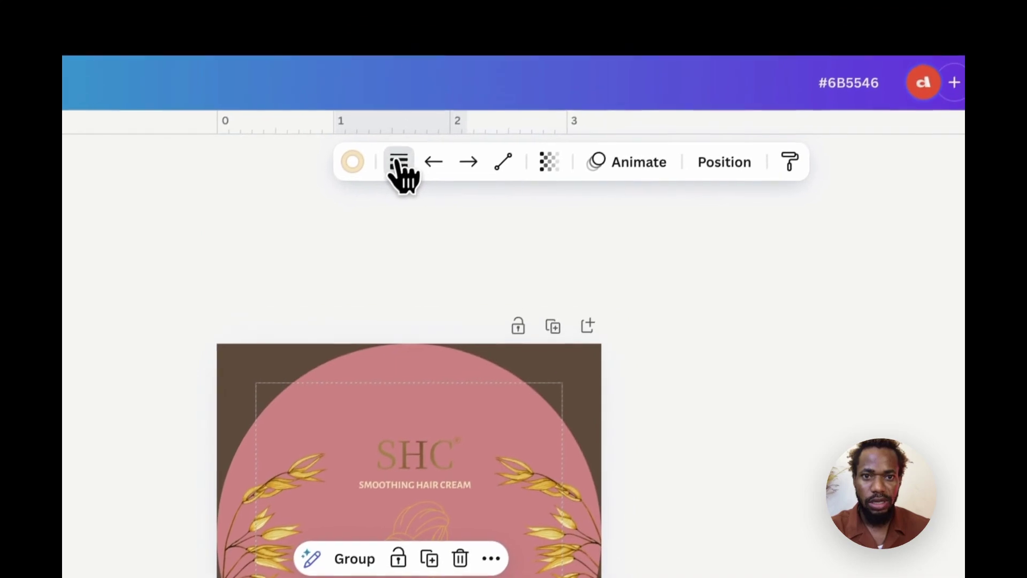
left_click(397, 170)
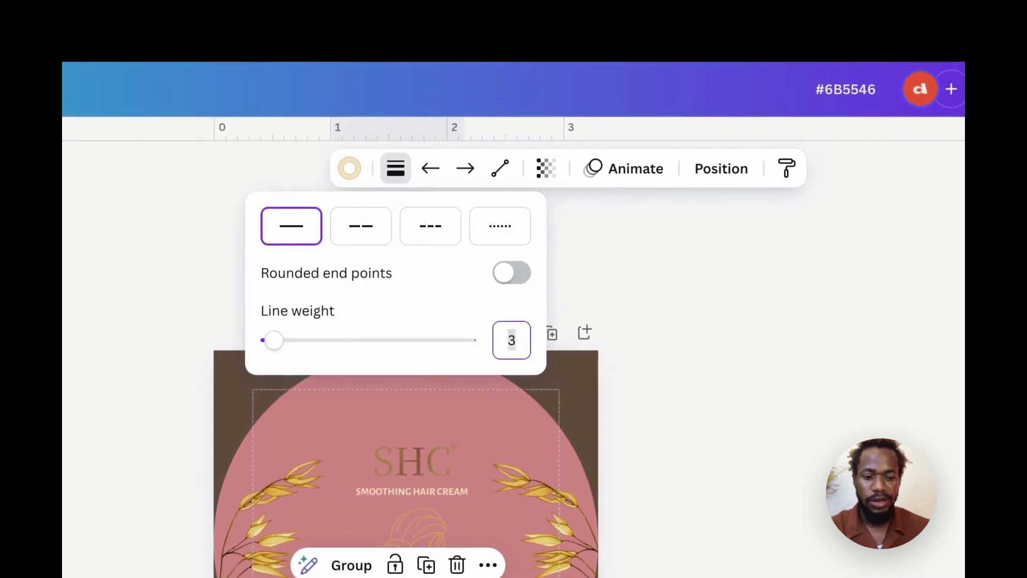
left_click(685, 412)
Move the "50mG Natural CBD" text and its two flanking lines down, clear of the woman line drawing
left_click(548, 532)
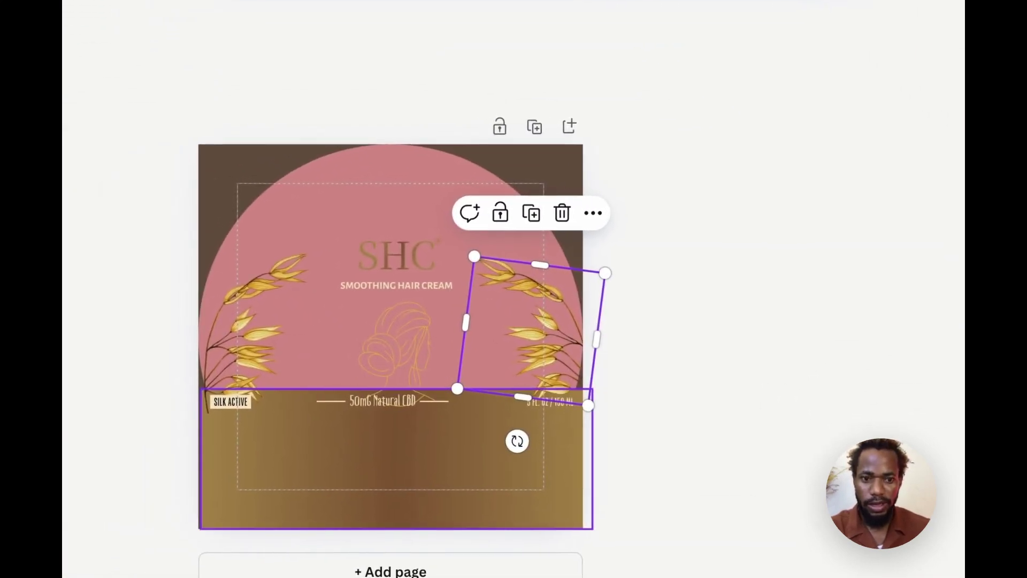
left_click(383, 402)
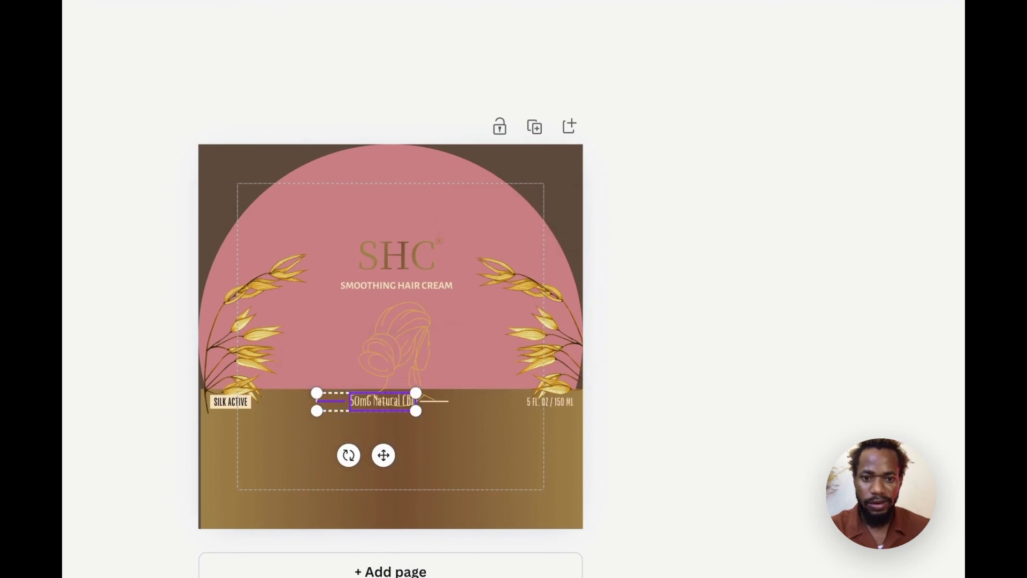
key("Down")
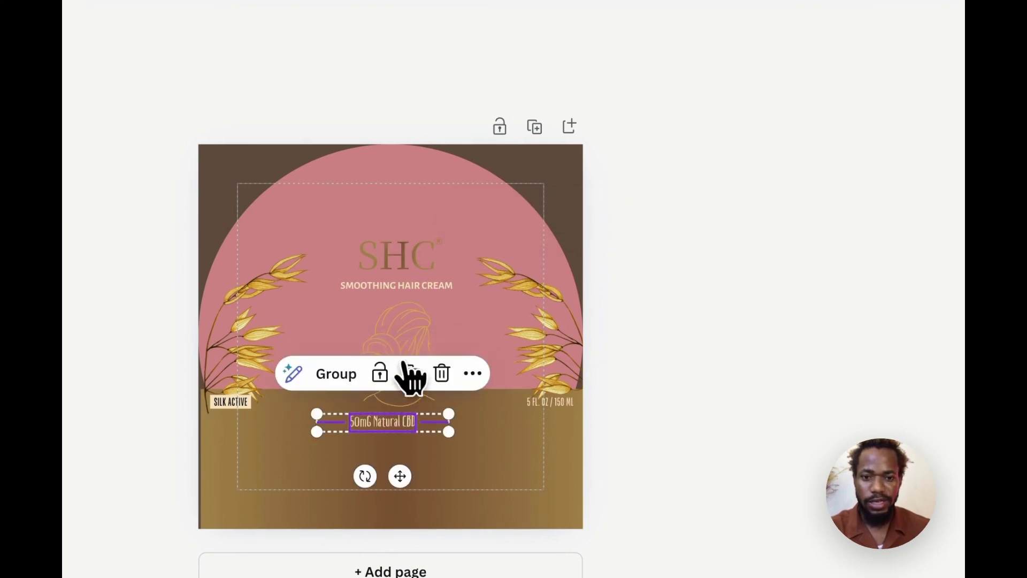
left_click(408, 382)
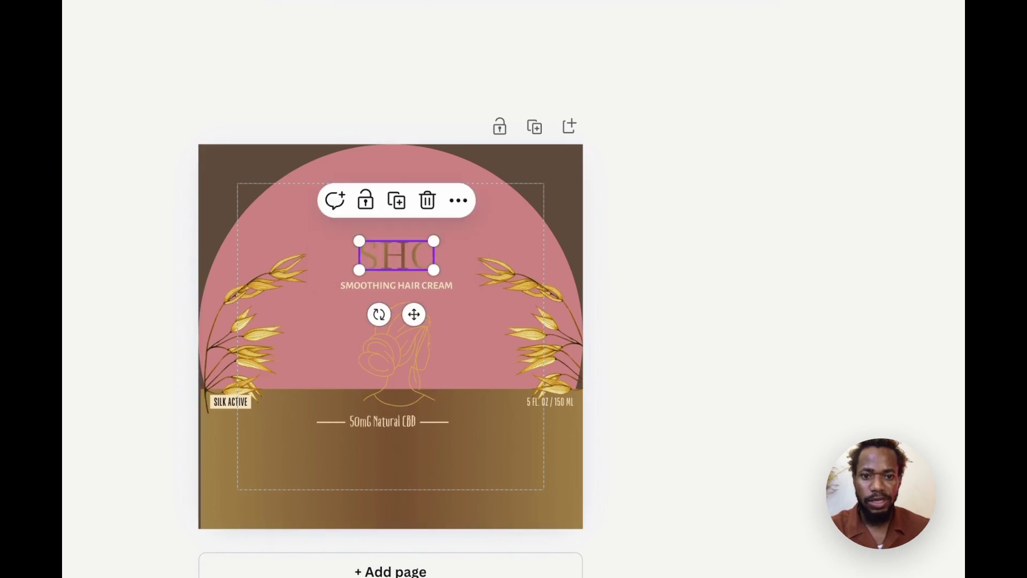
Move the SHC logo and "SMOOTHING HAIR CREAM" text up and enlarge them, and slightly enlarge the woman line drawing
left_click_drag(335, 95, 440, 269)
left_click(390, 320, "shift")
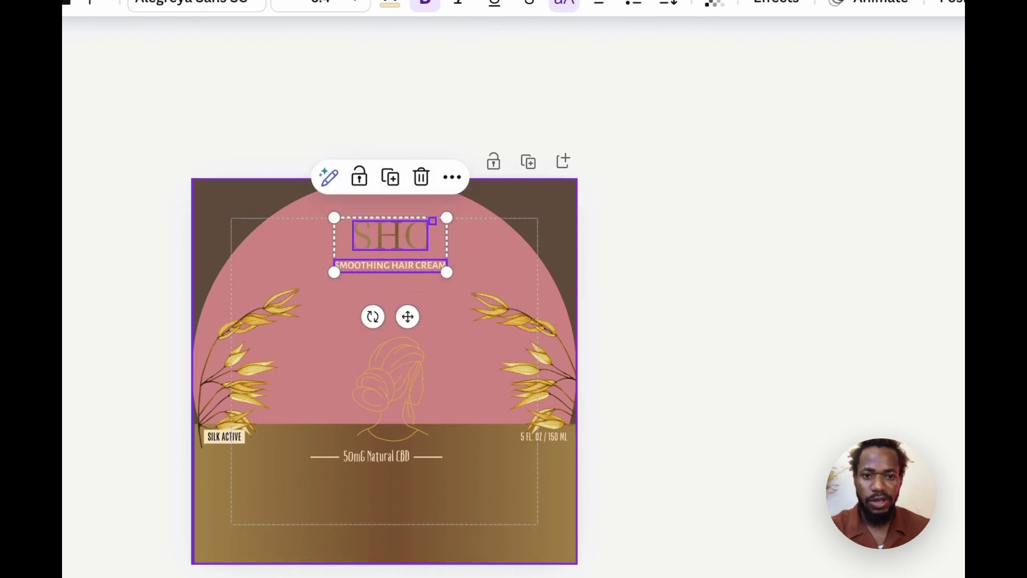
left_click_drag(446, 273, 477, 290)
left_click_drag(390, 268, 390, 279)
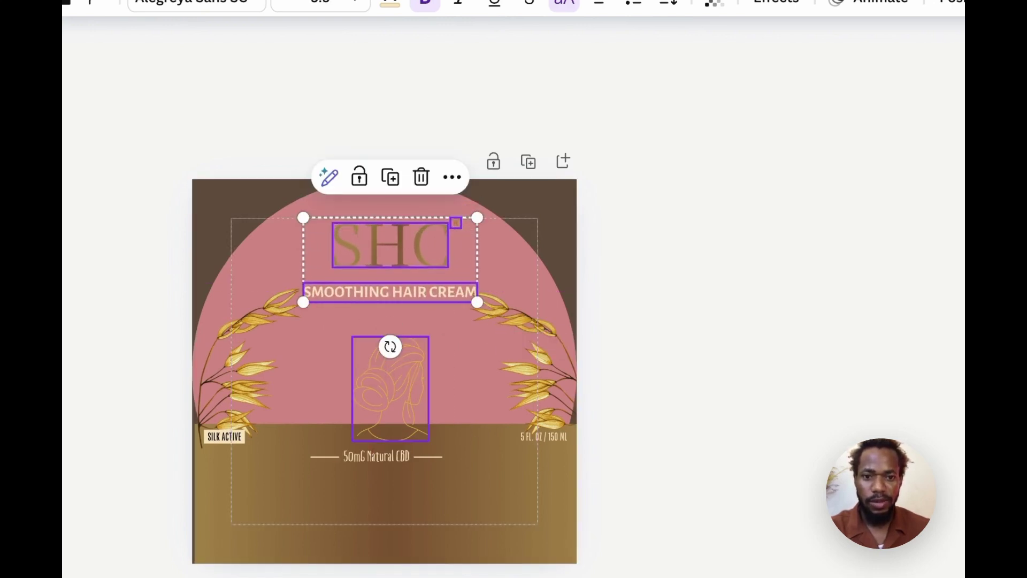
left_click(390, 389)
left_click_drag(428, 336, 431, 332)
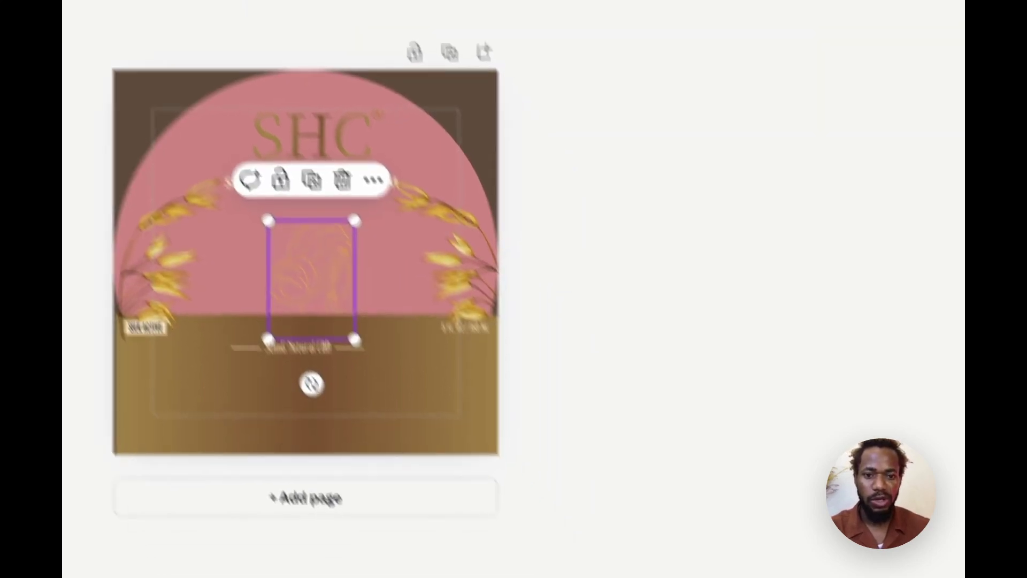
Shorten the gold band so that it ends slightly above the page's bottom edge
left_click(423, 513)
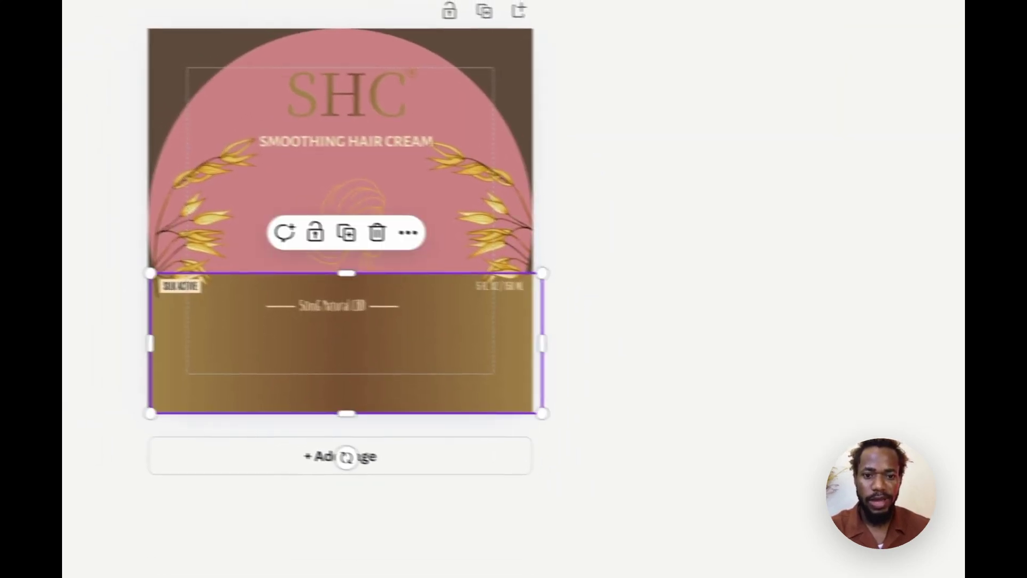
left_click_drag(391, 563, 390, 544)
mouse_move(393, 402)
left_mouse_down()
mouse_move(395, 314)
mouse_move(393, 437)
mouse_move(392, 381)
mouse_move(392, 420)
mouse_move(392, 401)
mouse_move(393, 410)
left_mouse_up()
Move the "50mG Natural CBD" text with its lines lower in the gold band, and extend the band to the page's bottom edge
left_click(375, 315)
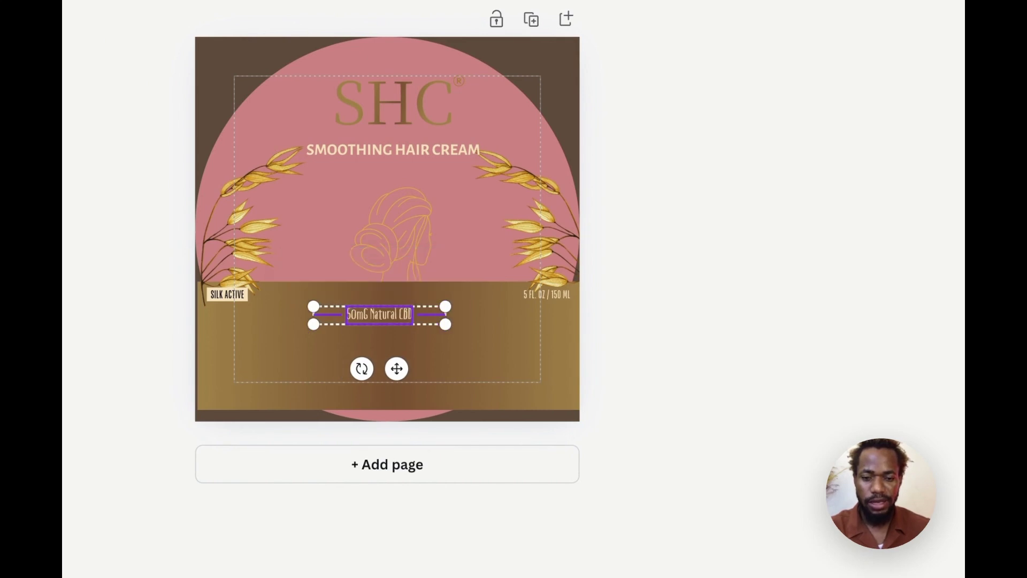
left_click_drag(379, 353, 379, 354)
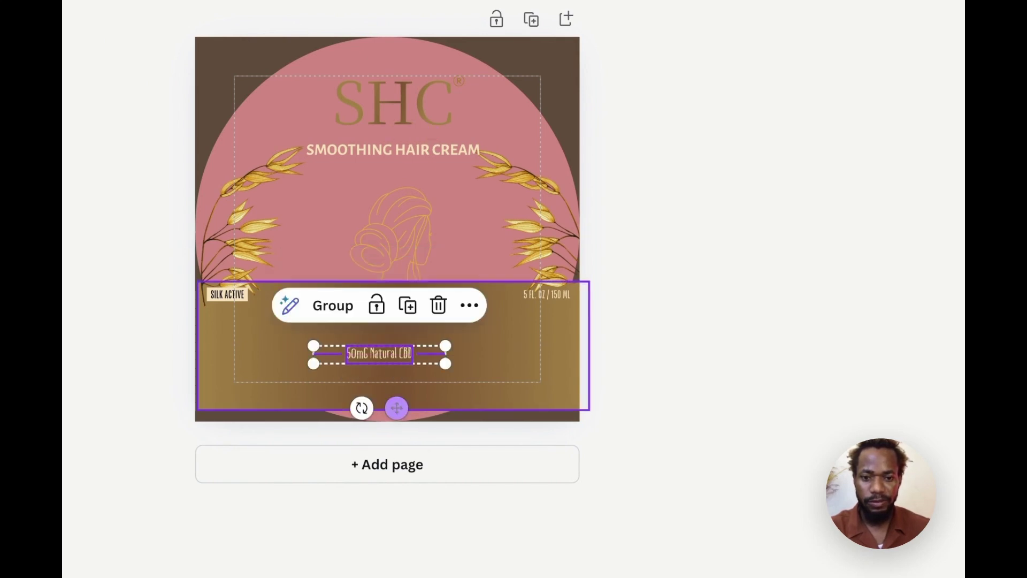
left_click(395, 400)
left_click_drag(393, 410, 393, 421)
left_click(663, 406)
Recolour the pink circle with the document's brown so that it matches the page background
left_click(320, 235)
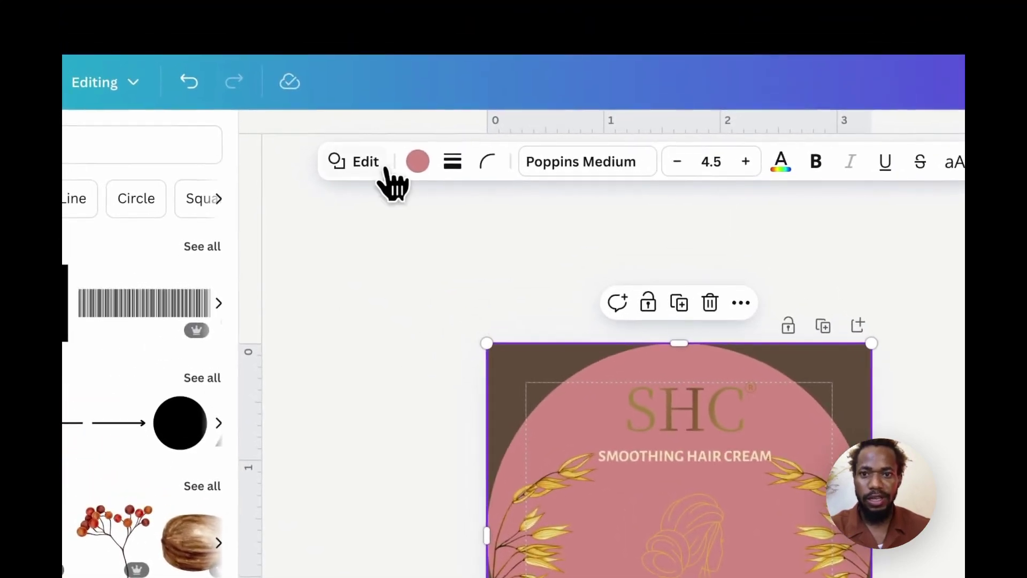
left_click(420, 163)
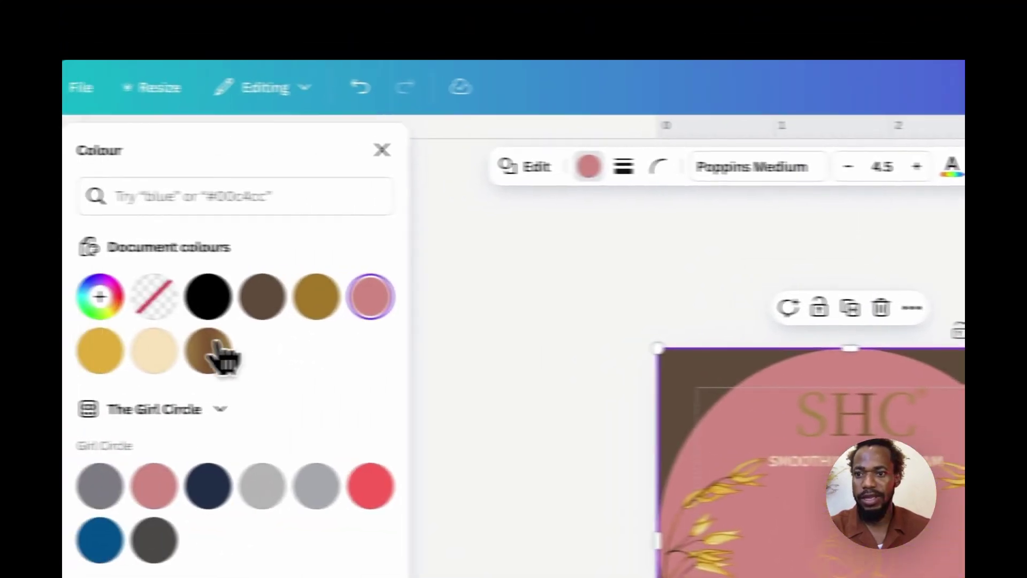
left_click(329, 299)
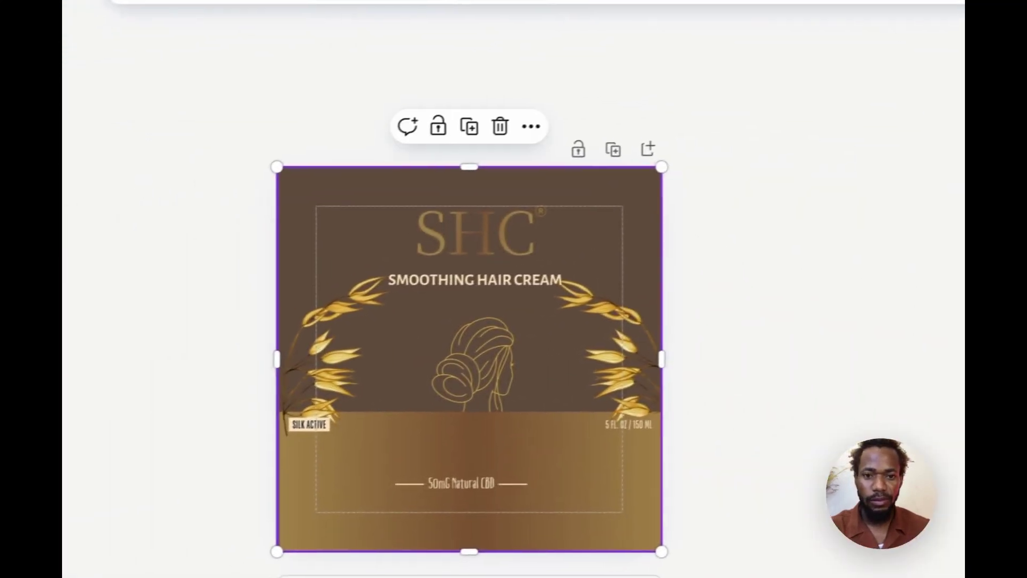
left_click(672, 503)
Move both golden branches inward and slightly lower so that they flank the woman line drawing at the same height
left_click(354, 352)
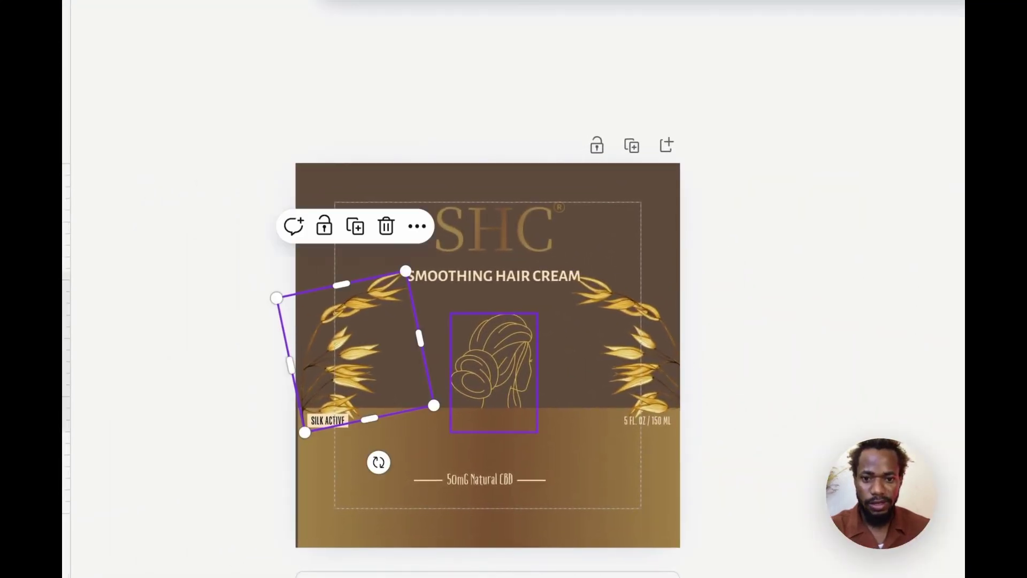
left_click(759, 382)
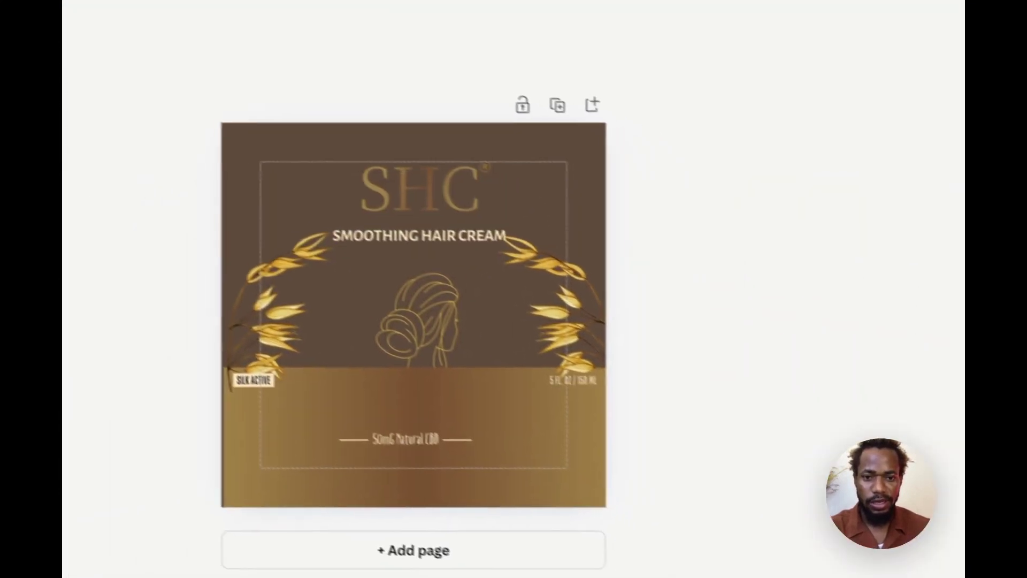
left_click_drag(353, 351, 384, 351)
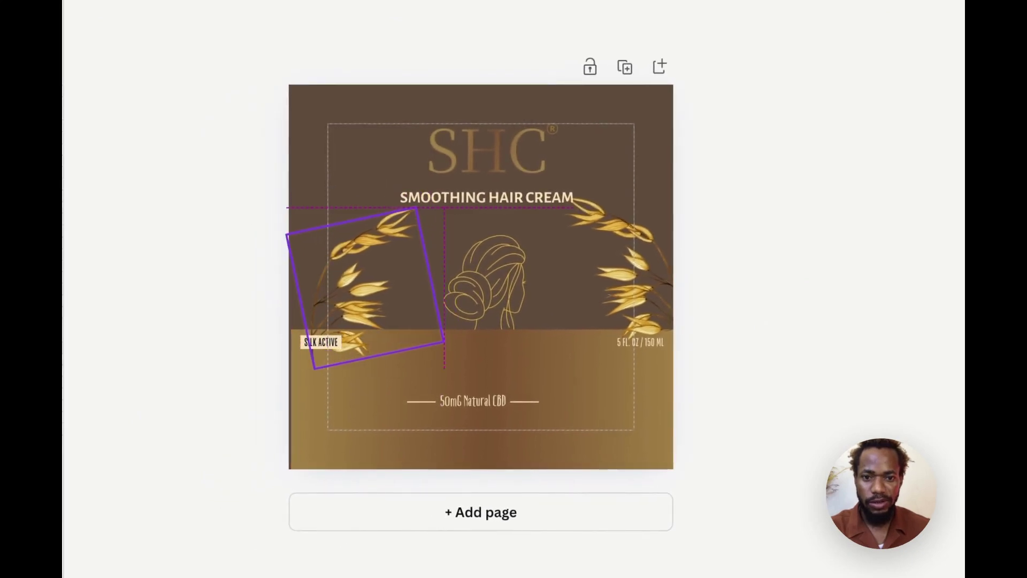
left_click_drag(362, 289, 357, 295)
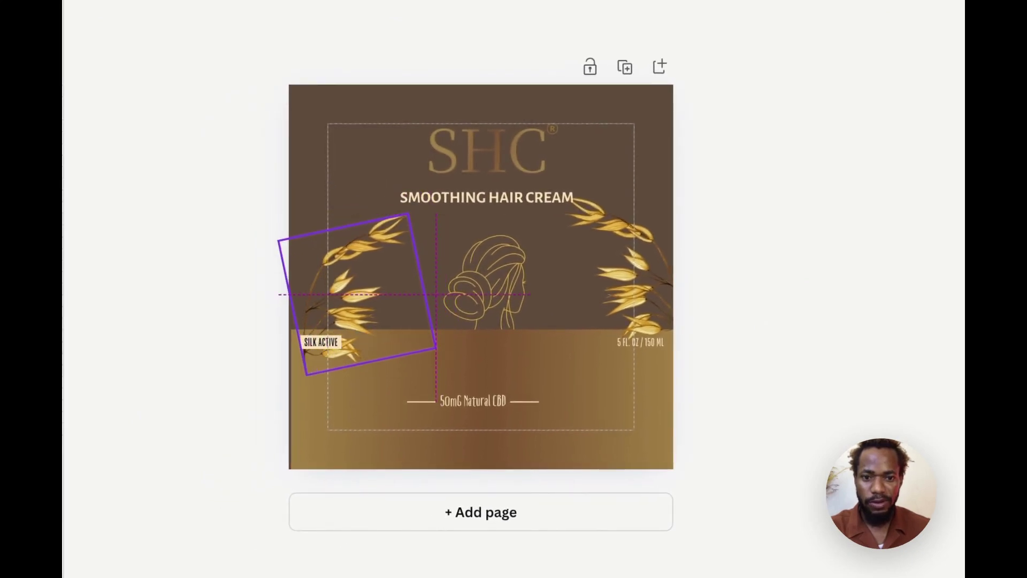
left_click(620, 273)
left_click_drag(620, 273, 612, 296)
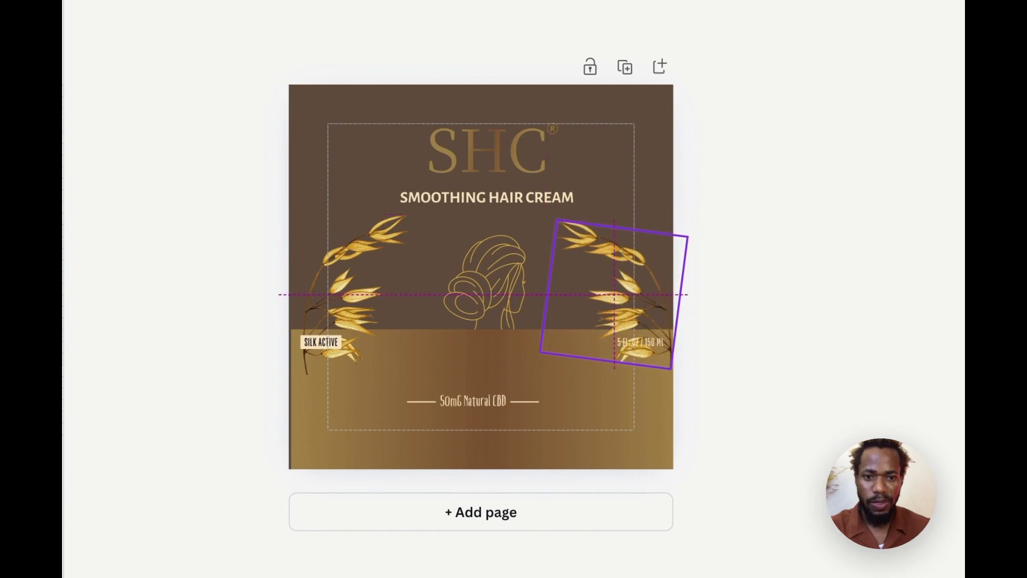
left_click(351, 294)
Lower the gold band's top edge so that it covers only about the bottom quarter of the page, below the woman drawing
left_click(485, 286)
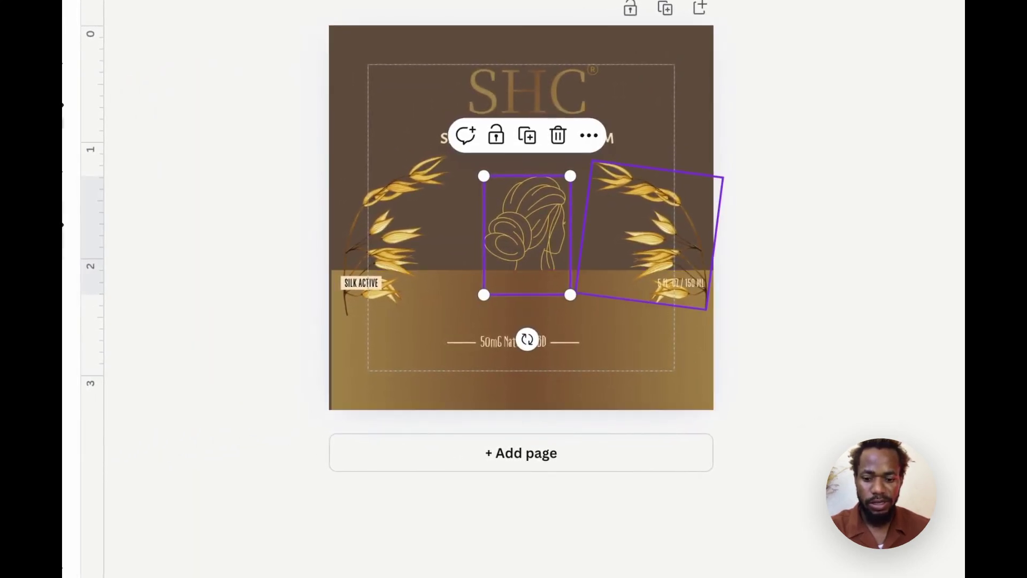
left_click(604, 329)
left_click_drag(527, 270, 527, 316)
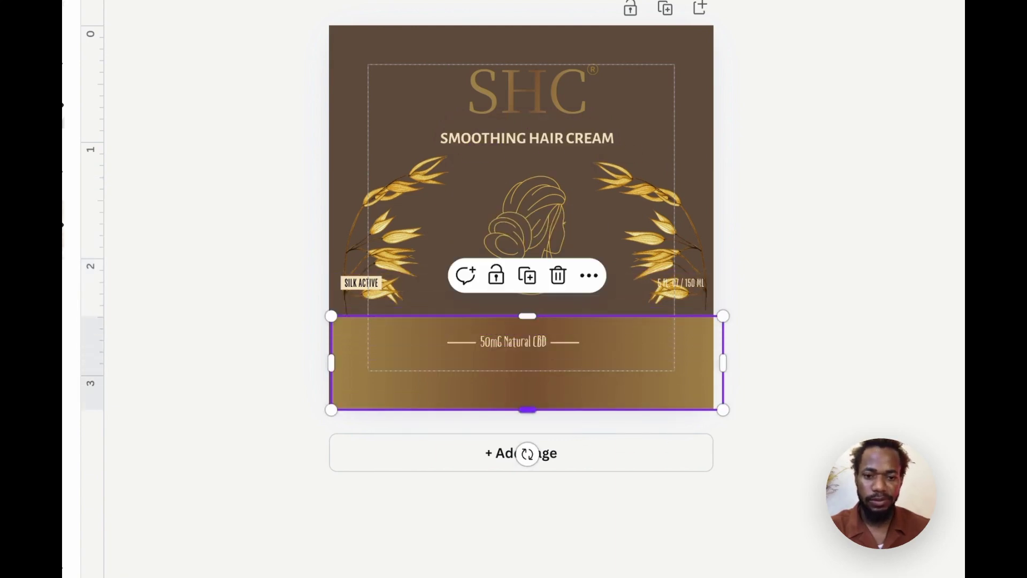
left_click_drag(527, 409, 527, 410)
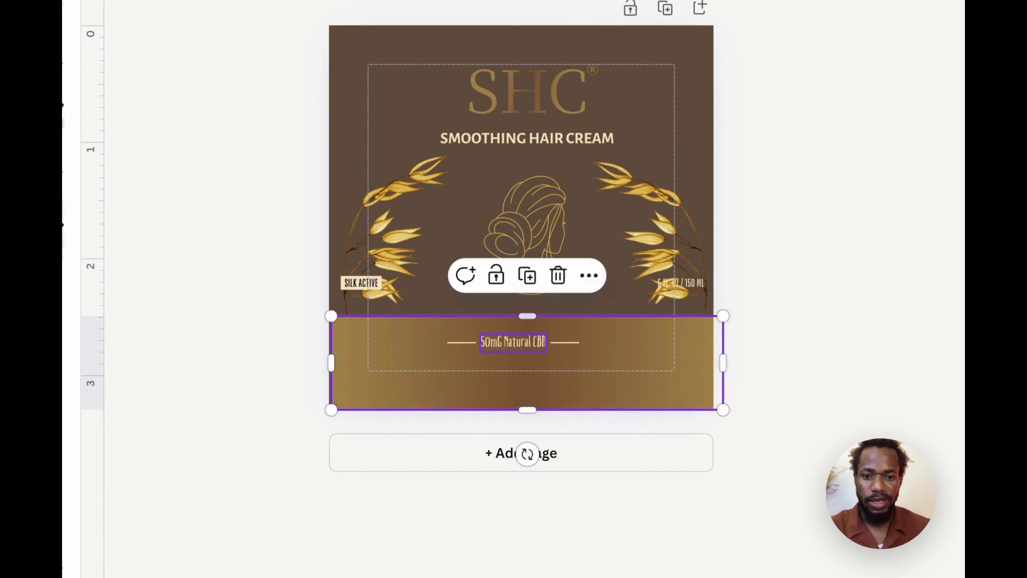
left_click(513, 343)
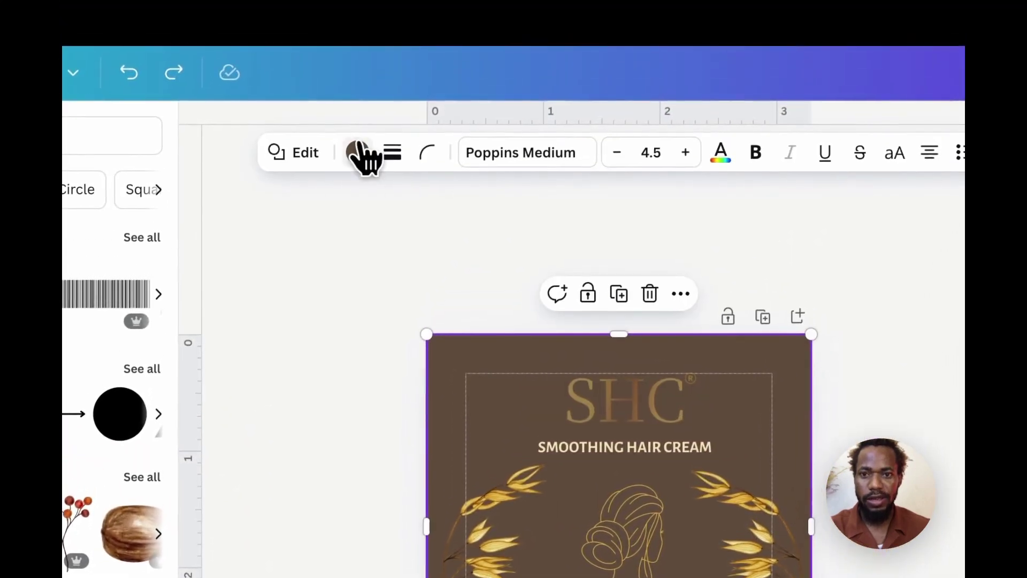
Try the document's golden brown on the circle and make the gold band partly transparent
left_click(361, 155)
left_click(321, 282)
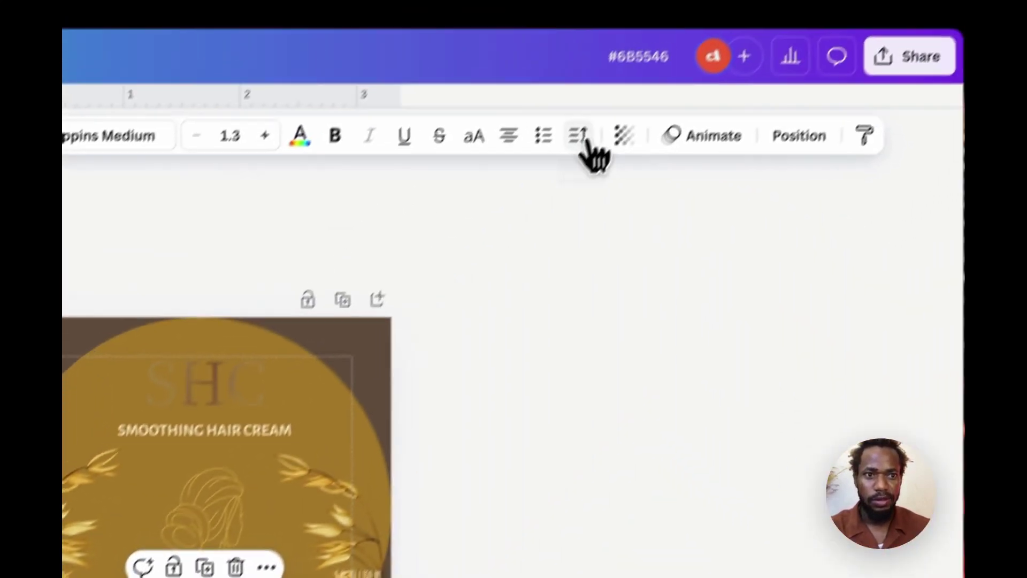
left_click(621, 131)
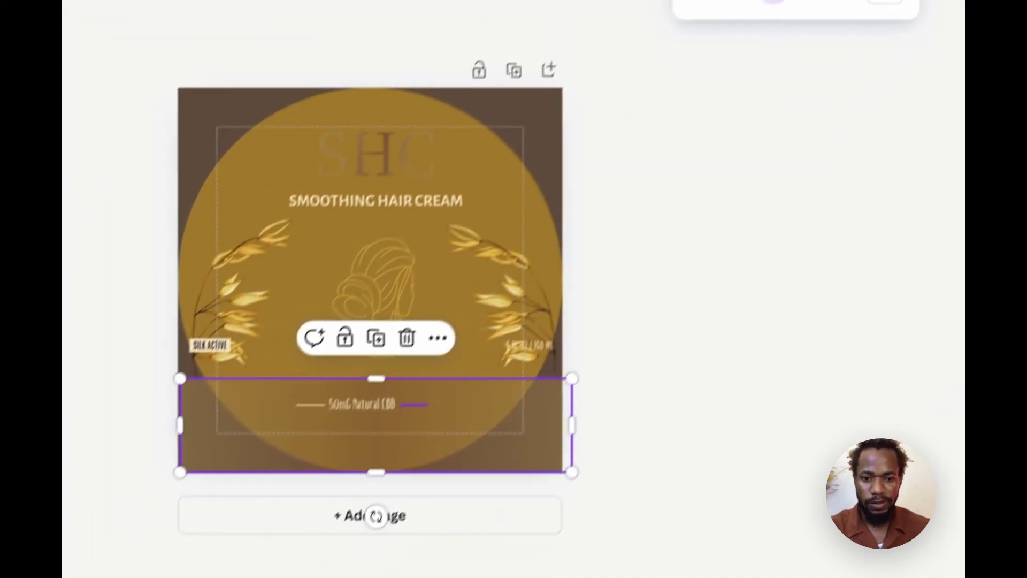
Move the "50mG Natural CBD" text with its lines lower in the gold band, and shift both golden branches further inward
left_click(384, 377)
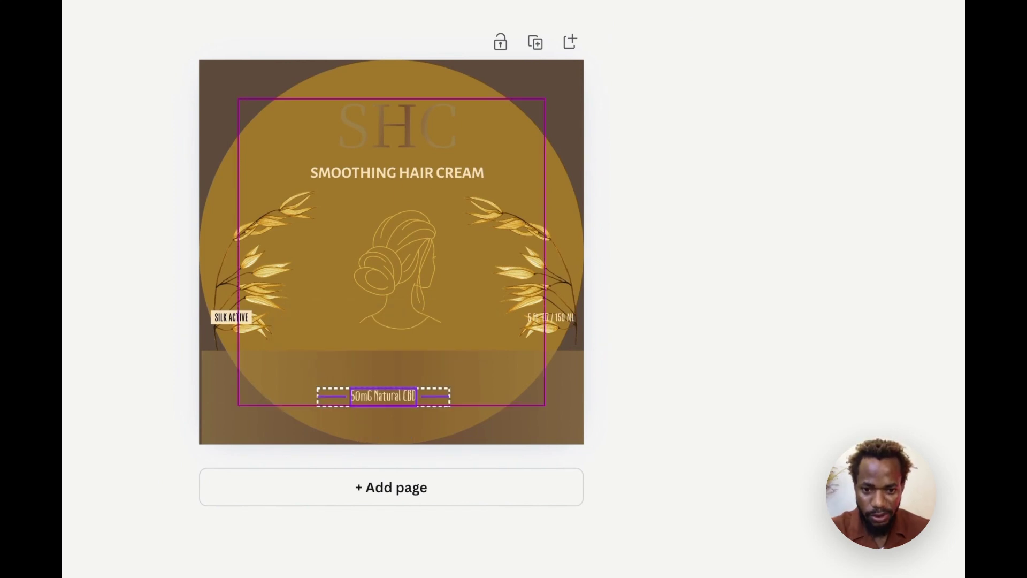
left_click(265, 272)
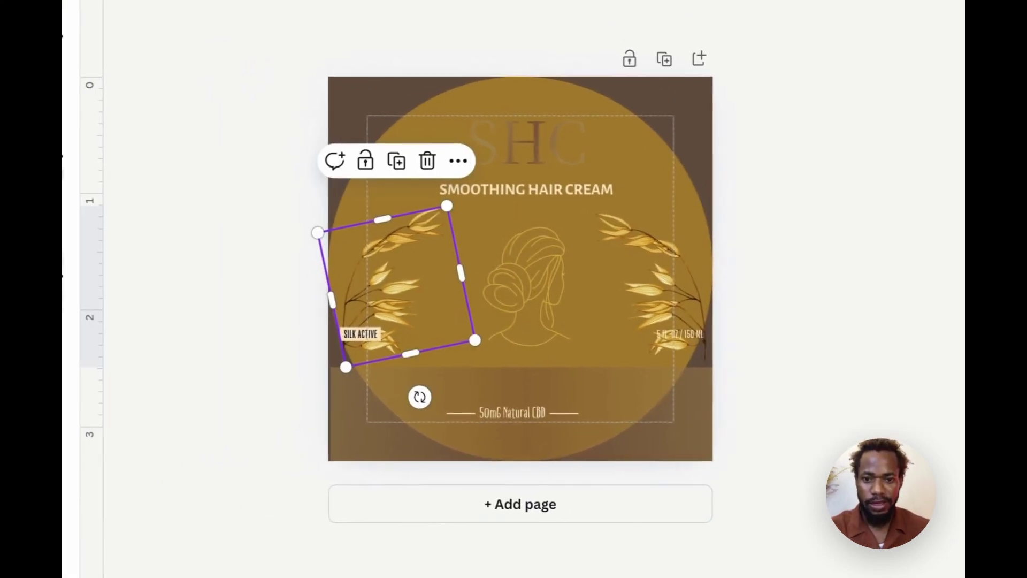
left_click_drag(402, 287, 415, 287)
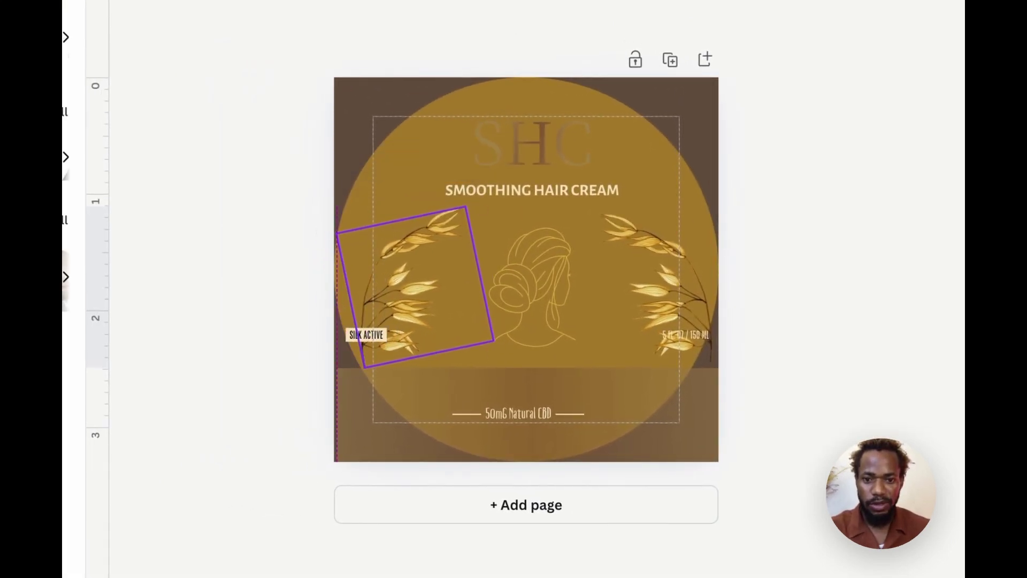
left_click_drag(658, 292, 643, 292)
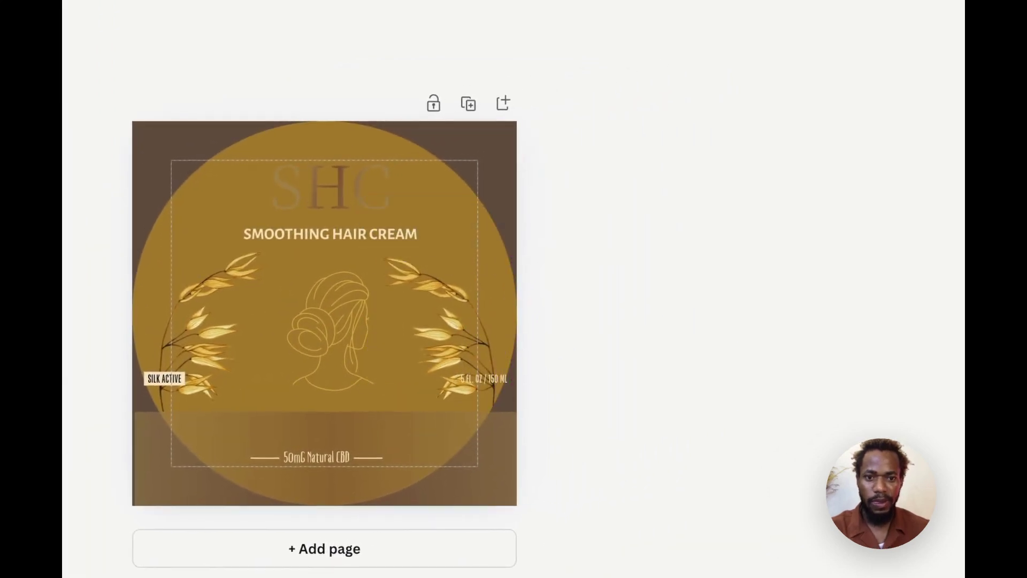
left_click(331, 188)
left_click(101, 188)
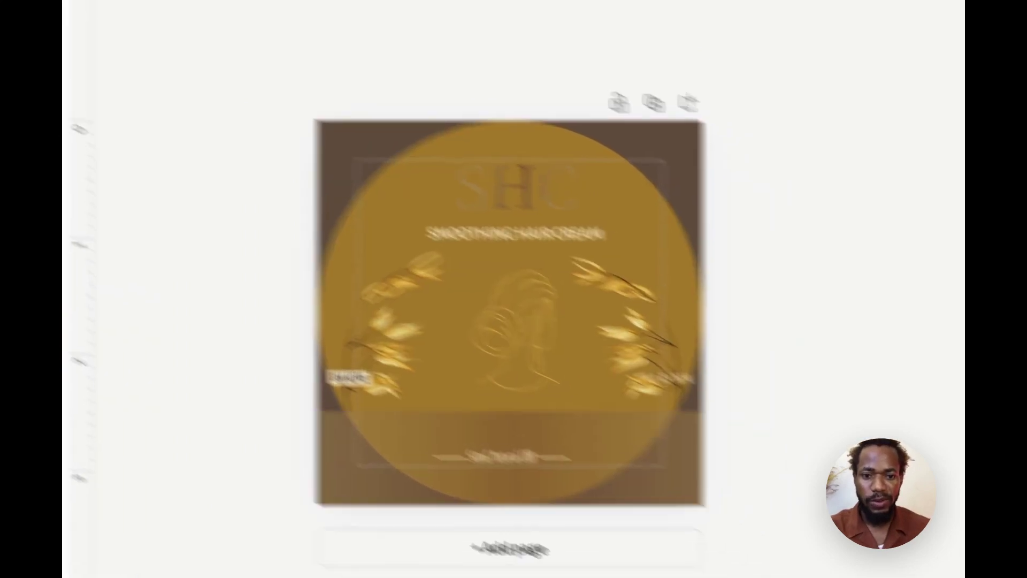
Set the gold band's transparency back to 100
left_click(561, 513)
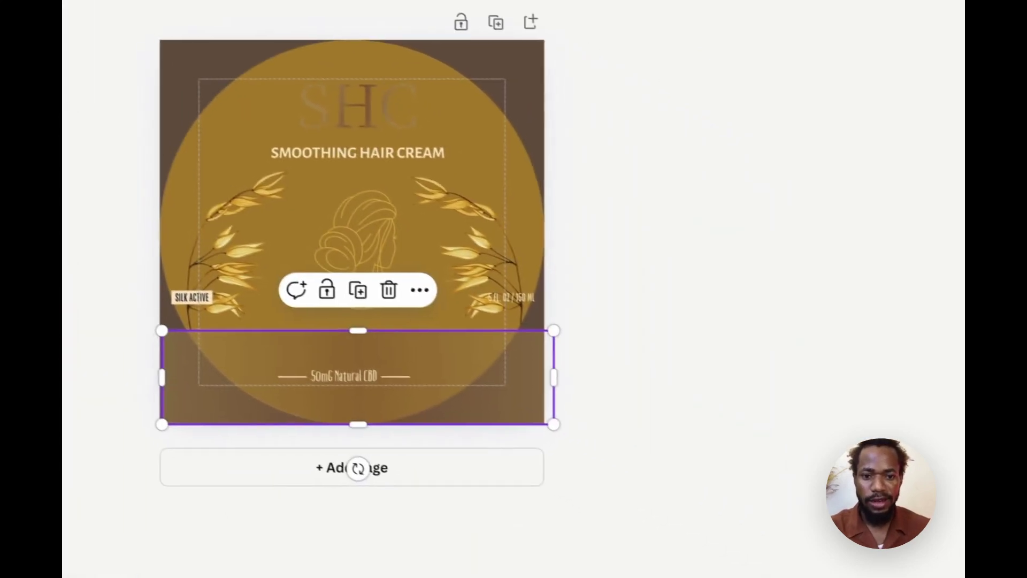
left_click_drag(360, 379, 360, 379)
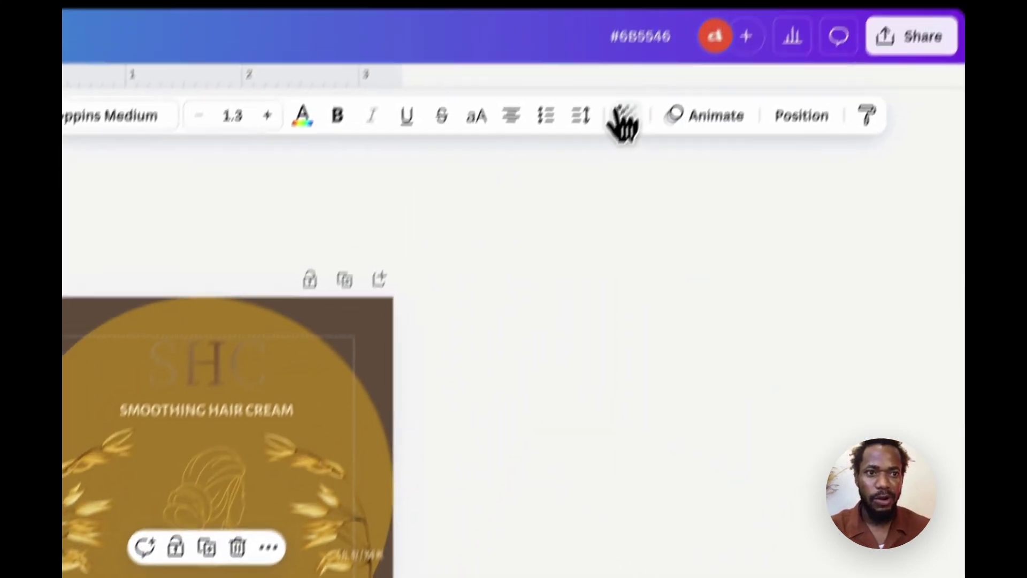
left_click(620, 120)
left_click_drag(581, 245, 685, 249)
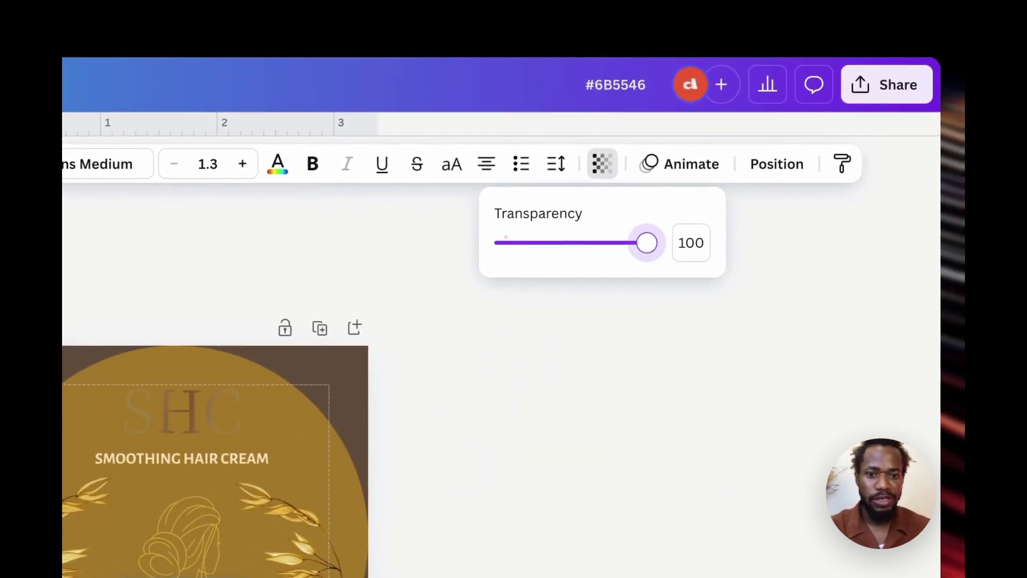
key("Escape")
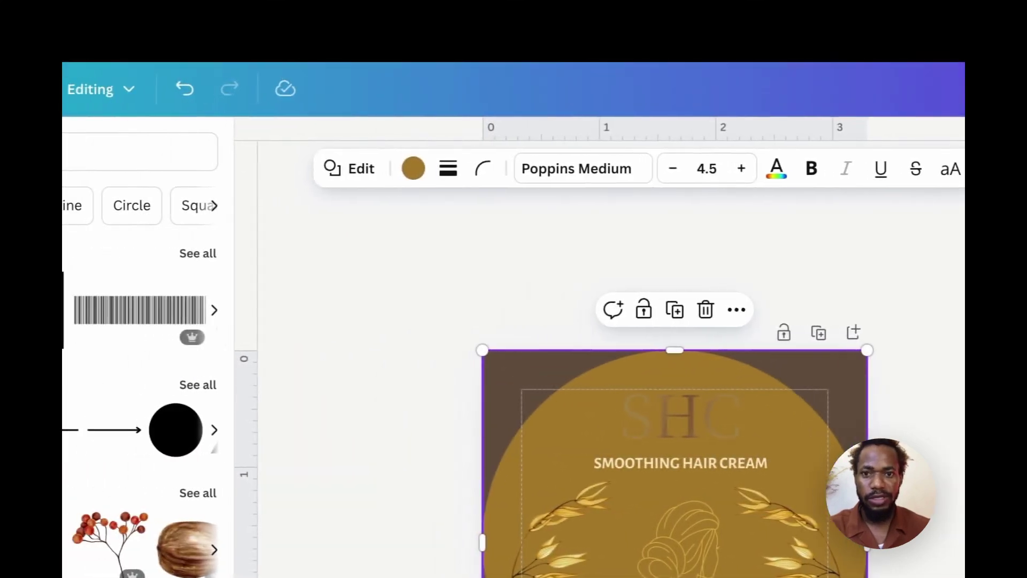
Recolour the circle with the document's dark brown and the page background with the document's cream
left_click(413, 168)
left_click(321, 298)
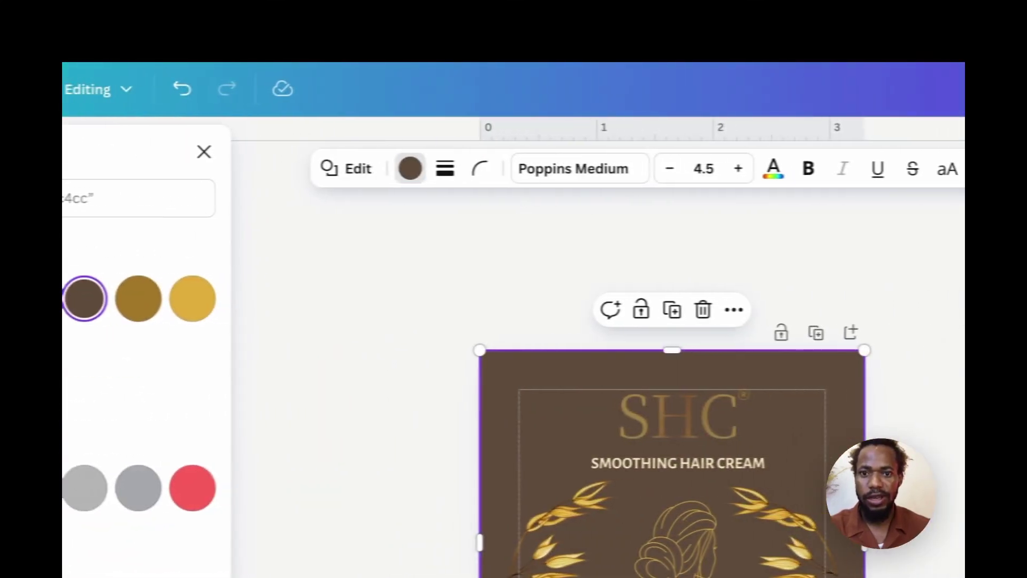
left_click(663, 556)
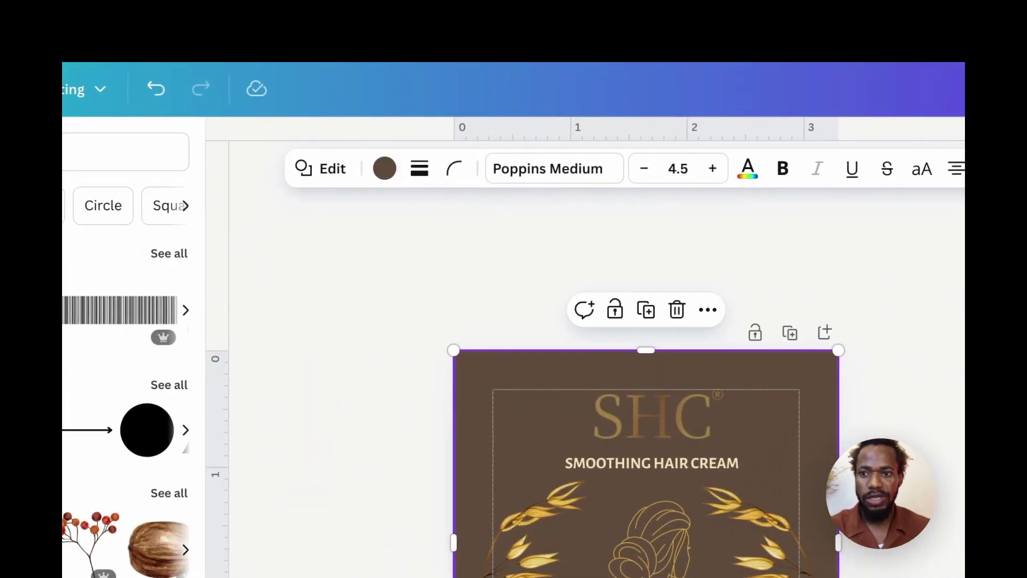
key("Escape")
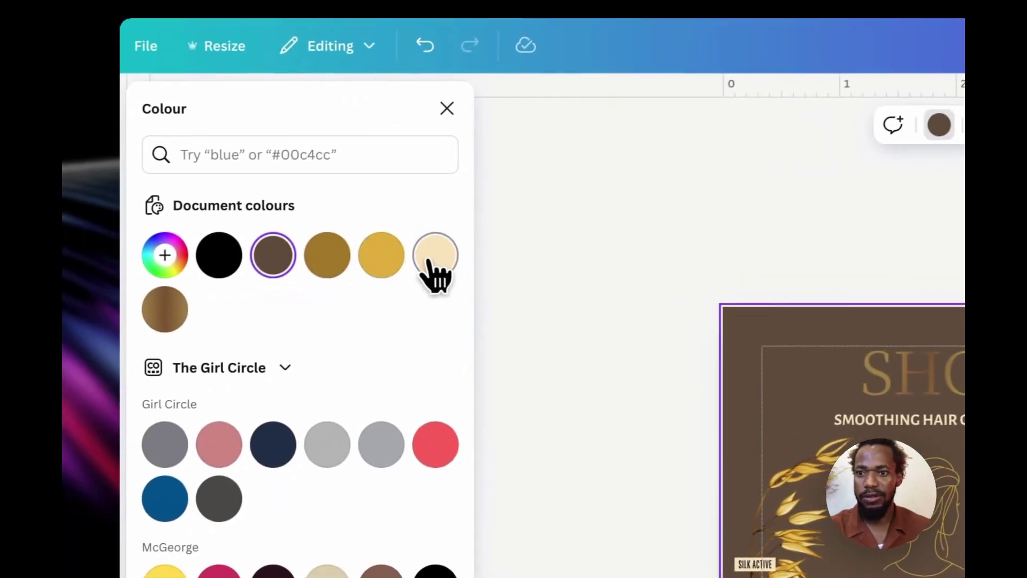
left_click(166, 298)
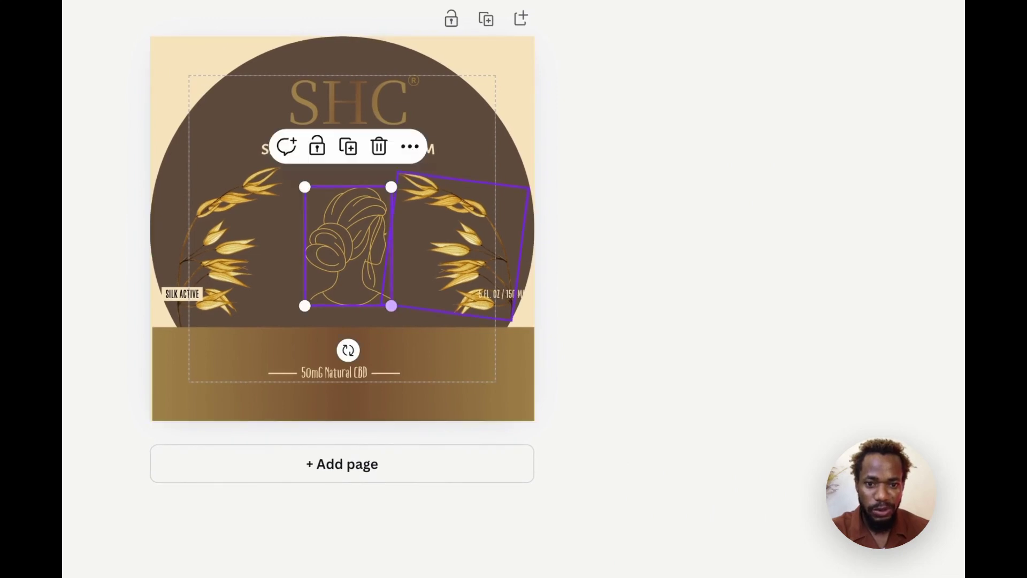
Enlarge the woman line drawing to about 0.9 by 1.2 in and centre it horizontally on the page
left_click_drag(392, 306, 408, 328)
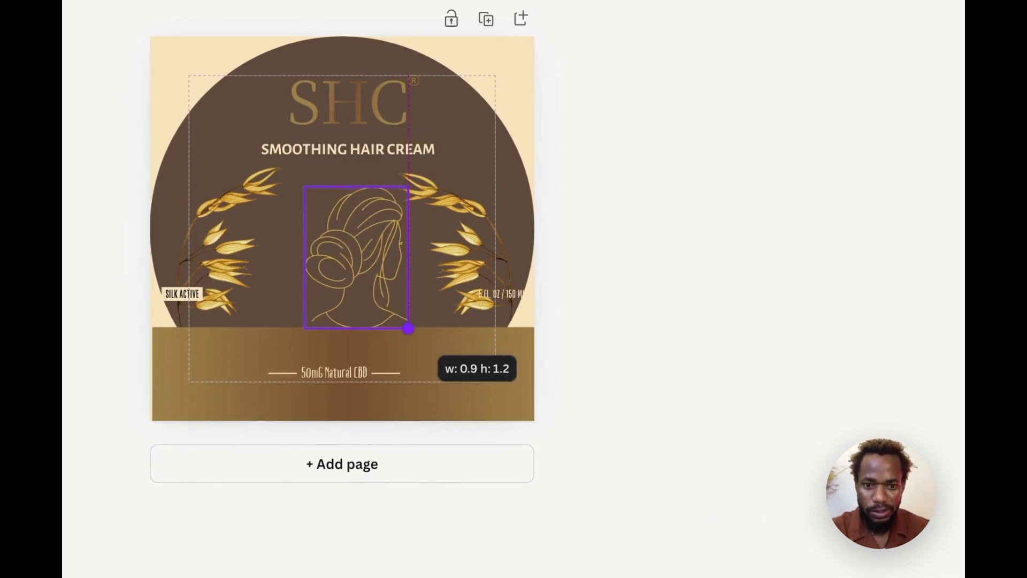
left_click_drag(356, 258, 342, 257)
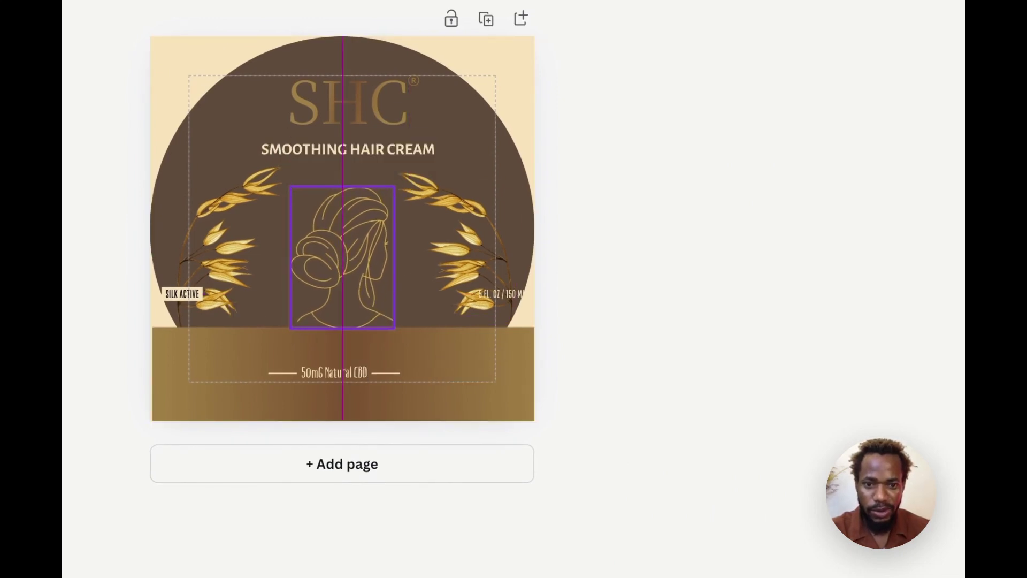
left_click(615, 246)
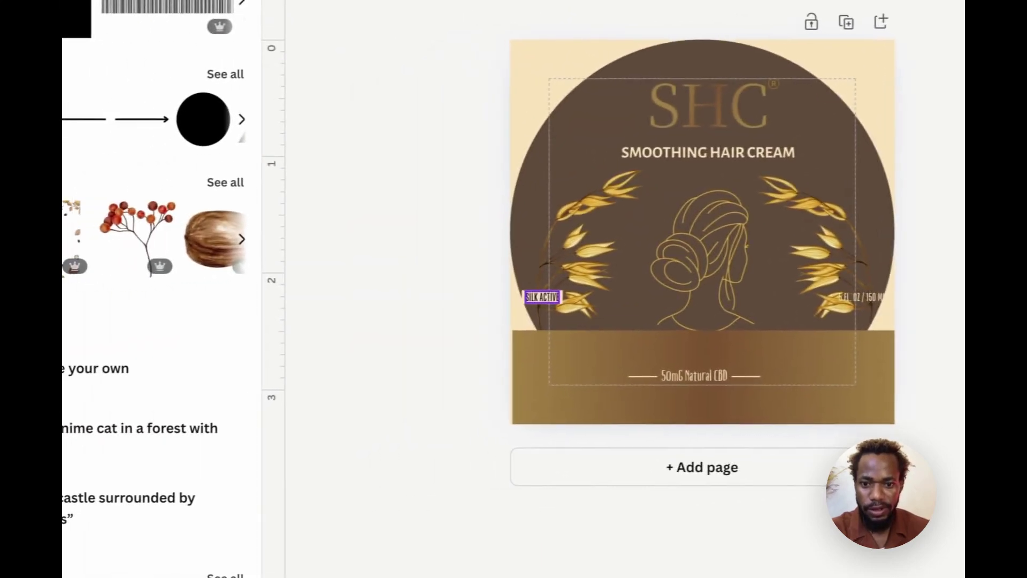
Move the "SILK ACTIVE" tag and the "5 FL. OZ / 150 ML" text together down into the gold band
scroll(709, 252, "up", 3)
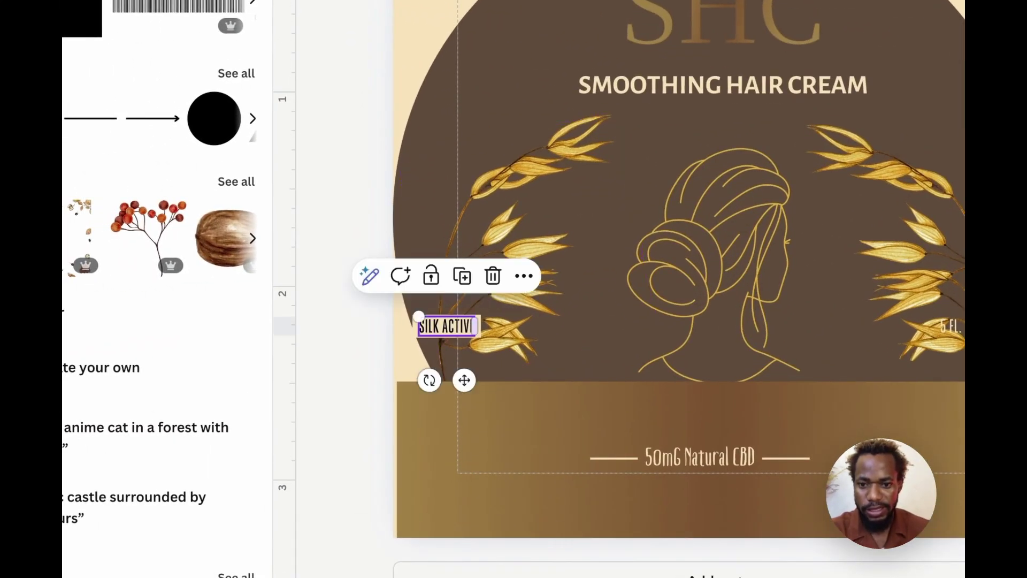
scroll(710, 253, "up", 3)
scroll(709, 253, "left", 2)
left_click(489, 331)
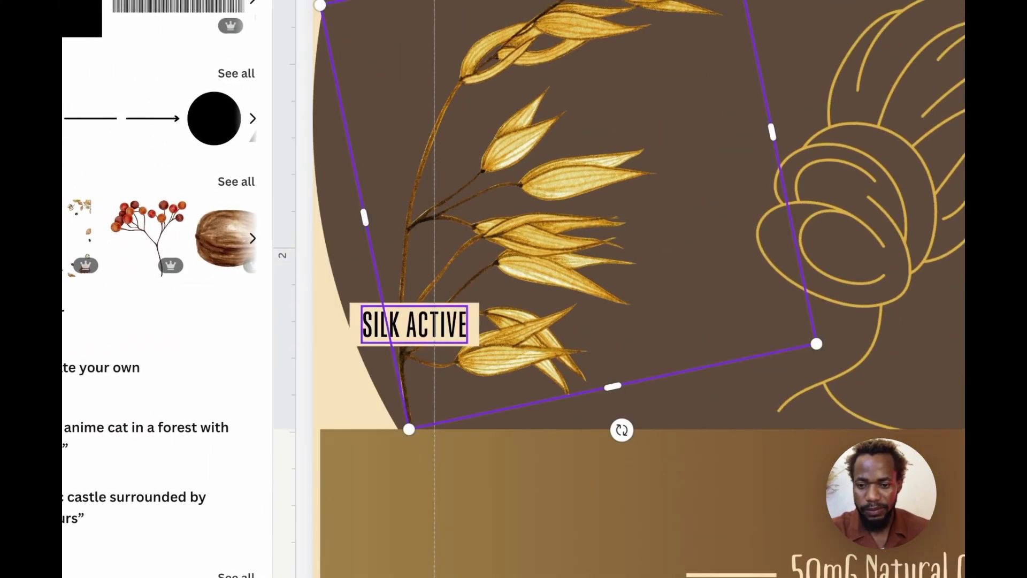
left_click(375, 325)
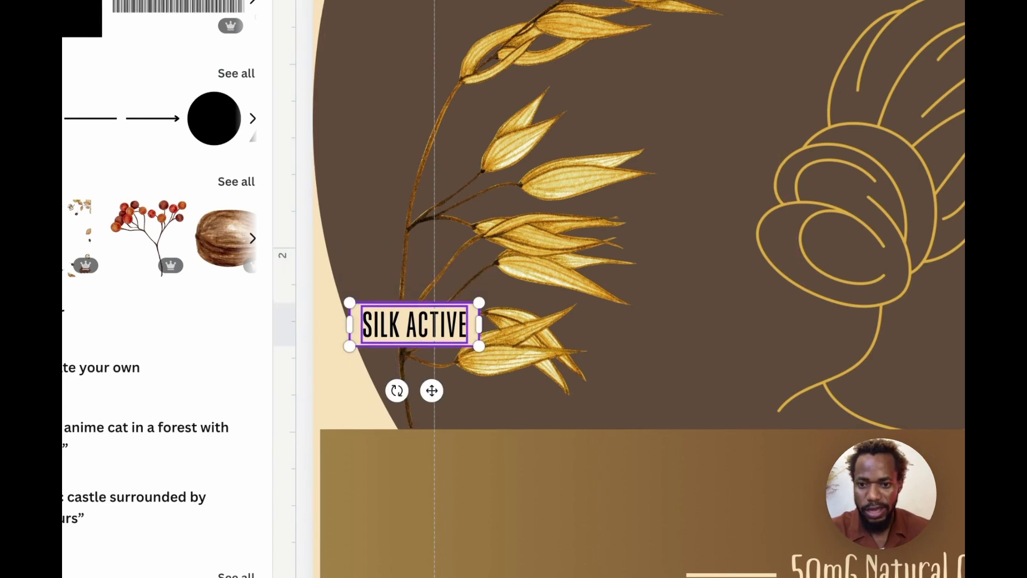
scroll(368, 270, "down", 3)
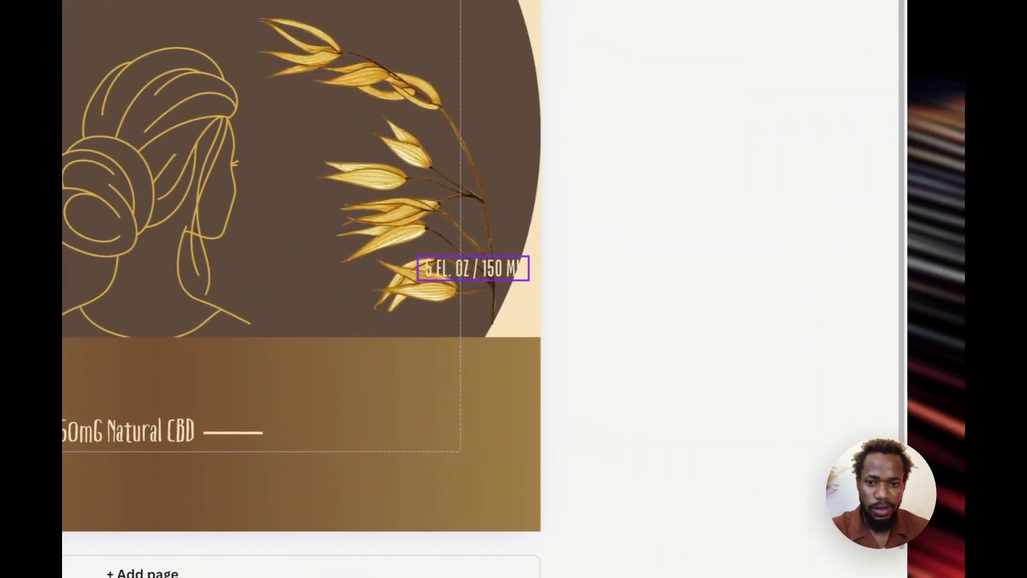
left_click(473, 268, "shift")
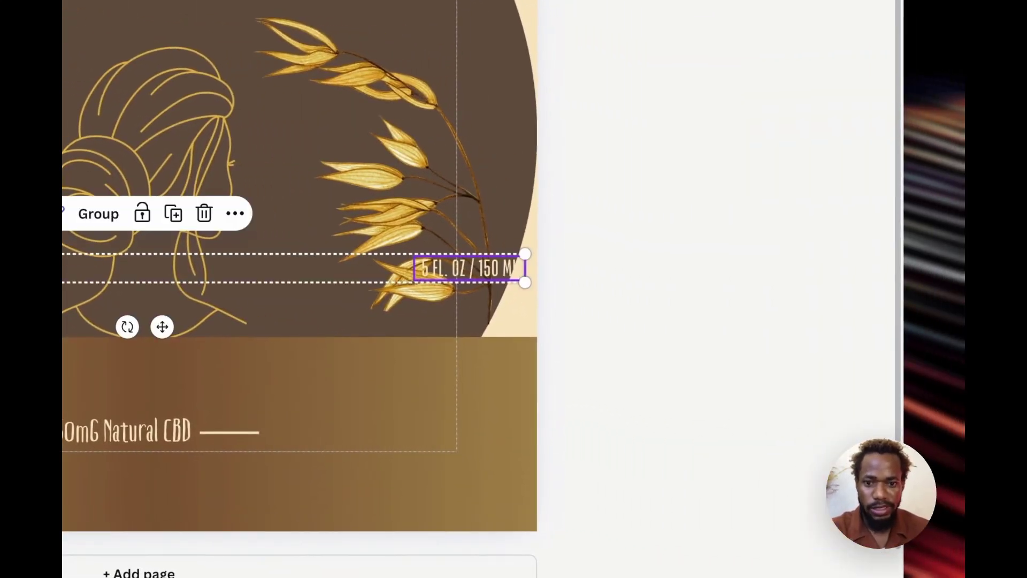
left_click_drag(473, 268, 493, 351)
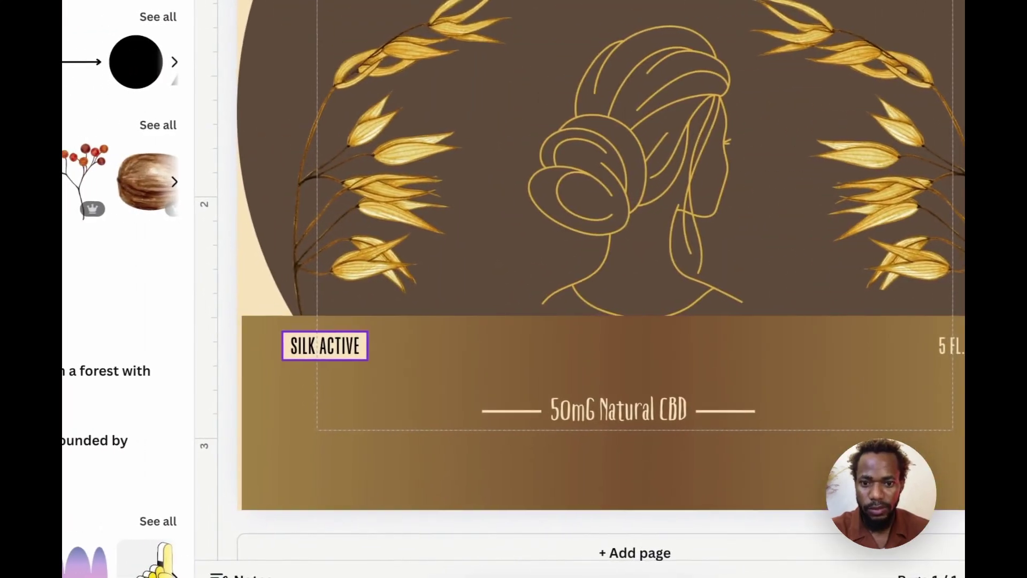
Place the "SILK ACTIVE" tag and the "5 FL. OZ / 150 ML" text level with each other on either side of the woman's neck
left_click(325, 345)
left_click_drag(325, 345, 551, 221)
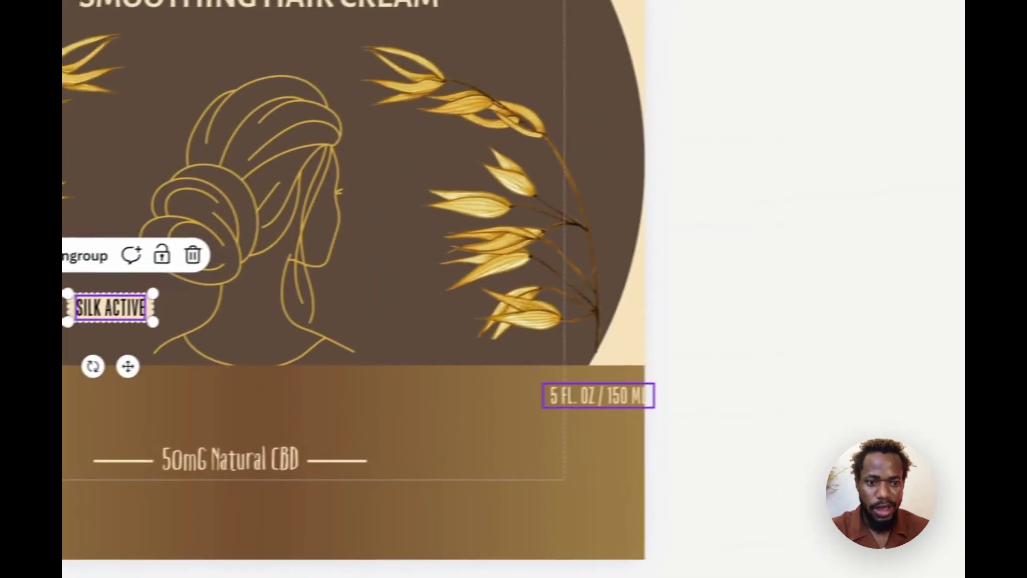
left_click_drag(600, 394, 377, 325)
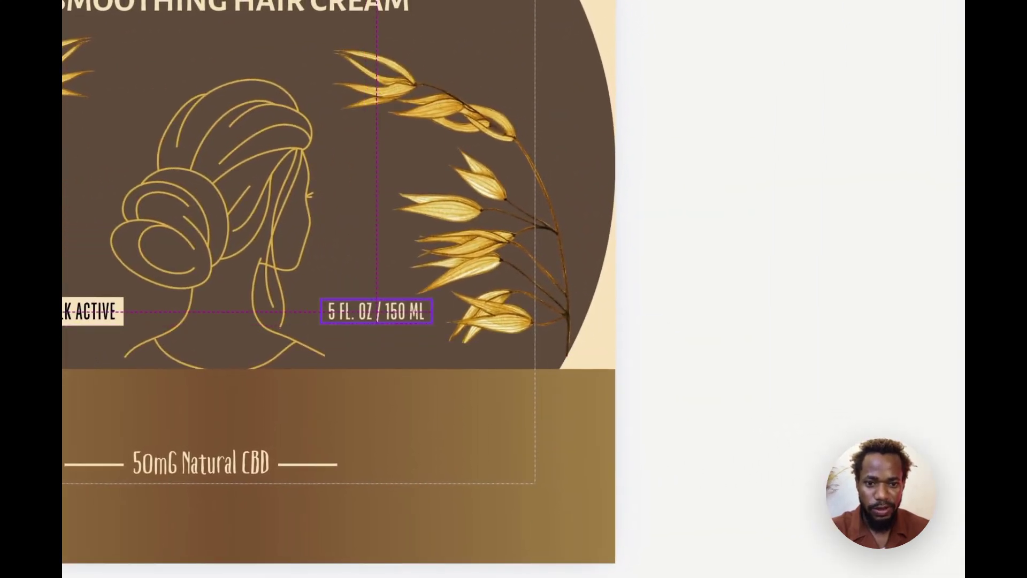
Fade the gold band to 25 transparency and extend the lines on both sides of "50mG Natural CBD" out to the page edges
left_click_drag(365, 311, 365, 311)
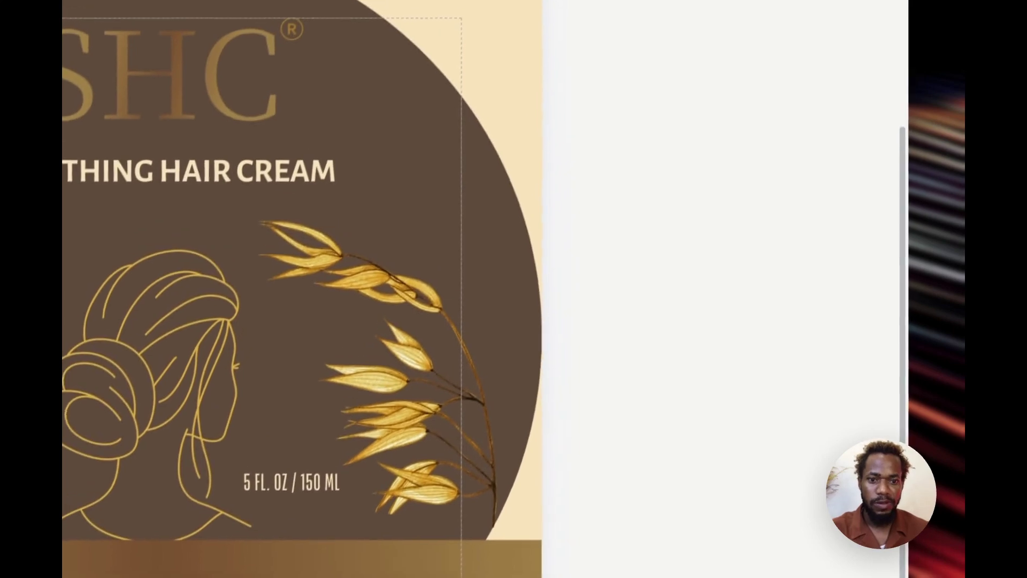
left_click(470, 225)
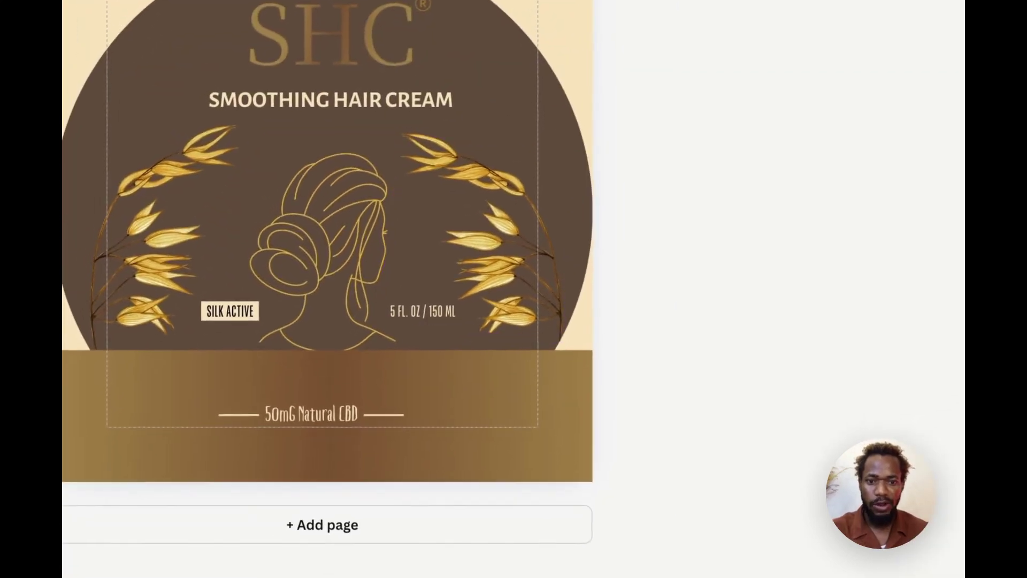
left_click(423, 399)
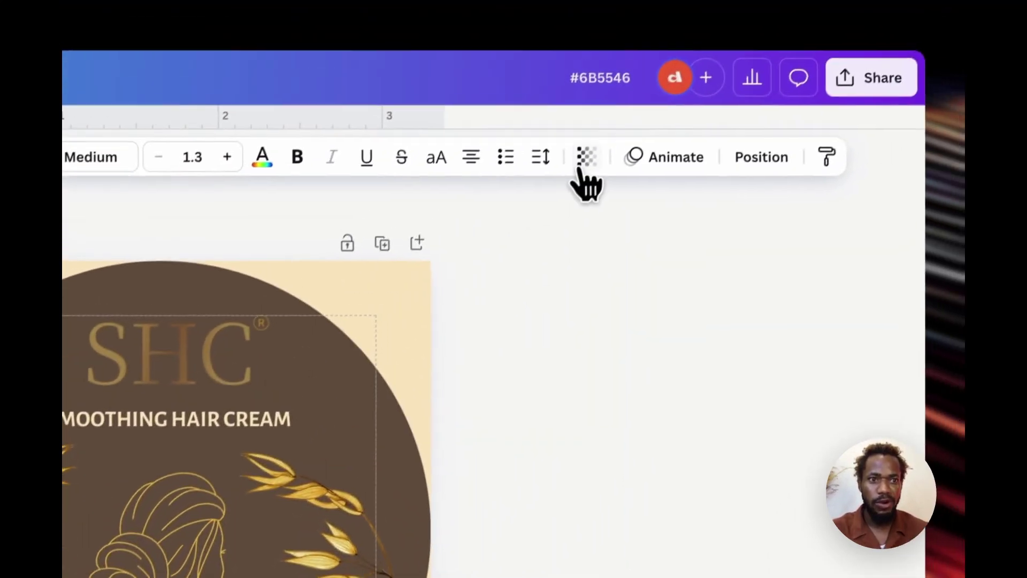
left_click(582, 179)
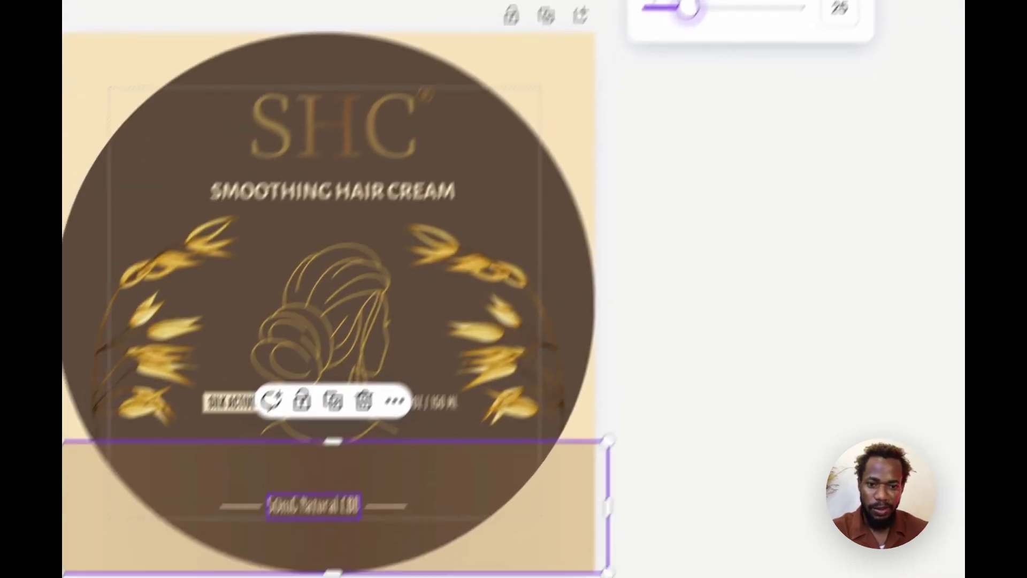
left_click(429, 447)
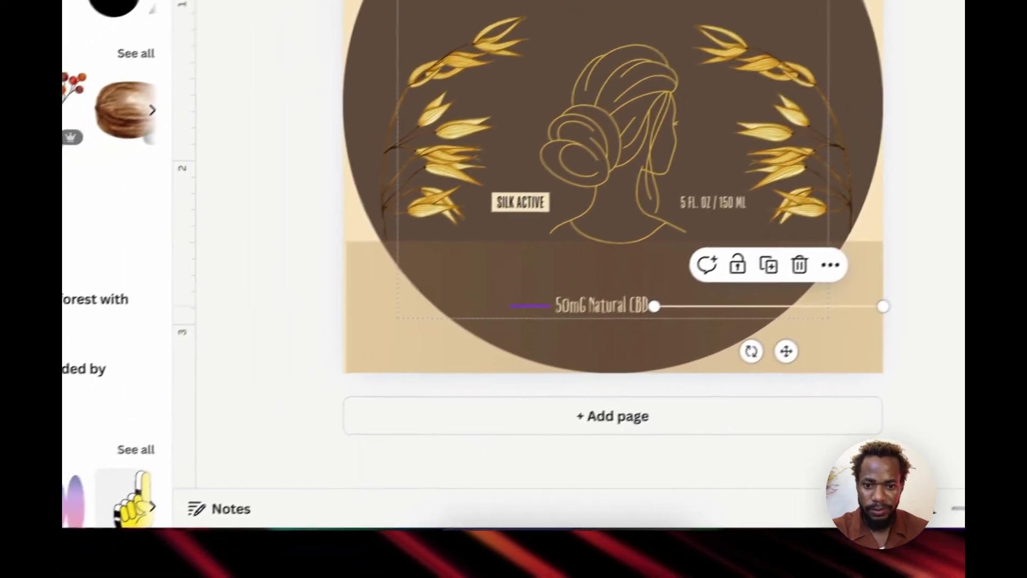
left_click(285, 442)
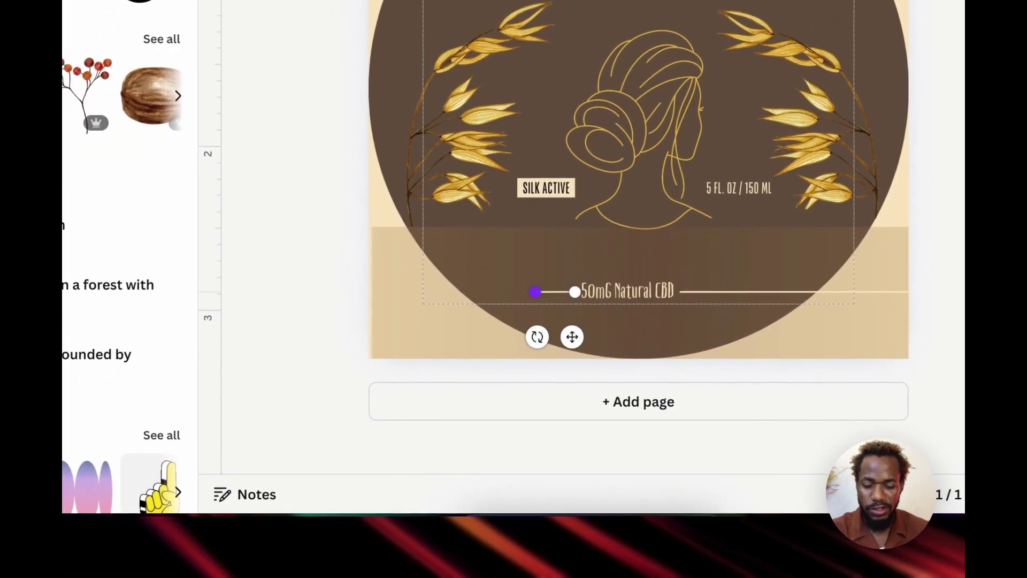
left_click_drag(535, 292, 386, 291)
left_click(944, 206)
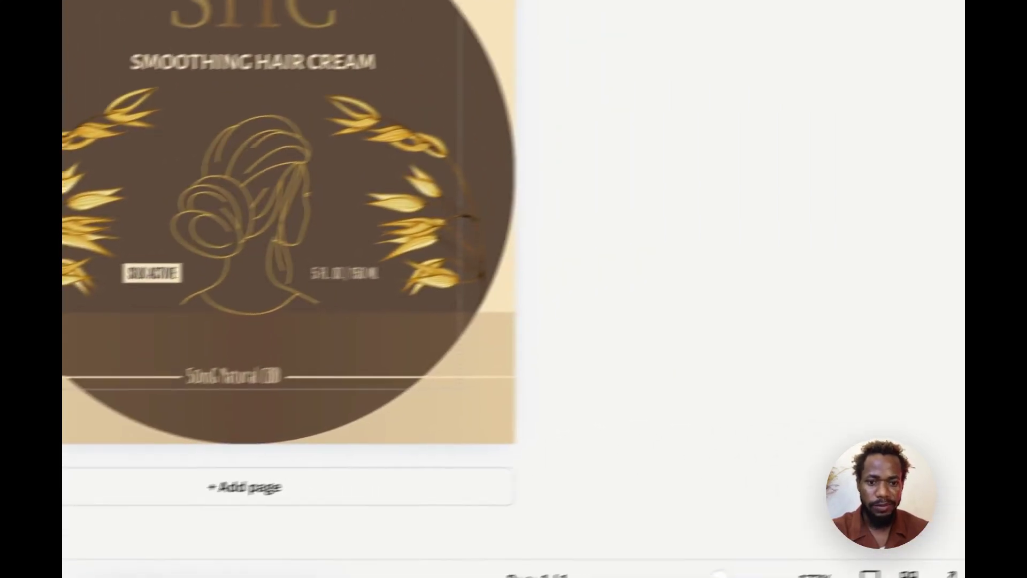
Restore the gold band and its caption to full opacity
left_click(182, 364)
left_click(567, 165)
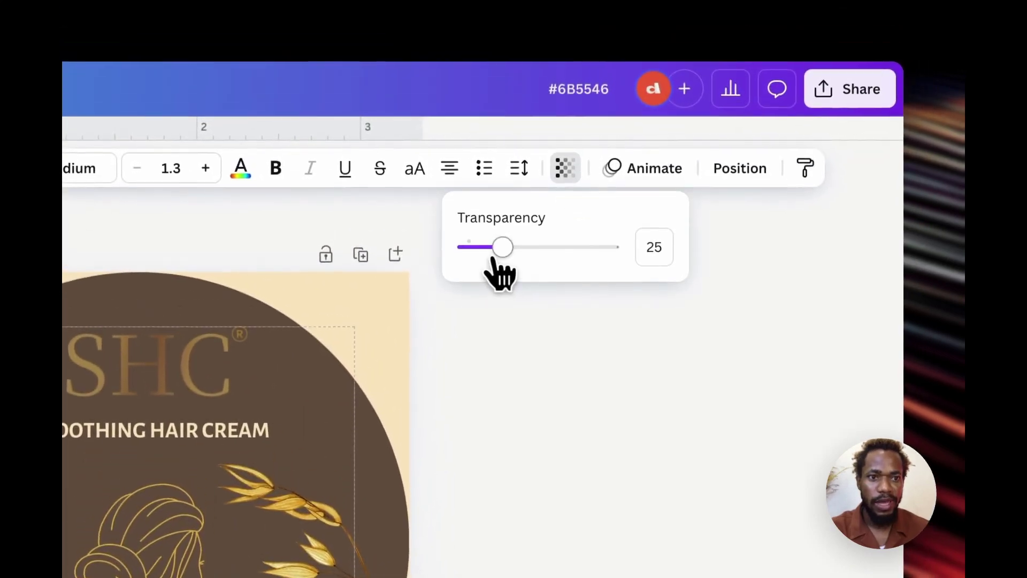
left_click(729, 246)
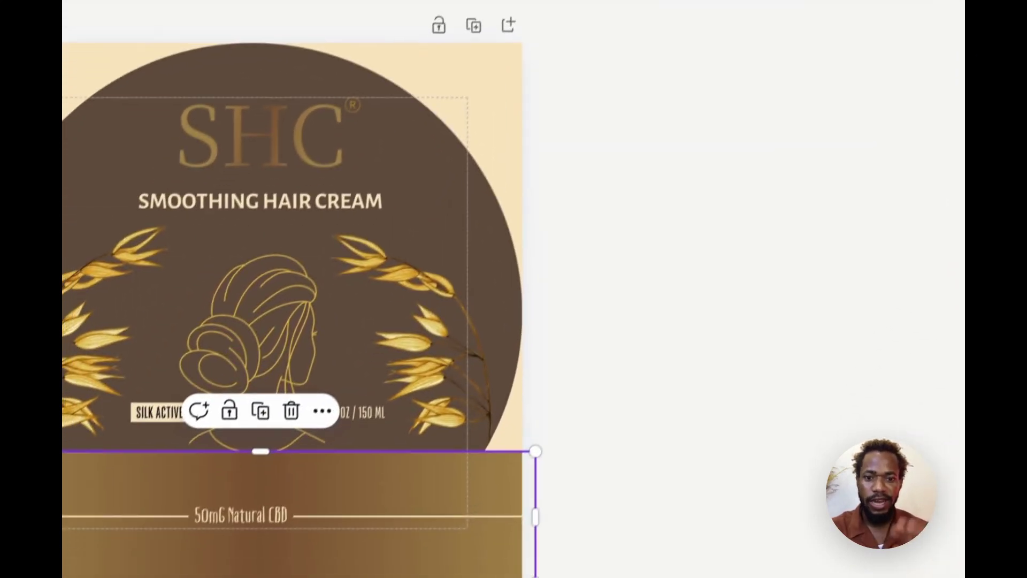
left_click(728, 246)
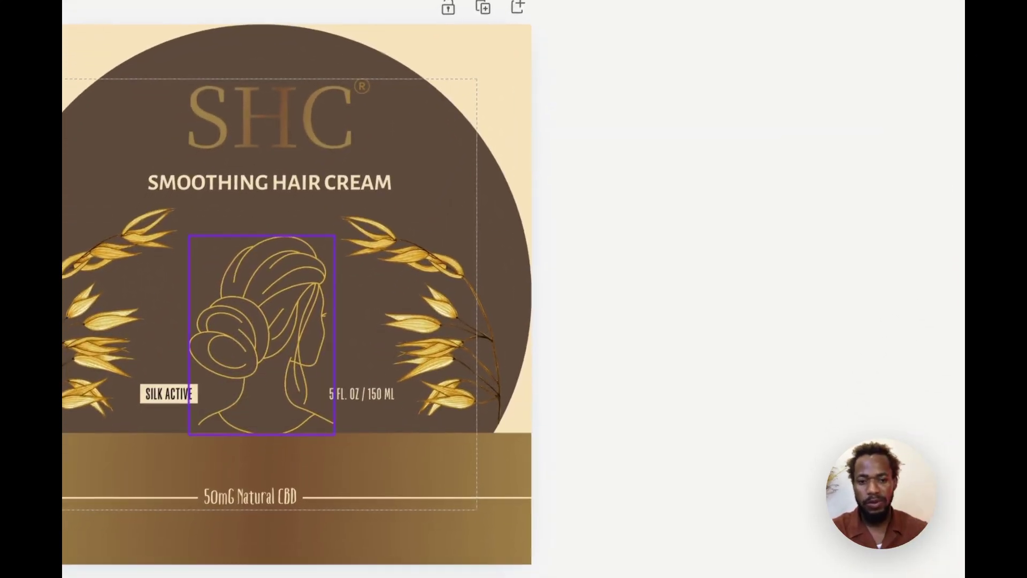
Raise the woman line drawing slightly so it clears the gold band, keeping it centred horizontally
left_click(261, 336)
mouse_move(261, 336)
left_mouse_down()
mouse_move(261, 170)
mouse_move(268, 334)
left_mouse_up()
left_click(658, 283)
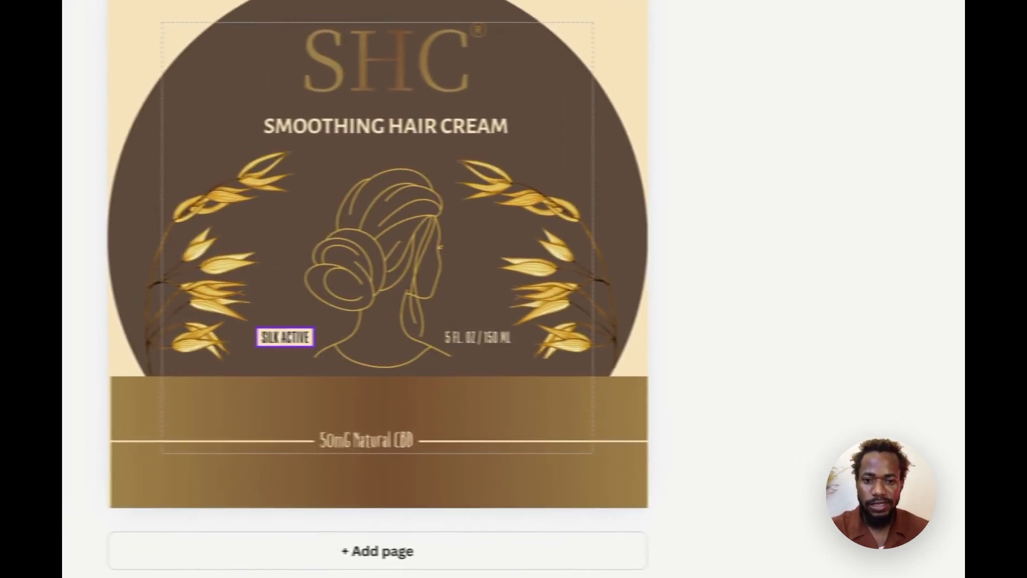
Move the "SILK ACTIVE" tag and the "5 FL. OZ / 150 ML" text slightly up together beside the woman's neck
left_click(151, 332)
left_click(343, 333, "shift")
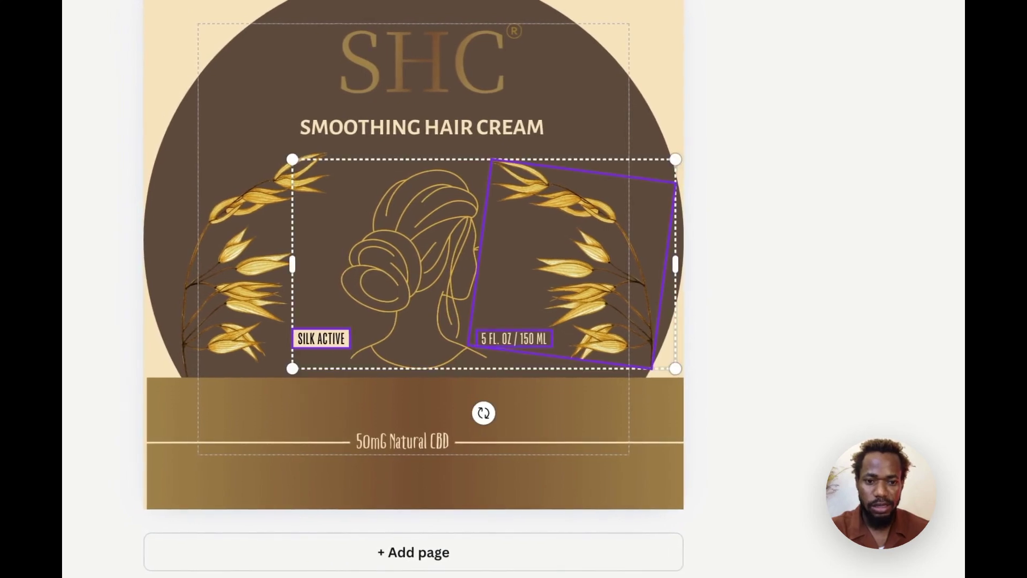
key("shift+Up")
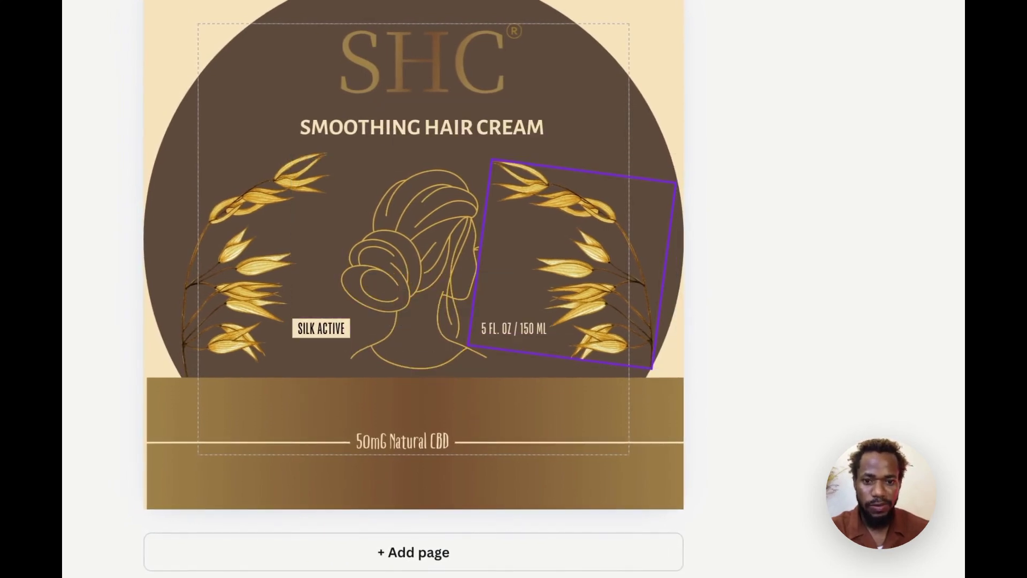
key("ctrl+z")
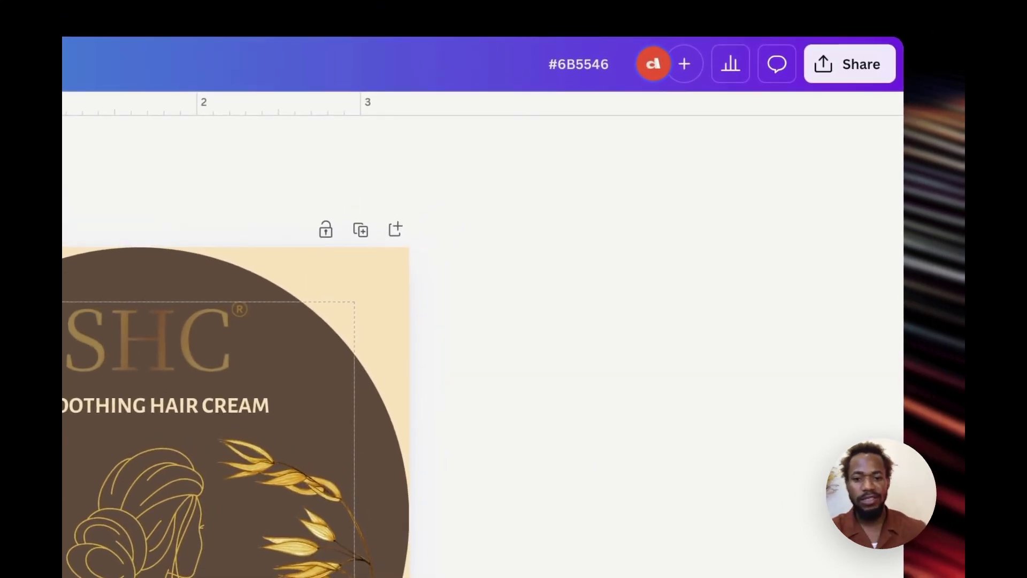
Download the lid design as a 3,094 × 3,094 px PNG and save it as cover.png in the Label folder
left_click(850, 65)
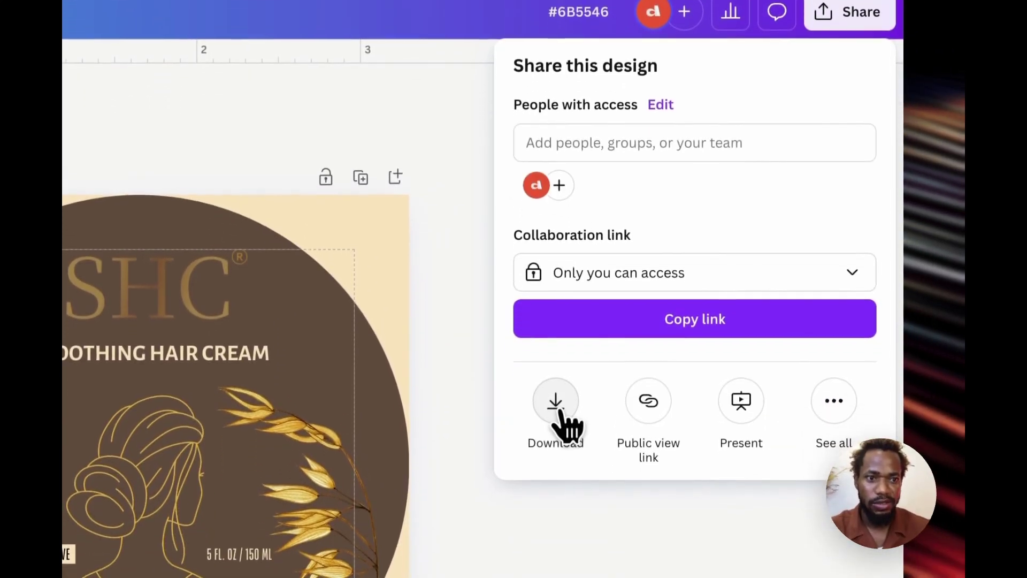
left_click(556, 419)
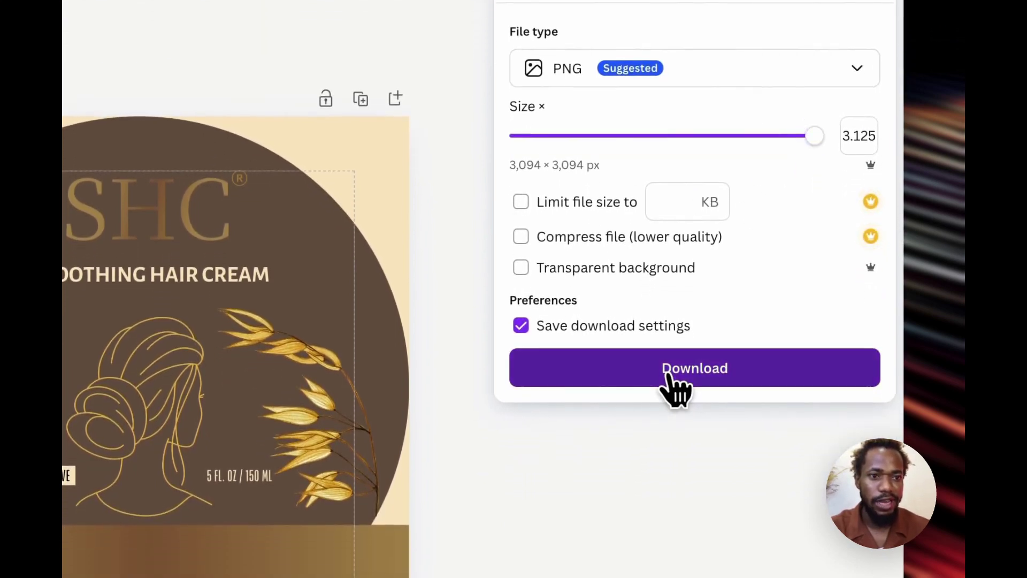
left_click(675, 381)
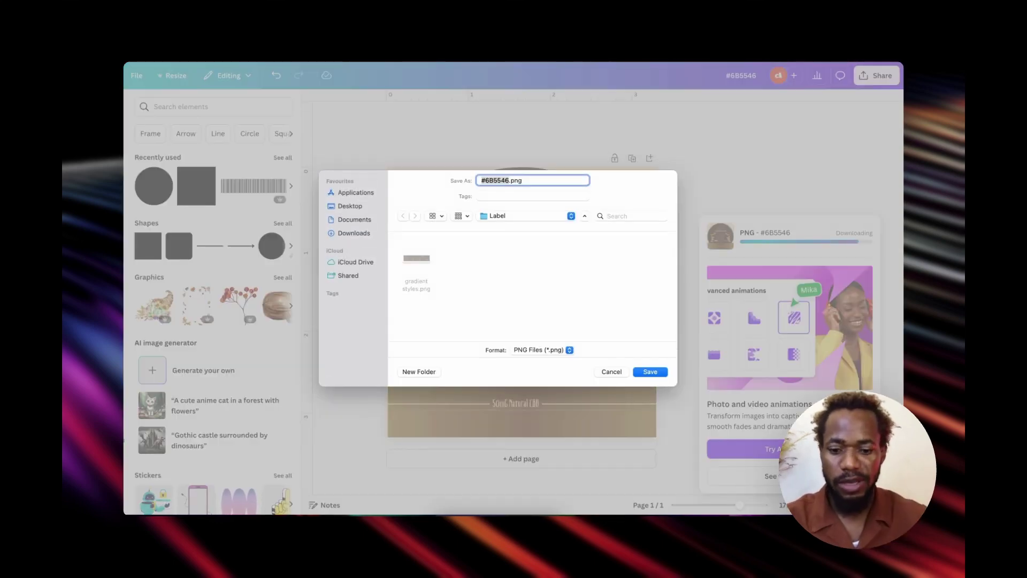
key("Return")
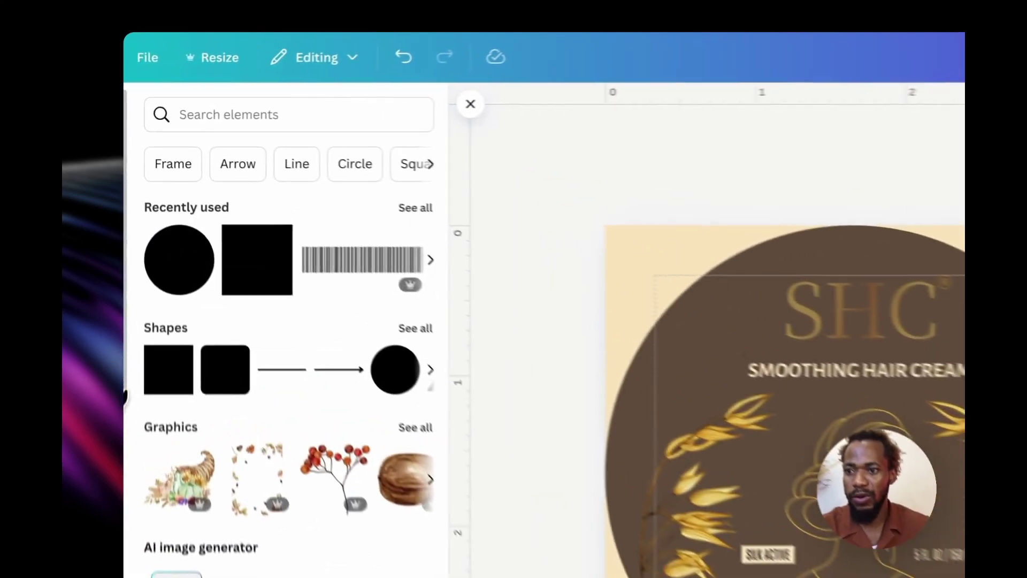
Upload cover.png from the Label folder on the Desktop to the design's image uploads
left_click(123, 235)
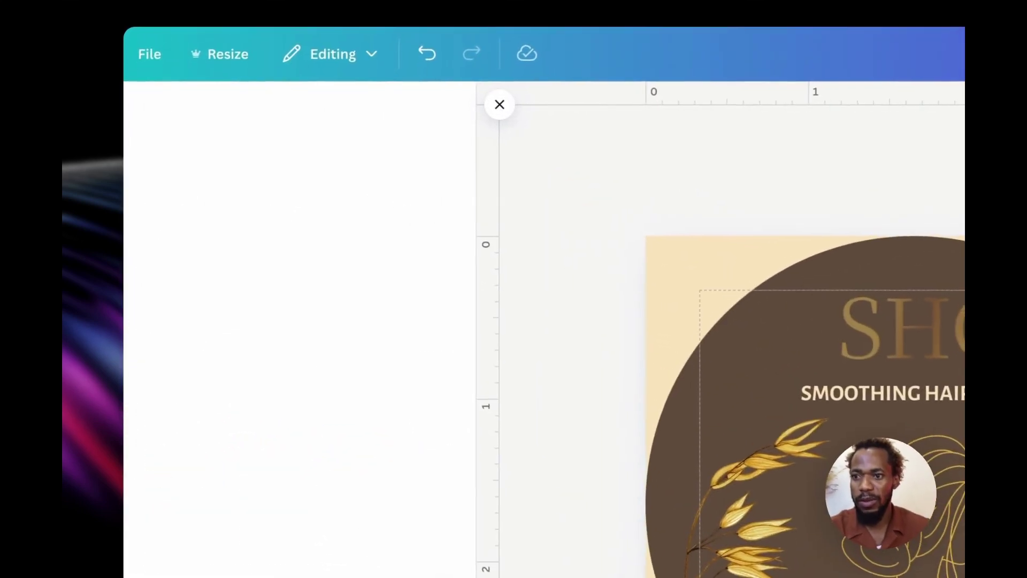
left_click(264, 182)
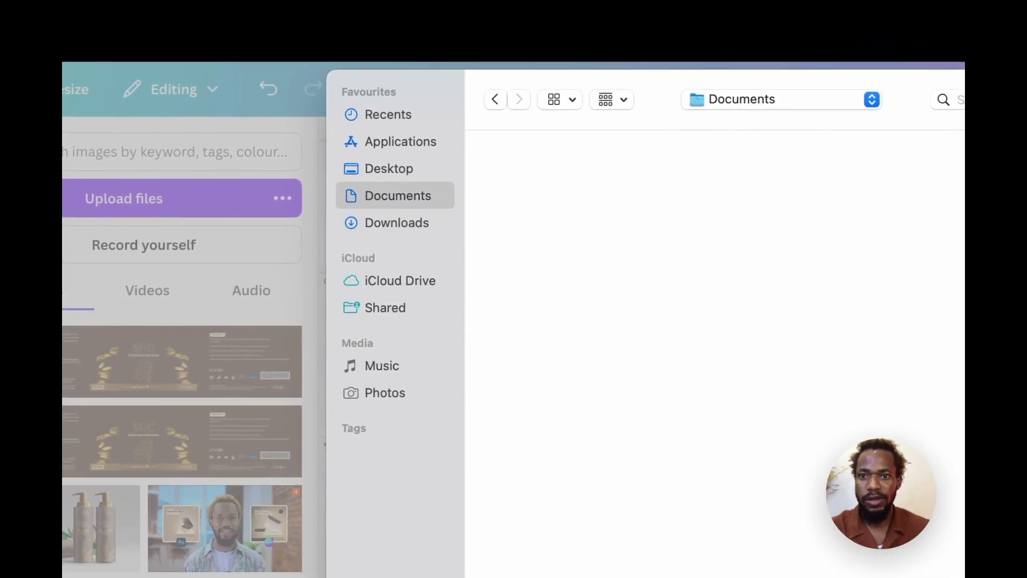
left_click(395, 168)
double_click(537, 185)
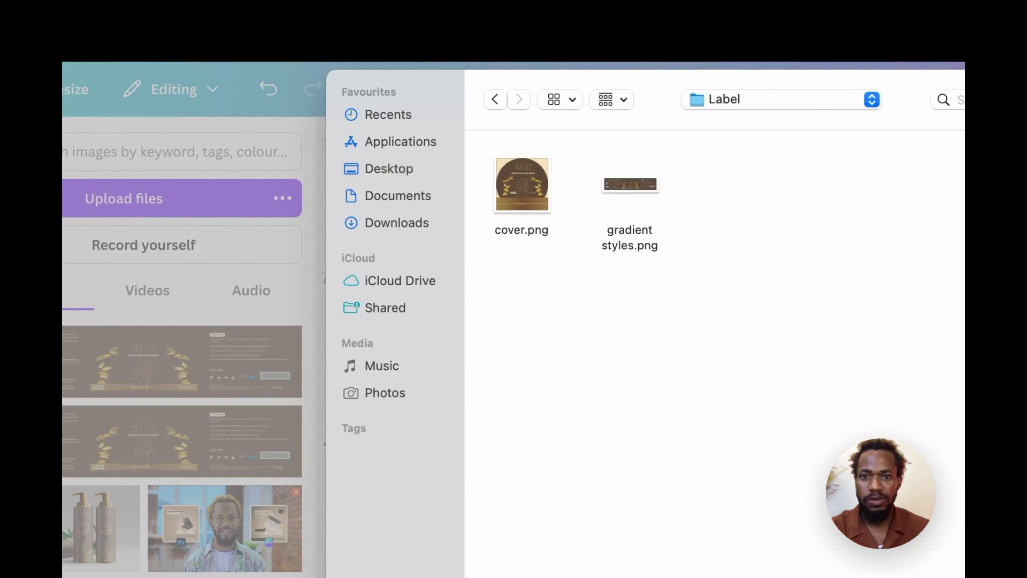
double_click(521, 184)
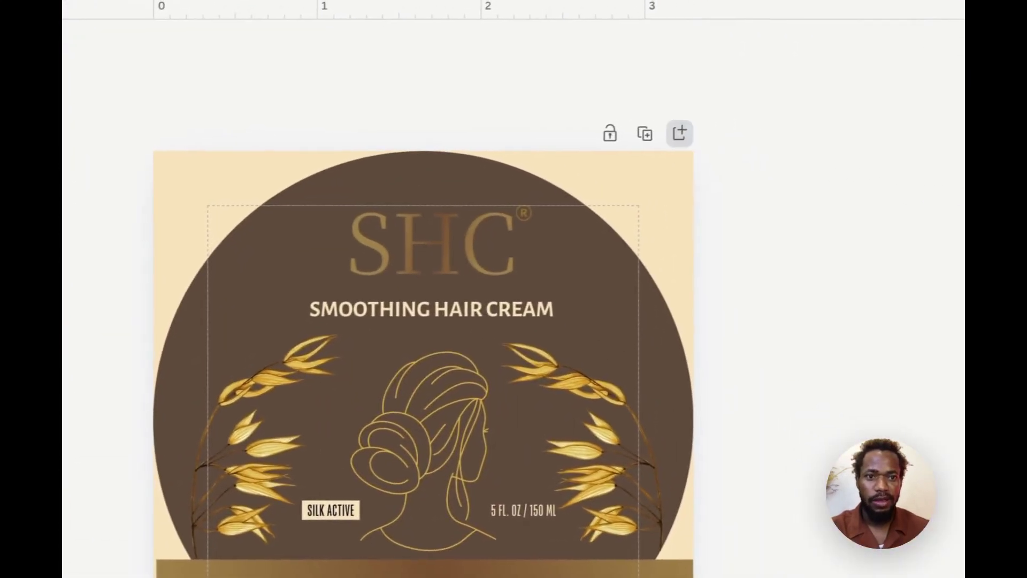
Add a second page, place the uploaded cover image on it, and drop the image into a circular frame
left_click(679, 133)
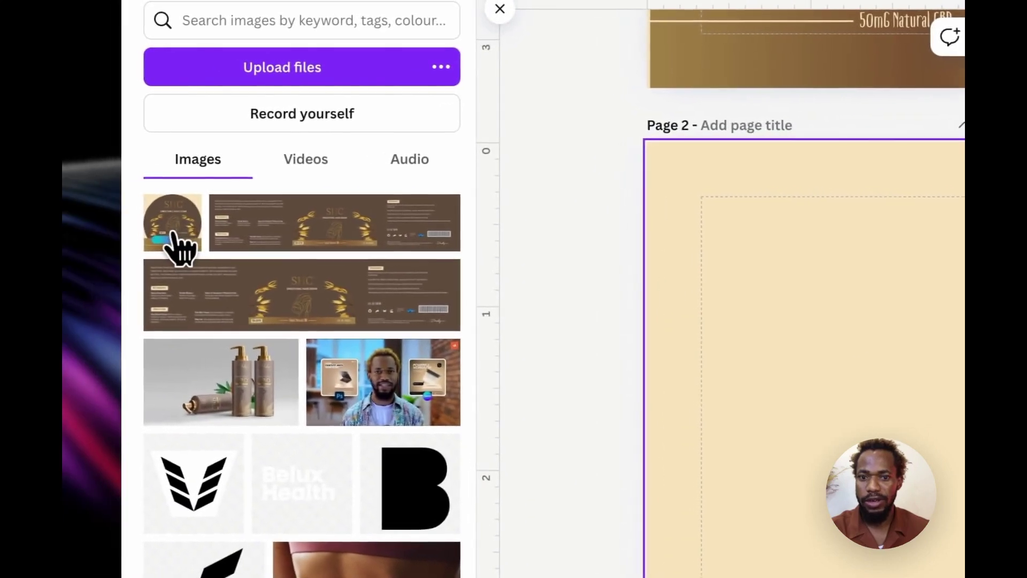
left_click(179, 246)
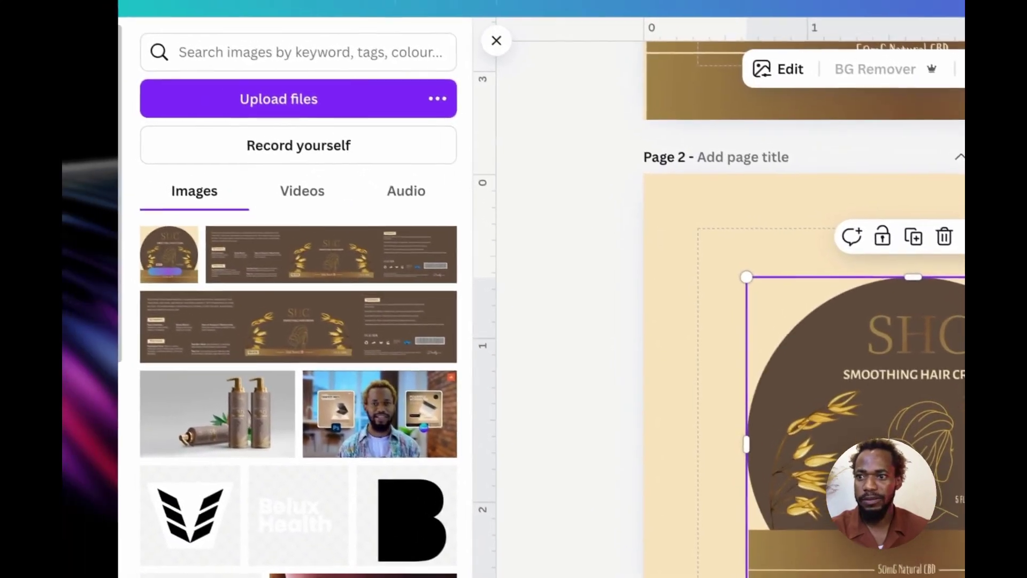
scroll(273, 366, "down", 15)
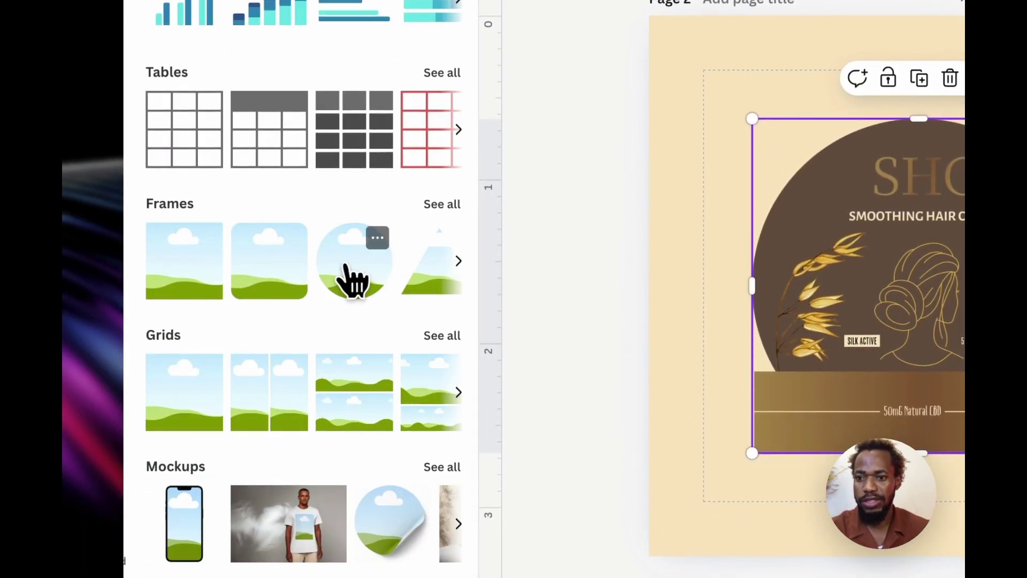
left_click(346, 266)
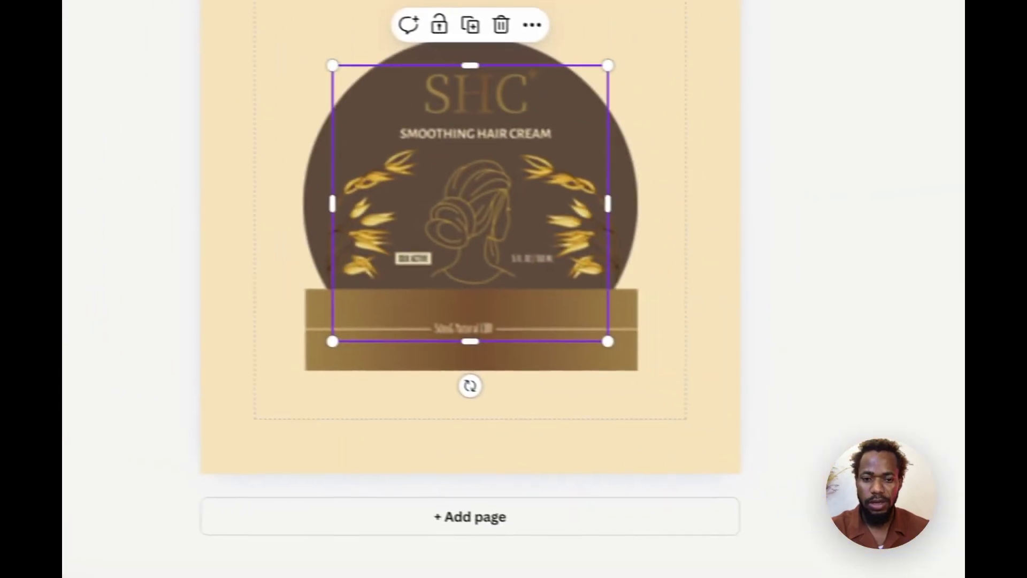
left_click_drag(469, 203, 649, 265)
left_click_drag(442, 198, 401, 126)
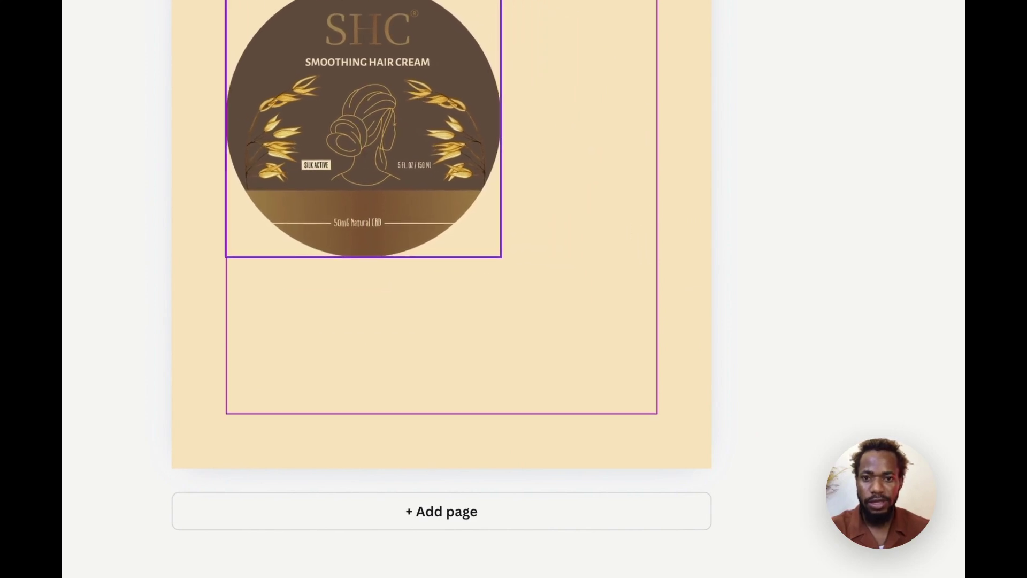
Centre the circular frame on the page and enlarge it to span the full page width and height
left_click_drag(501, 258, 706, 462)
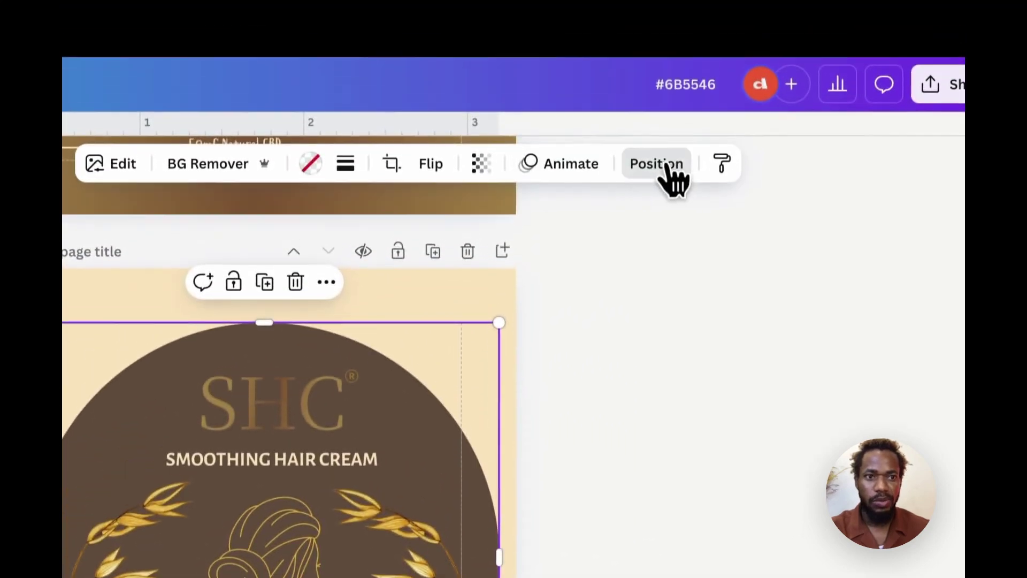
left_click(663, 105)
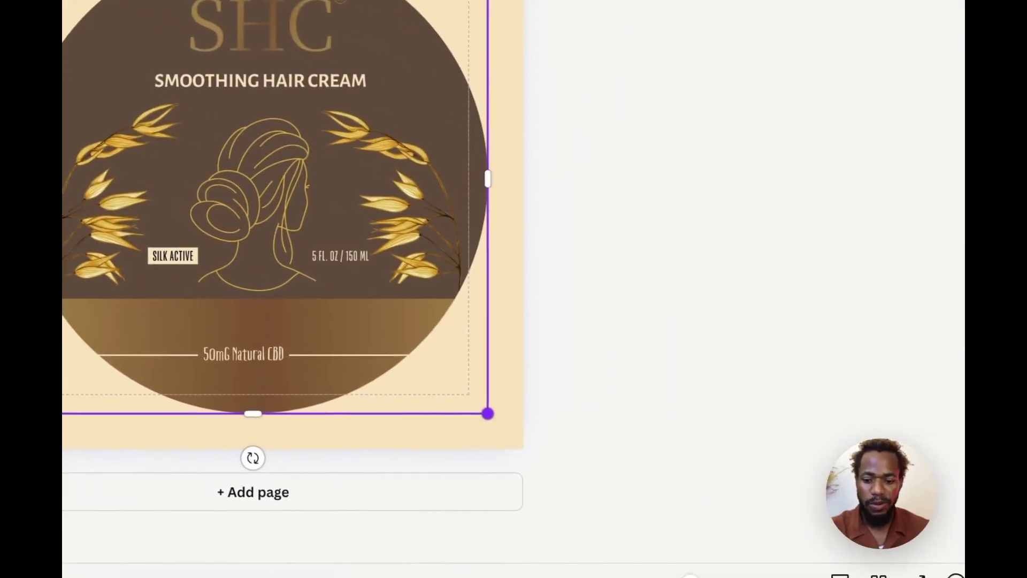
left_click_drag(486, 413, 511, 438)
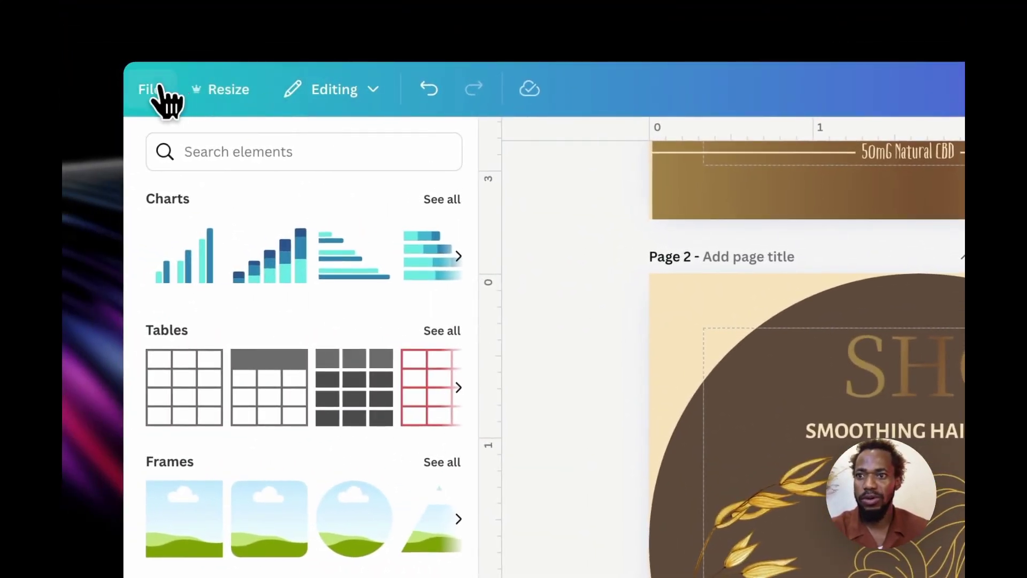
Show the print bleed and shrink the circular frame evenly about its centre so it sits slightly inside the trim line
left_click(232, 334)
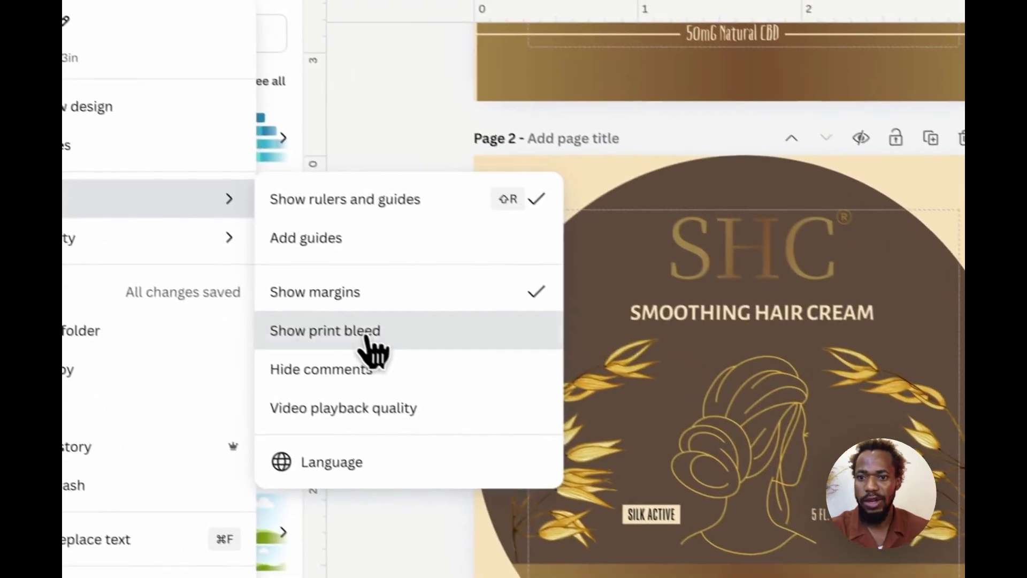
left_click(535, 449)
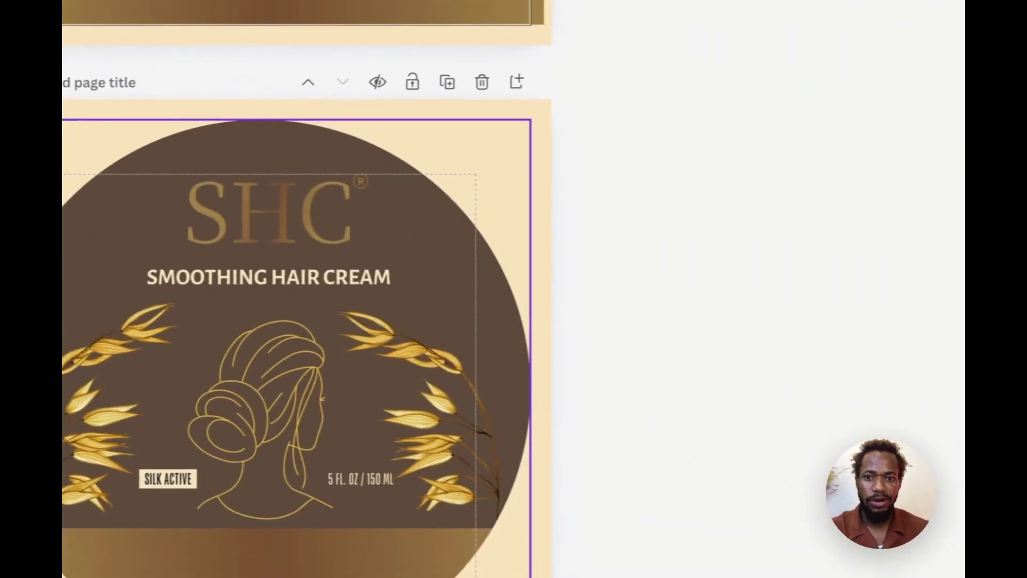
scroll(770, 514, "down", 2)
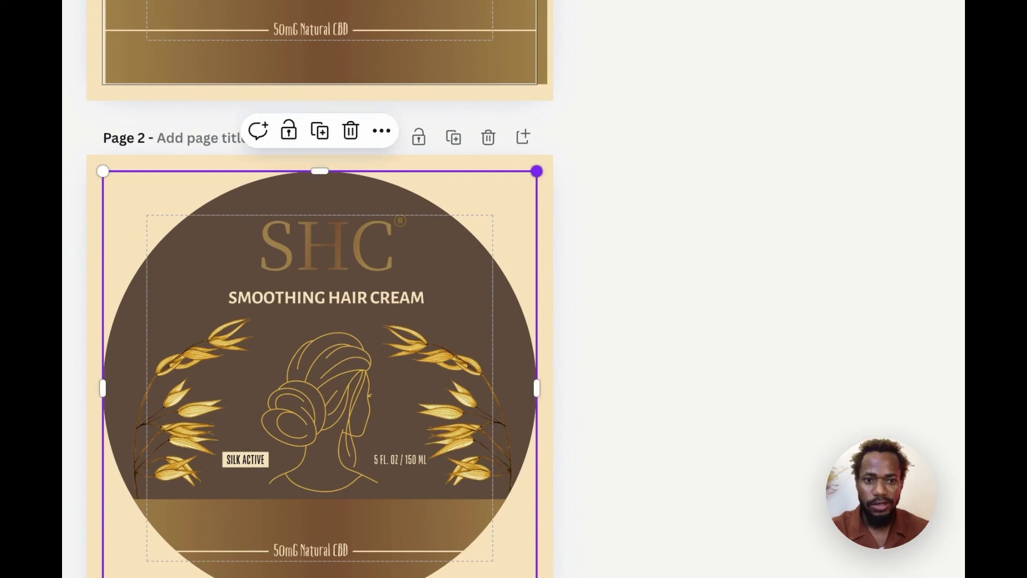
left_click_drag(537, 171, 516, 192)
key("Escape")
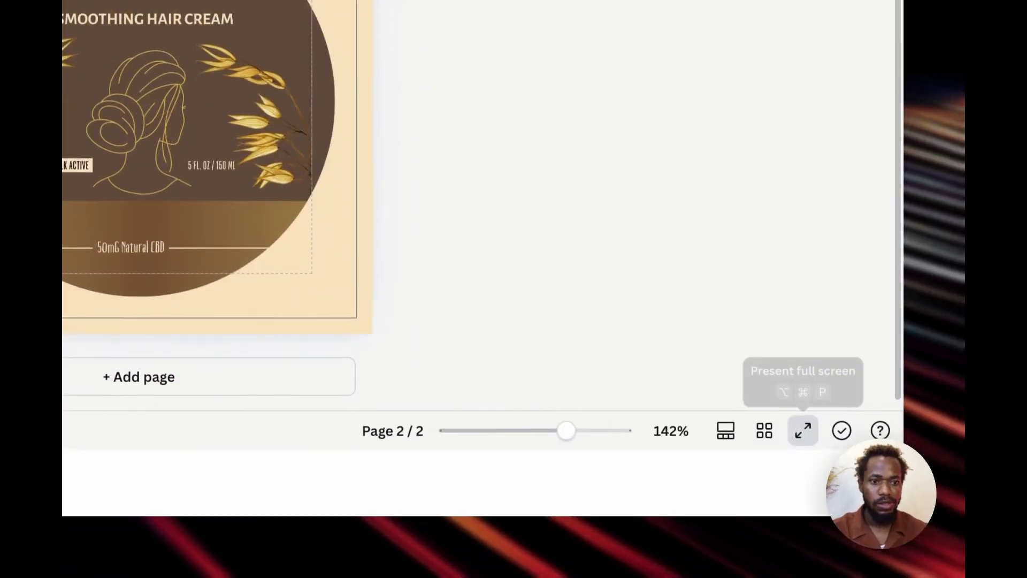
Preview the circular lid label on page 2 in full-screen presentation
left_click(803, 429)
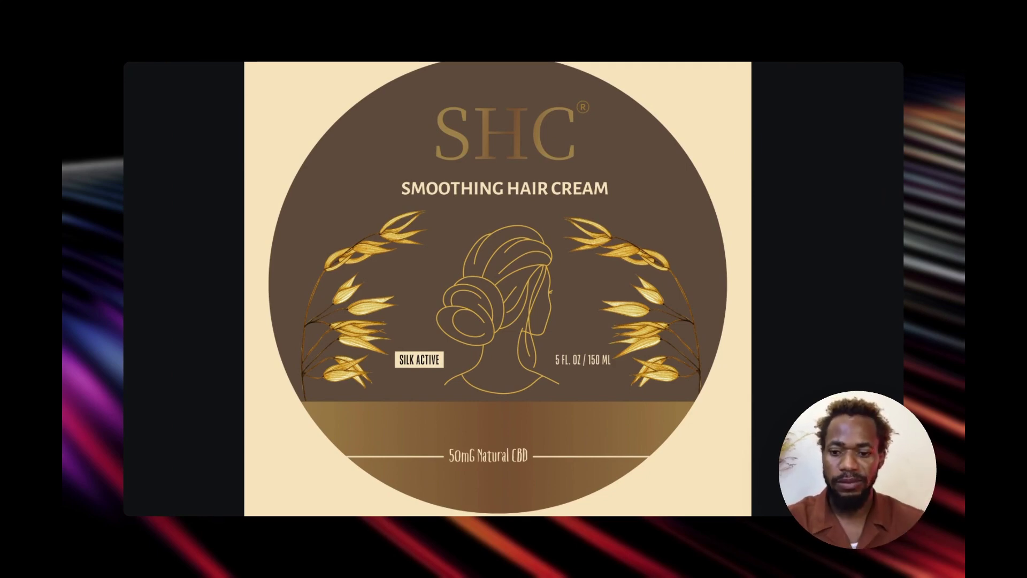
Copy the three jar mockups from page 3 of the wide label design and paste them onto a new third page in the lid design
key("Escape")
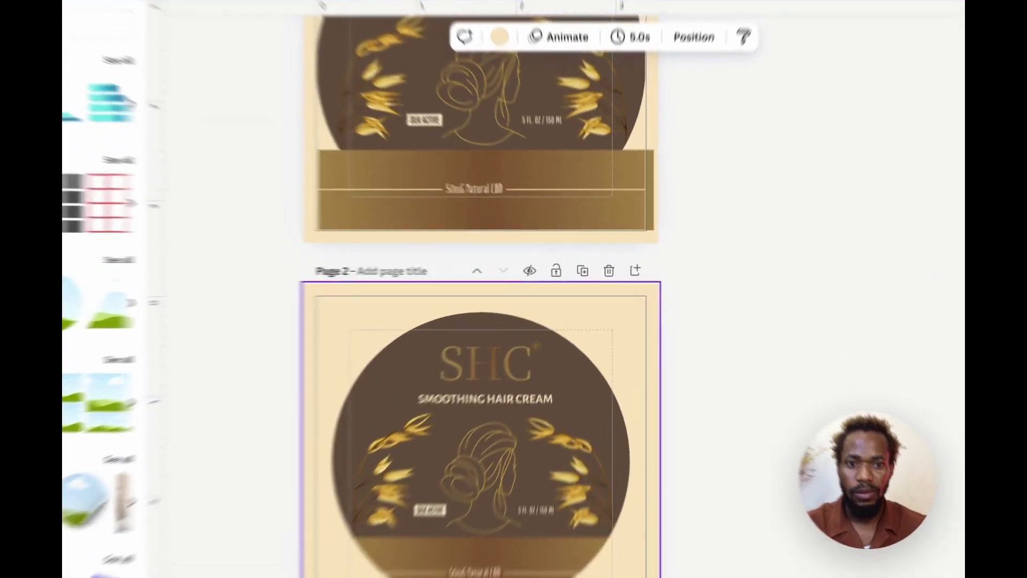
left_click(738, 299)
scroll(534, 331, "down", 2)
left_click(487, 396)
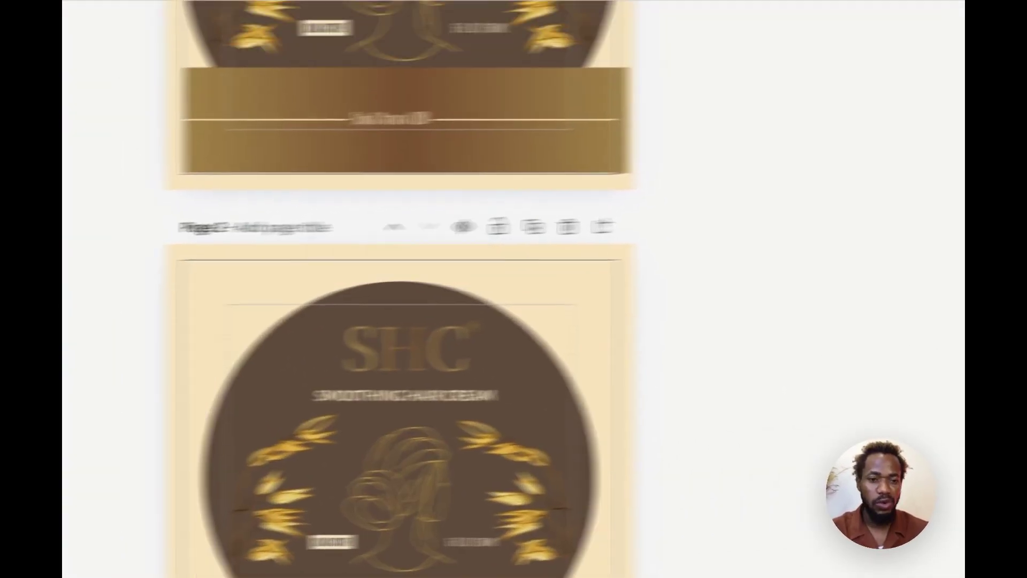
key("Escape")
scroll(436, 369, "up", 4)
scroll(436, 369, "down", 4)
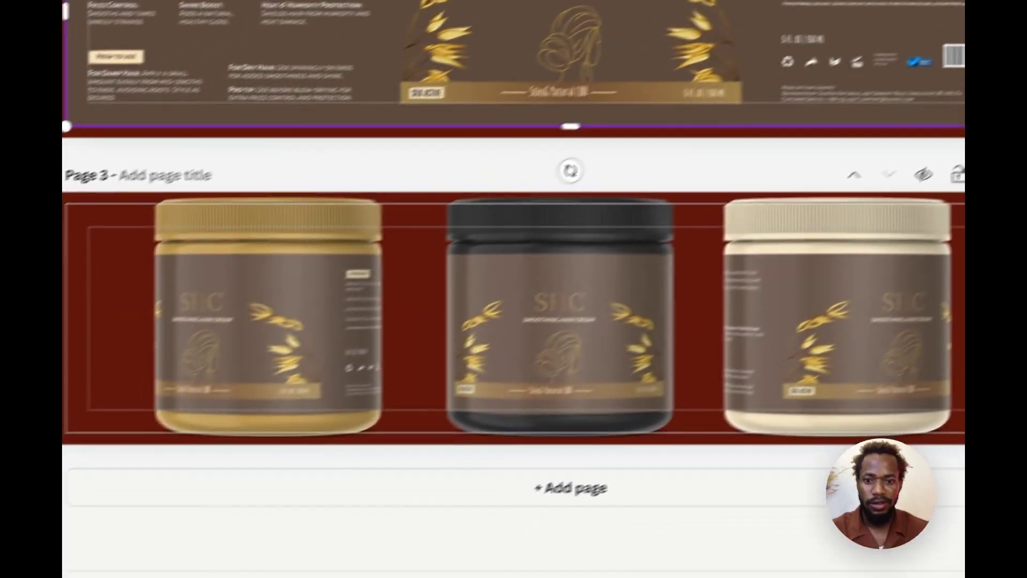
left_click(299, 305)
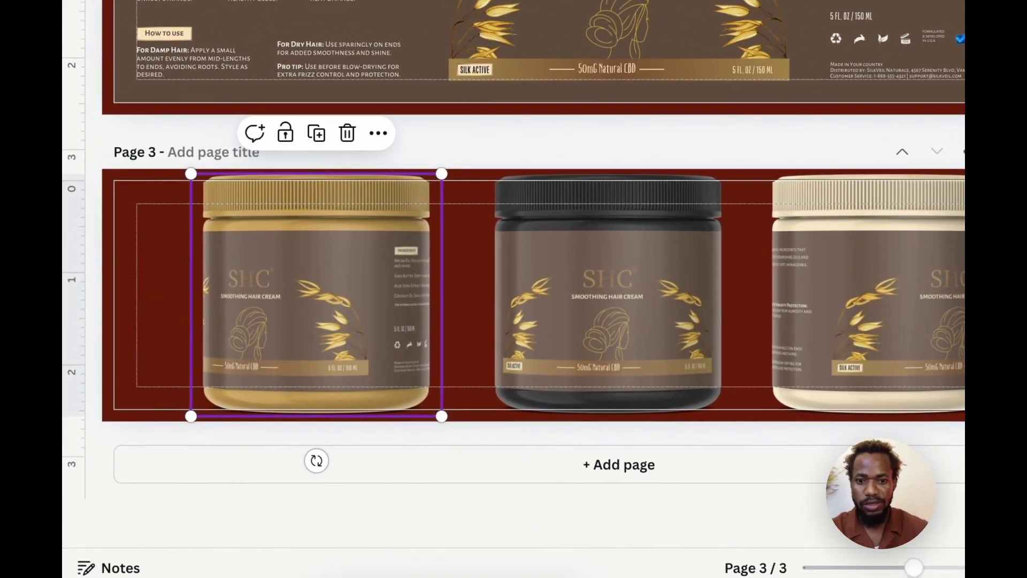
left_click(608, 294, "shift")
left_click(877, 294, "shift")
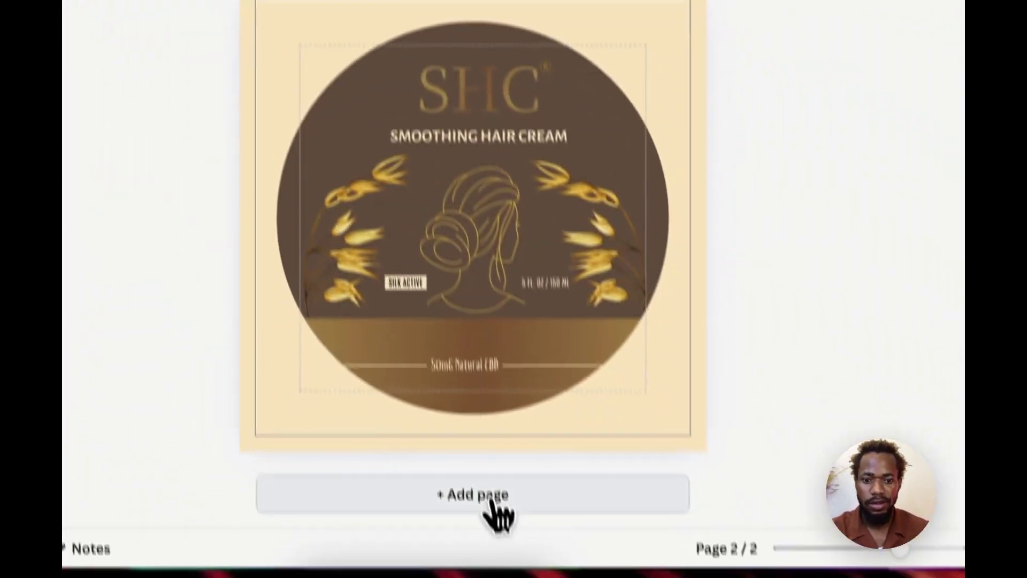
left_click(491, 500)
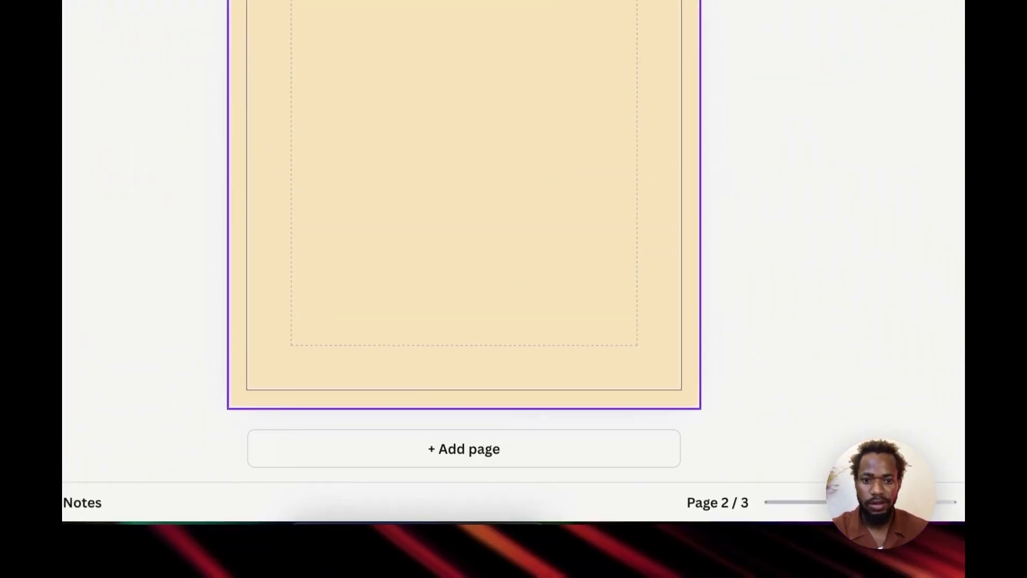
key("super+v")
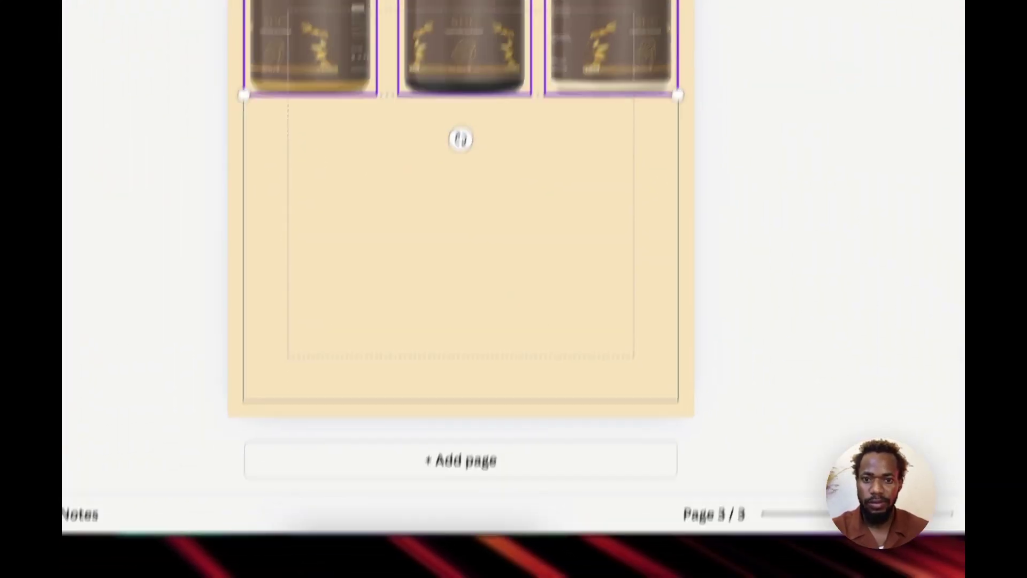
Enlarge the gold jar in the middle of the page and place the black and cream jars on either side along its base
left_click(722, 224)
left_click(300, 199)
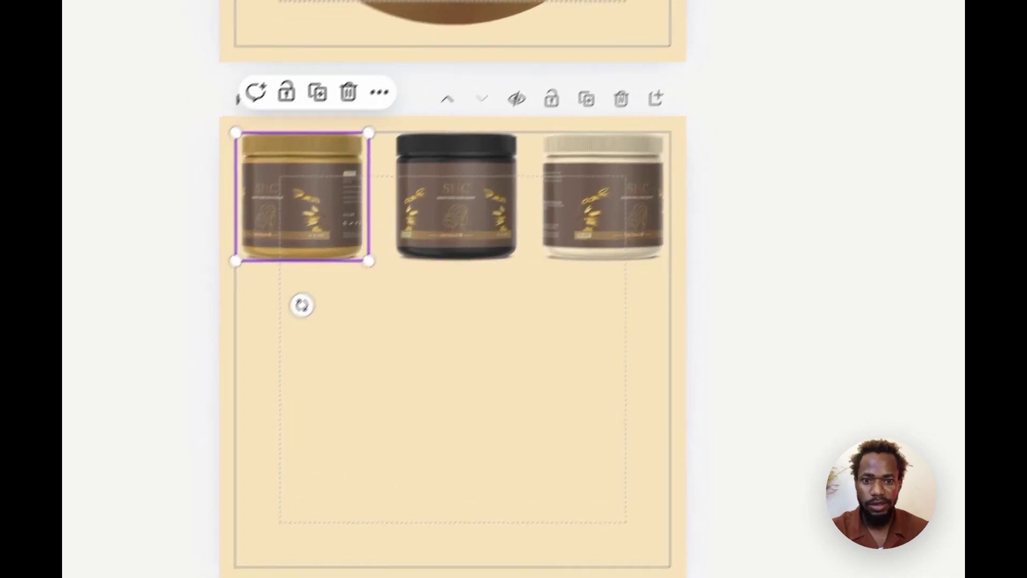
left_click_drag(369, 261, 522, 409)
left_click_drag(569, 364, 569, 365)
left_click_drag(426, 226, 523, 361)
left_click_drag(503, 134, 341, 404)
left_click_drag(650, 151, 649, 414)
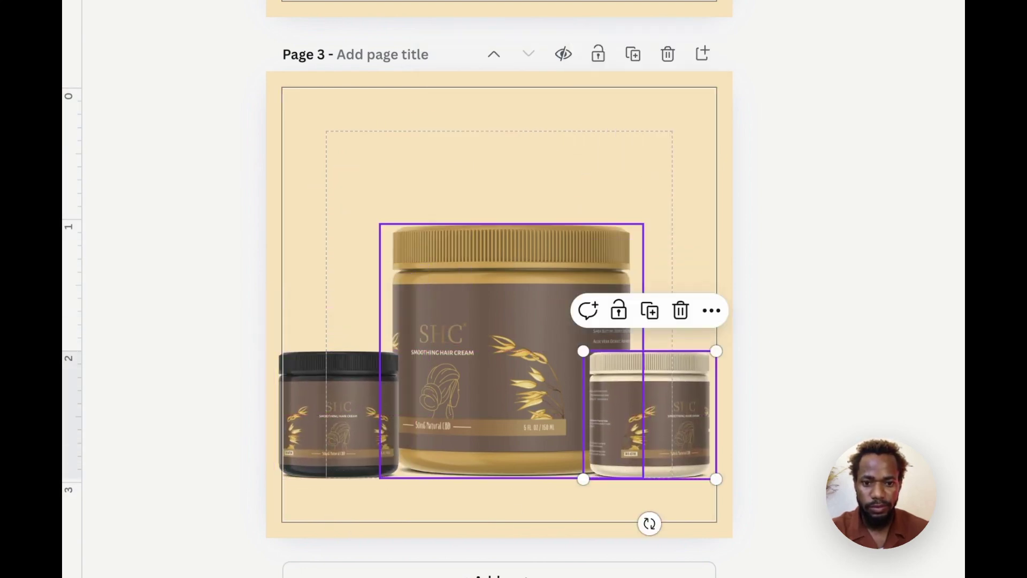
Shrink the gold jar, bring the cream jar closer to it, and centre the three jars as a group on the page
left_click(562, 278)
left_click_drag(643, 224, 566, 288)
left_click(649, 415)
left_click_drag(649, 415, 604, 421)
left_click_drag(260, 518, 724, 290)
left_click_drag(594, 412, 621, 412)
left_click(716, 230)
Copy the SHC logo, ® mark and SMOOTHING HAIR CREAM text from page 1 onto page 3 above the jars
scroll(406, 256, "up", 10)
scroll(481, 396, "up", 5)
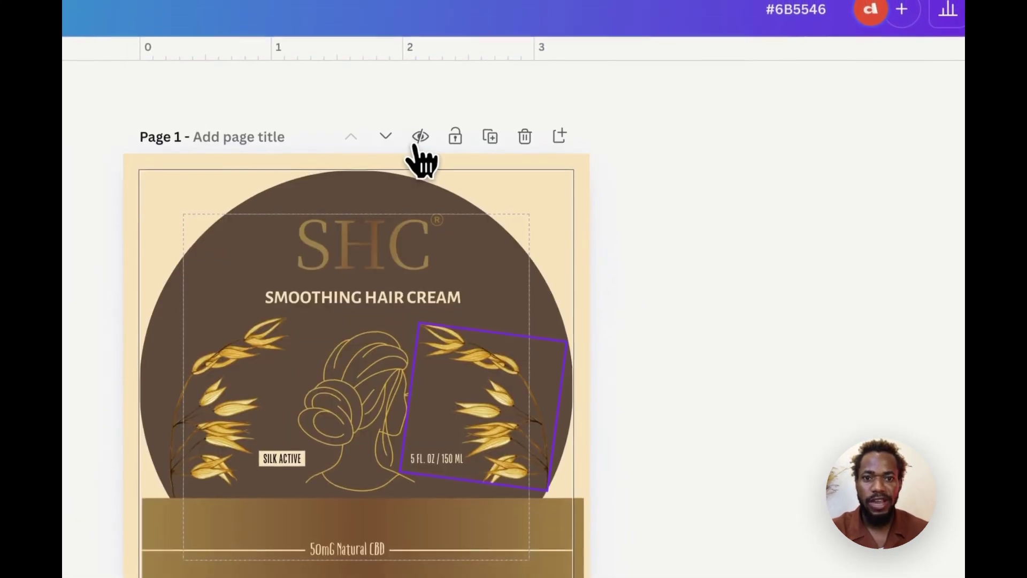
left_click(377, 247)
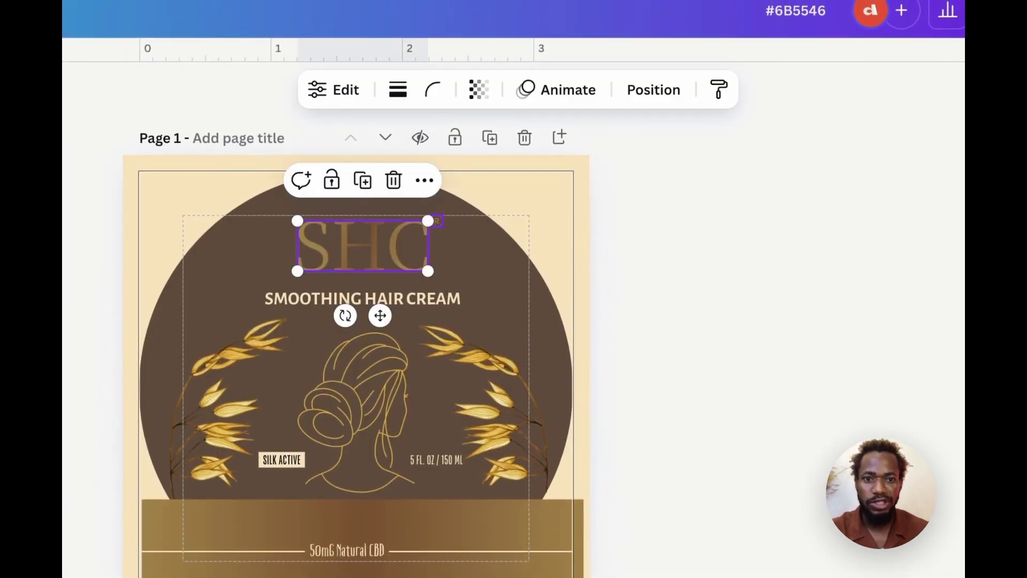
left_click(437, 221, "shift")
left_click(363, 299, "shift")
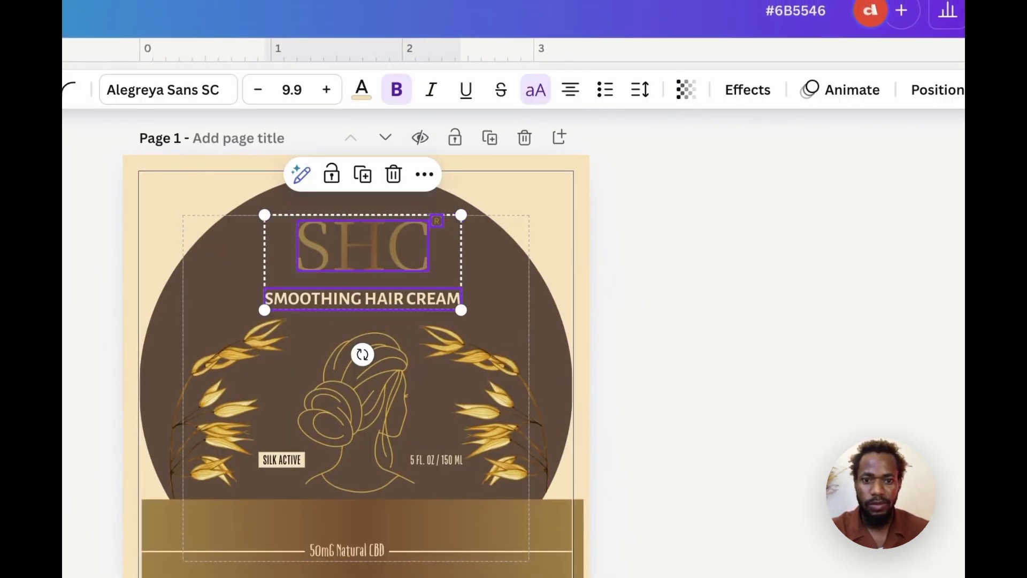
scroll(363, 299, "down", 15)
key("ctrl+v")
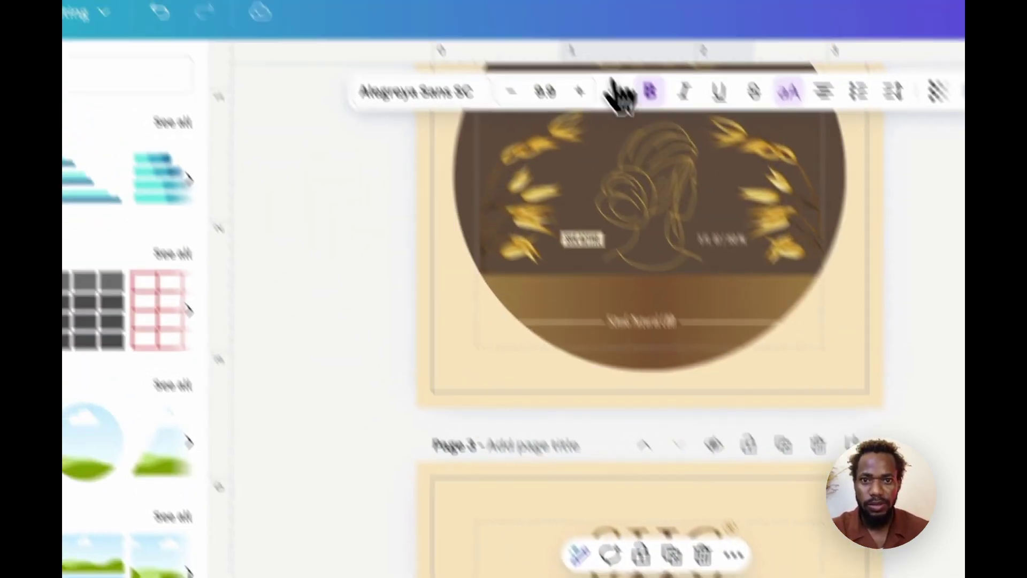
Recolour the SMOOTHING HAIR CREAM text on page 3 dark brown
left_click(614, 92)
left_click(224, 205)
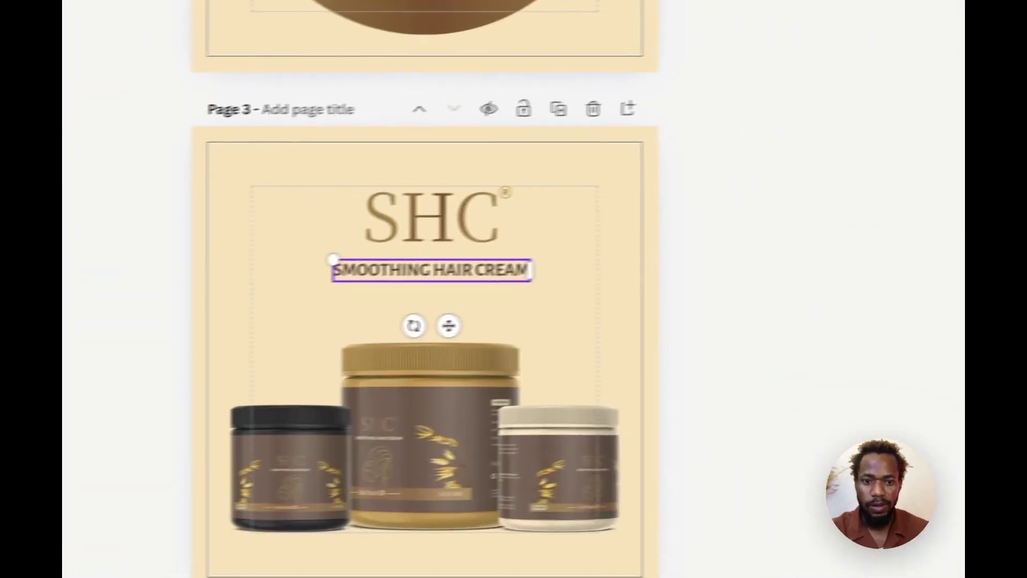
left_click(749, 289)
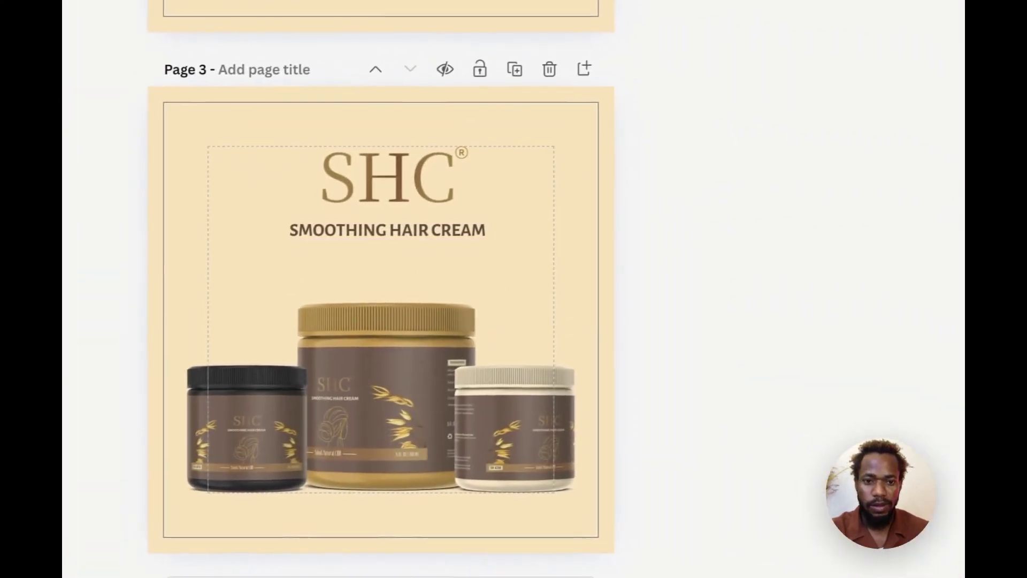
Move the SHC logo, ® mark and product name down together towards the jars and enlarge them slightly
left_click_drag(307, 193, 581, 309)
key("Down")
key("Down")
key("Down")
key("Down")
key("Down")
key("Down")
key("Down")
key("Down")
key("Down")
key("Down")
key("Down")
key("Down")
key("Down")
key("Down")
key("Down")
key("Down")
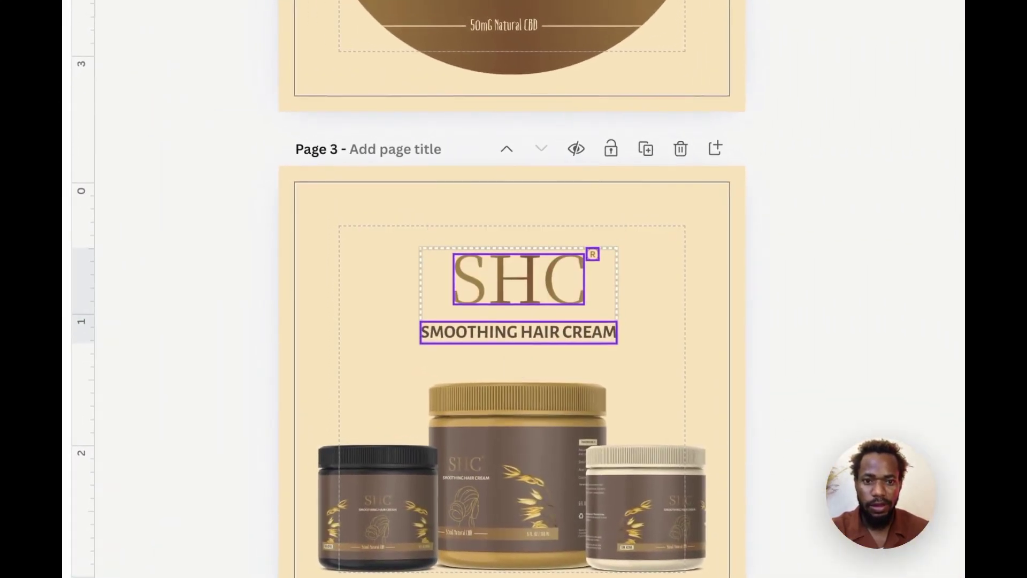
left_click_drag(617, 343, 633, 348)
key("Escape")
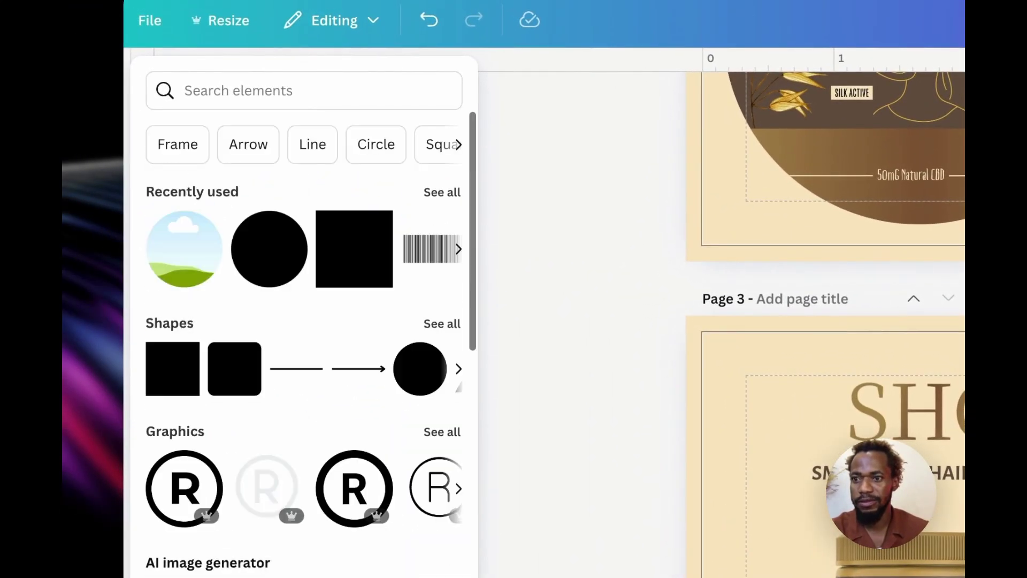
Add a gold circle badge over the middle jar reading BLACK FRIDAY SALE, with each word on its own line
left_click(269, 249)
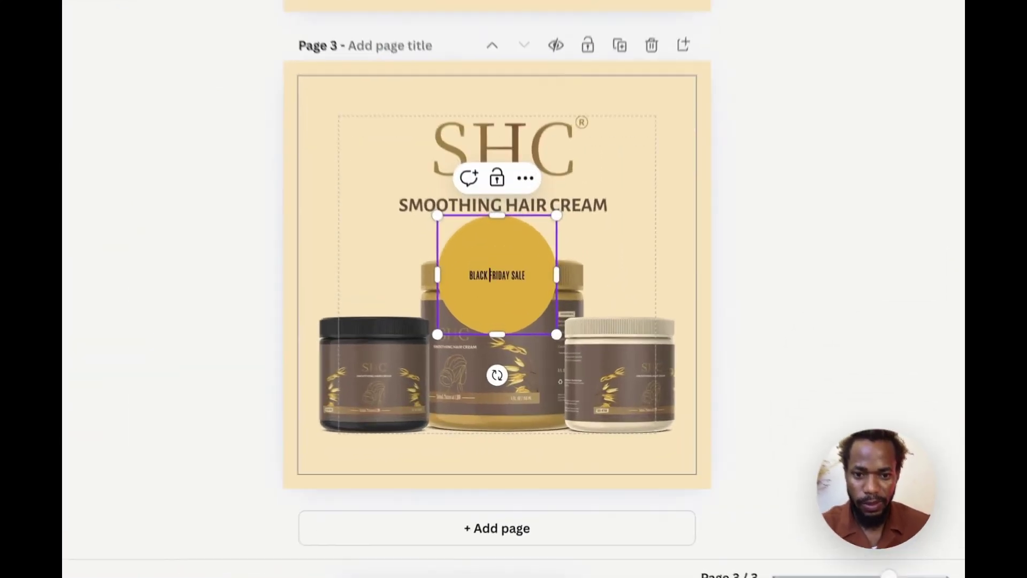
left_click(527, 340)
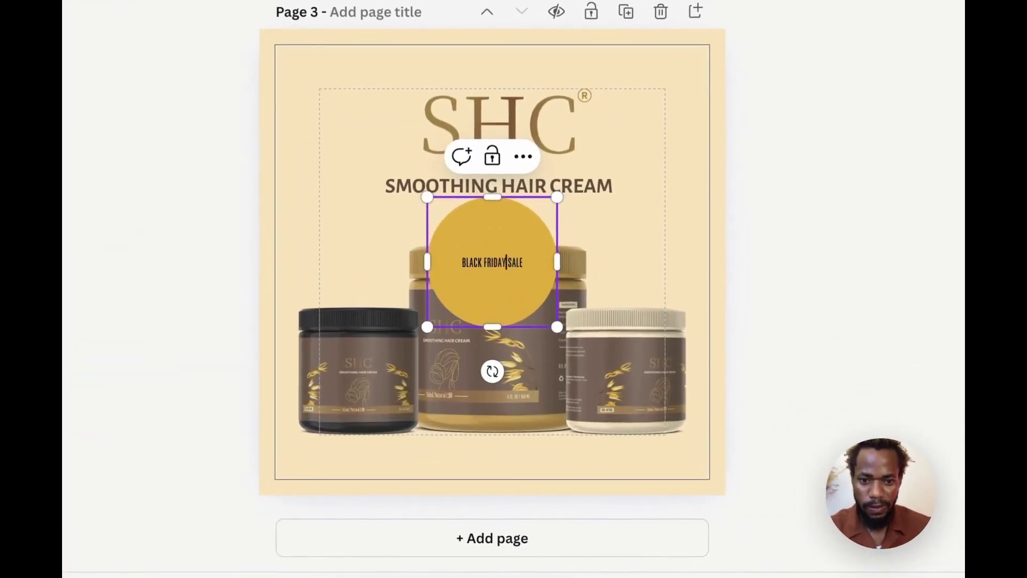
key("Return")
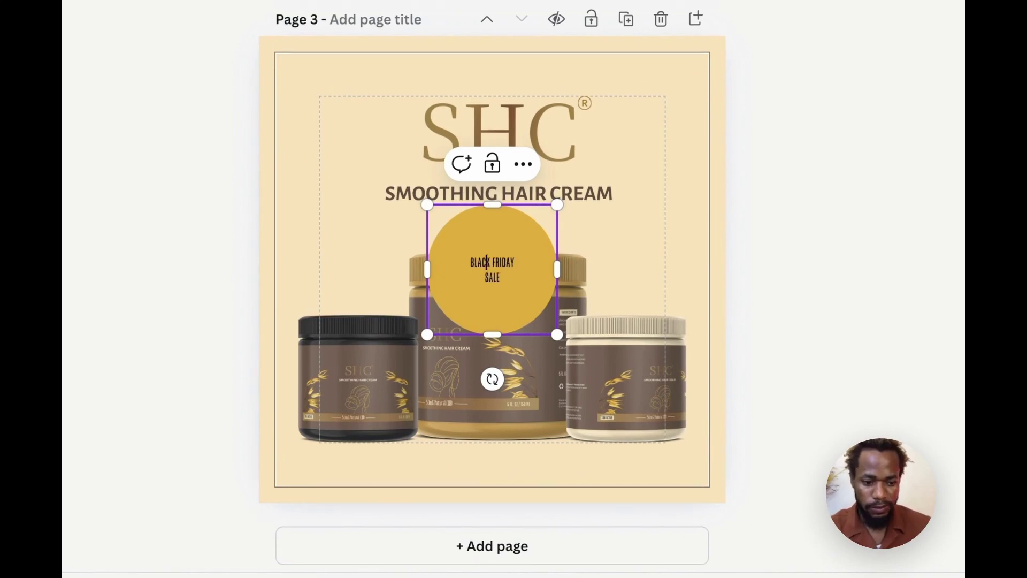
key("Right")
key("Right")
key("Return")
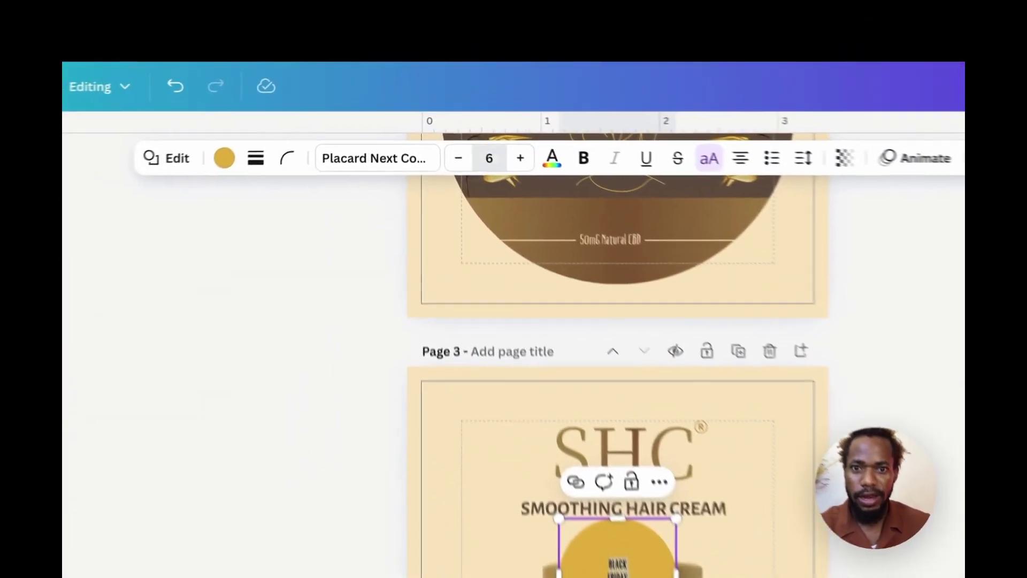
Set the badge text to size 10 and tighten its line spacing to about 1.06
left_click(450, 115)
type("10")
key("Return")
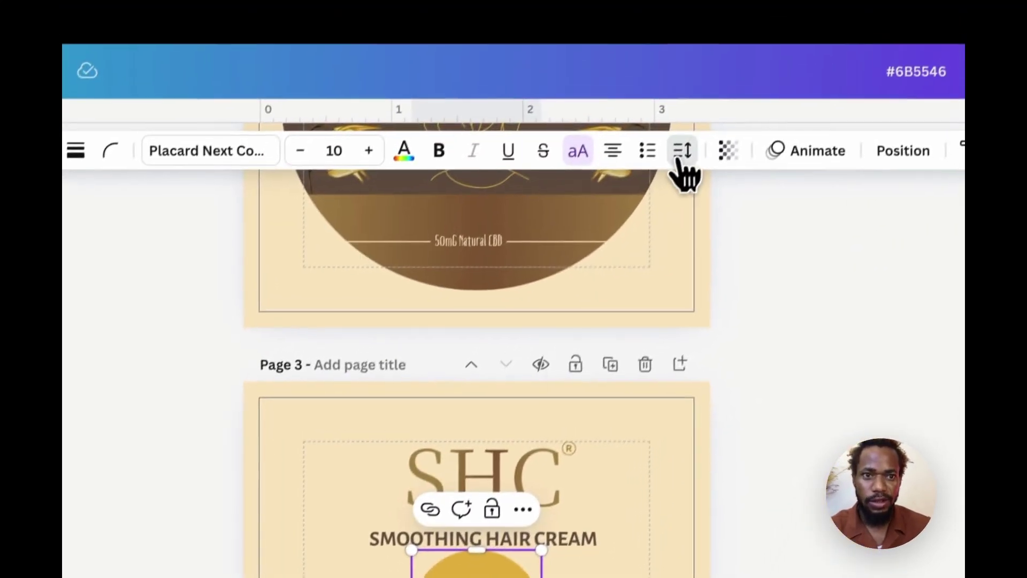
left_click(847, 168)
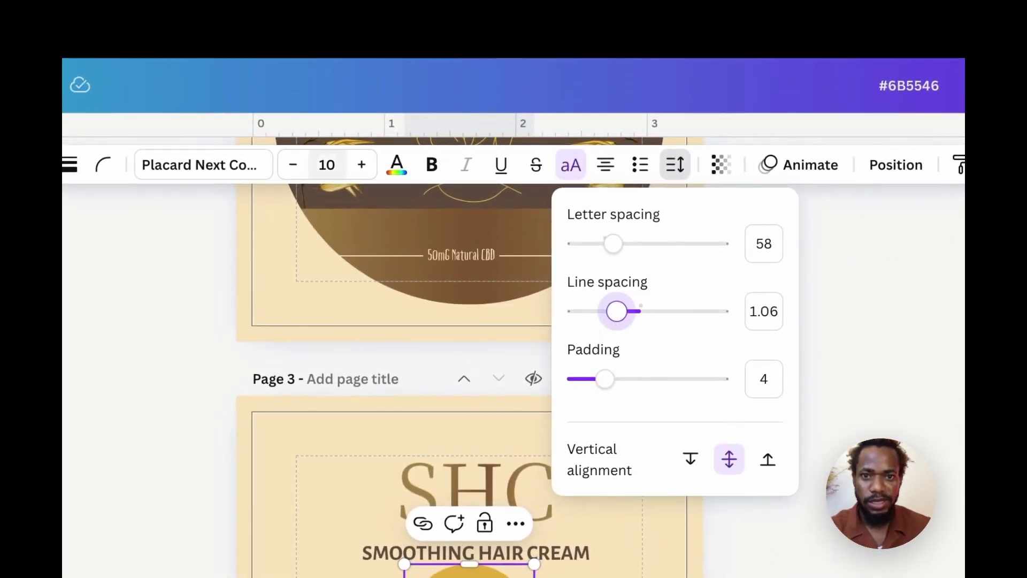
left_click(675, 165)
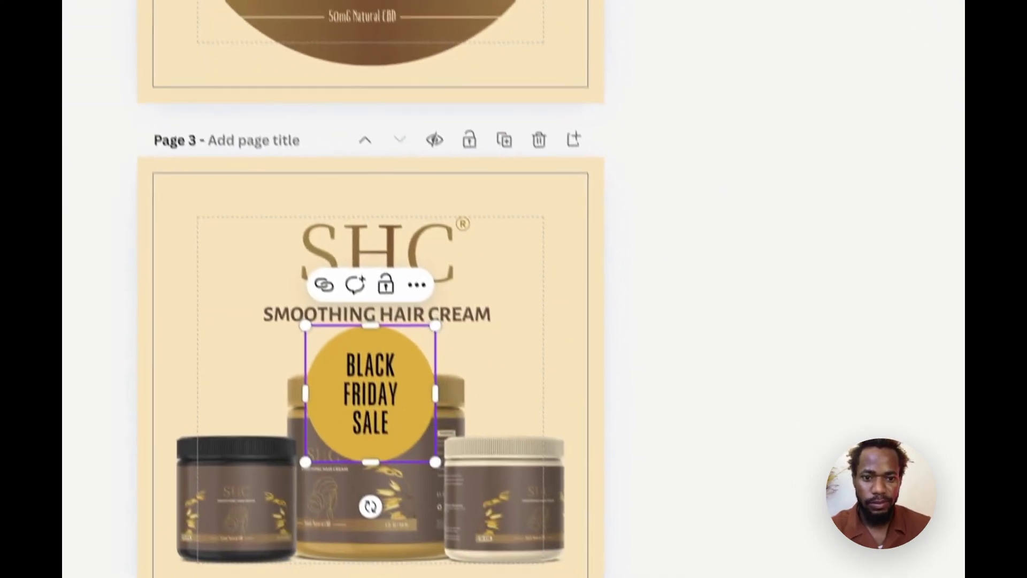
Give the gold badge circle a solid black border with a weight of 1
left_click(835, 481)
left_click(461, 406)
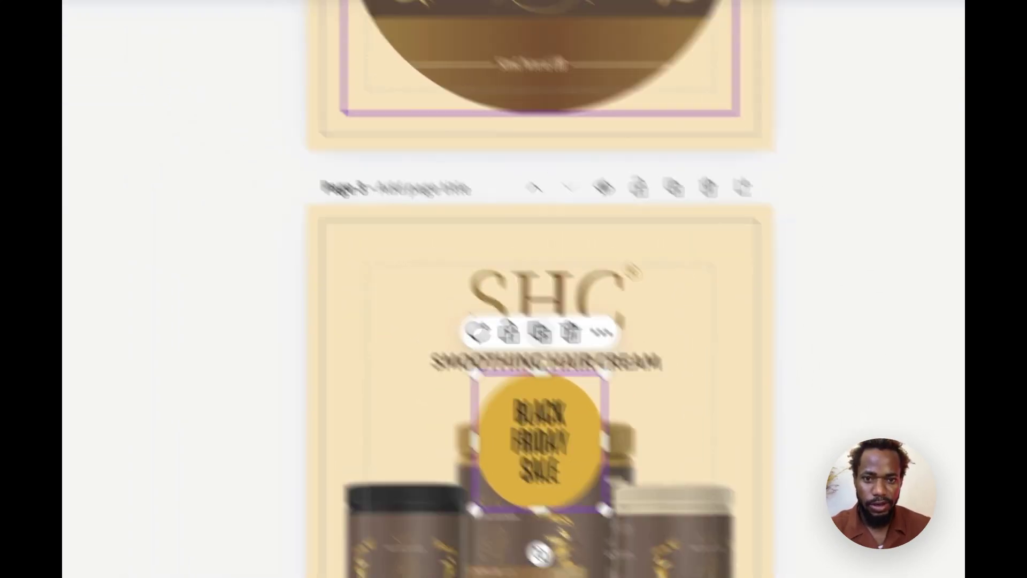
left_click(380, 169)
left_click(414, 169)
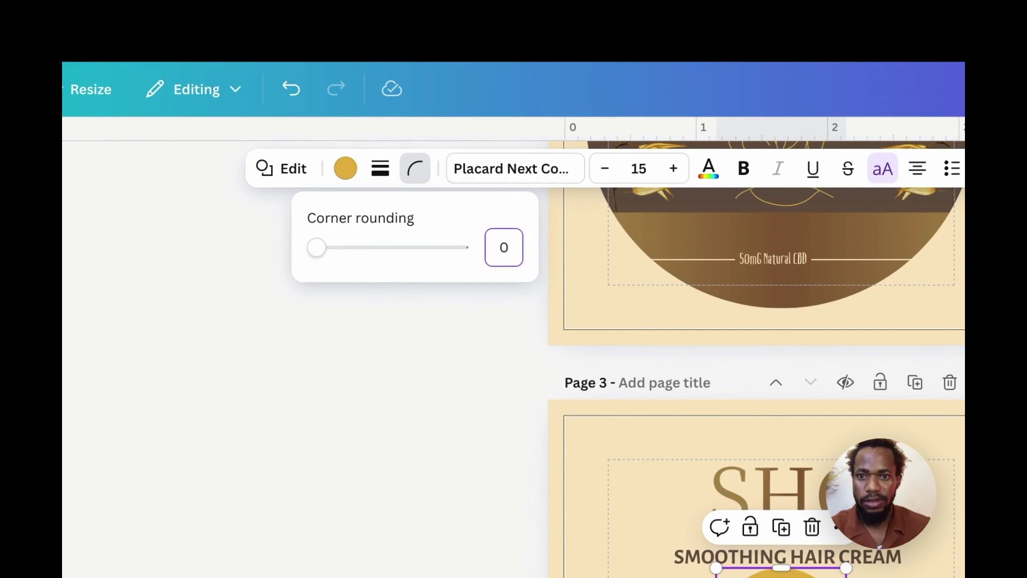
left_click(381, 170)
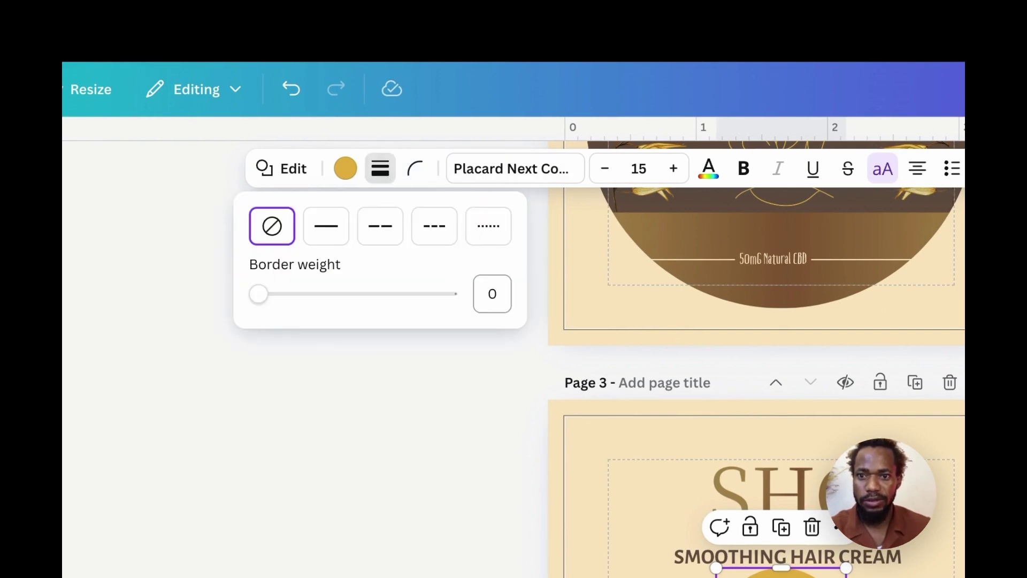
left_click(345, 239)
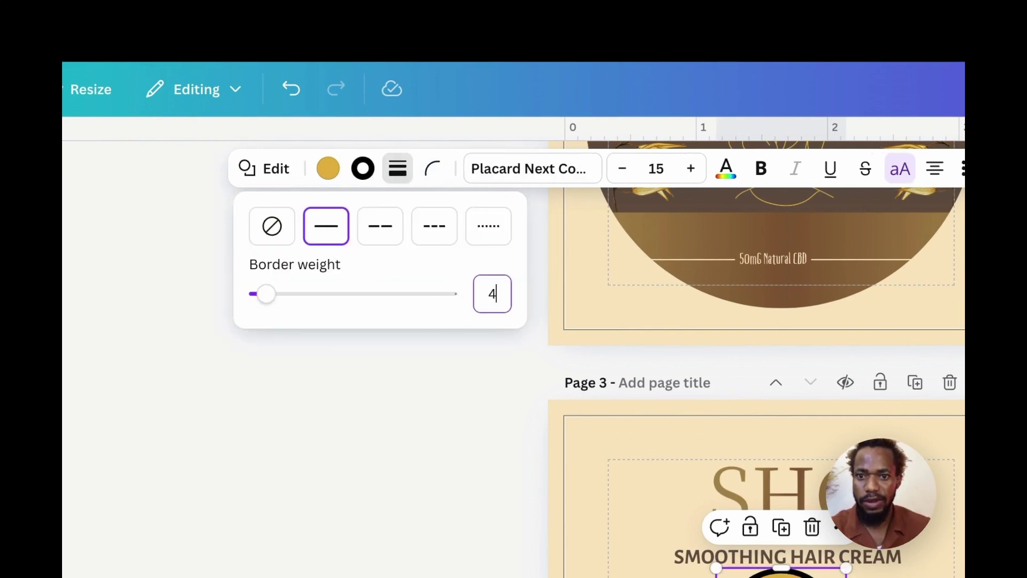
key("Return")
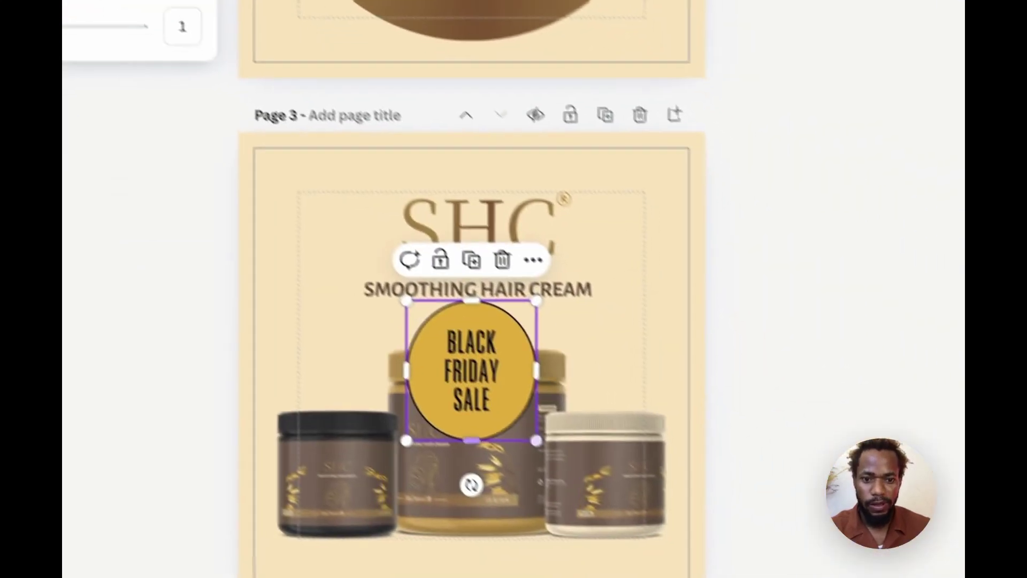
Fine-tune the size and width of the BLACK FRIDAY SALE badge
left_click_drag(503, 412, 505, 414)
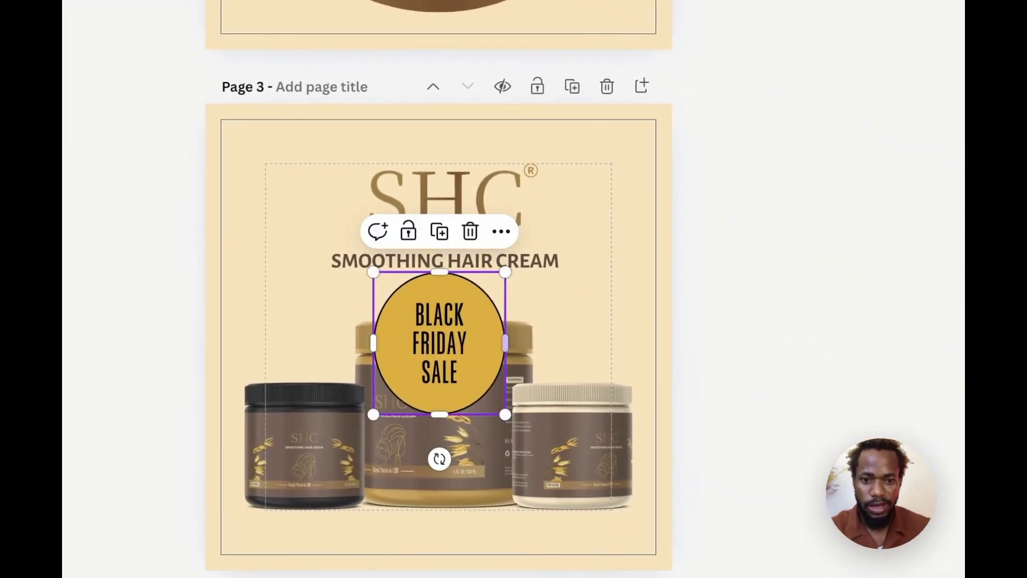
mouse_move(505, 343)
left_mouse_down()
mouse_move(520, 343)
mouse_move(506, 344)
left_mouse_up()
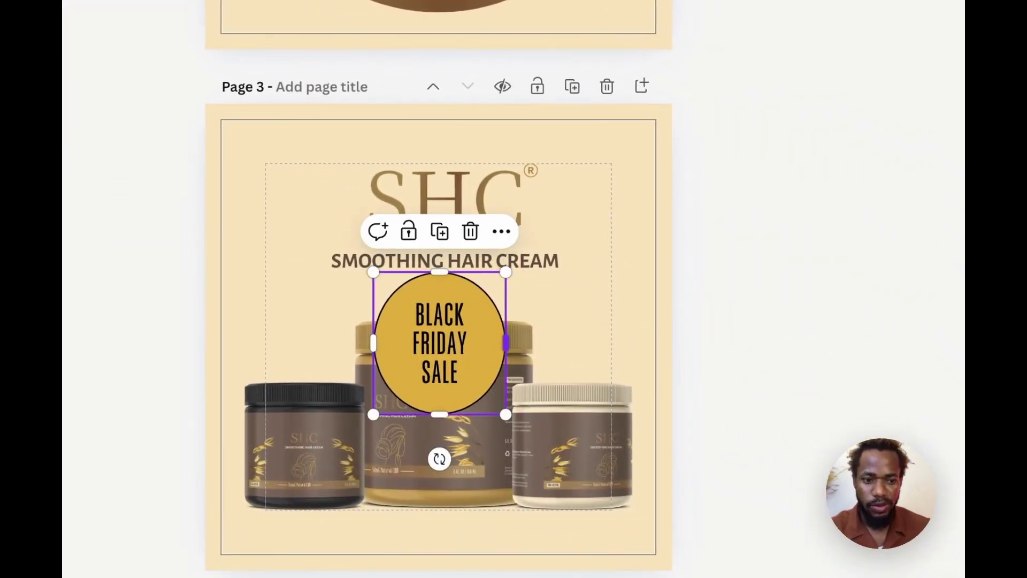
scroll(507, 346, "up", 4)
scroll(507, 346, "up", 5)
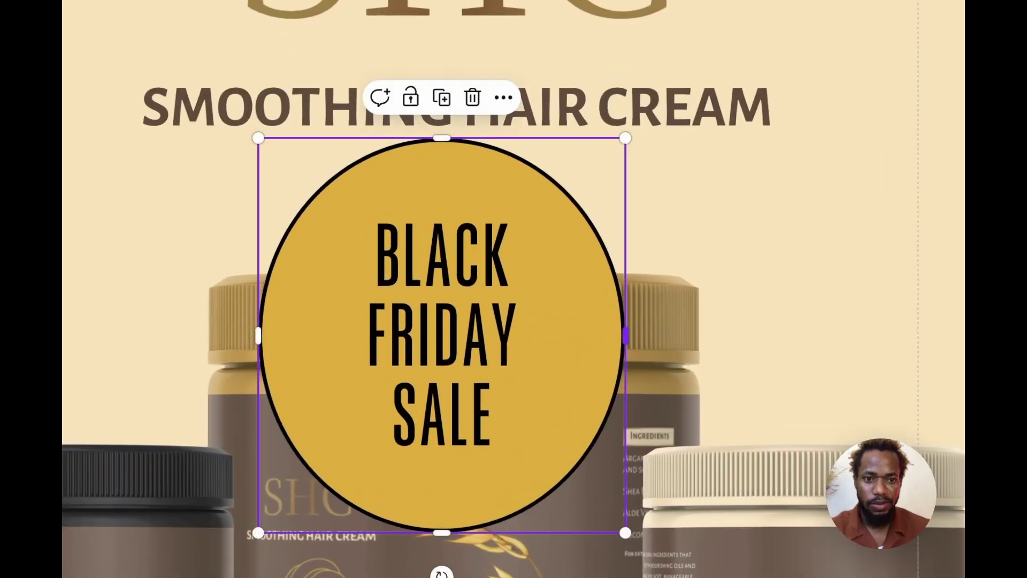
left_click_drag(625, 138, 620, 143)
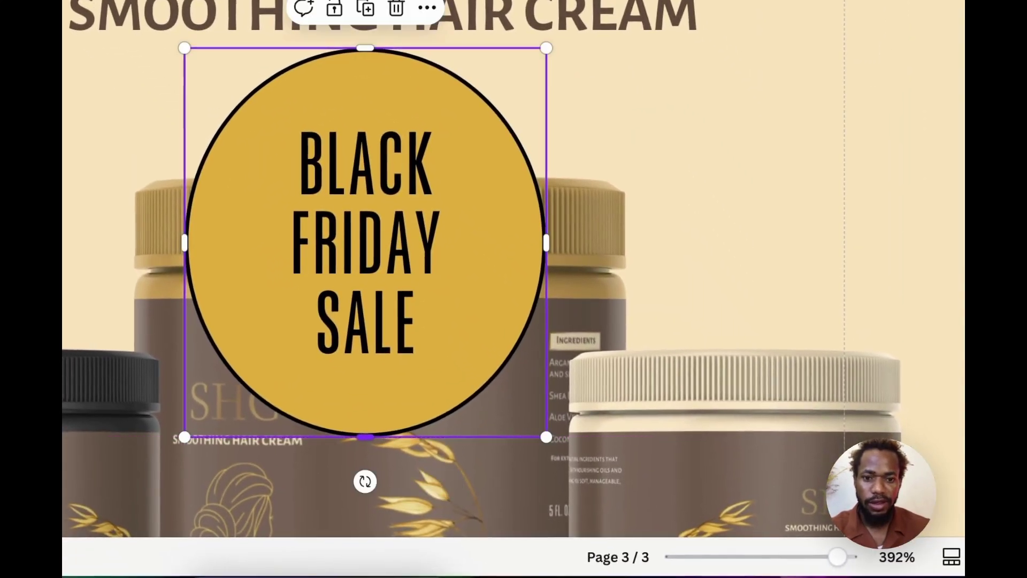
Delete the BLACK FRIDAY SALE text from the badge, leaving the gold circle empty
left_click(461, 338)
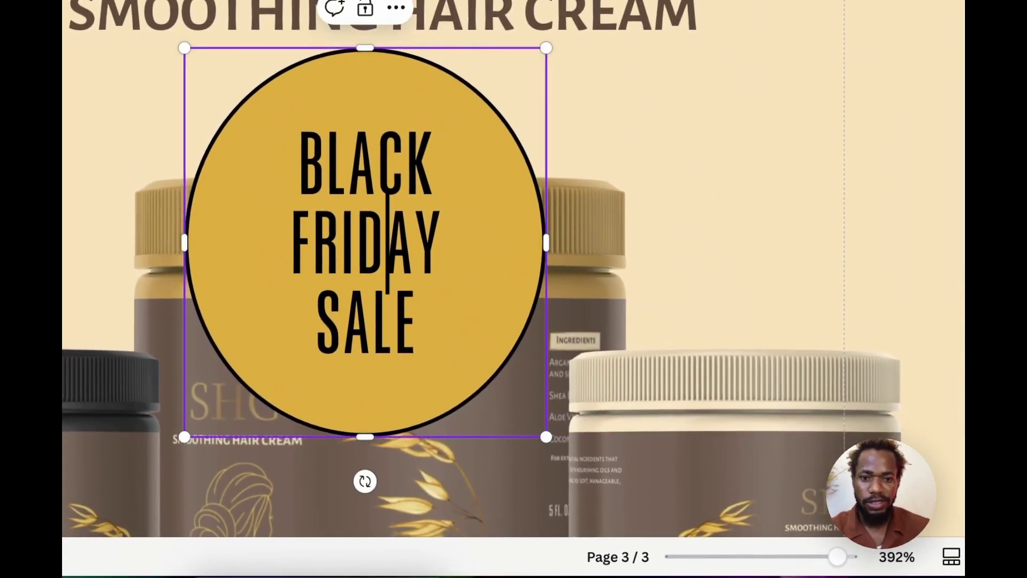
triple_click(387, 243)
key("BackSpace")
scroll(482, 268, "down", 2)
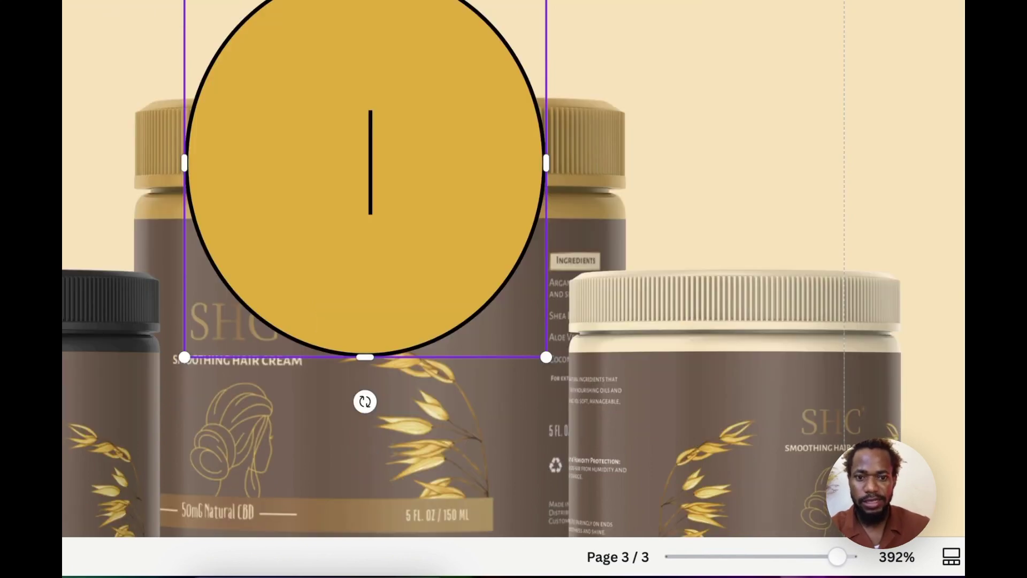
Reduce the gold circle's height slightly and place a copy of the SMOOTHING HAIR CREAM text on it, reading BLACK FRIDAY SALE
left_click_drag(365, 357, 367, 306)
key("Escape")
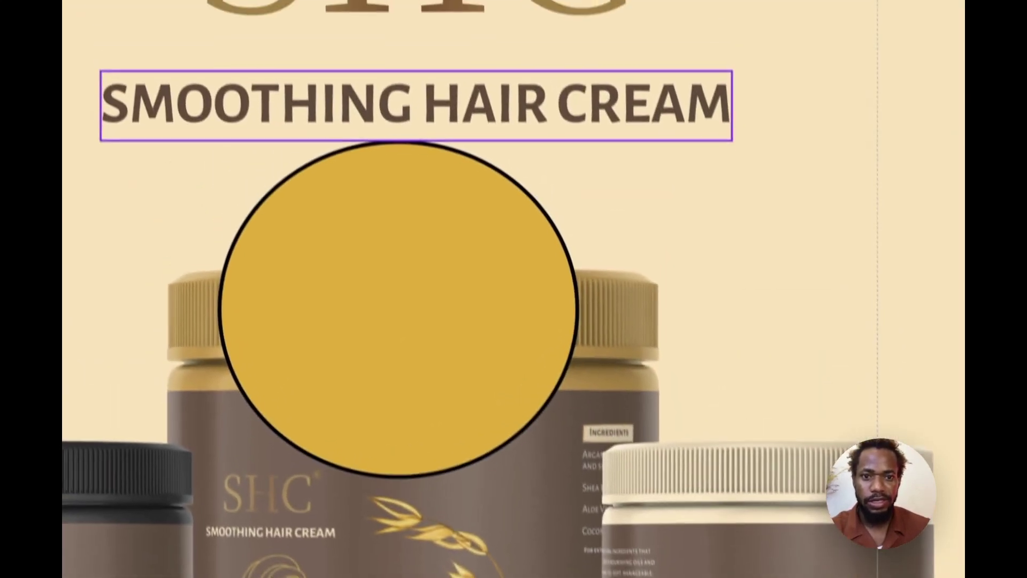
left_click(416, 106)
left_click_drag(416, 106, 338, 299)
triple_click(338, 300)
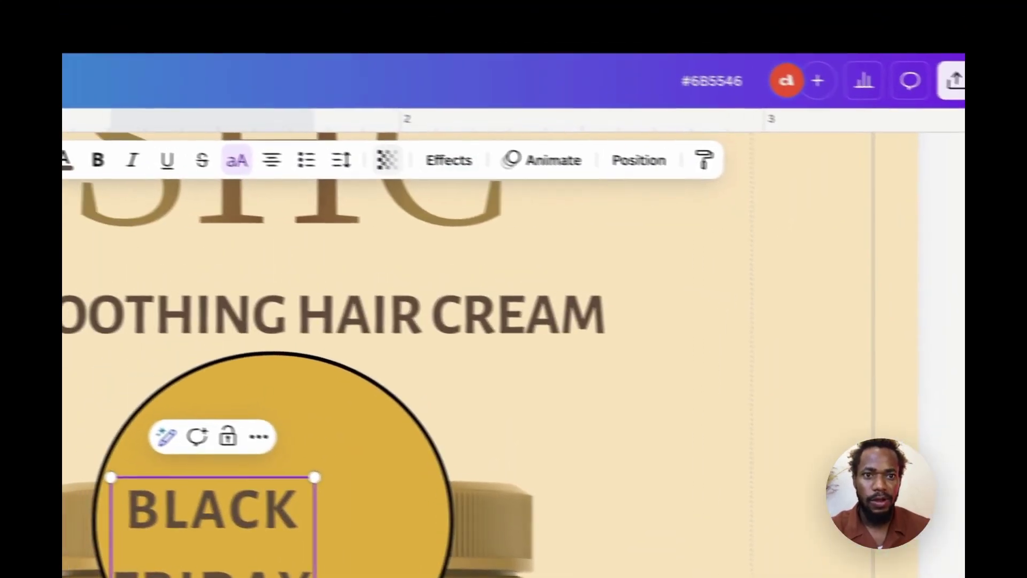
Tighten the line spacing of the whole BLACK FRIDAY SALE text so its three lines sit close together
left_click(705, 182)
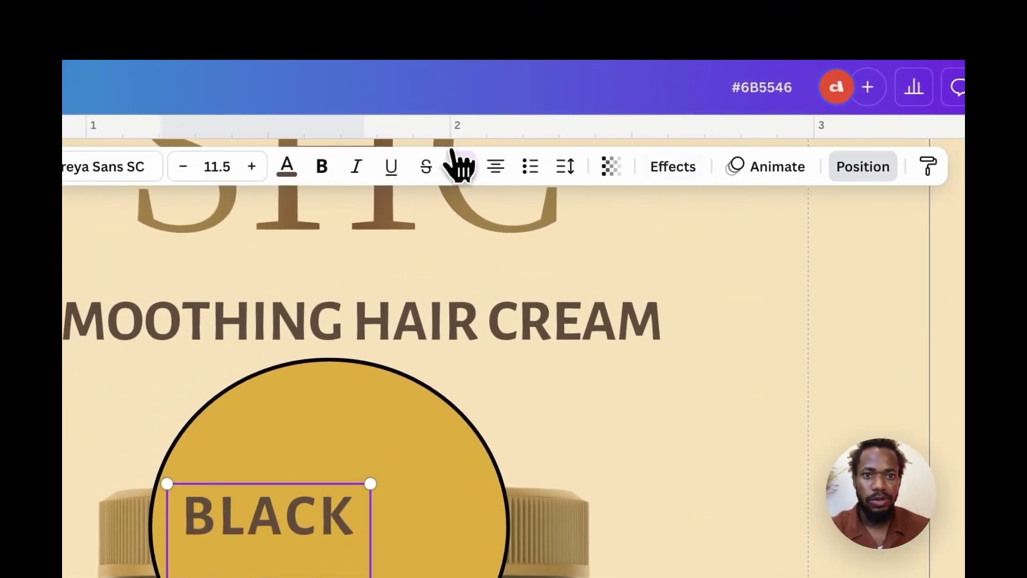
left_click(568, 170)
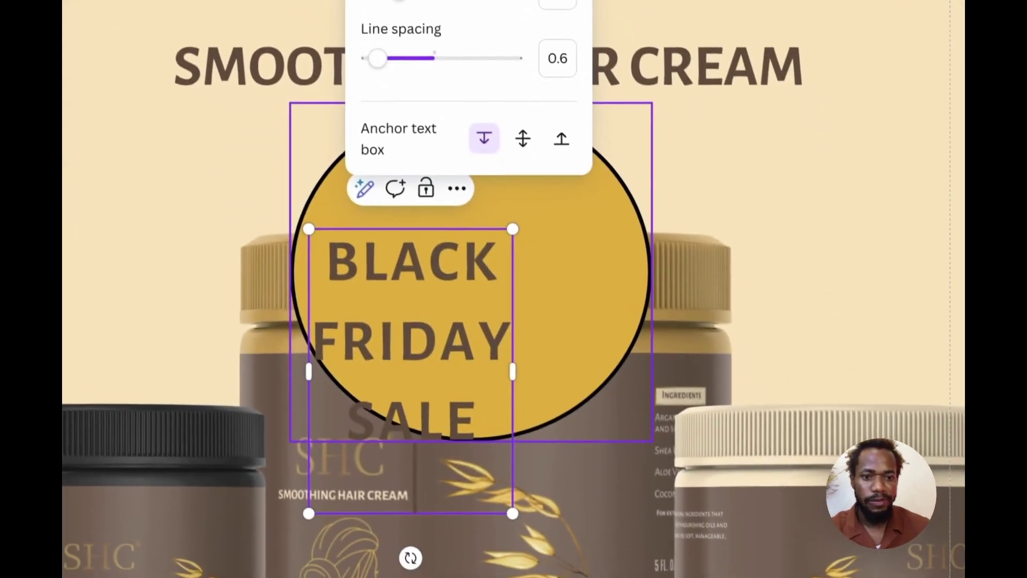
left_click_drag(473, 313, 531, 313)
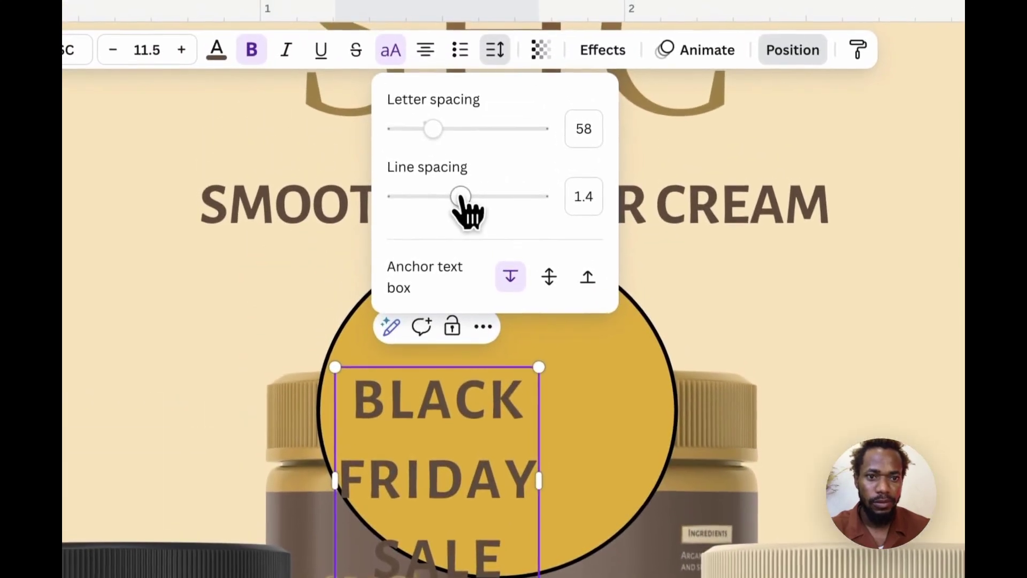
left_click_drag(431, 50, 406, 50)
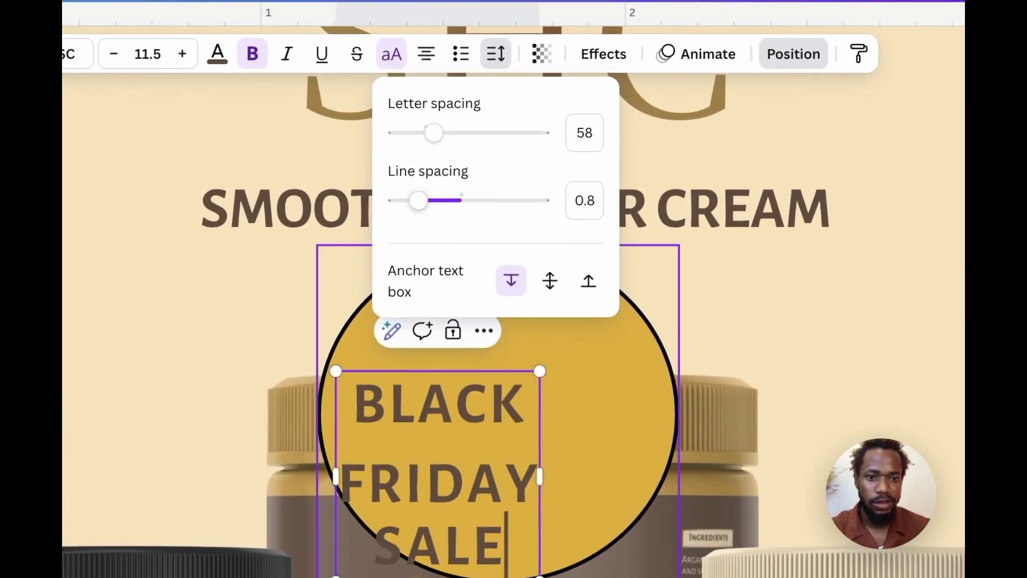
left_click(581, 422)
left_click(449, 455)
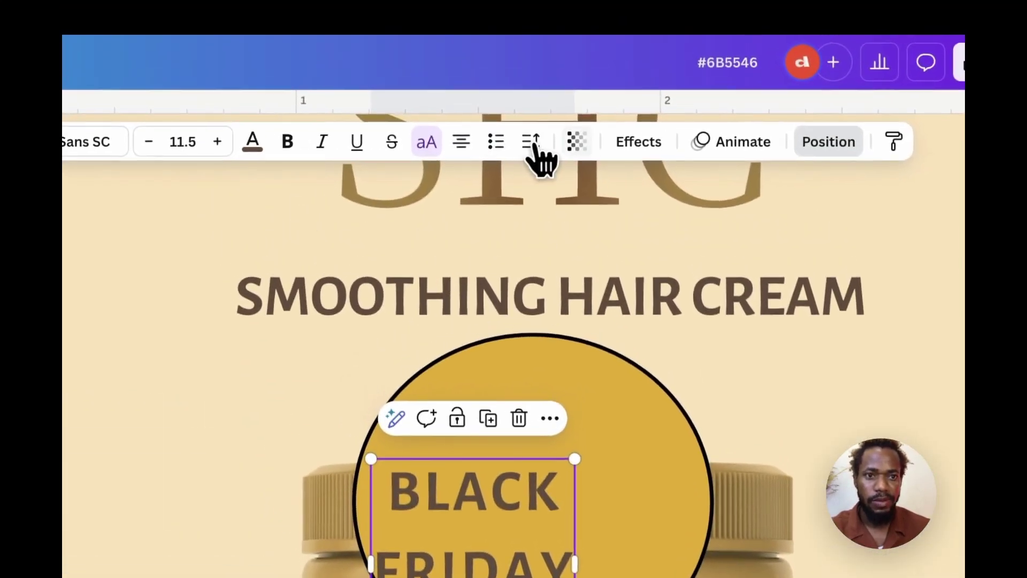
left_click(532, 142)
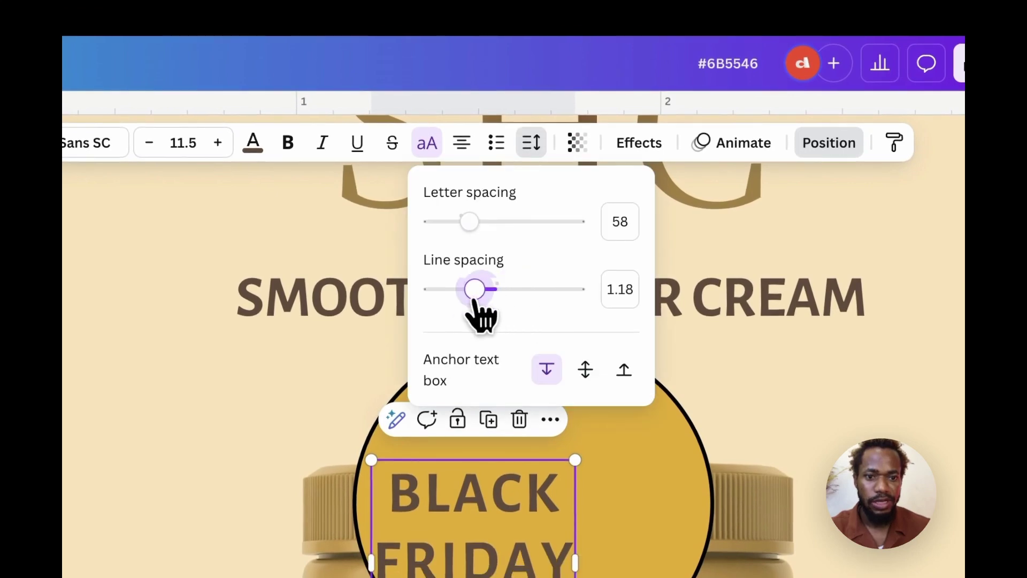
left_click_drag(463, 288, 454, 289)
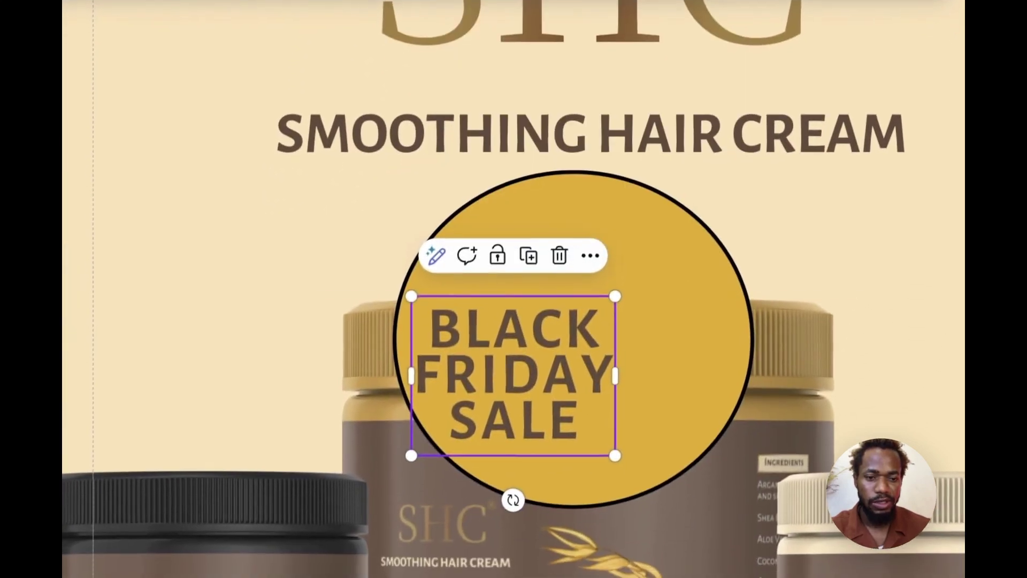
Centre the BLACK FRIDAY SALE text in the gold circle and group the two
left_click_drag(556, 352, 572, 341)
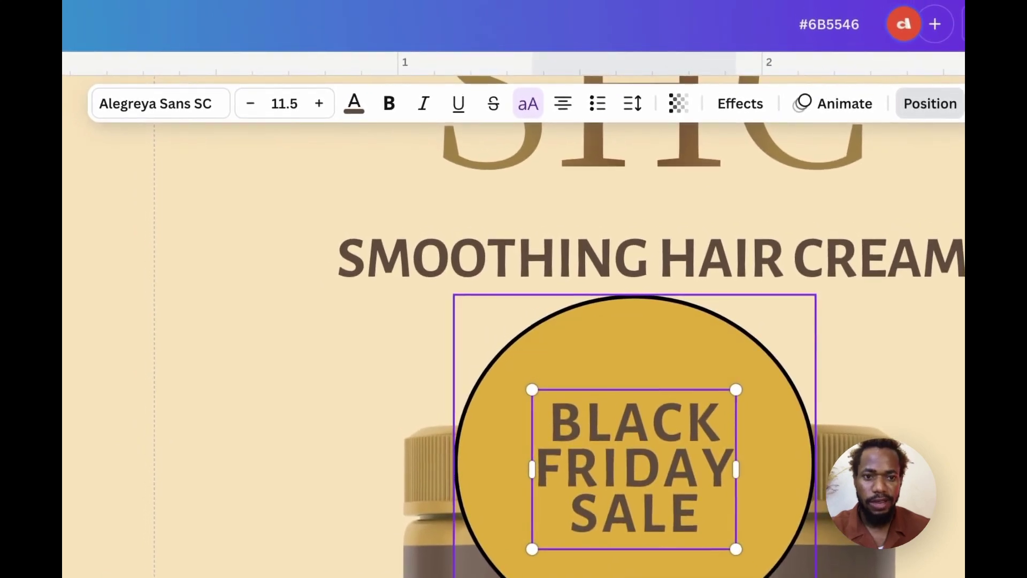
left_click(551, 353, "shift")
left_click(586, 257)
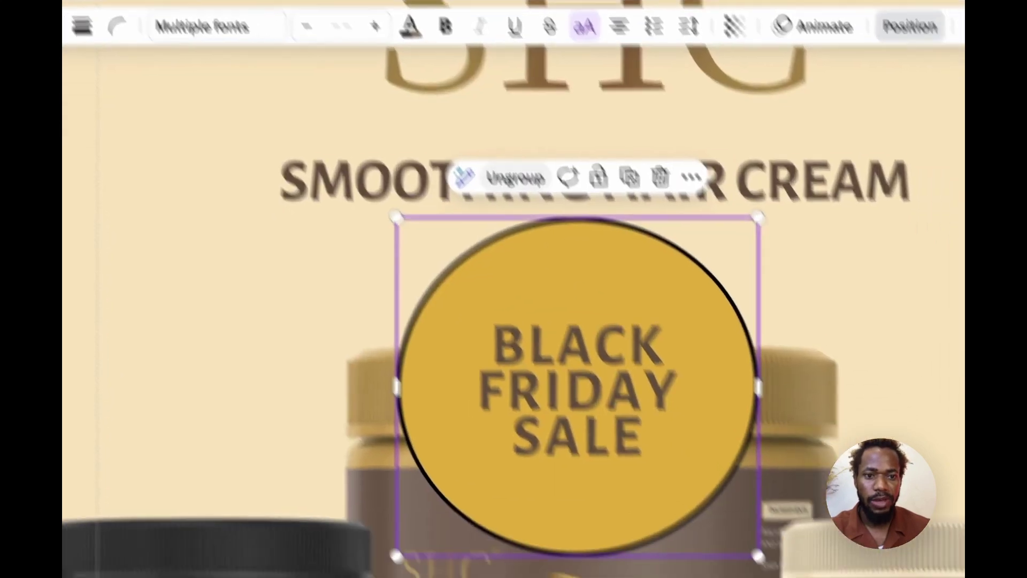
Shrink the grouped sale badge and place it partly behind the black-lidded jar, overlapping the gold-lidded one
left_click_drag(815, 295, 783, 326)
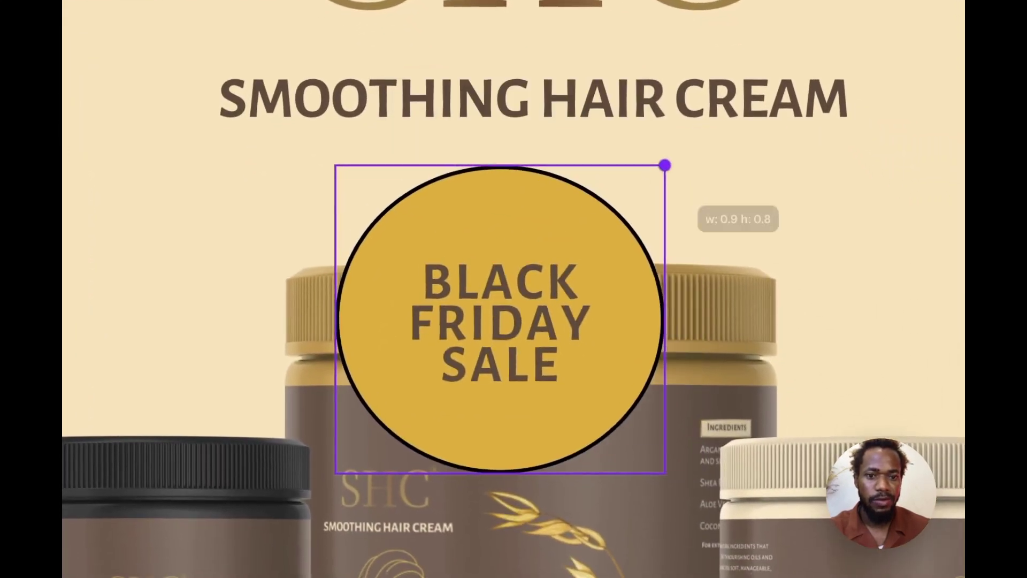
left_click_drag(665, 165, 647, 181)
left_click_drag(535, 289, 277, 330)
key("ctrl+bracketleft")
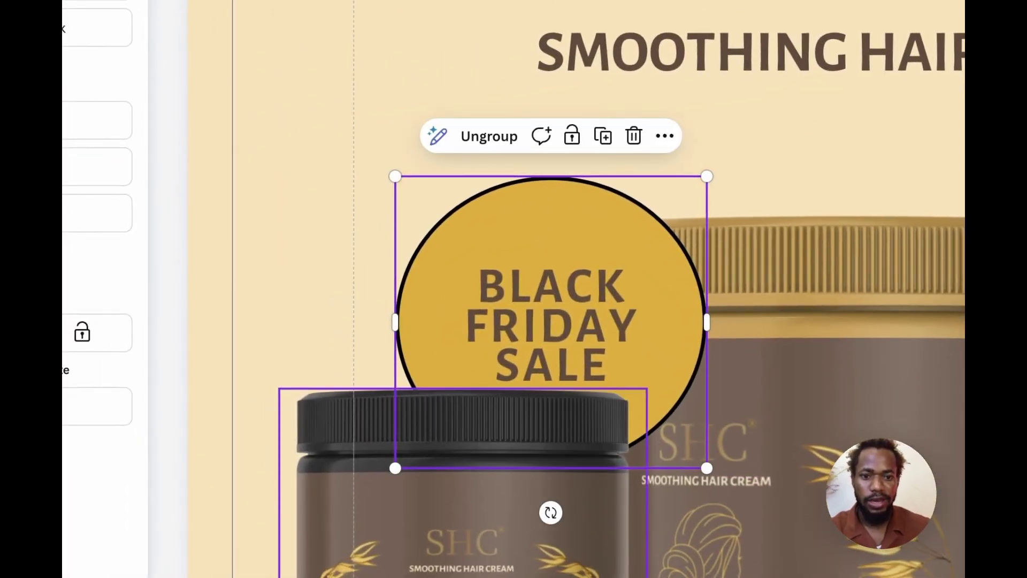
Recolour the BLACK FRIDAY SALE text in the badge to white
scroll(480, 396, "down", 5)
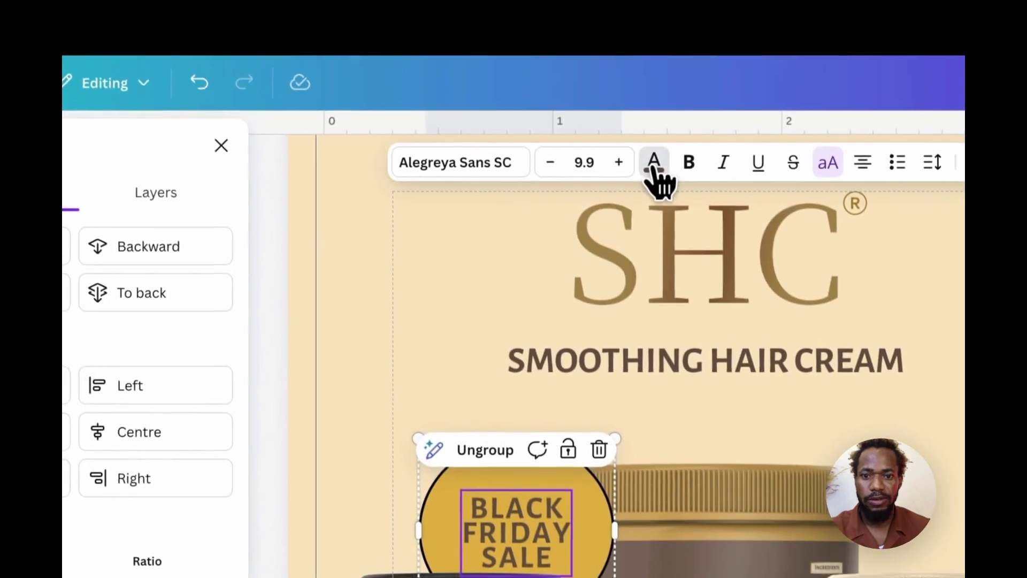
left_click(656, 166)
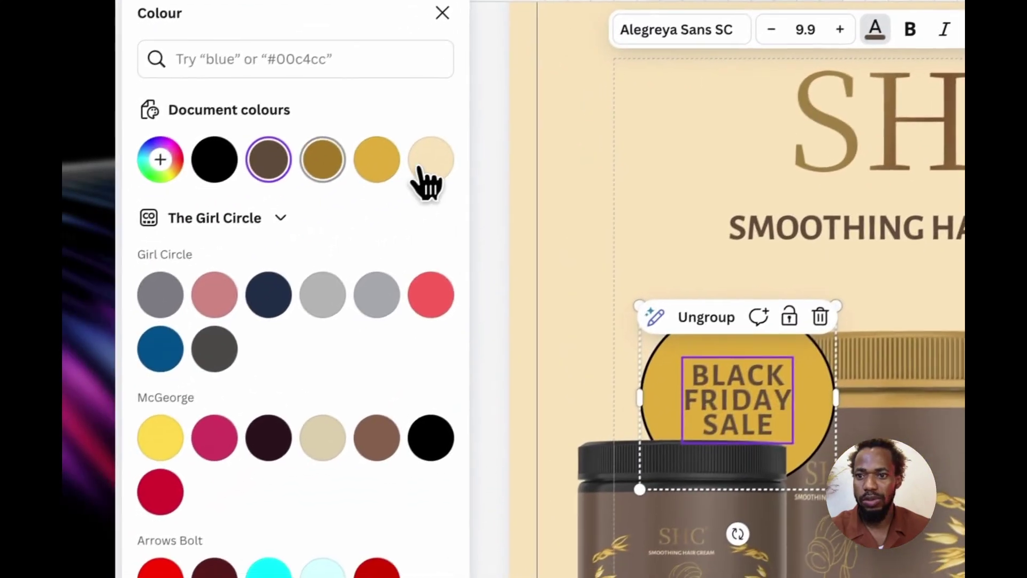
left_click(425, 166)
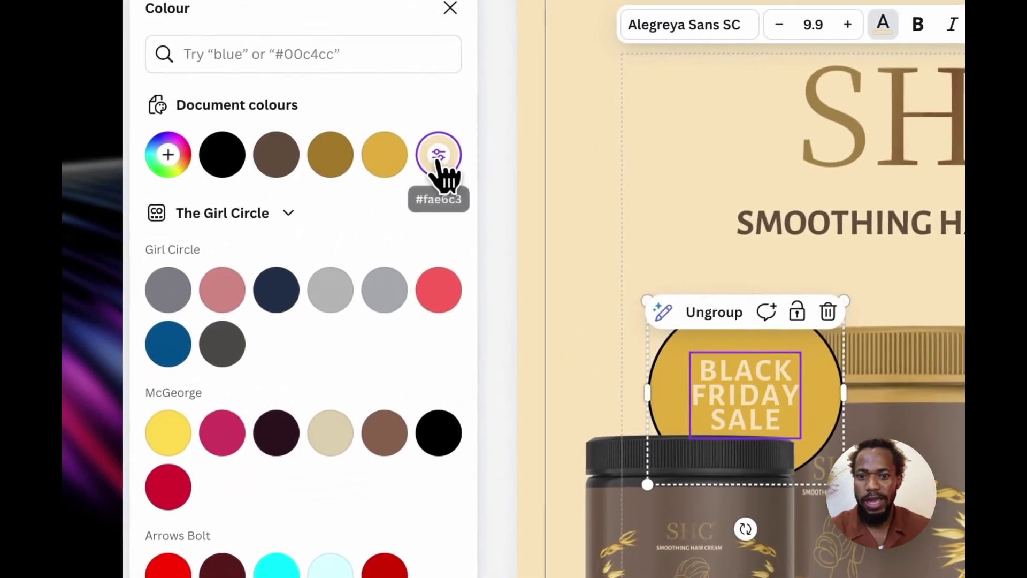
scroll(369, 455, "down", 7)
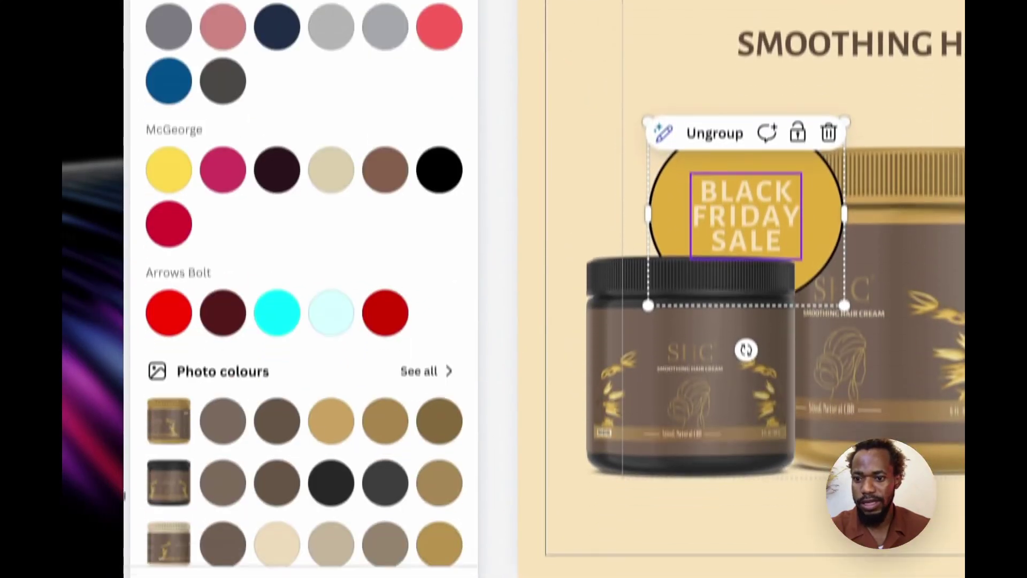
left_click(432, 342)
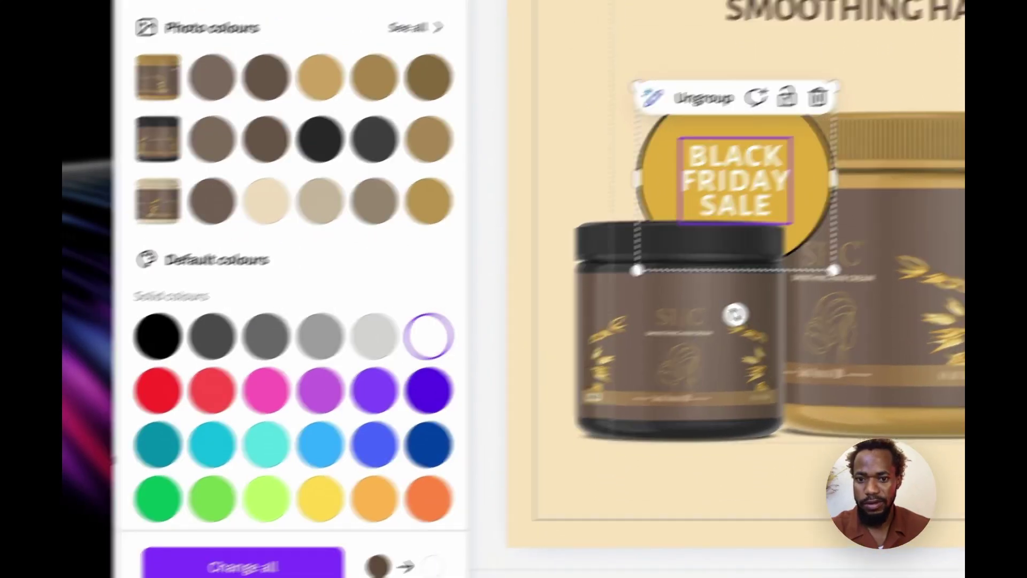
Move the SMOOTHING HAIR CREAM text up closer beneath the SHC logo
scroll(342, 299, "down", 4)
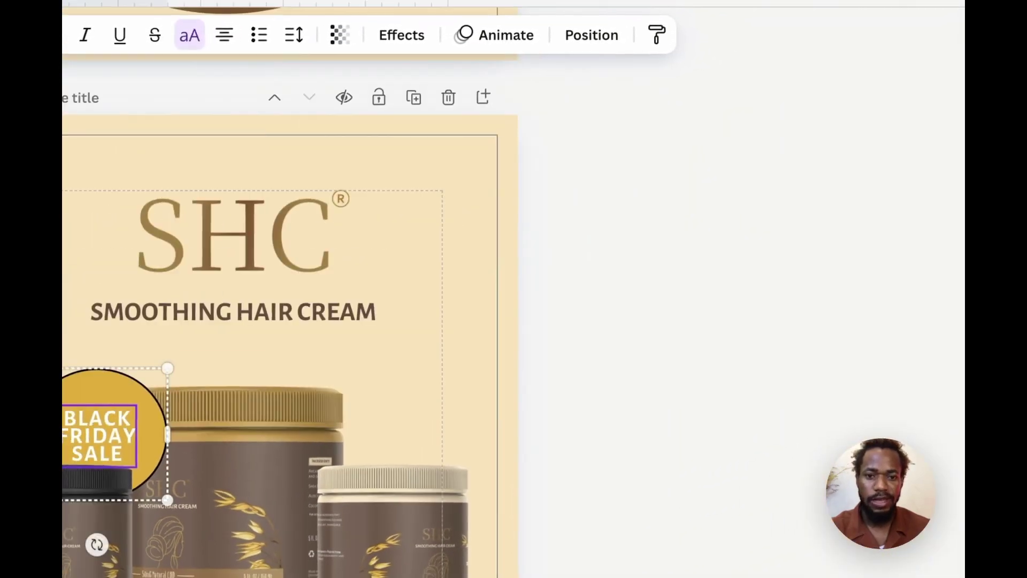
left_click(233, 312)
left_click_drag(233, 311, 233, 295)
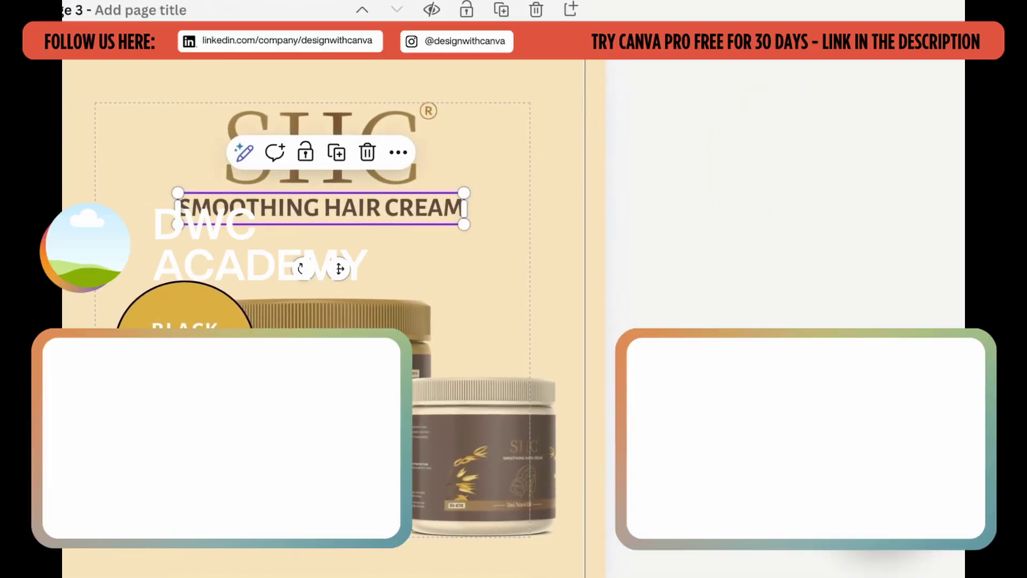
left_click(540, 177)
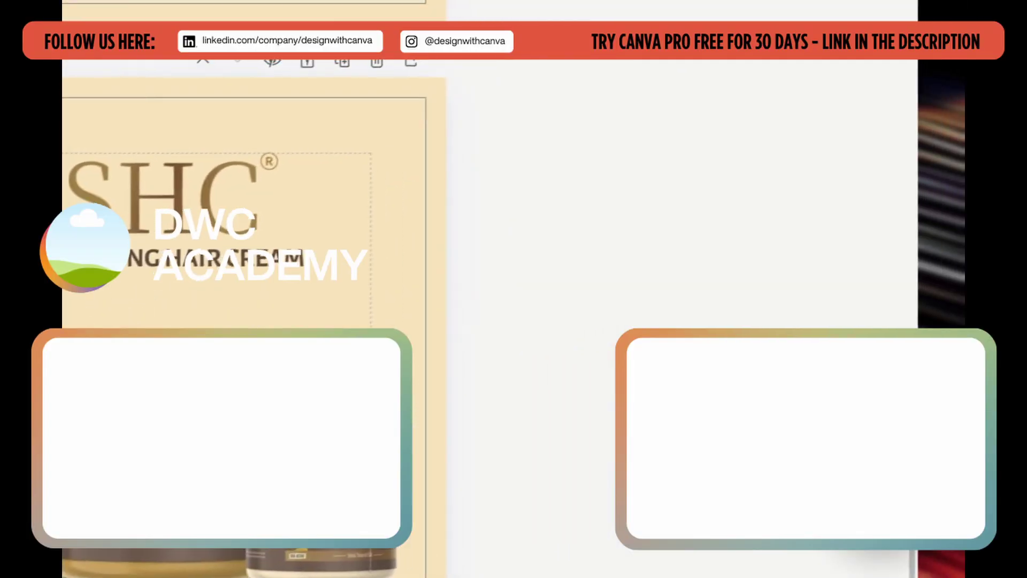